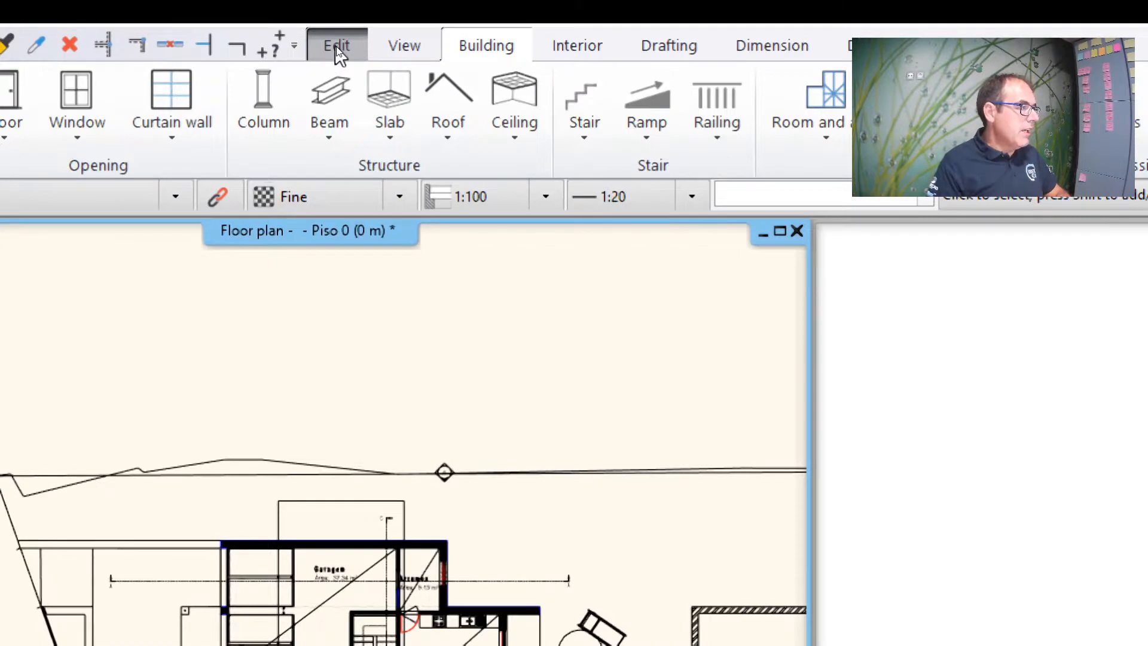
# Step: Relocate the project origin to the endpoint at the plot's upper-left corner on the floor plan and confirm the change
pyautogui.click(337, 48)
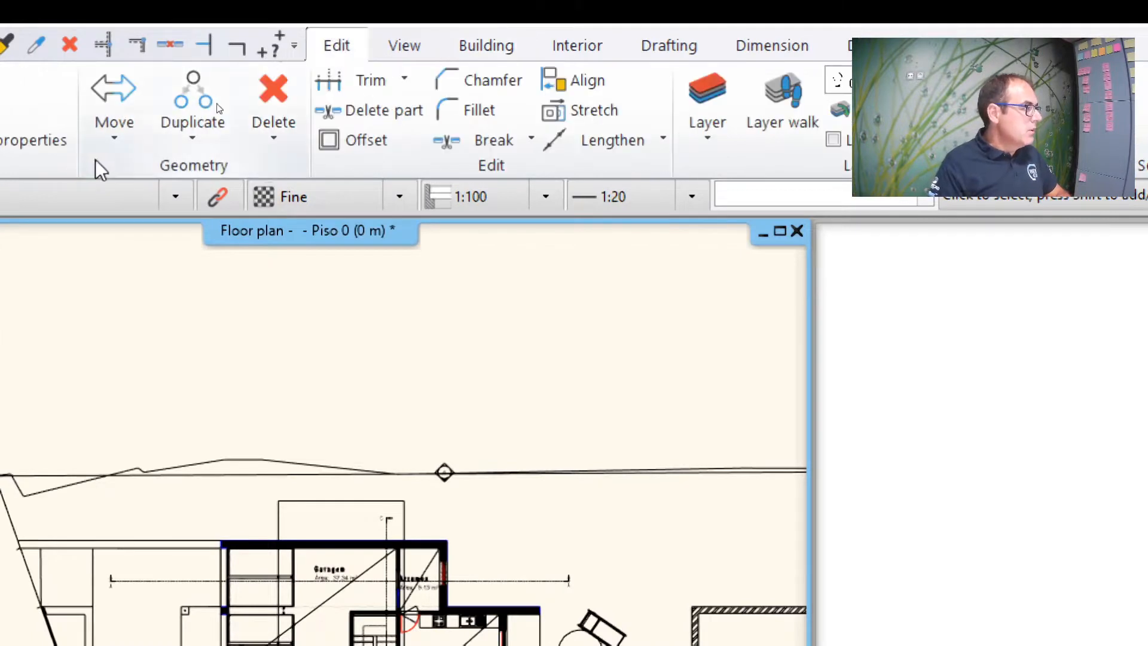
pyautogui.click(114, 127)
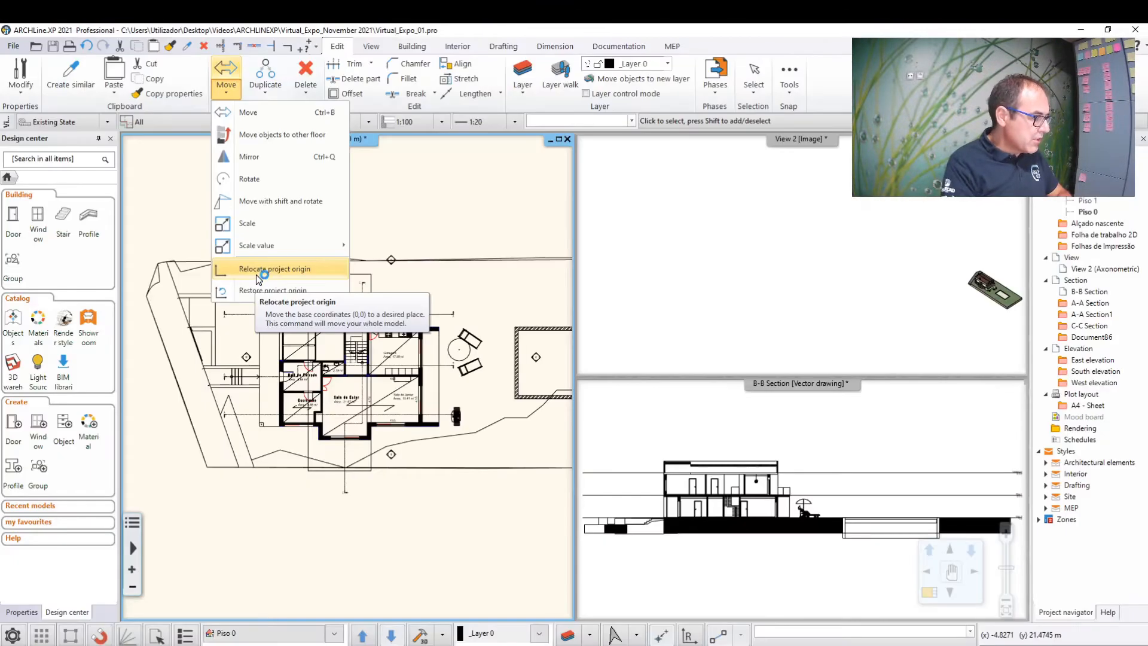
pyautogui.click(248, 268)
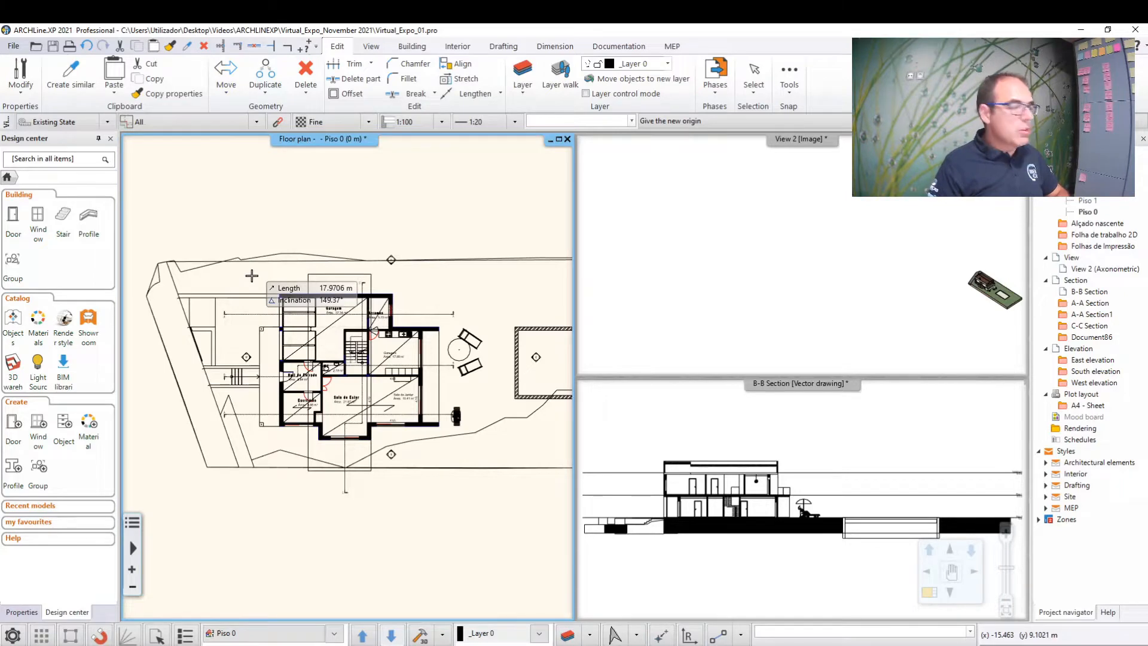
pyautogui.scroll(5, 253, 299)
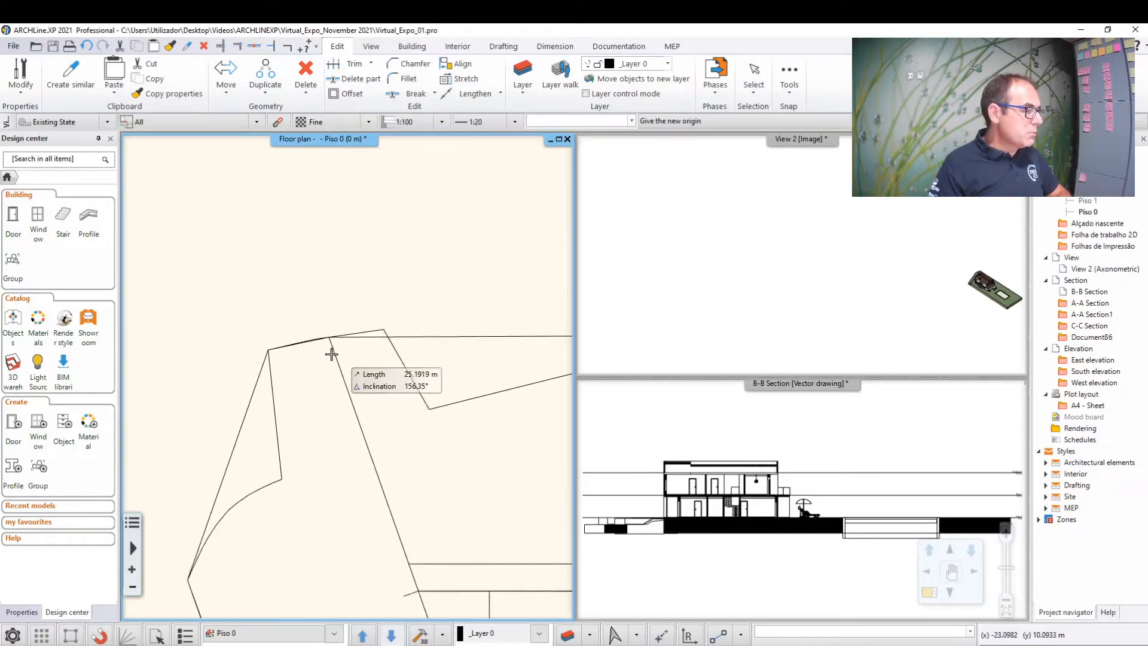
pyautogui.scroll(2, 331, 354)
pyautogui.click(326, 342)
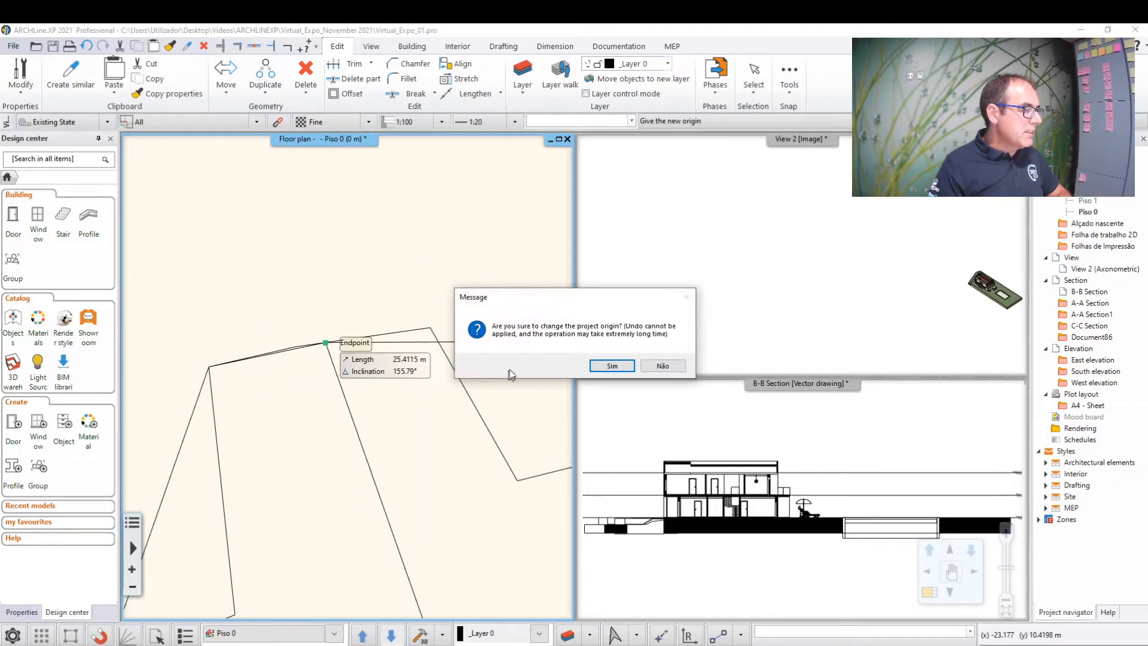
pyautogui.click(610, 366)
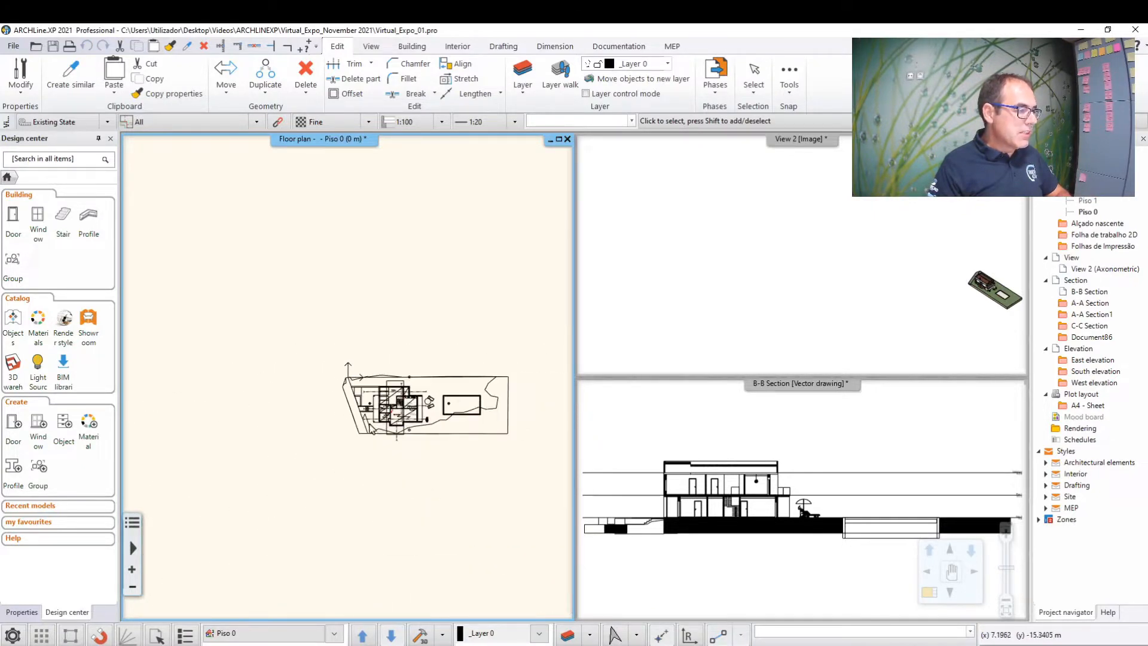
pyautogui.scroll(3, 370, 422)
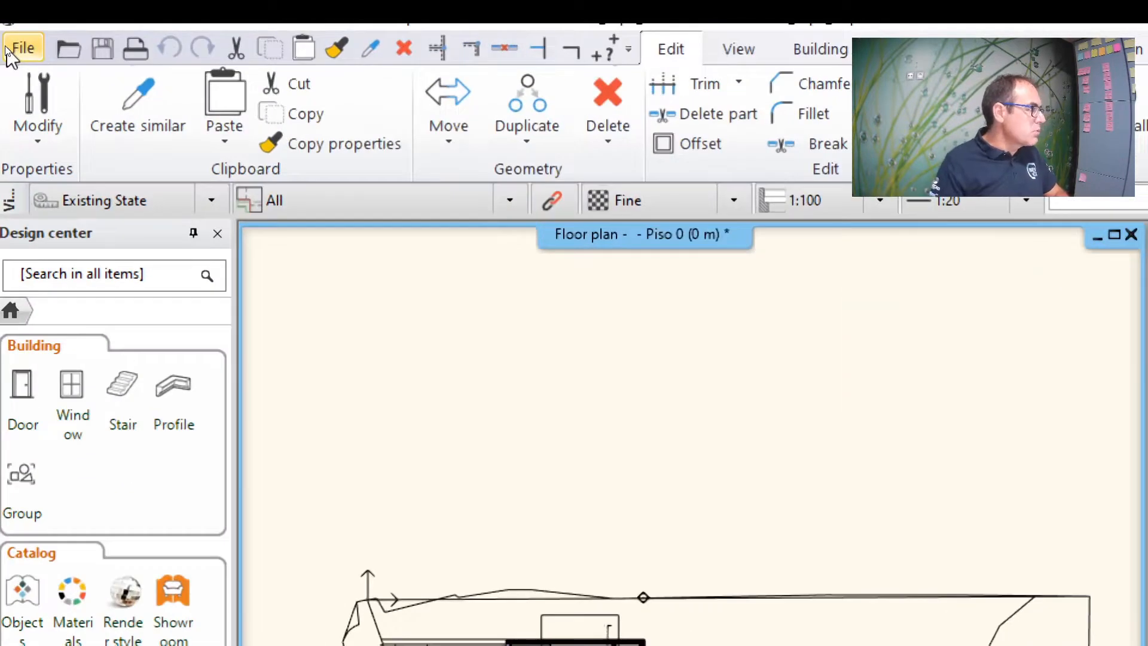
# Step: Open the project parameters and choose to specify the project location by Google Maps
pyautogui.click(9, 50)
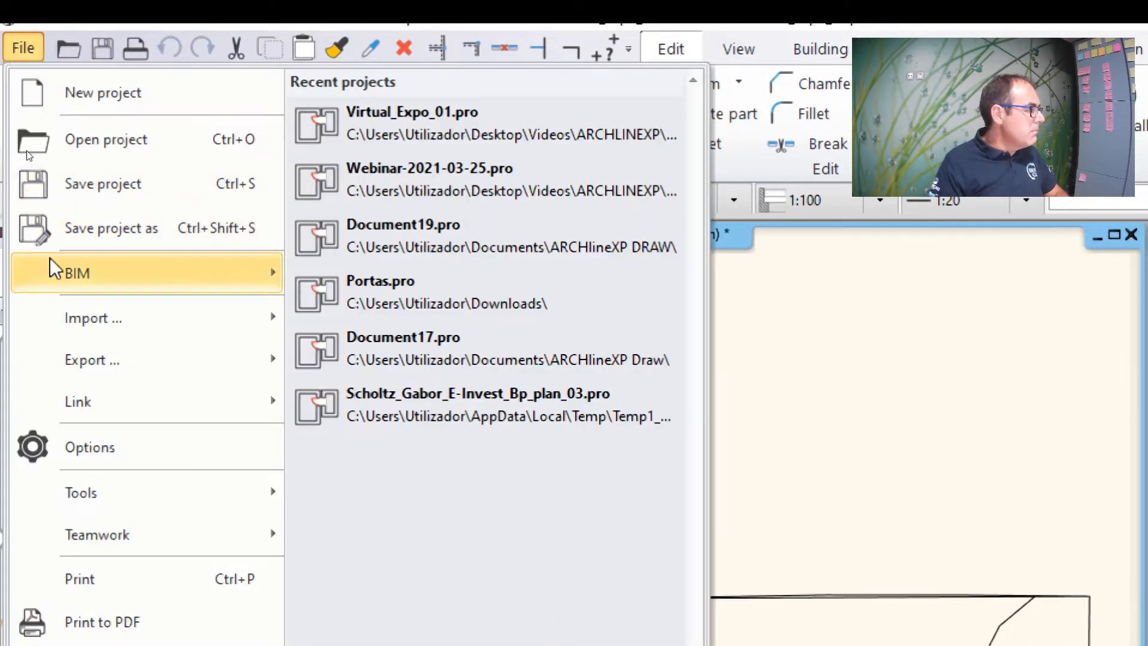
pyautogui.moveTo(50, 266)
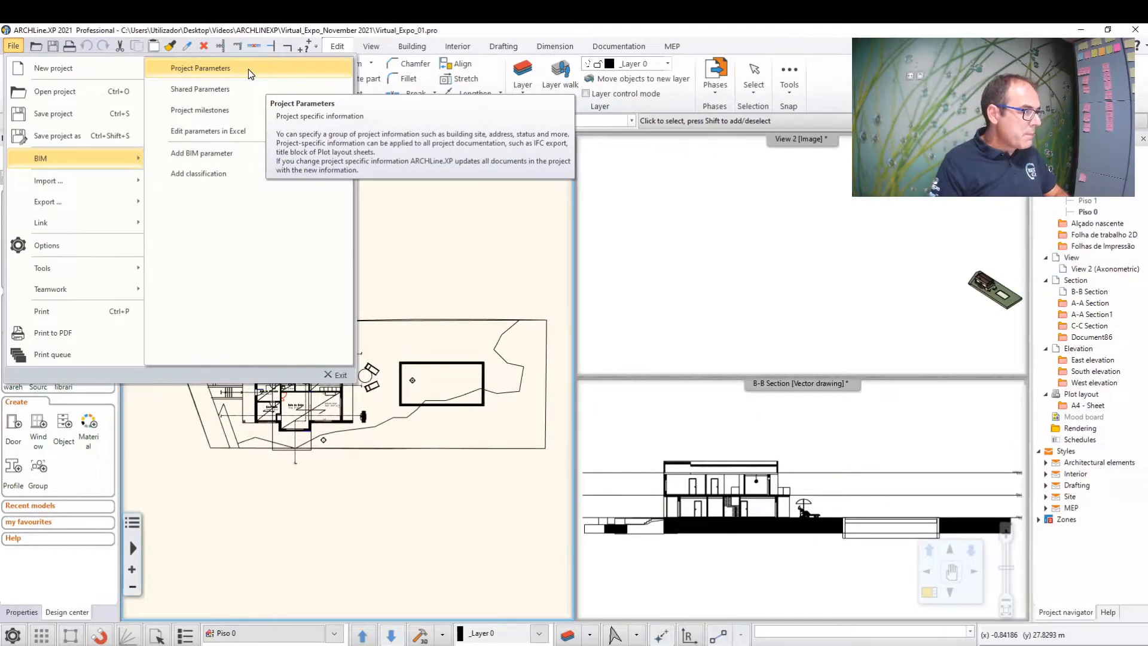
pyautogui.click(495, 98)
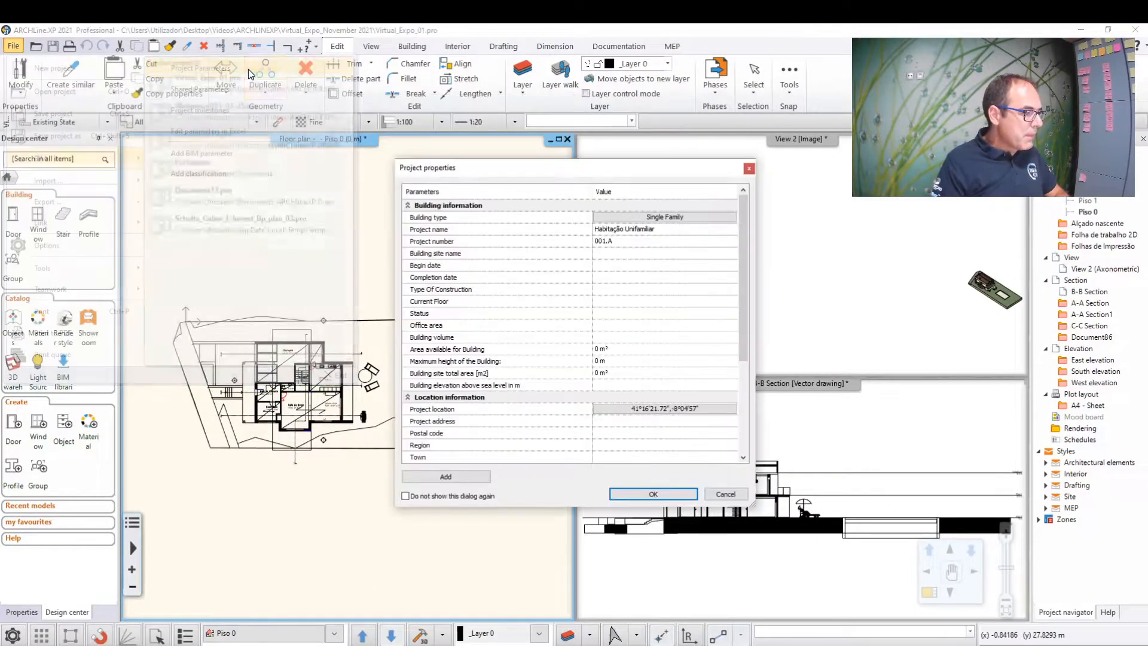
pyautogui.click(482, 410)
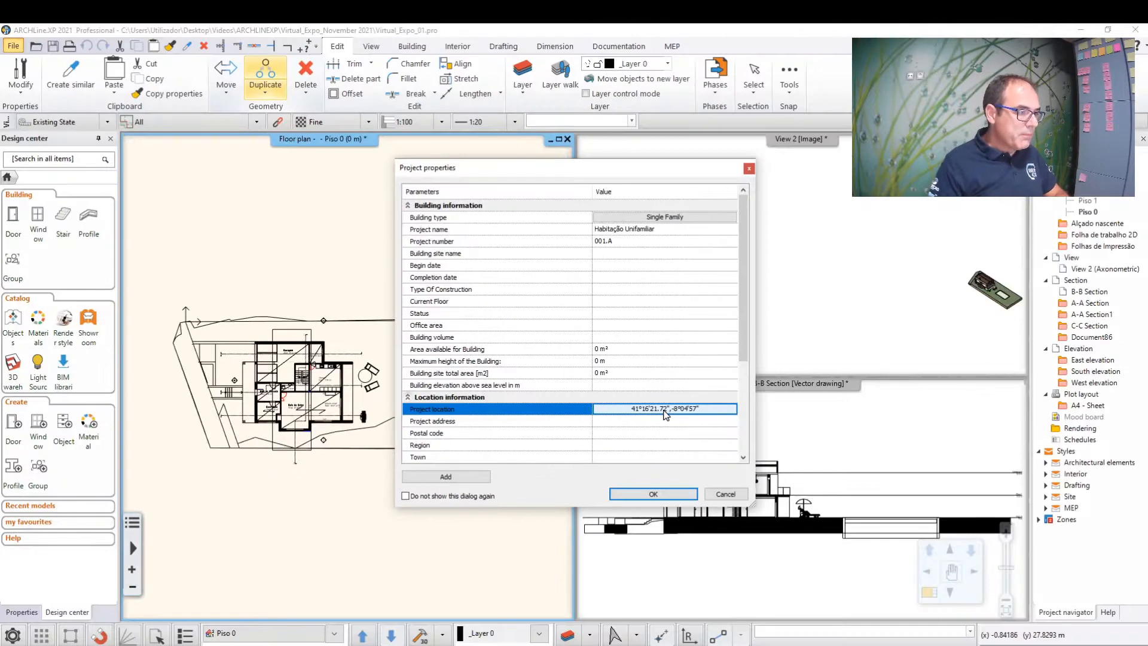
pyautogui.click(664, 410)
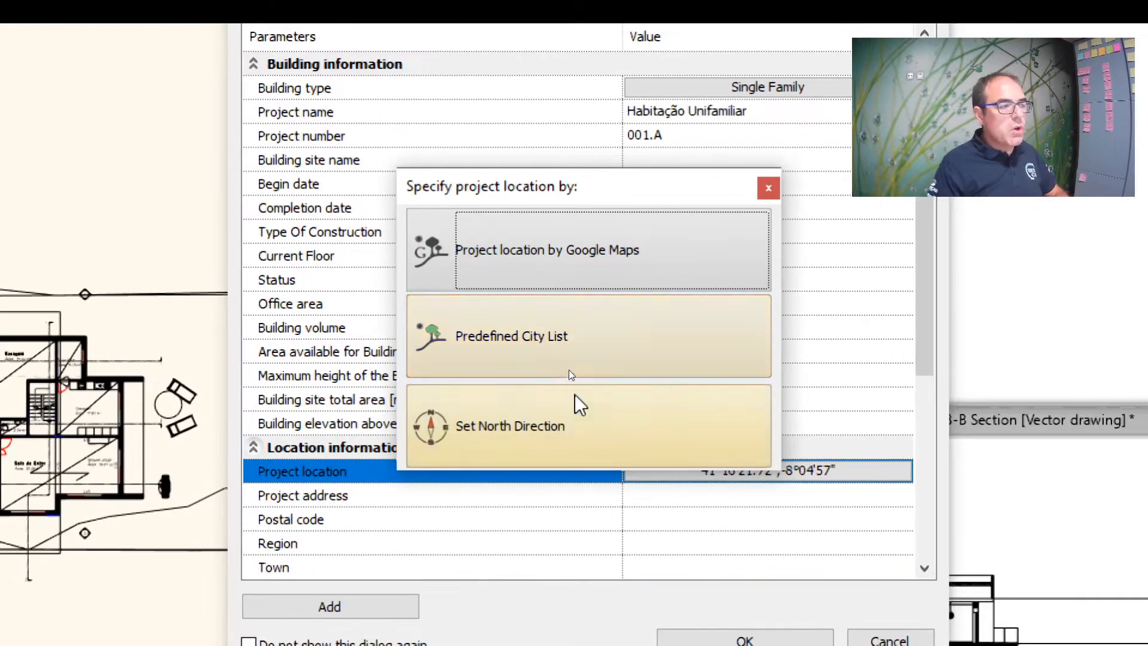
pyautogui.click(570, 402)
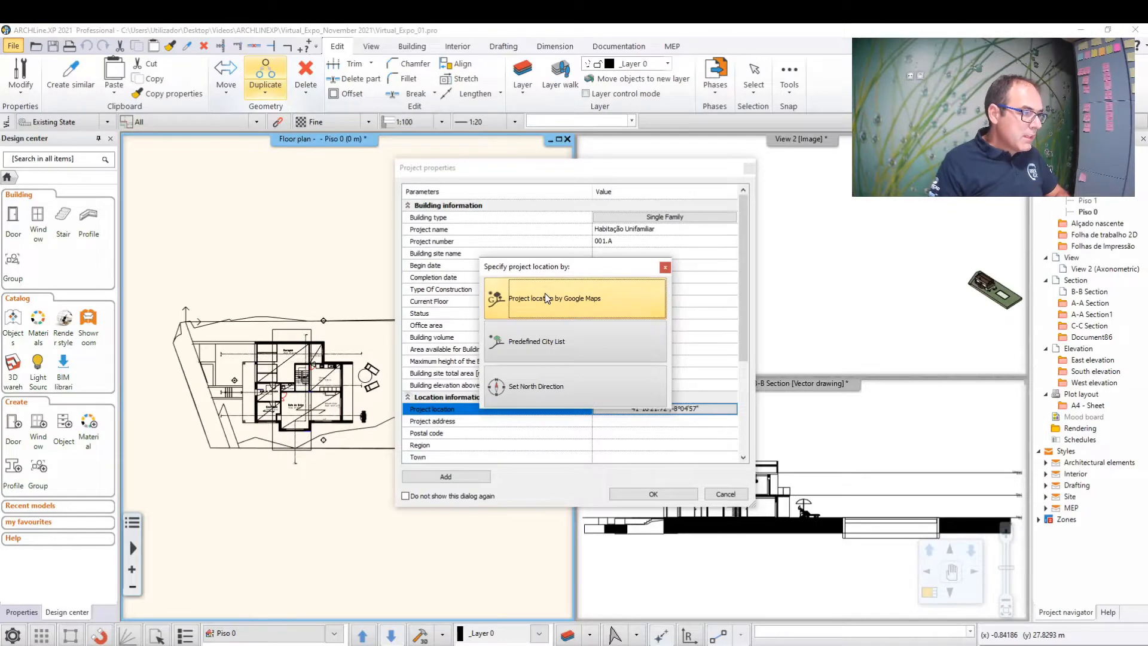
pyautogui.click(544, 293)
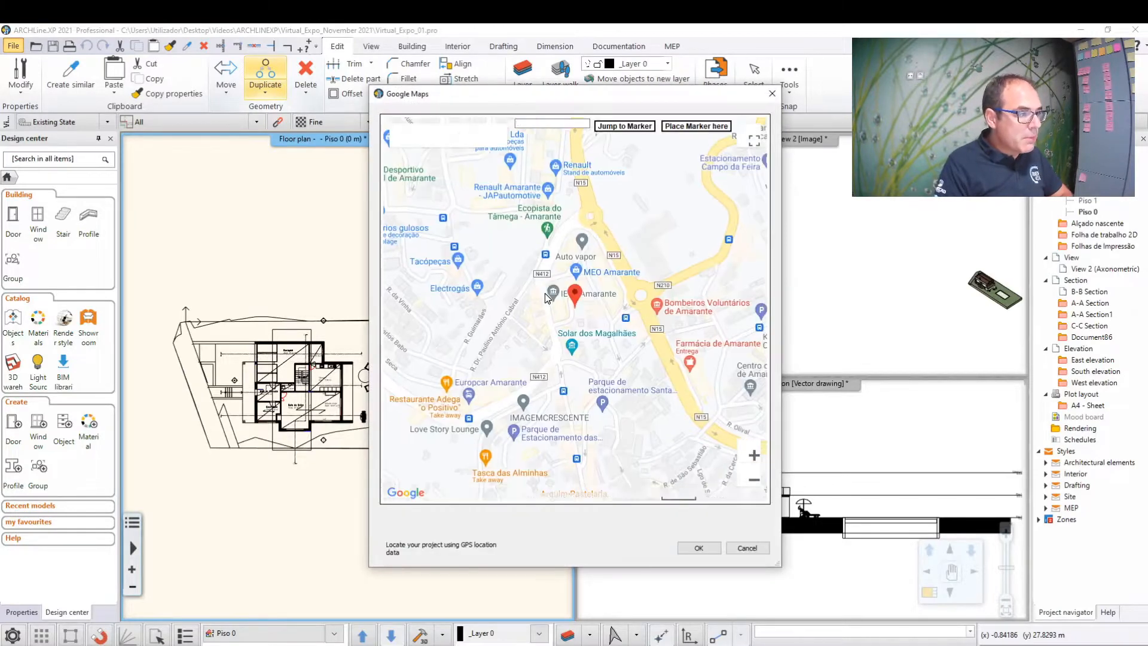
# Step: Search the map for "santa leocádia semelhe" and pick the Rua de Santa Leocádia suggestion
pyautogui.click(538, 123)
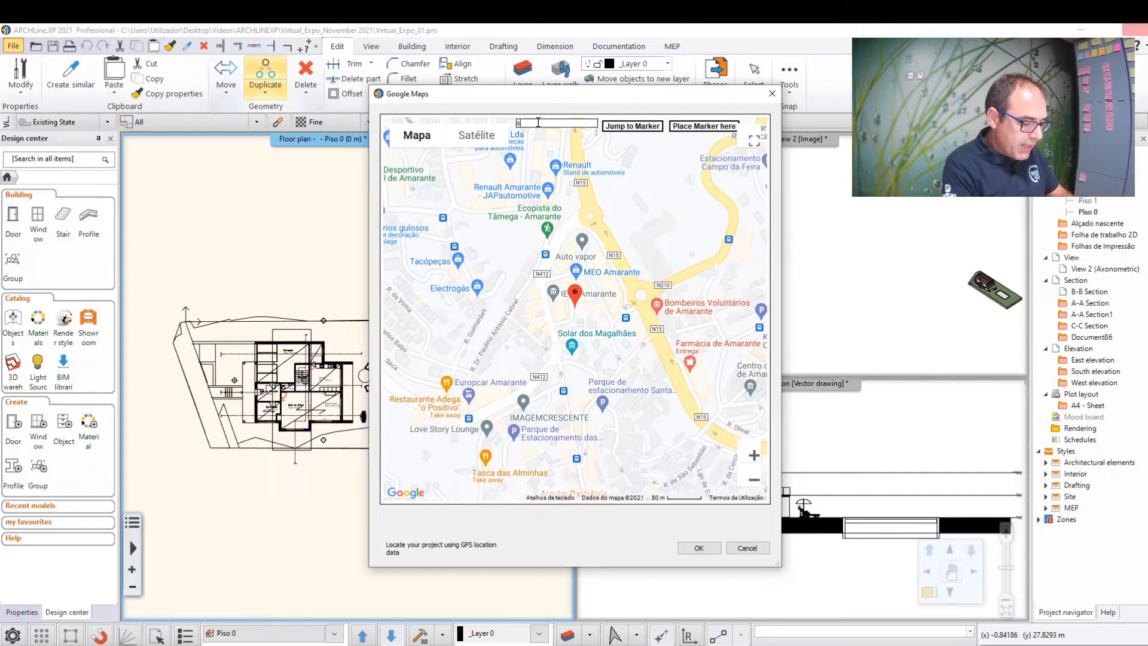
pyautogui.write('santa')
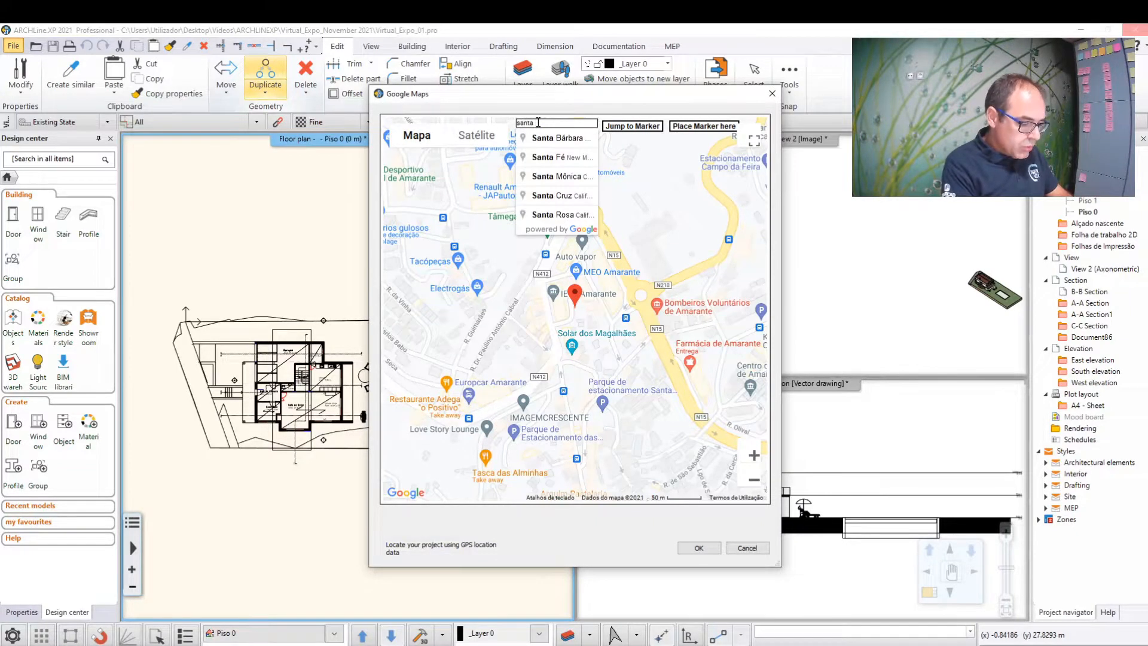
pyautogui.write(' leocádia')
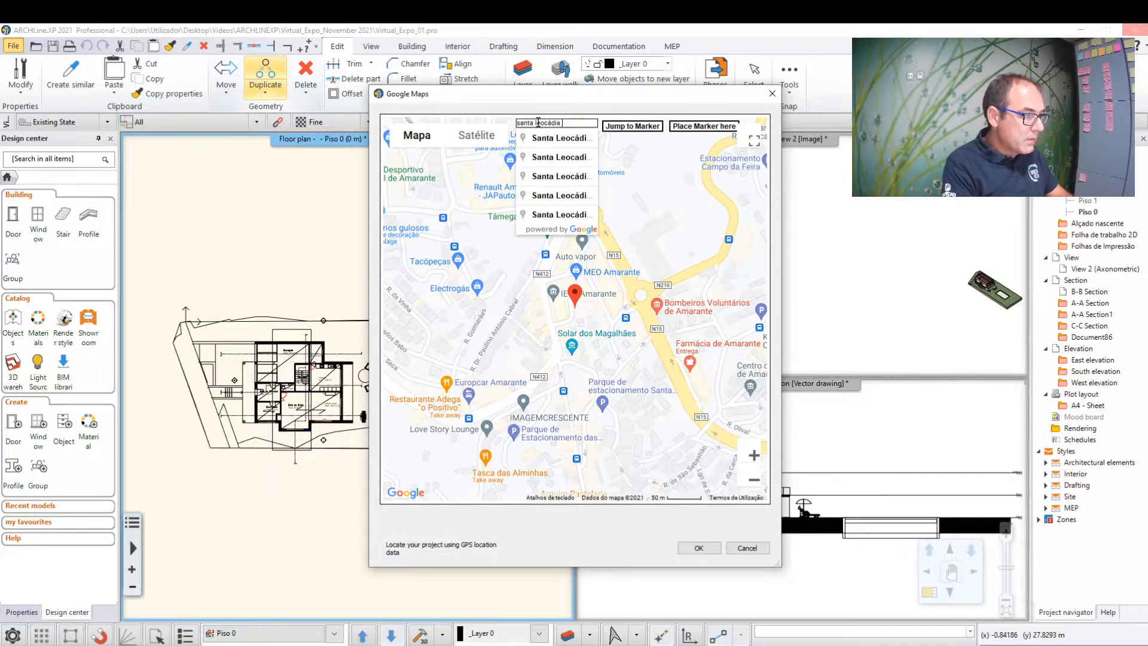
pyautogui.write(' sem')
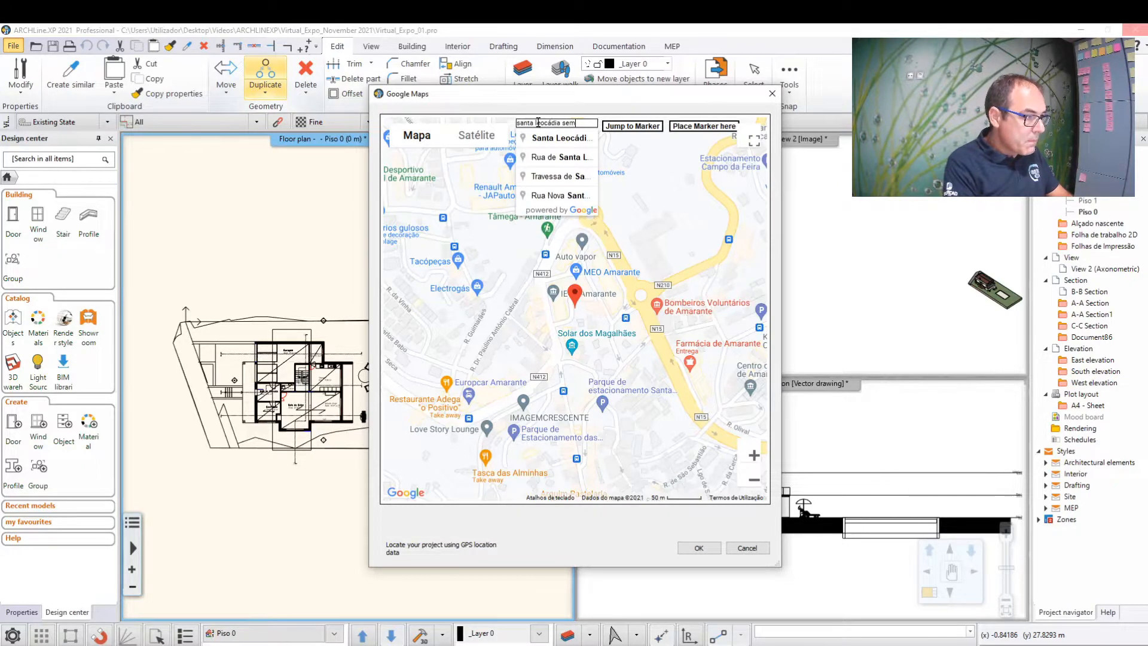
pyautogui.write('elhe')
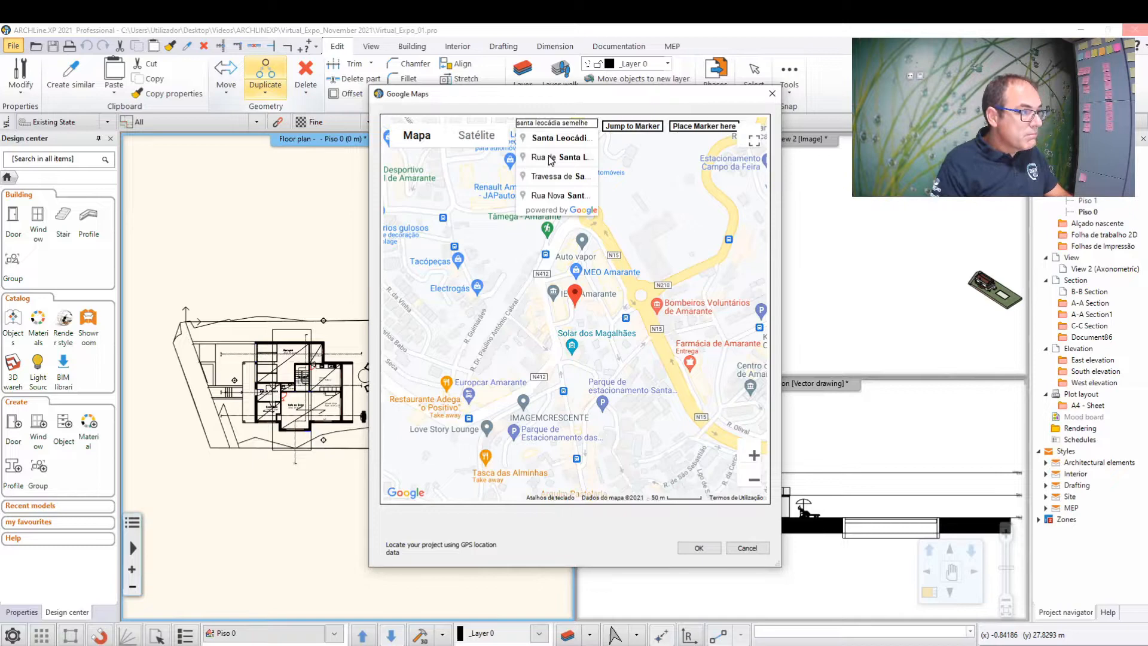
pyautogui.click(551, 158)
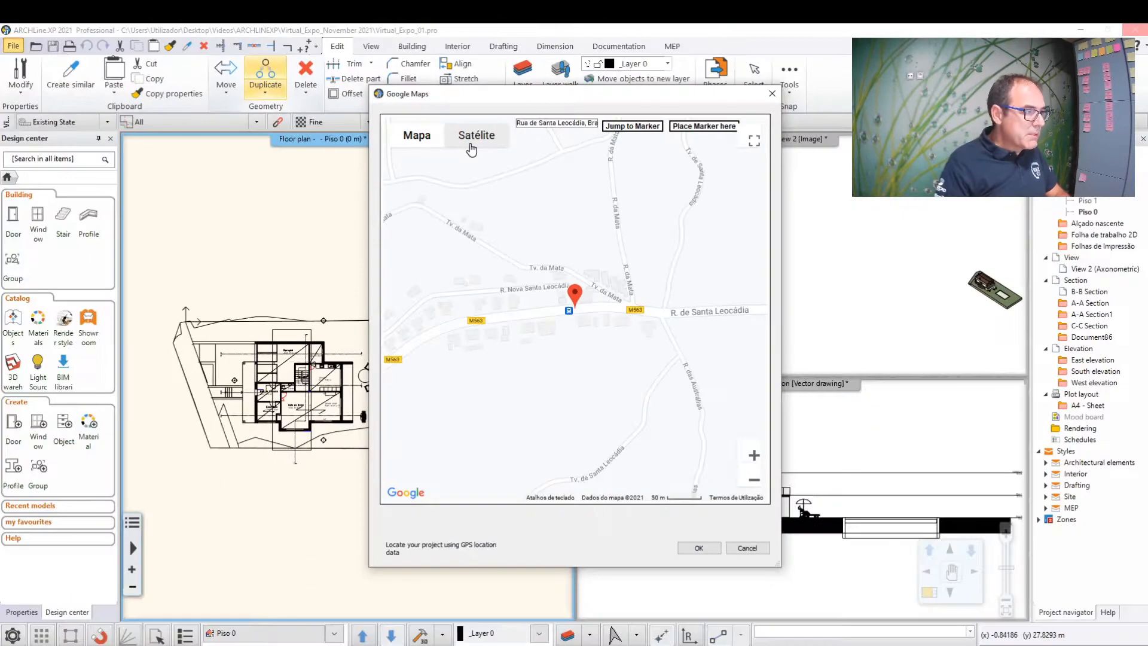
# Step: Switch the map to satellite view and move the location marker west along the street, near the houses
pyautogui.click(473, 147)
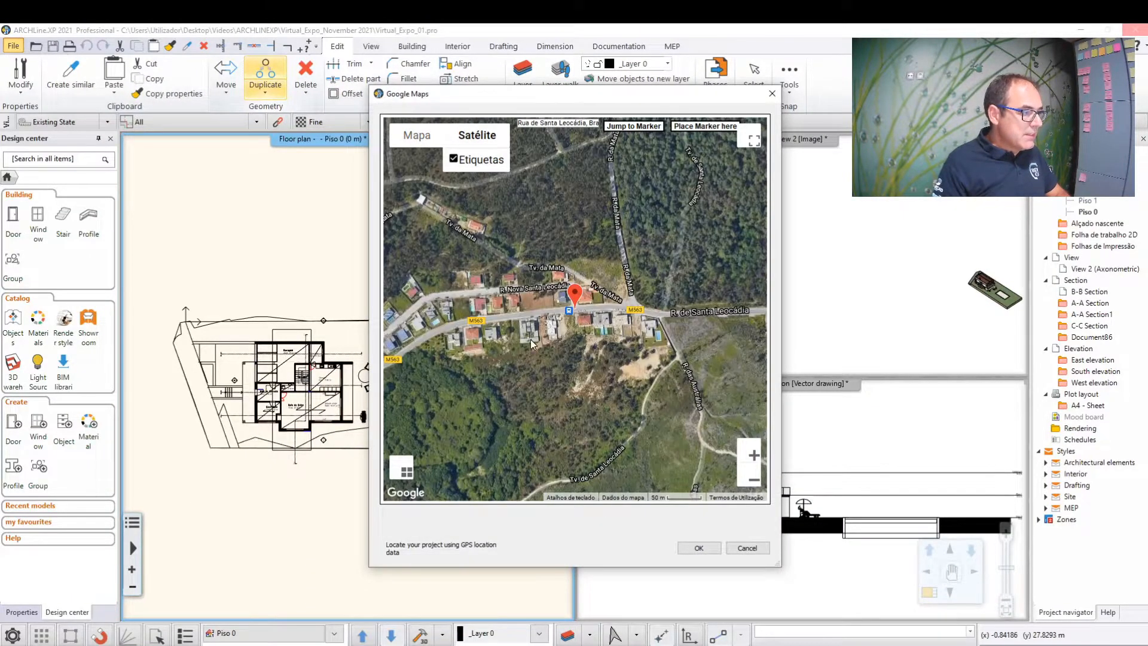
pyautogui.moveTo(530, 339)
pyautogui.mouseDown()
pyautogui.moveTo(536, 315)
pyautogui.moveTo(608, 312)
pyautogui.mouseUp()
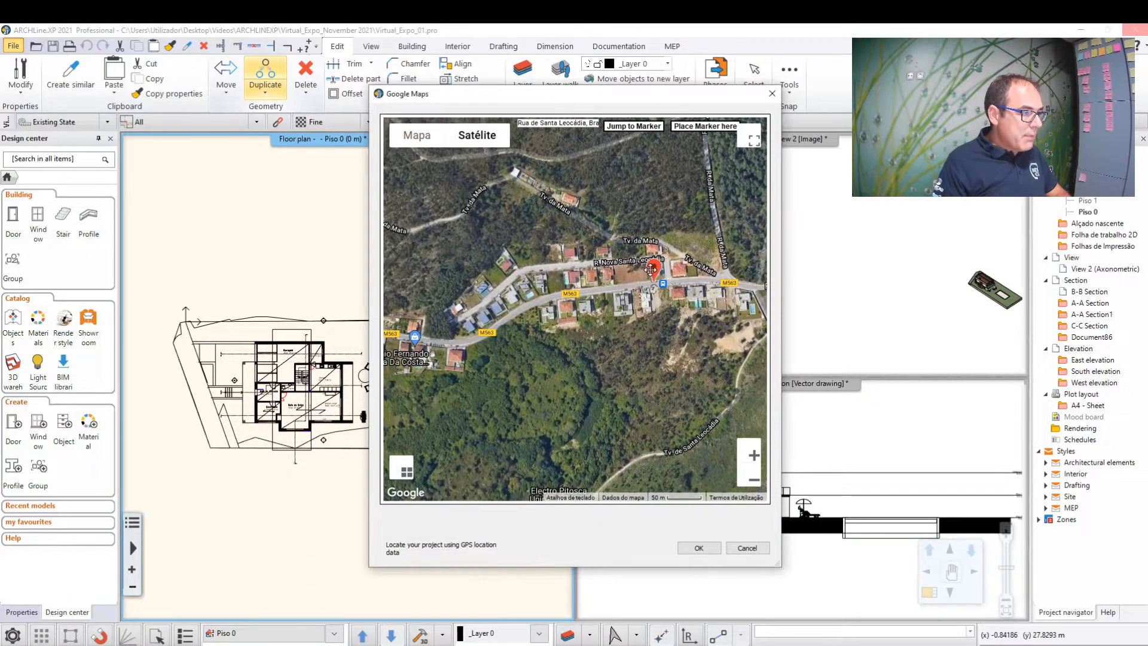
pyautogui.moveTo(650, 269)
pyautogui.mouseDown()
pyautogui.moveTo(523, 290)
pyautogui.moveTo(542, 279)
pyautogui.mouseUp()
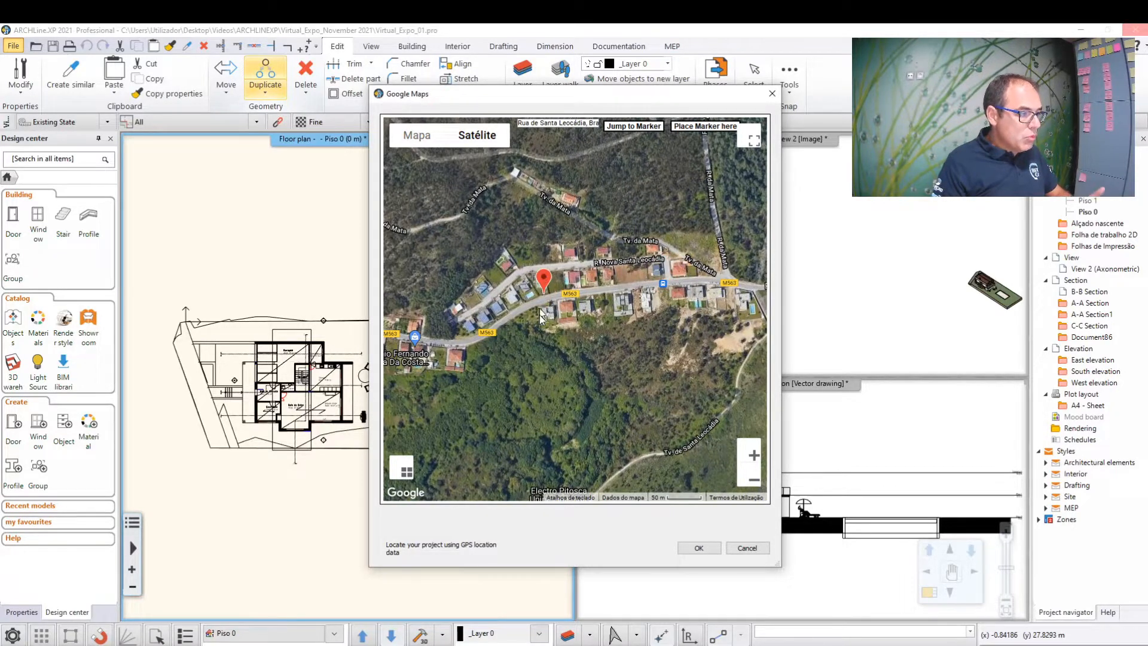
# Step: Place the location marker precisely on the plot's roadside corner, where the hedge meets the neighbouring house's front wall
pyautogui.click(758, 465)
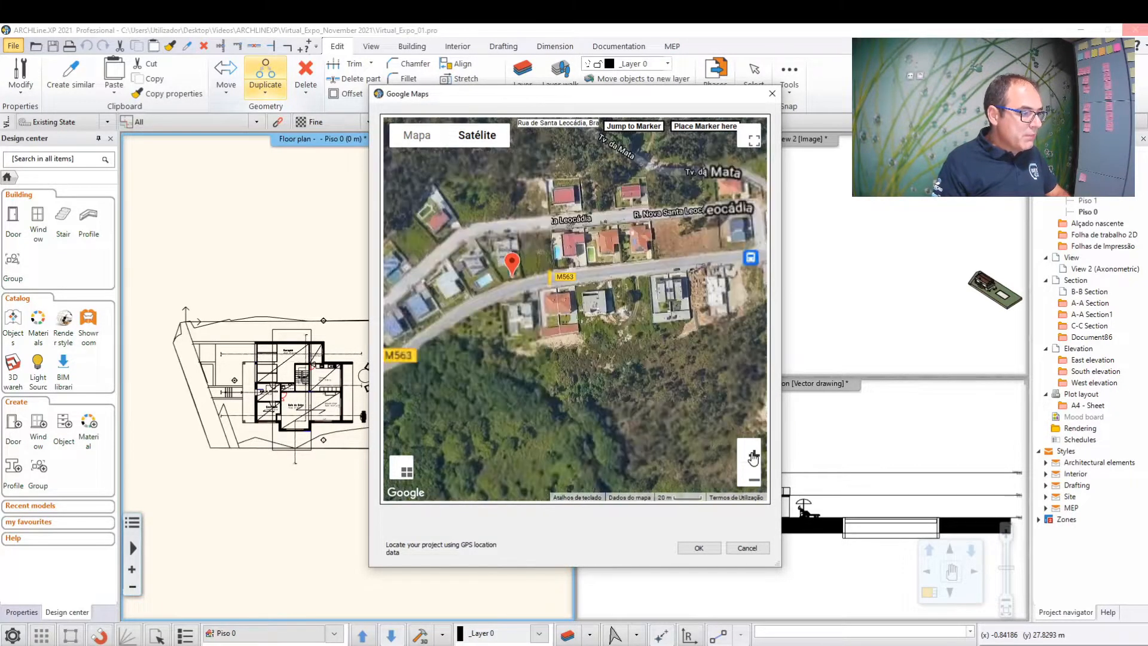
pyautogui.click(758, 465)
pyautogui.moveTo(634, 365); pyautogui.dragTo(666, 370)
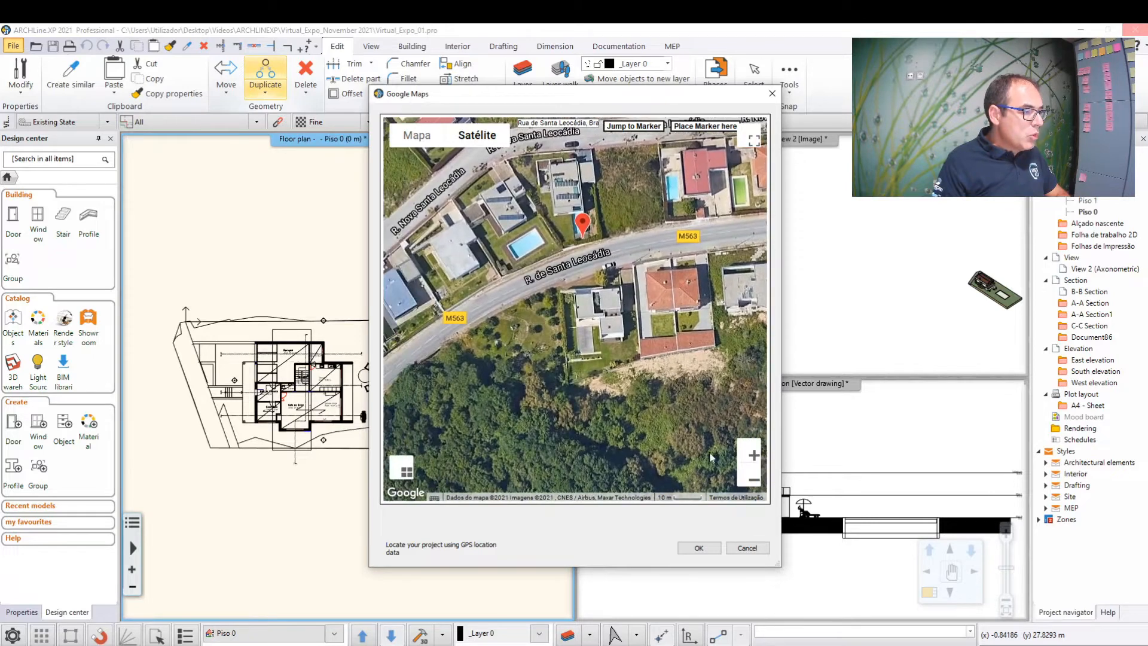
pyautogui.click(752, 457)
pyautogui.click(752, 457)
pyautogui.moveTo(554, 365)
pyautogui.mouseDown()
pyautogui.moveTo(619, 459)
pyautogui.moveTo(587, 353)
pyautogui.moveTo(566, 459)
pyautogui.mouseUp()
pyautogui.moveTo(669, 220); pyautogui.dragTo(575, 425)
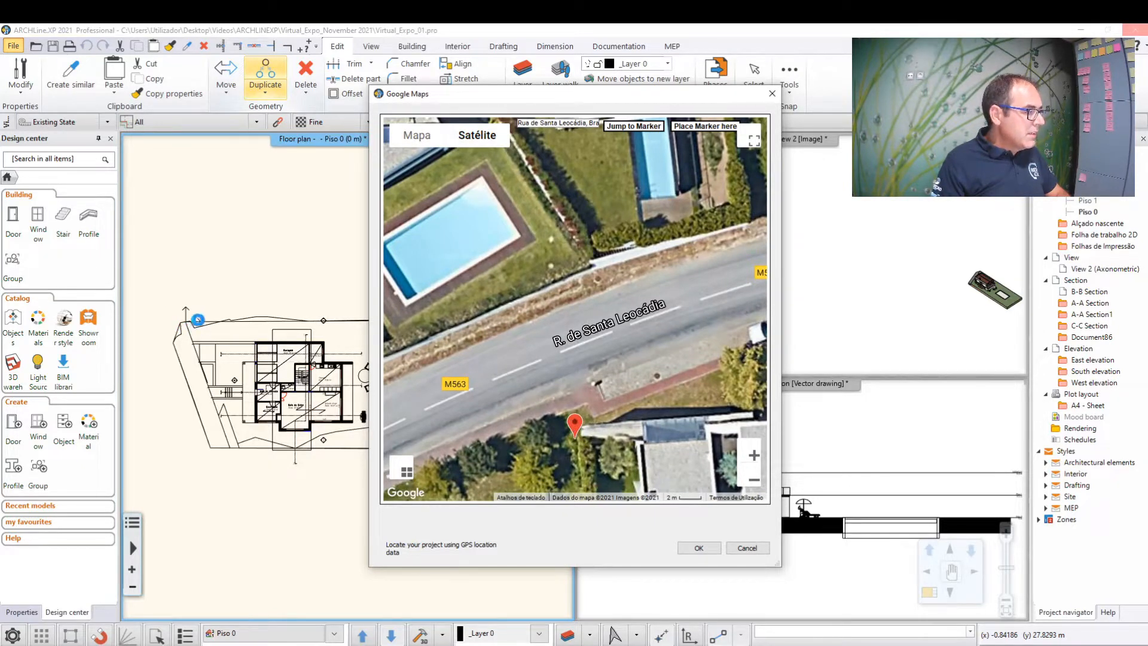
# Step: Check the marker against the plot's hedge boundary, then accept the map location and the project properties
pyautogui.moveTo(726, 457)
pyautogui.mouseDown()
pyautogui.moveTo(693, 251)
pyautogui.moveTo(699, 230)
pyautogui.moveTo(716, 227)
pyautogui.mouseUp()
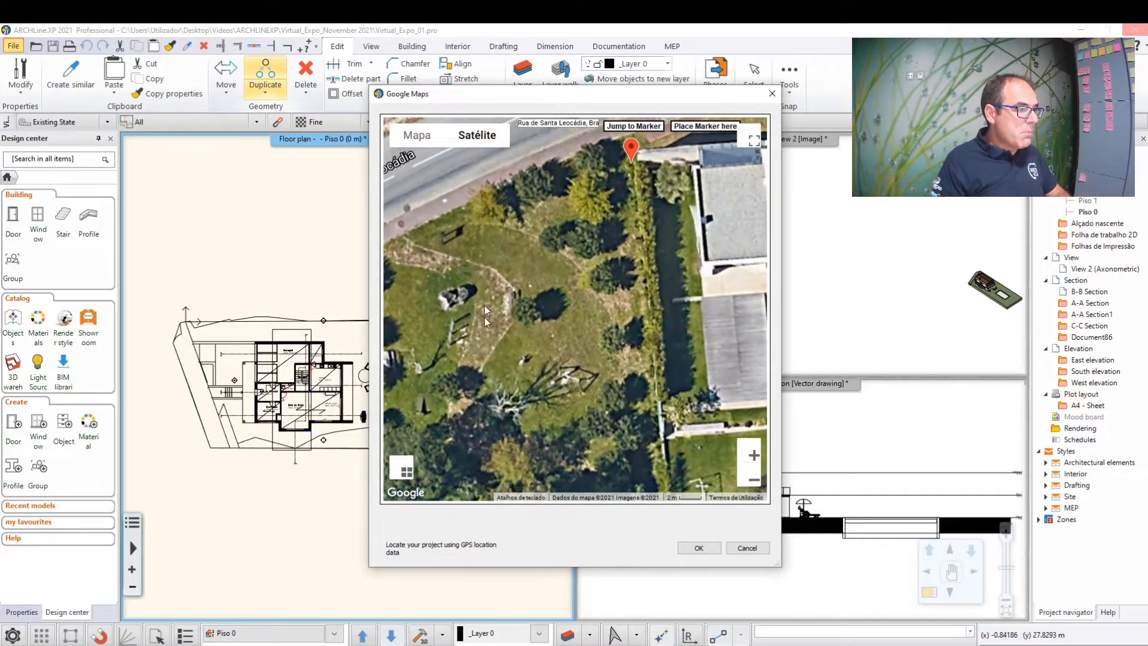
pyautogui.moveTo(637, 148); pyautogui.dragTo(633, 238)
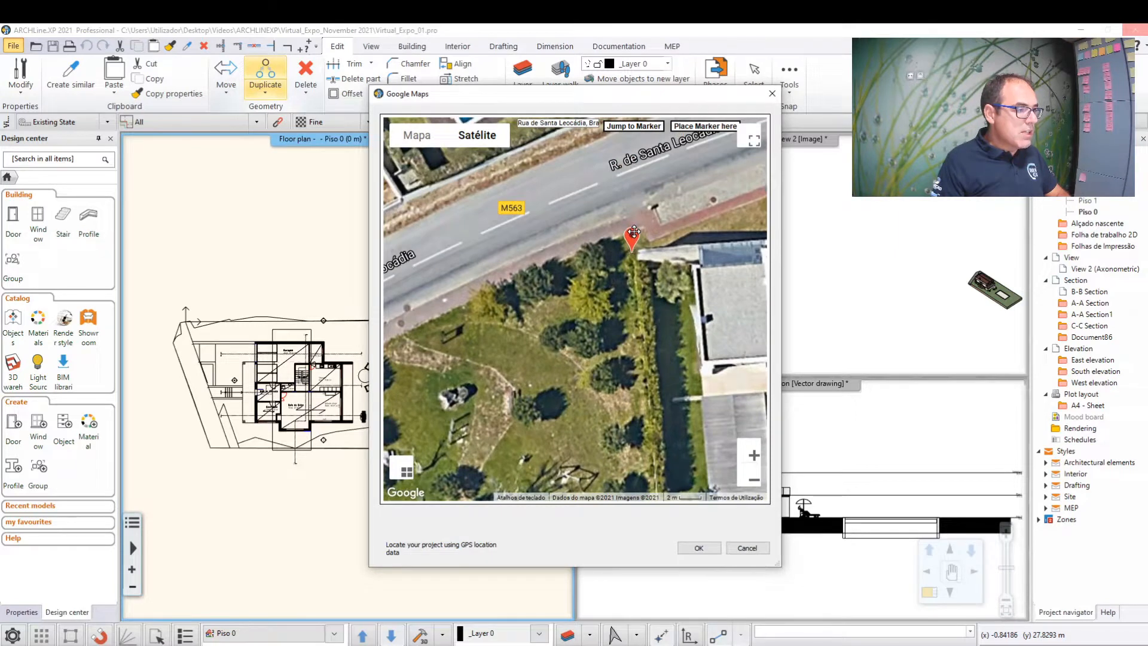
pyautogui.moveTo(599, 345); pyautogui.dragTo(609, 277)
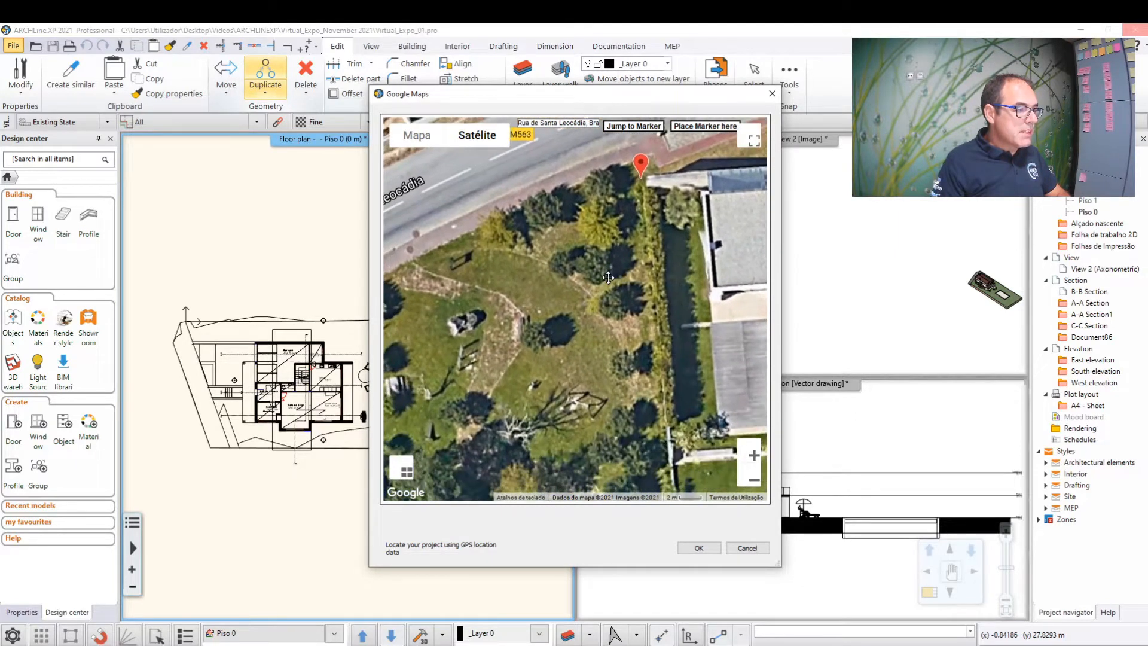
pyautogui.click(700, 548)
pyautogui.click(655, 497)
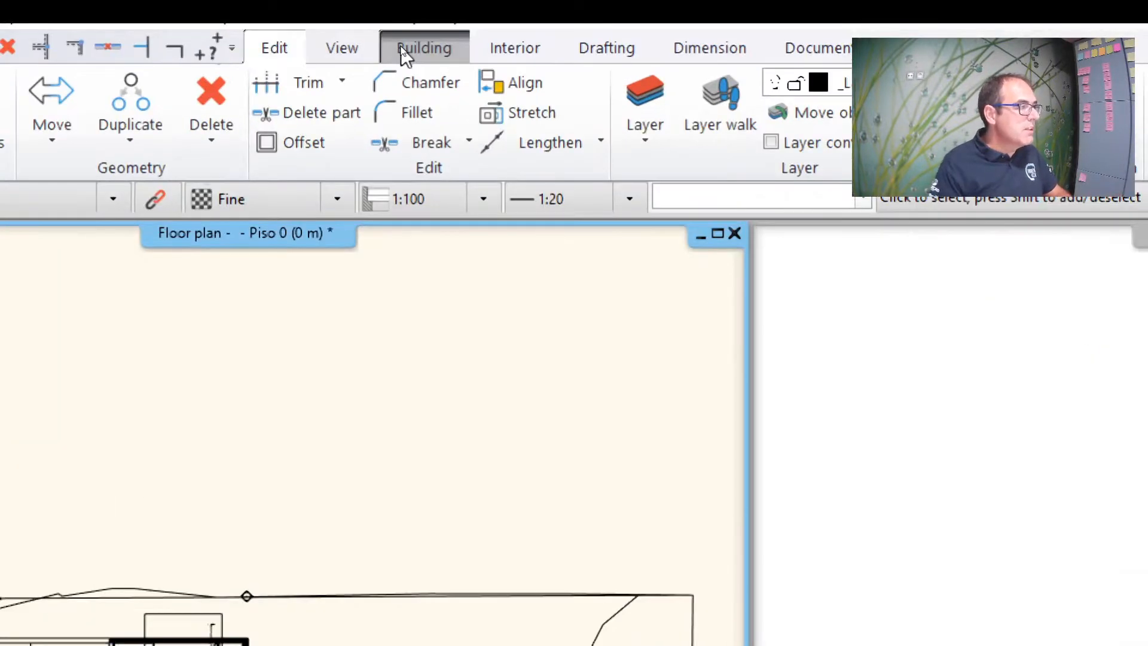
# Step: Start importing the Google map as a raster image and show it in satellite view
pyautogui.click(402, 49)
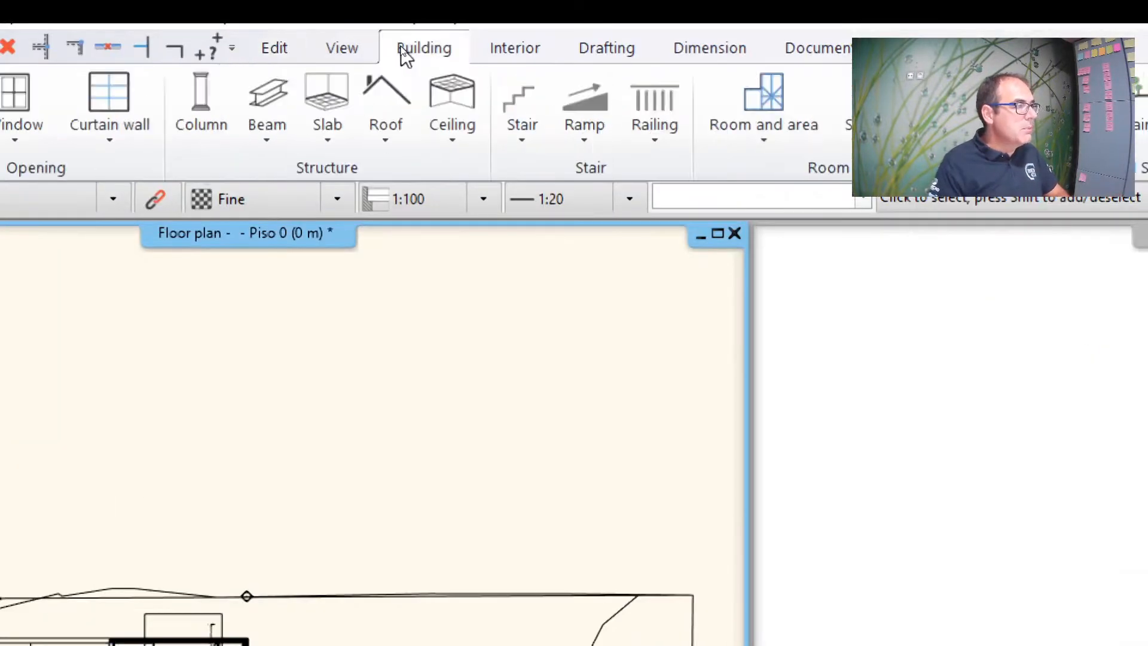
pyautogui.click(1008, 135)
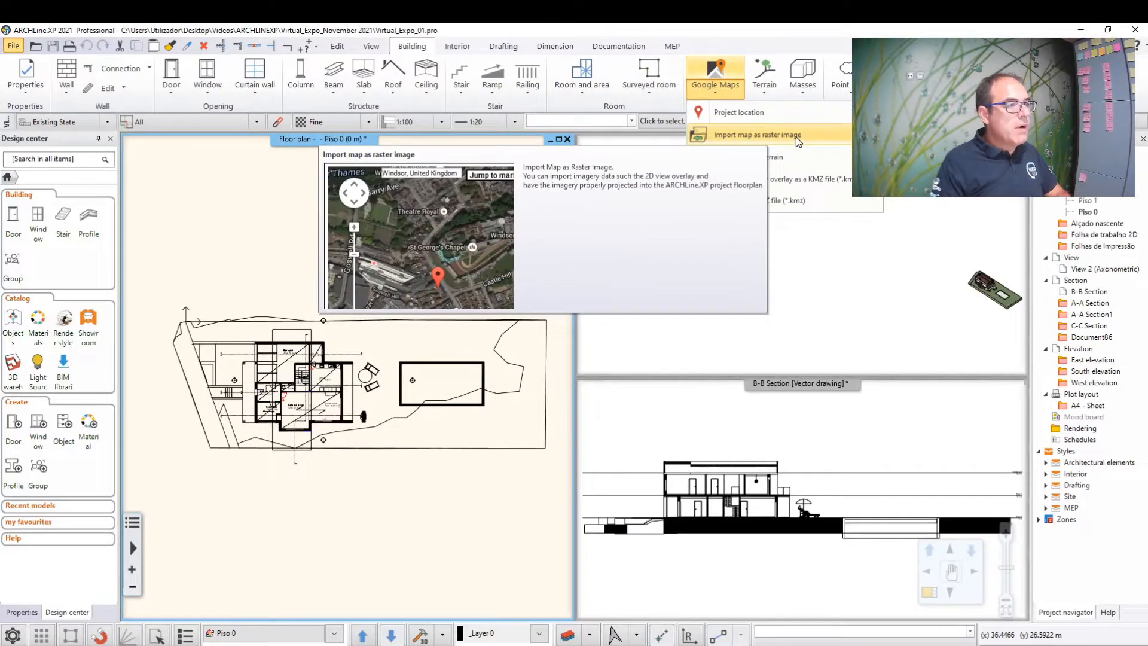
pyautogui.click(795, 138)
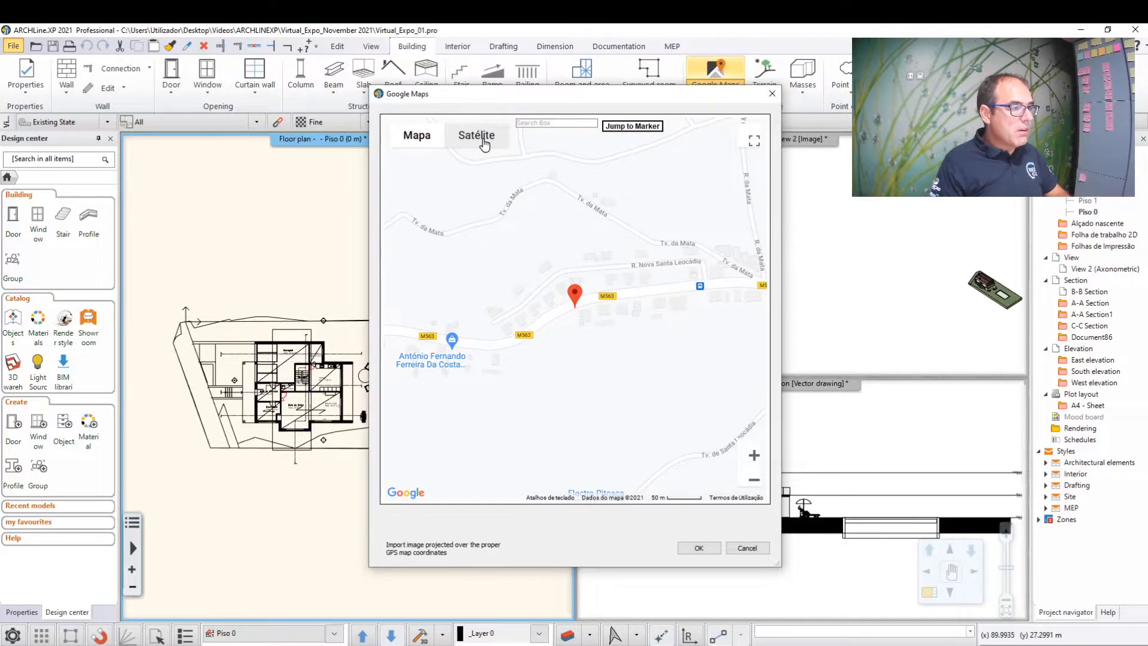
pyautogui.click(484, 141)
# Step: Frame the plot's hedge boundary below the marker in close-up and import the satellite image without applying the north direction
pyautogui.click(753, 456)
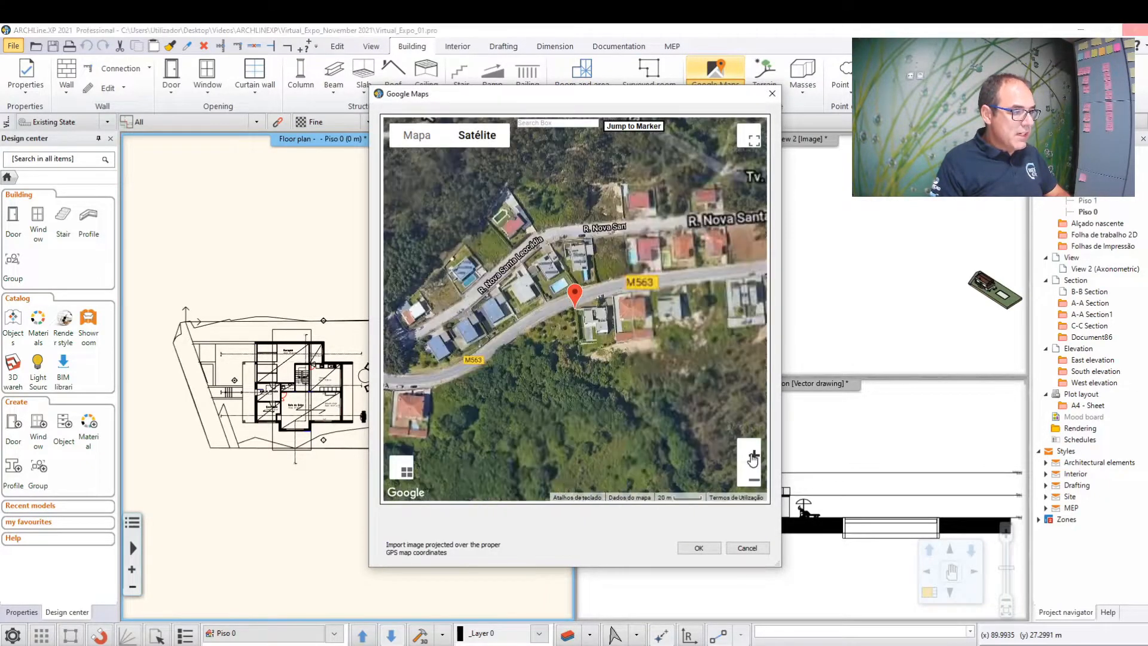
pyautogui.click(754, 457)
pyautogui.click(753, 456)
pyautogui.moveTo(650, 443); pyautogui.dragTo(663, 323)
pyautogui.click(753, 457)
pyautogui.moveTo(611, 355); pyautogui.dragTo(655, 414)
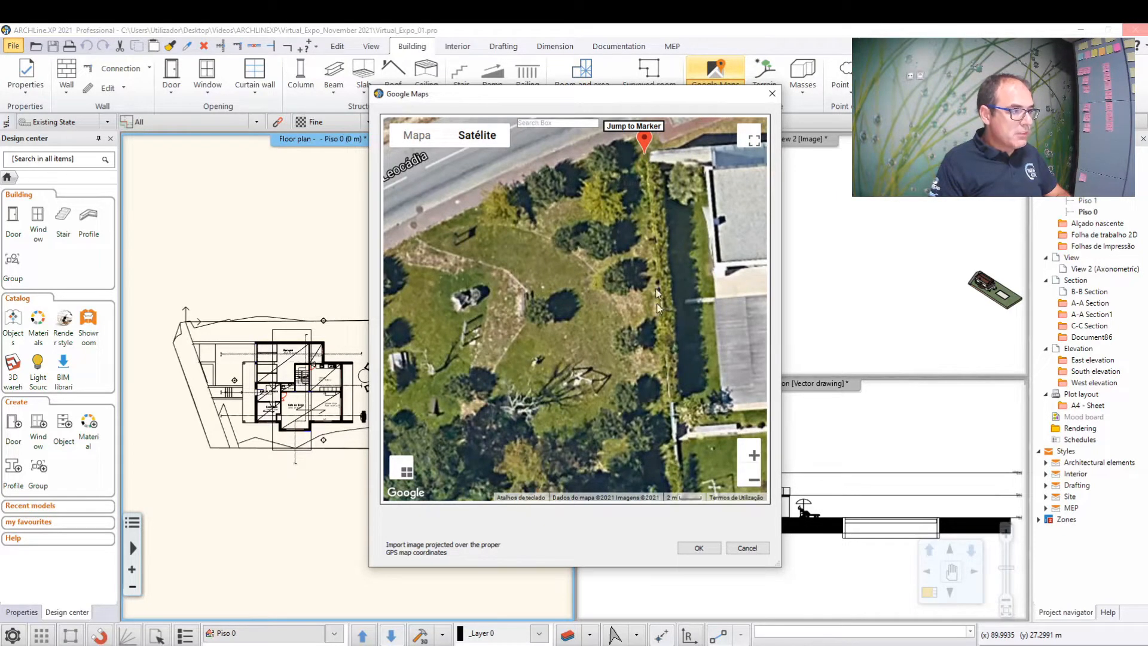
pyautogui.click(699, 548)
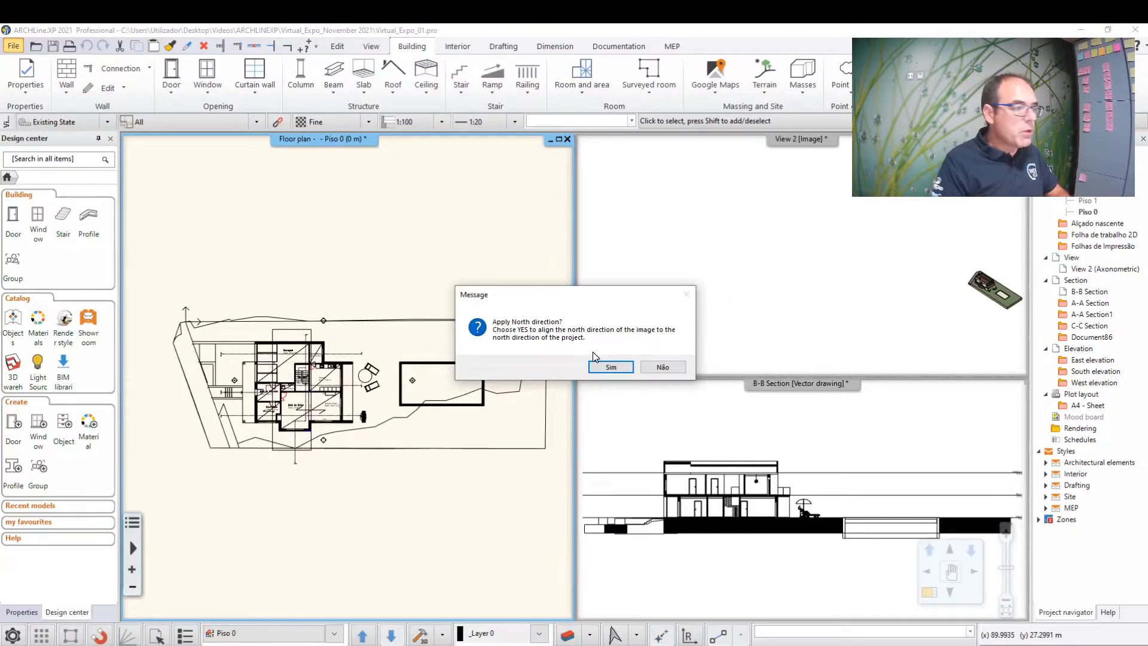
pyautogui.click(664, 367)
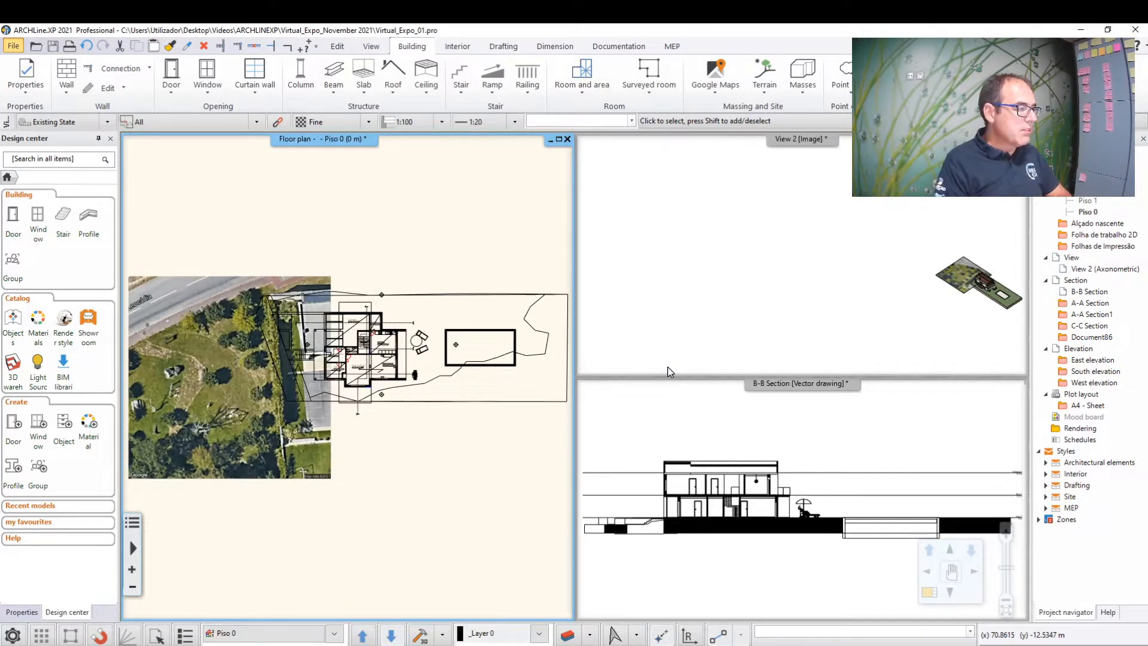
pyautogui.scroll(3, 239, 419)
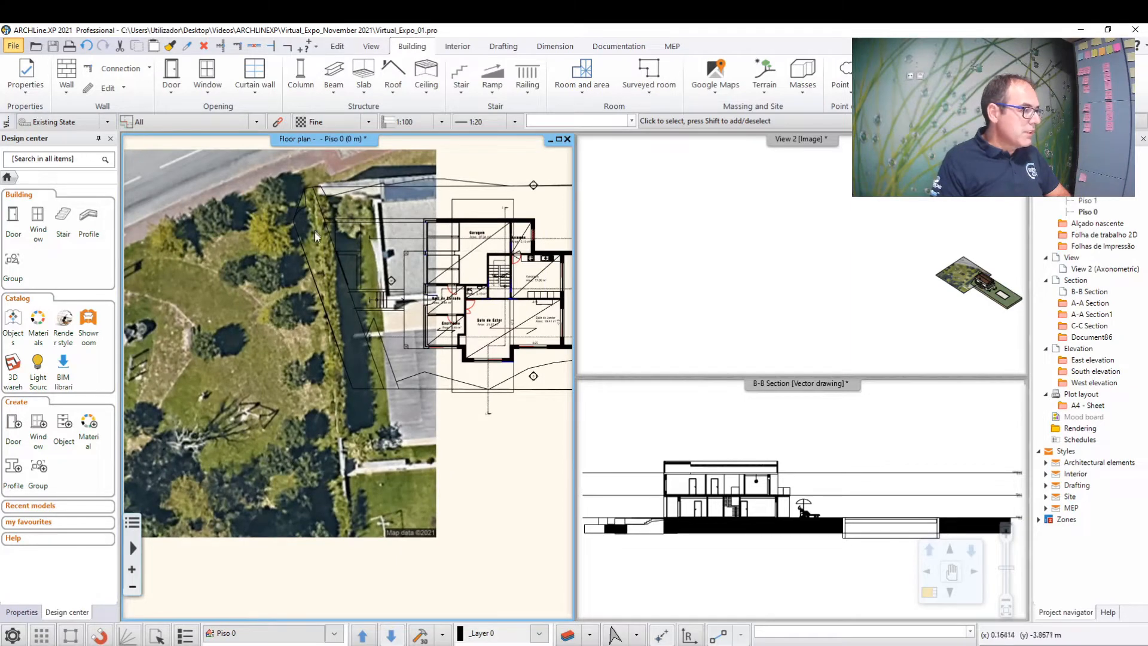
pyautogui.scroll(-3, 361, 489)
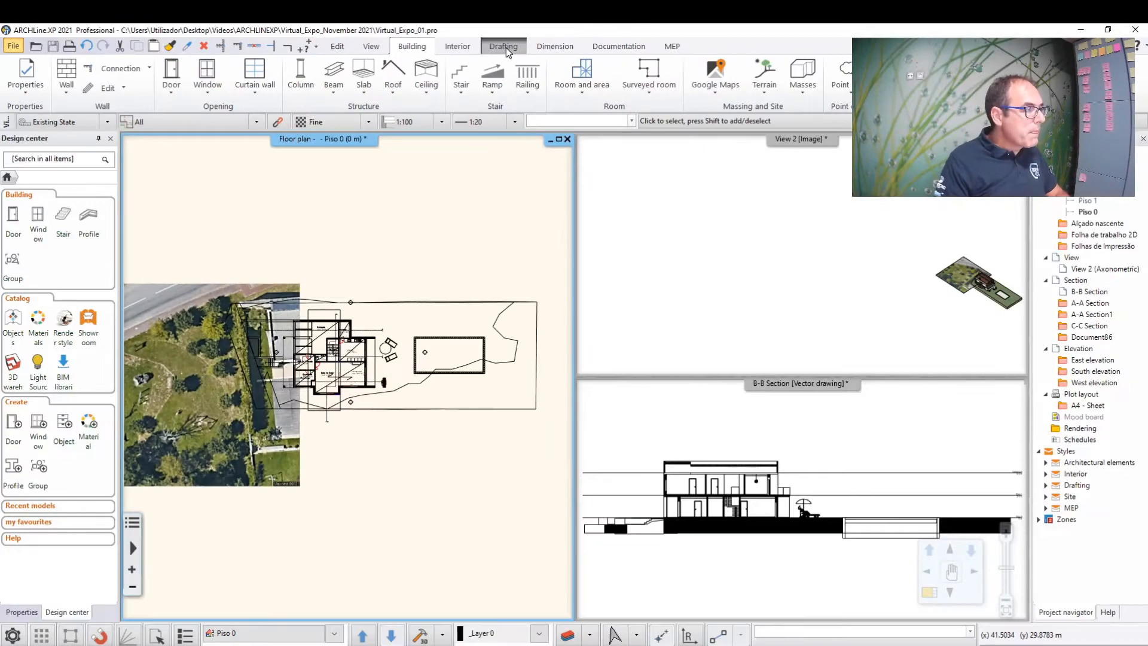
# Step: Draw a simple line about 39 m long from the plot's roadside corner along the hedge, past the satellite image's lower edge
pyautogui.click(506, 44)
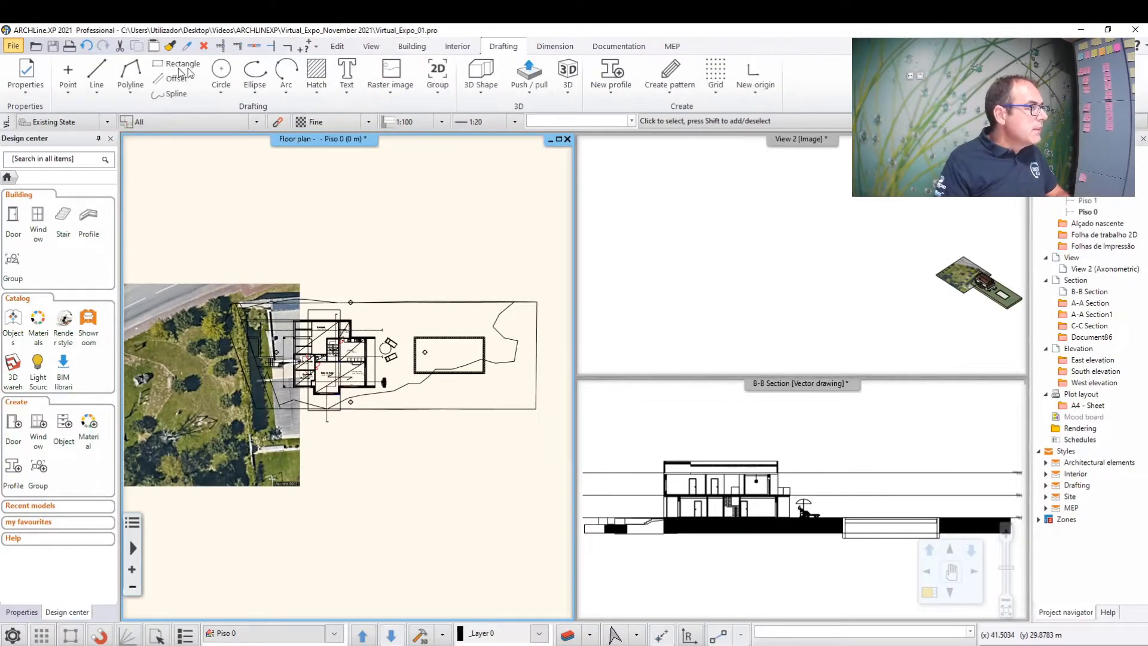
pyautogui.click(94, 73)
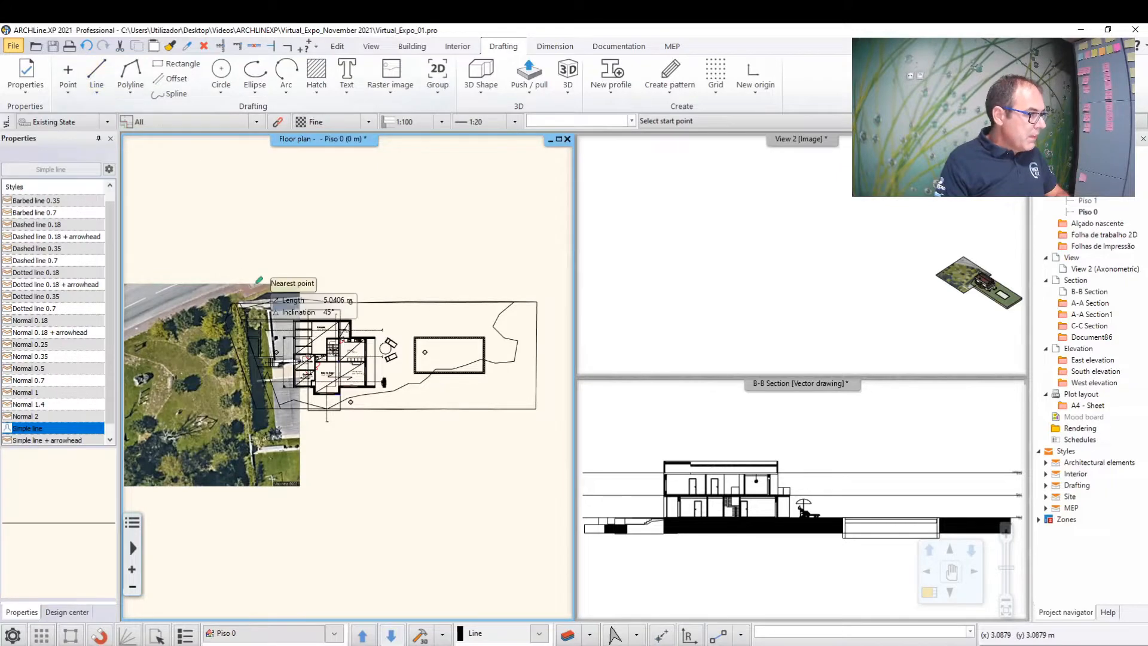
pyautogui.scroll(5, 325, 409)
pyautogui.scroll(3, 325, 409)
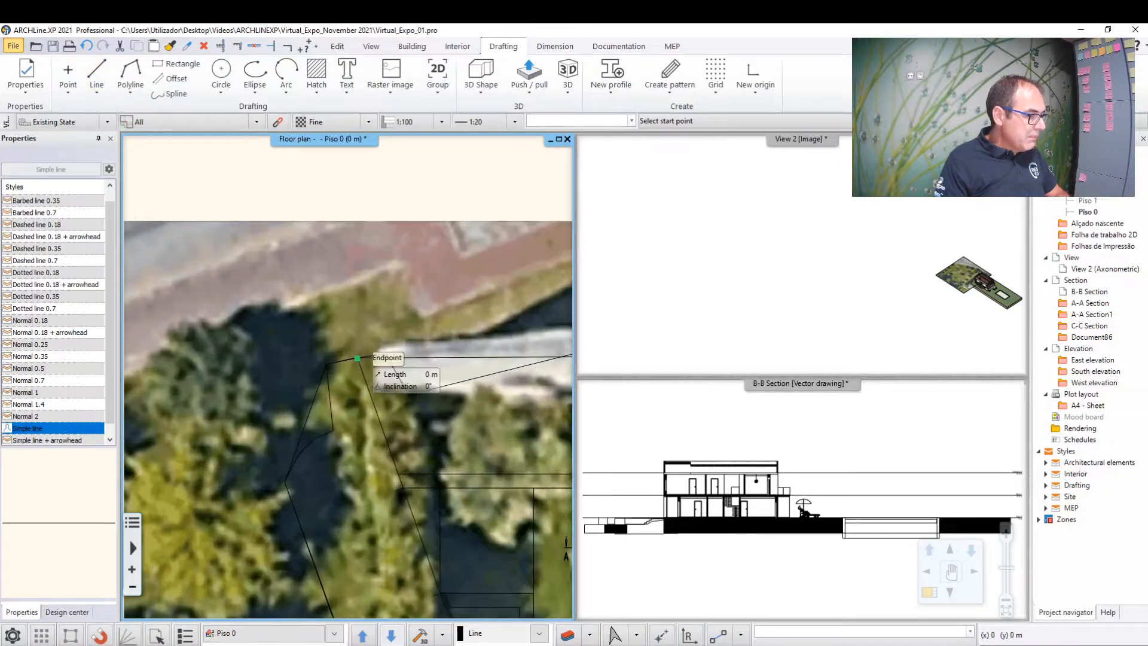
pyautogui.click(358, 363)
pyautogui.scroll(-7, 353, 369)
pyautogui.moveTo(370, 495); pyautogui.dragTo(323, 311, button='middle')
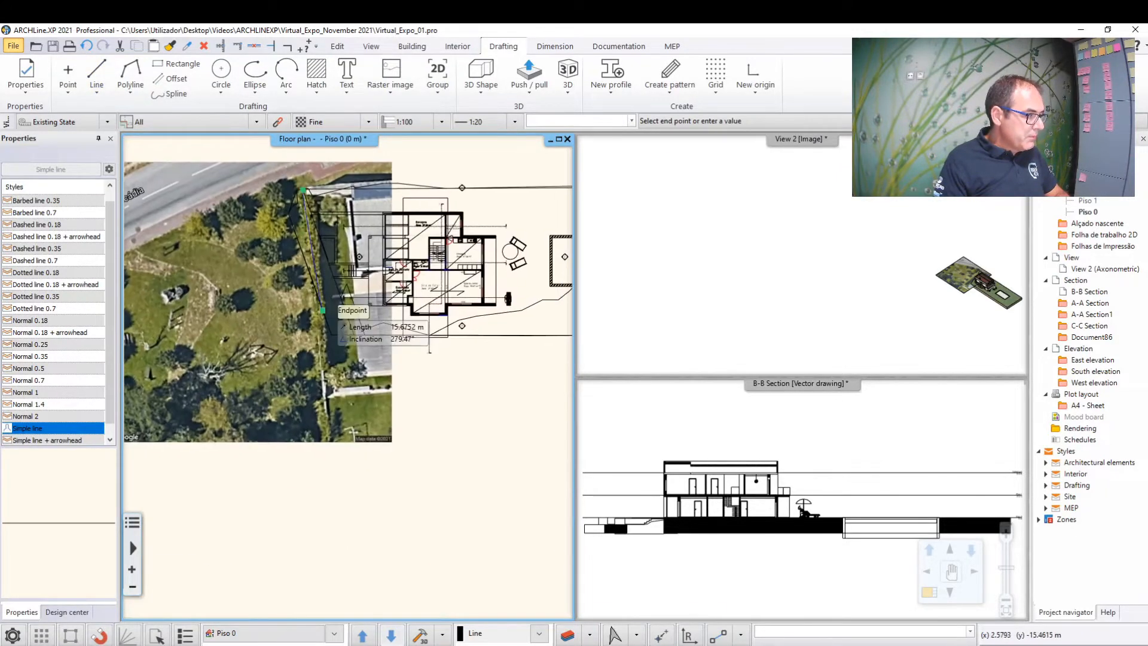
pyautogui.click(336, 493)
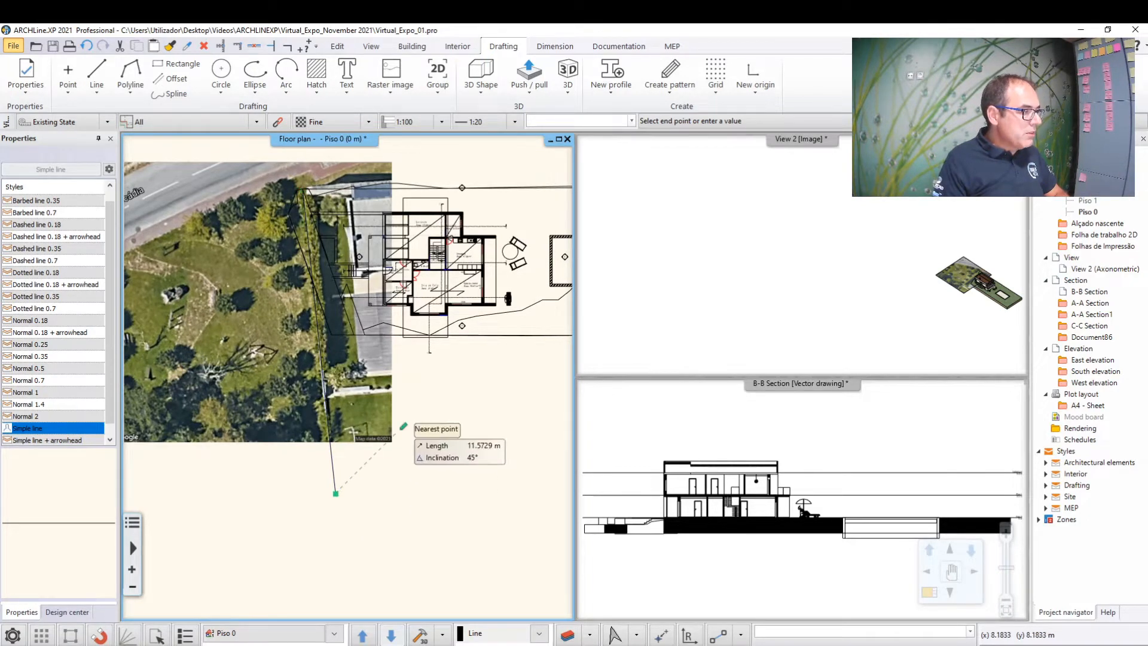
pyautogui.moveTo(413, 354); pyautogui.dragTo(385, 391, button='middle')
pyautogui.press('Escape')
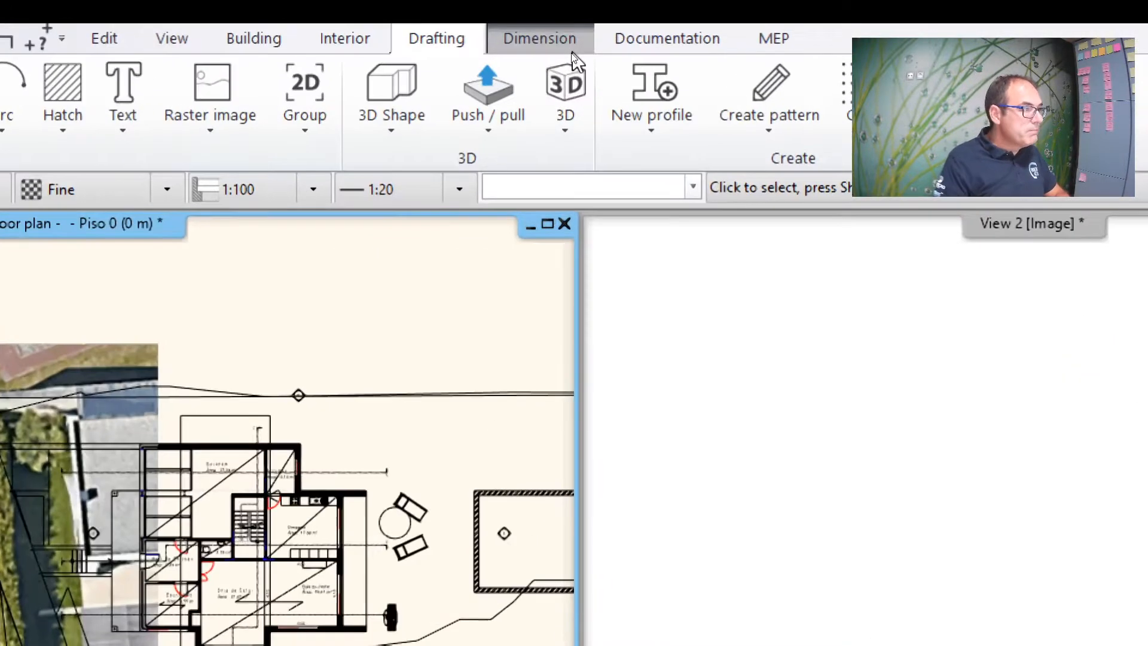
# Step: Dimension the angle between the hedge line and the plan's upper plot boundary, placing it below the house, and read it
pyautogui.click(572, 51)
pyautogui.click(276, 127)
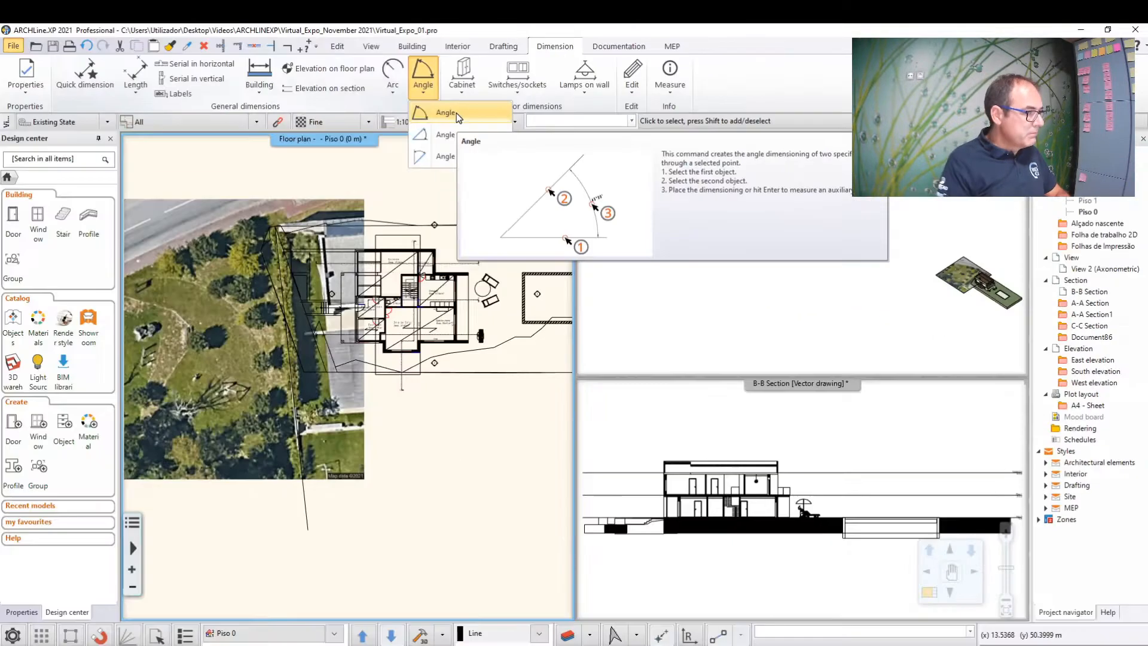
pyautogui.click(343, 172)
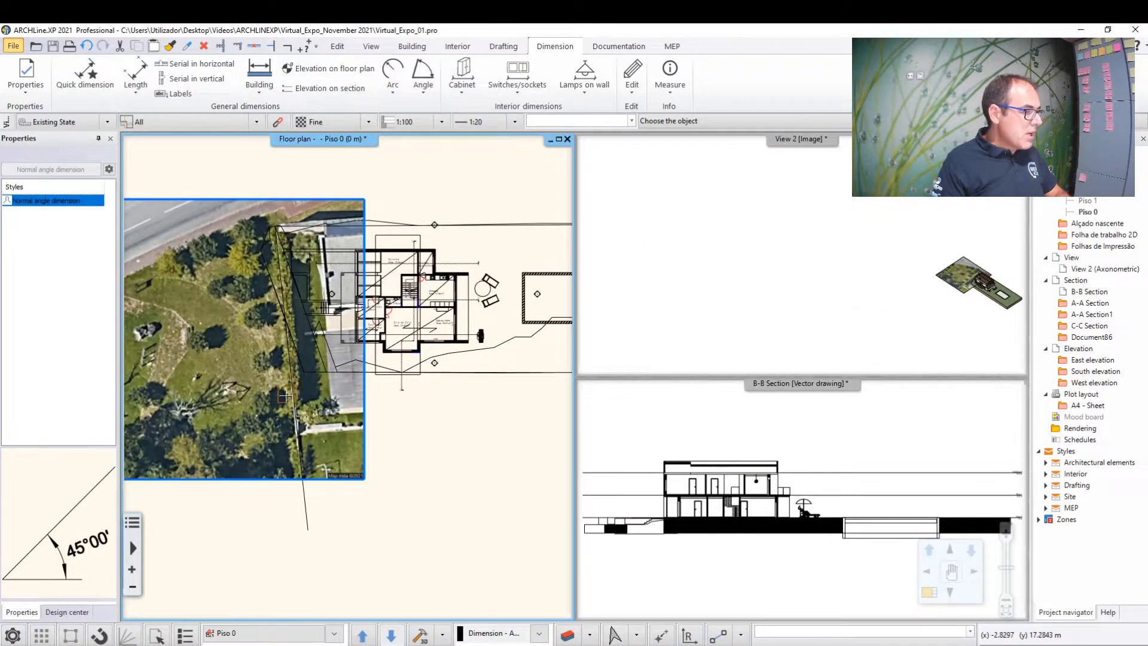
pyautogui.click(305, 510)
pyautogui.scroll(4, 328, 350)
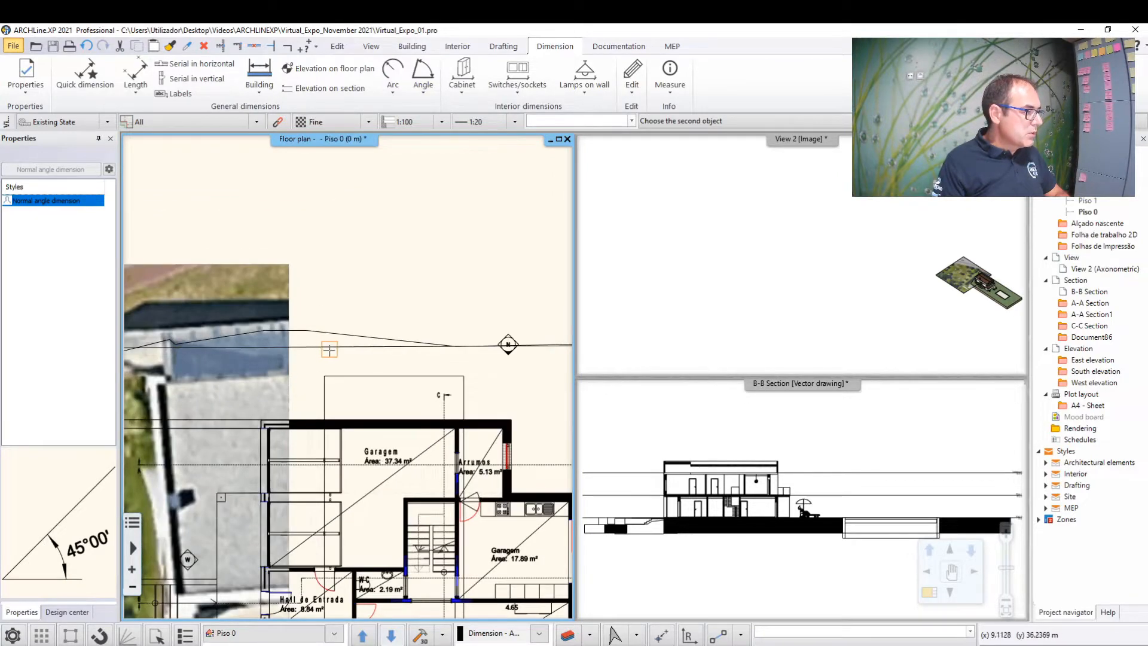
pyautogui.click(329, 348)
pyautogui.scroll(-3, 359, 359)
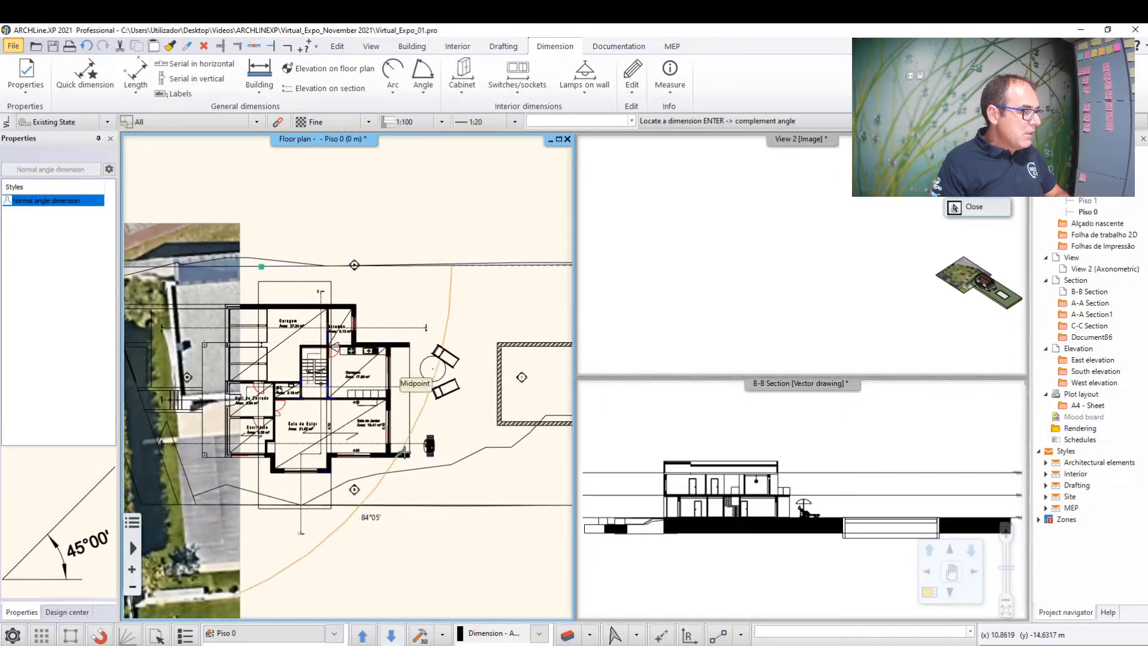
pyautogui.click(381, 554)
pyautogui.scroll(5, 374, 407)
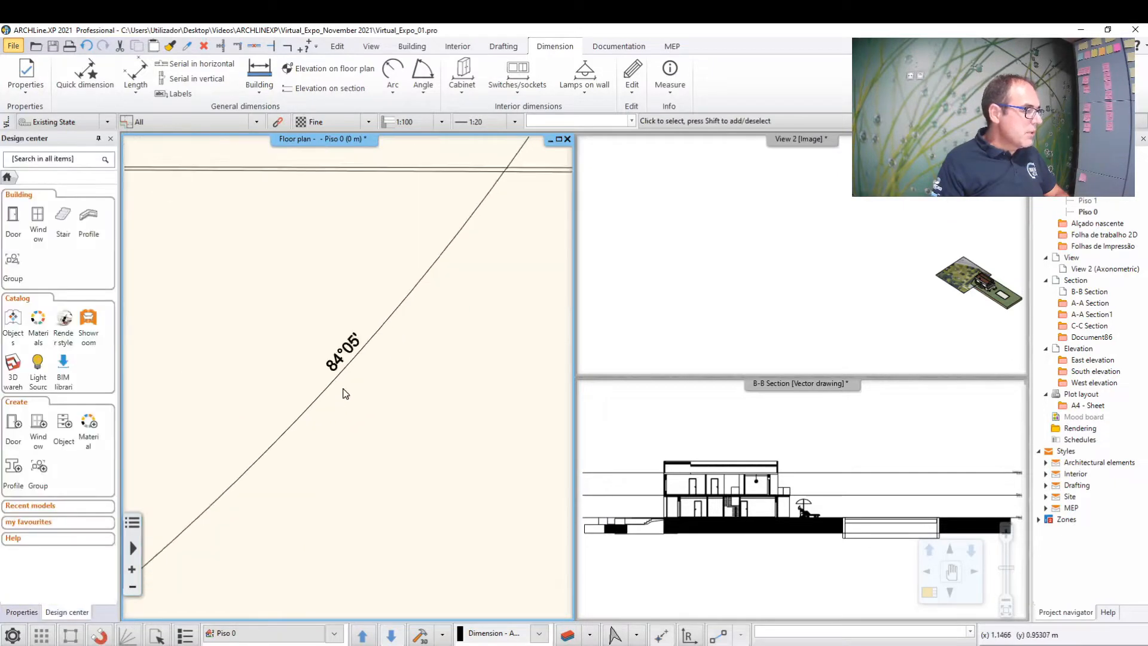
pyautogui.scroll(-5, 342, 392)
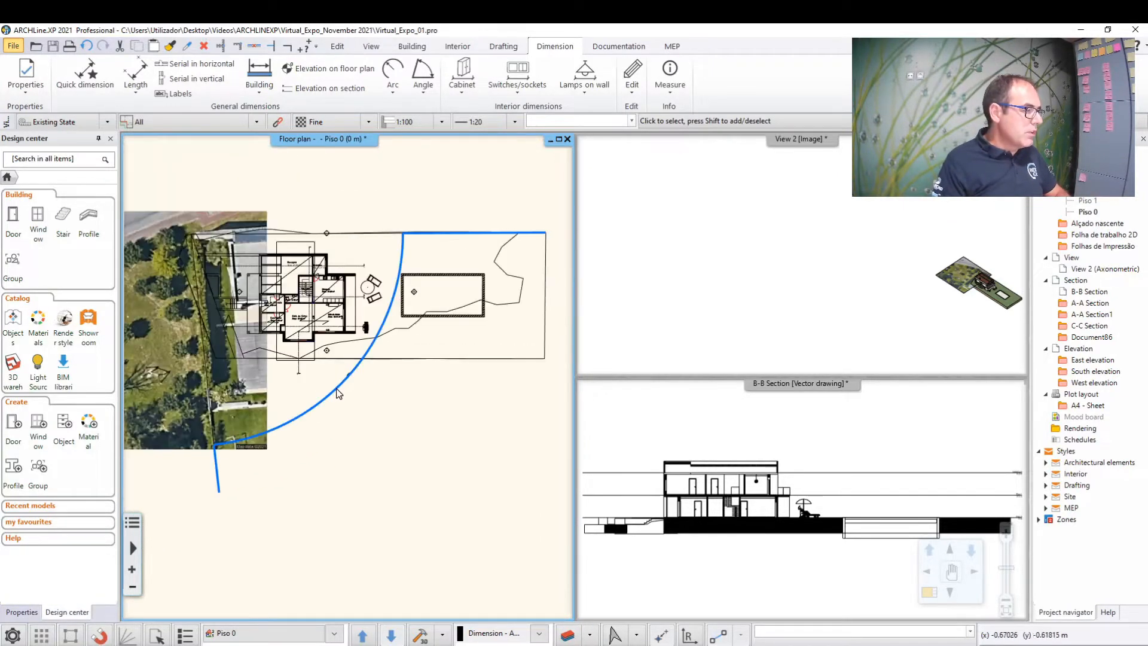
pyautogui.scroll(-2, 397, 418)
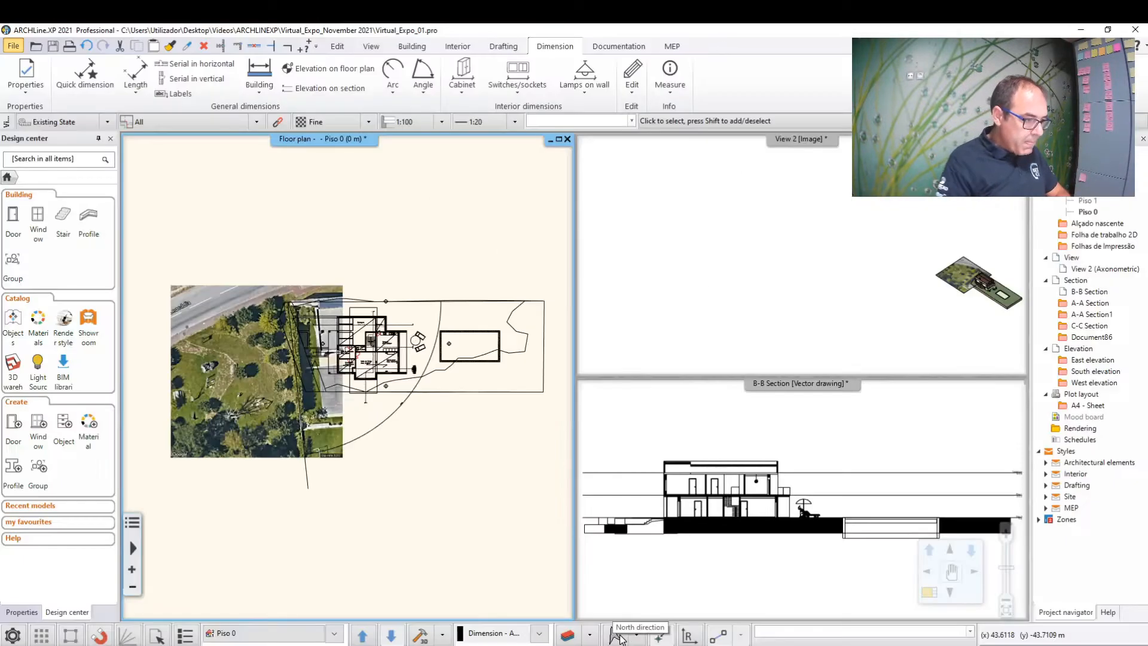
# Step: Set the project's north direction to 174°
pyautogui.click(620, 638)
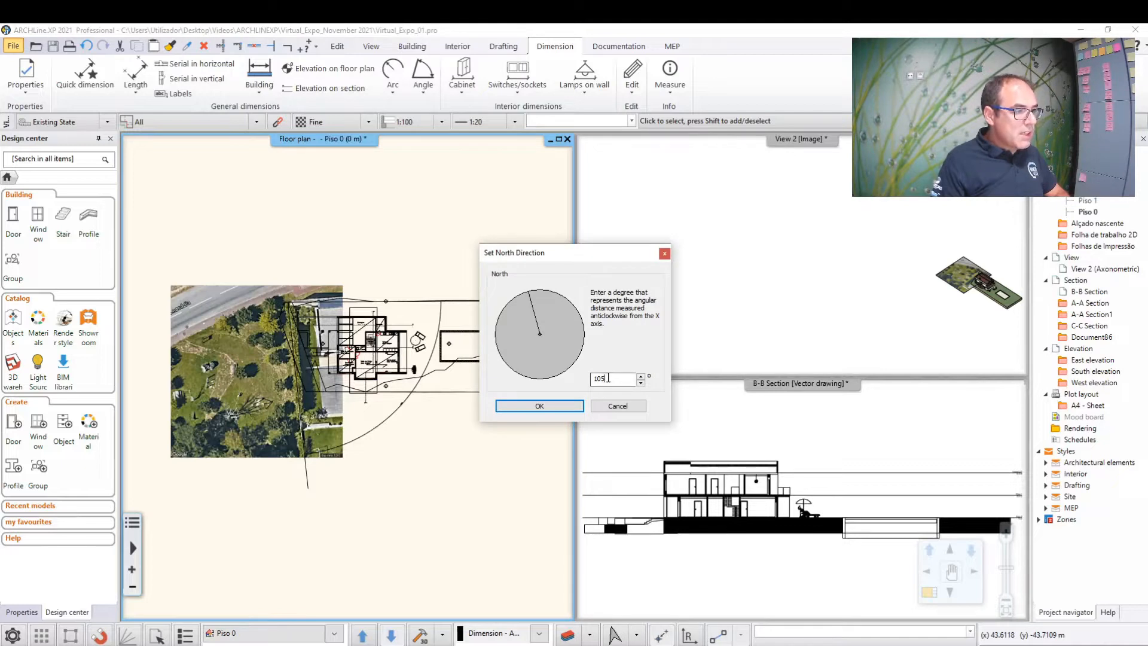
pyautogui.doubleClick(608, 378)
pyautogui.write('0')
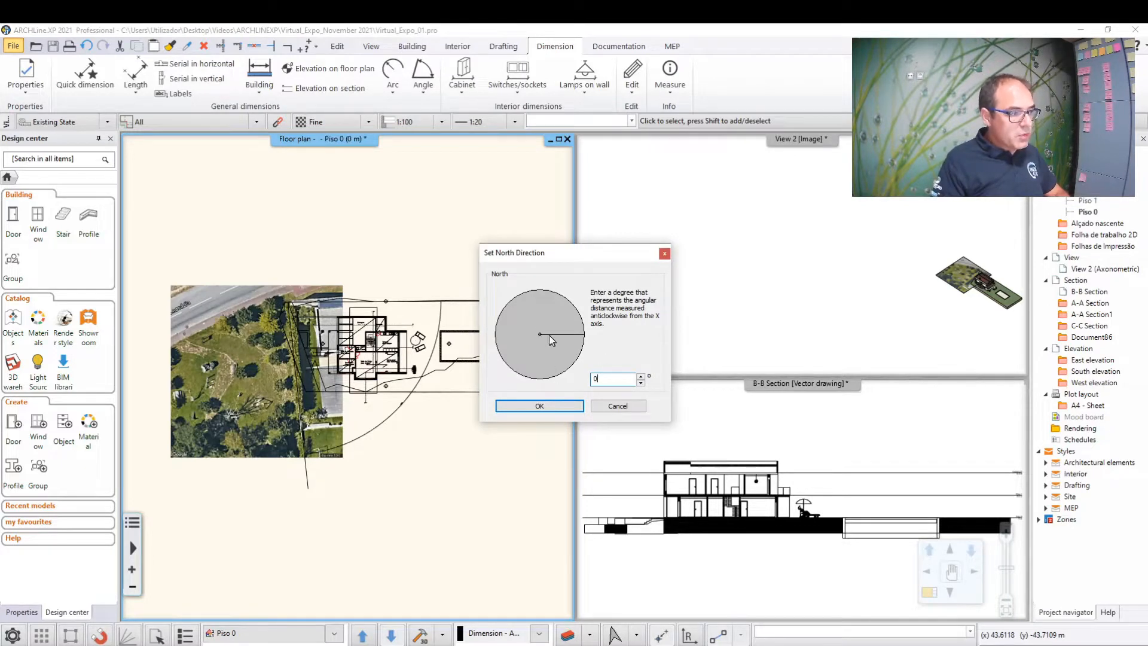
pyautogui.doubleClick(608, 376)
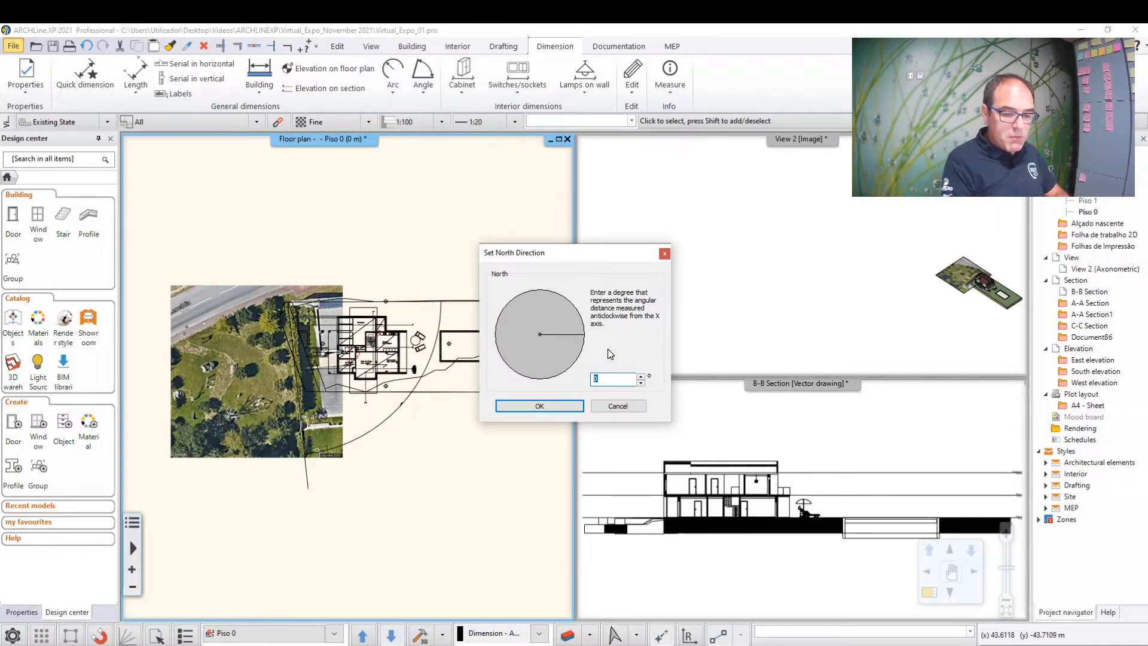
pyautogui.write('90')
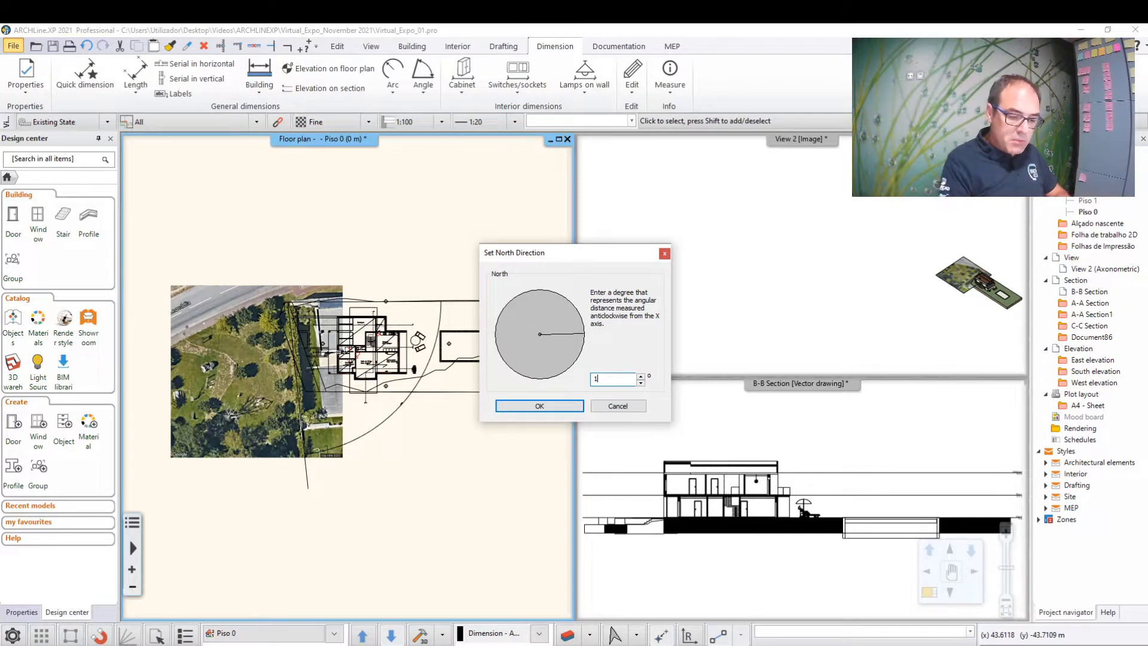
pyautogui.write('174')
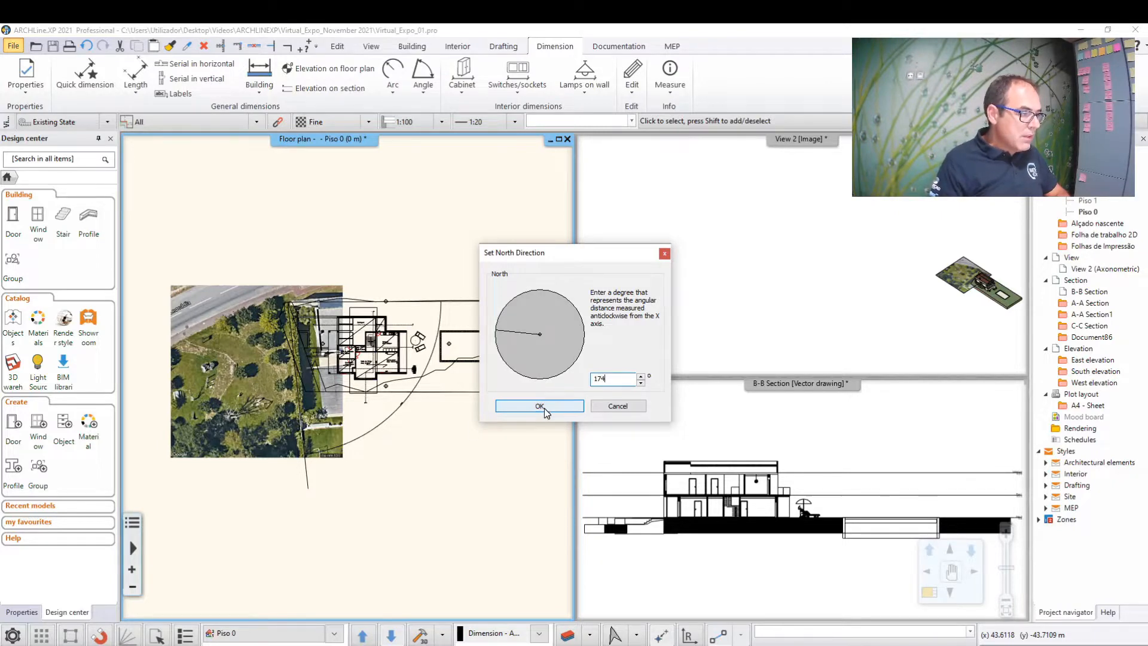
pyautogui.click(515, 406)
# Step: Delete the angle dimension, the satellite image and the auxiliary hedge line from the floor plan
pyautogui.click(349, 444)
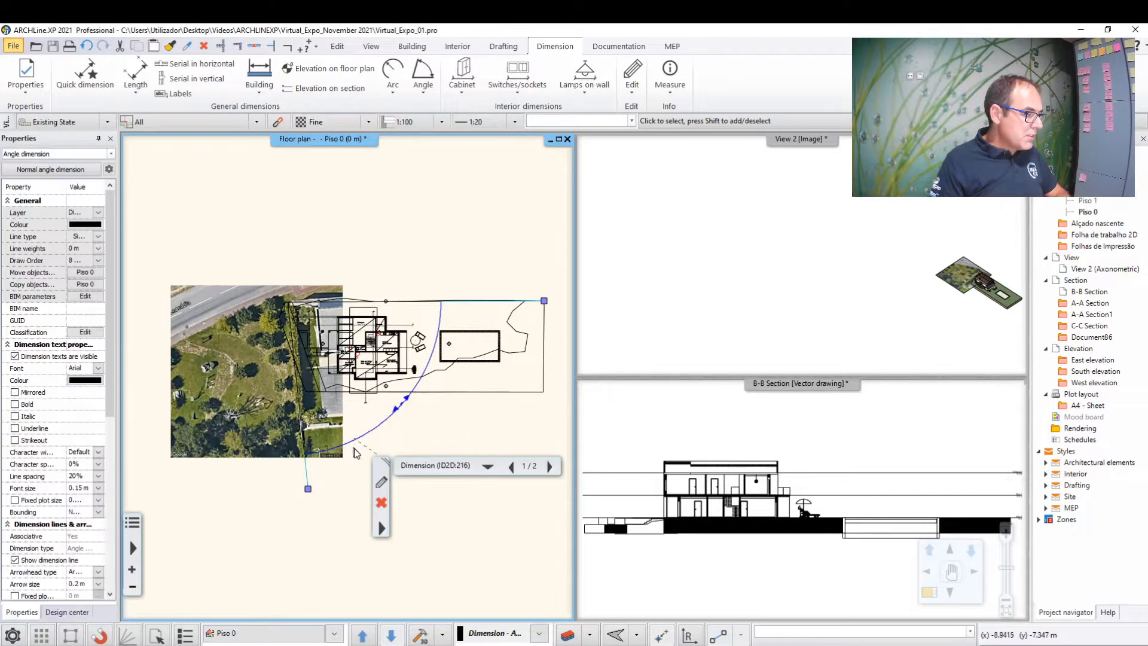
pyautogui.click(381, 504)
pyautogui.click(303, 464)
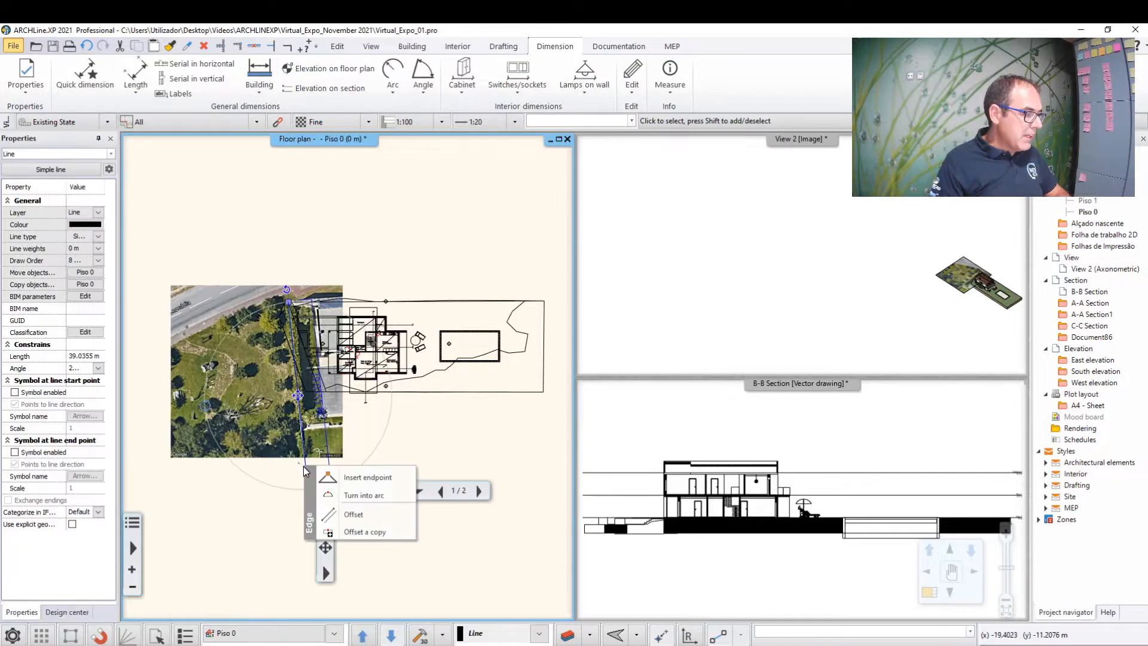
pyautogui.press('Escape')
pyautogui.click(317, 453)
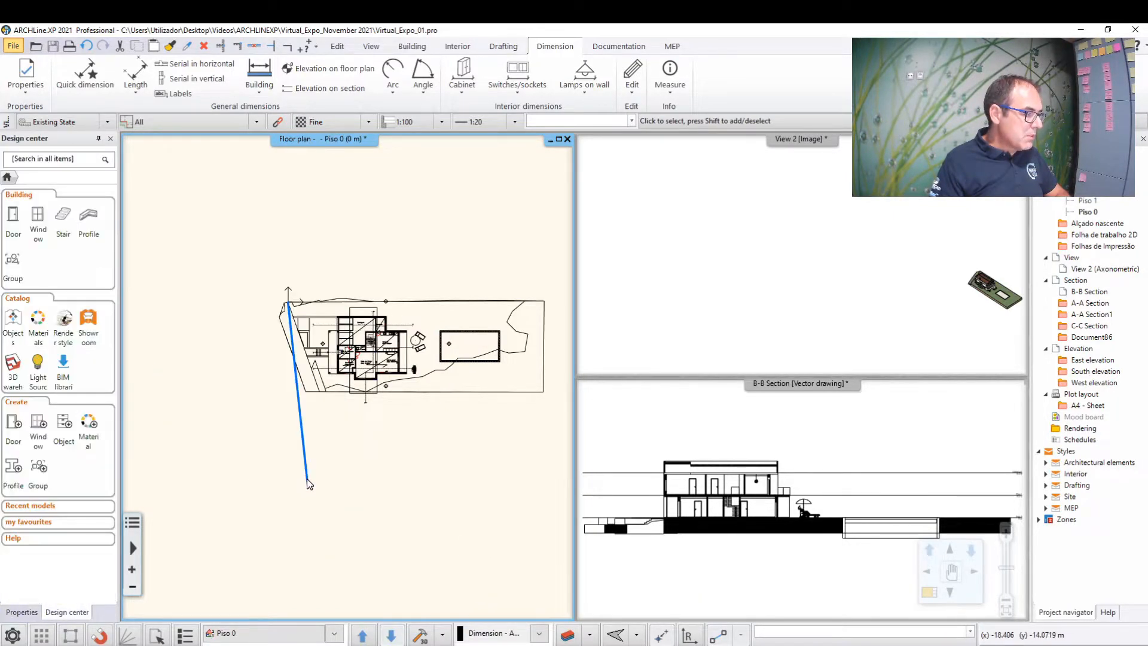
pyautogui.click(307, 478)
pyautogui.click(336, 543)
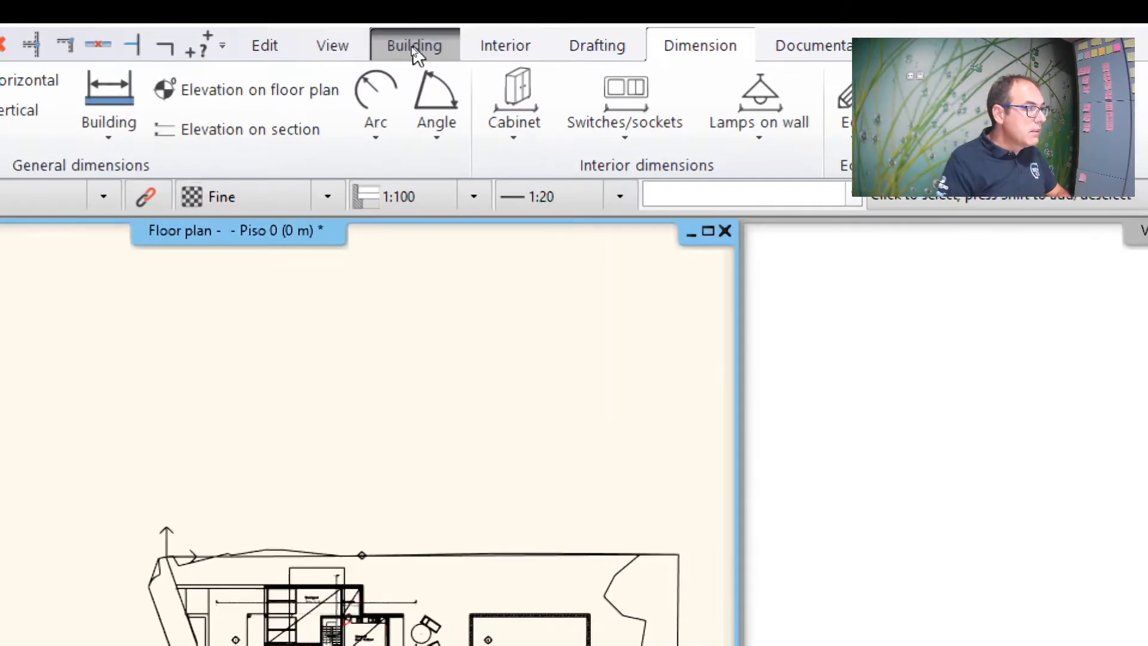
# Step: Start importing the Google map as a raster image, framing the satellite view closely around the project marker and plot
pyautogui.click(412, 49)
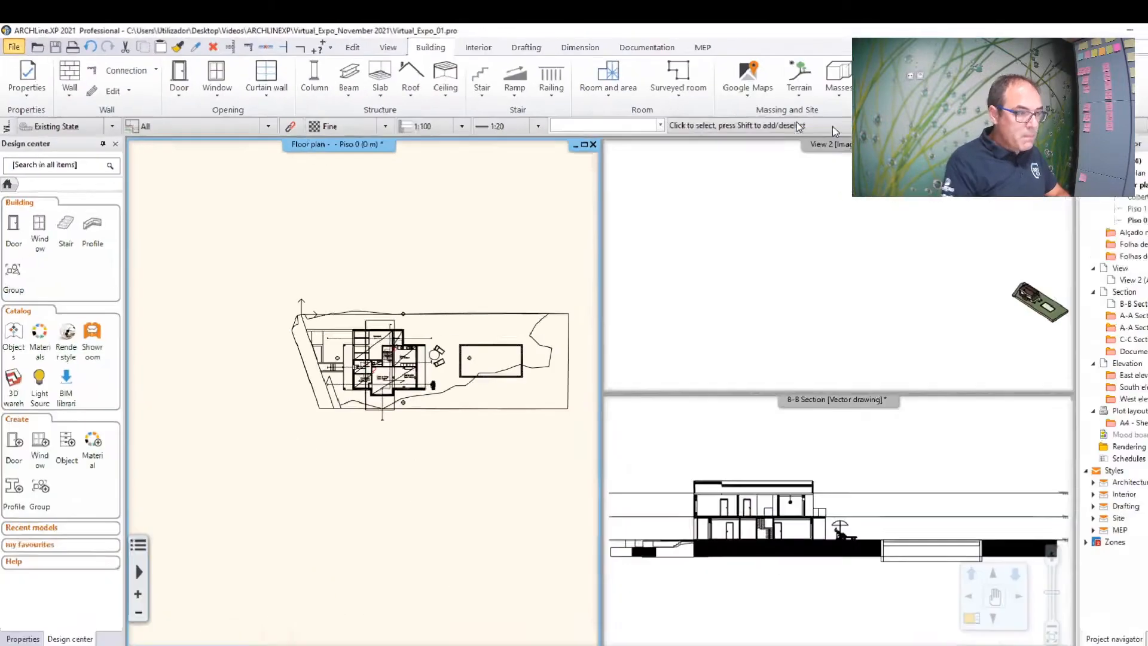
pyautogui.click(1021, 103)
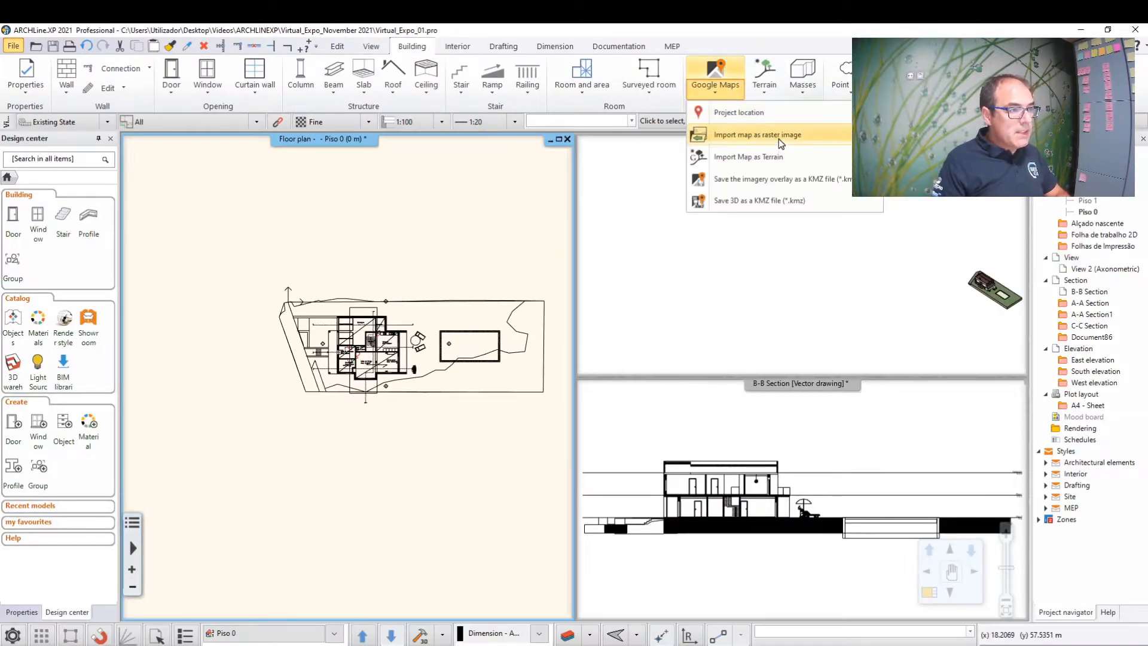
pyautogui.moveTo(779, 139)
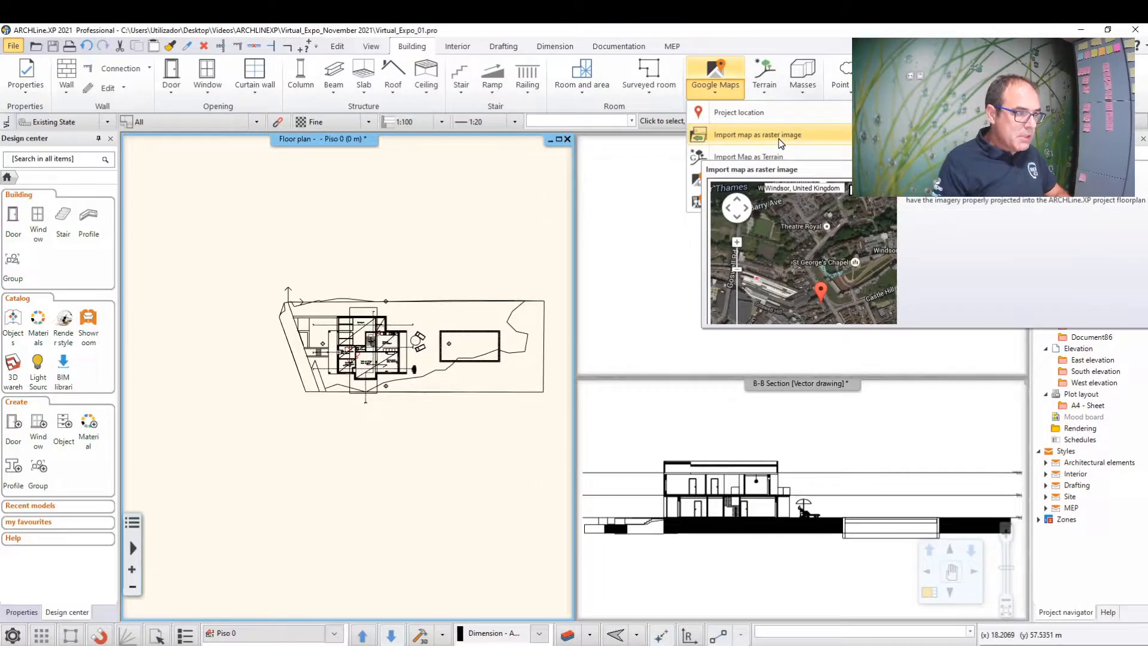
pyautogui.click(778, 143)
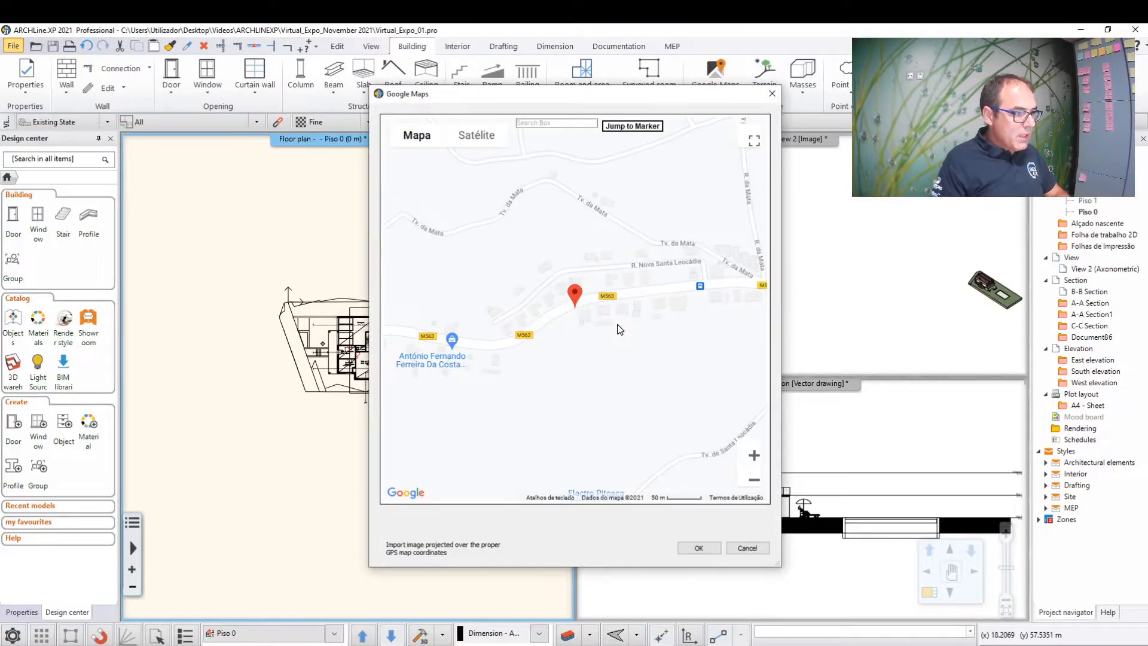
pyautogui.click(480, 137)
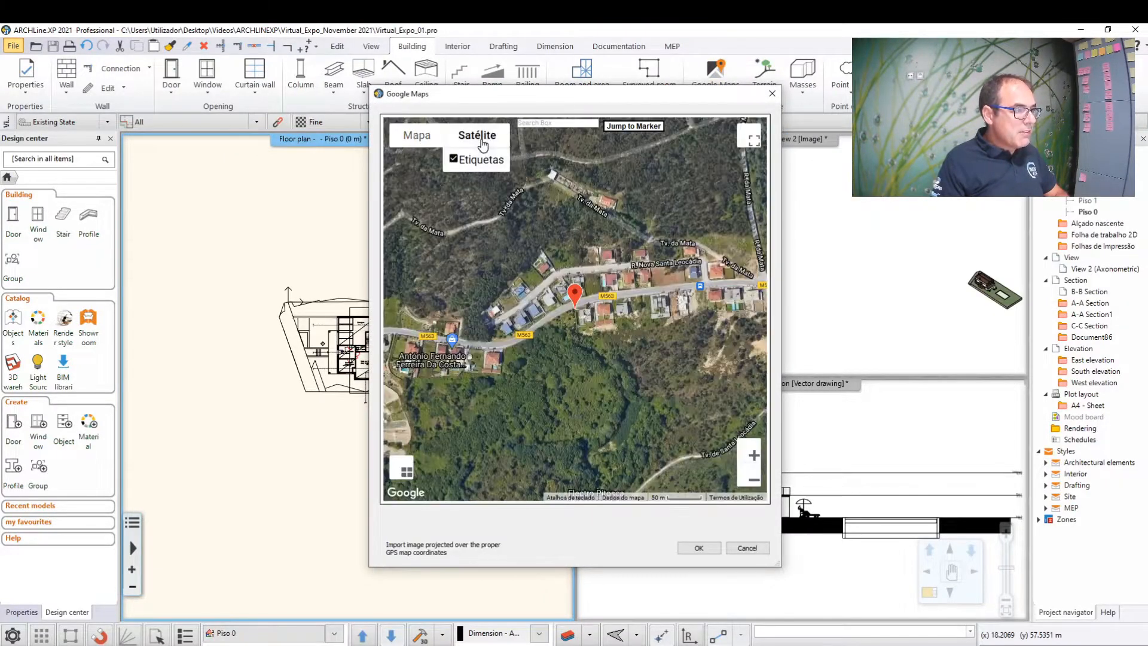
pyautogui.click(753, 455)
pyautogui.click(754, 456)
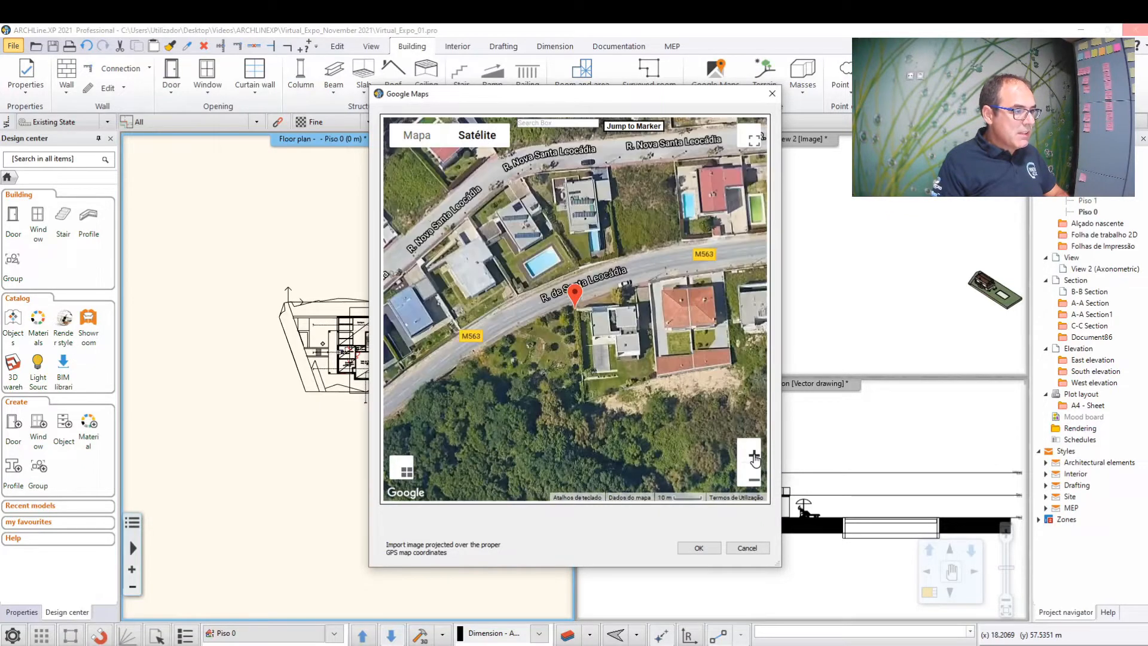
pyautogui.moveTo(611, 431)
pyautogui.mouseDown()
pyautogui.moveTo(603, 381)
pyautogui.moveTo(615, 357)
pyautogui.moveTo(626, 387)
pyautogui.mouseUp()
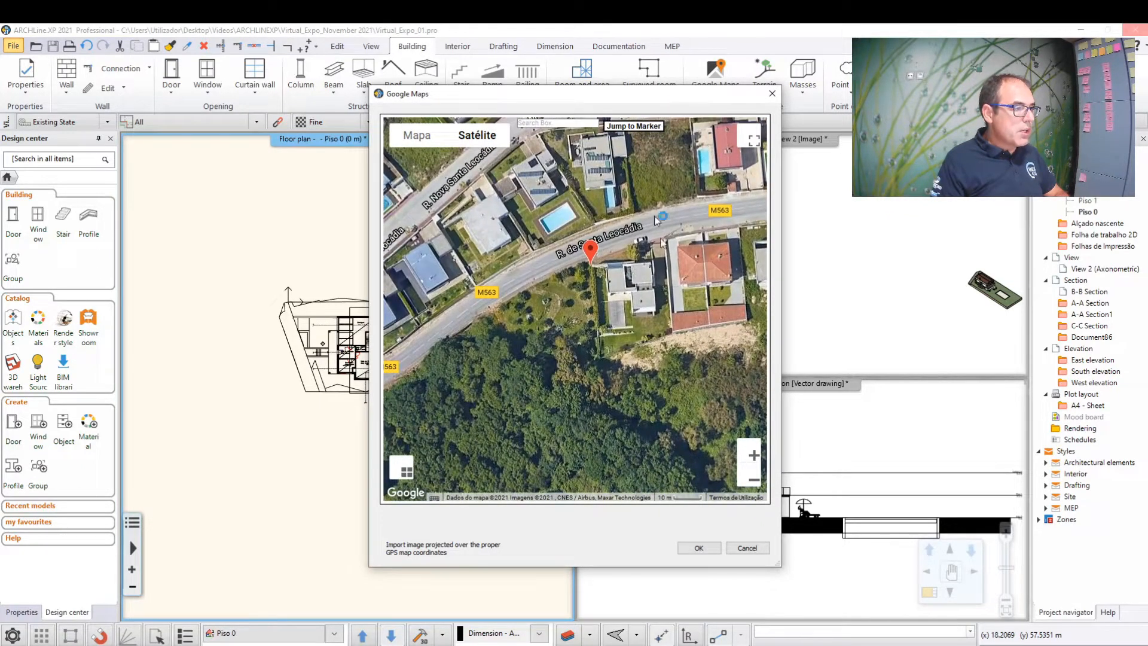
pyautogui.click(754, 456)
pyautogui.click(754, 480)
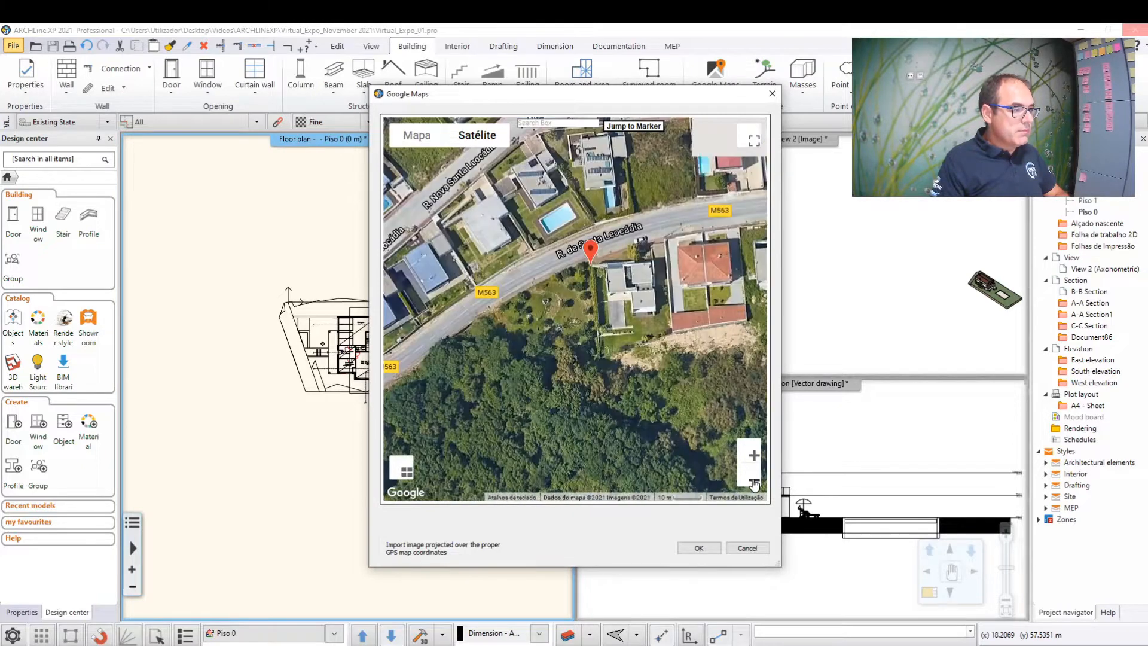
# Step: Import the framed satellite image aligned to the project's north direction and check how the plan fits the plot
pyautogui.click(710, 551)
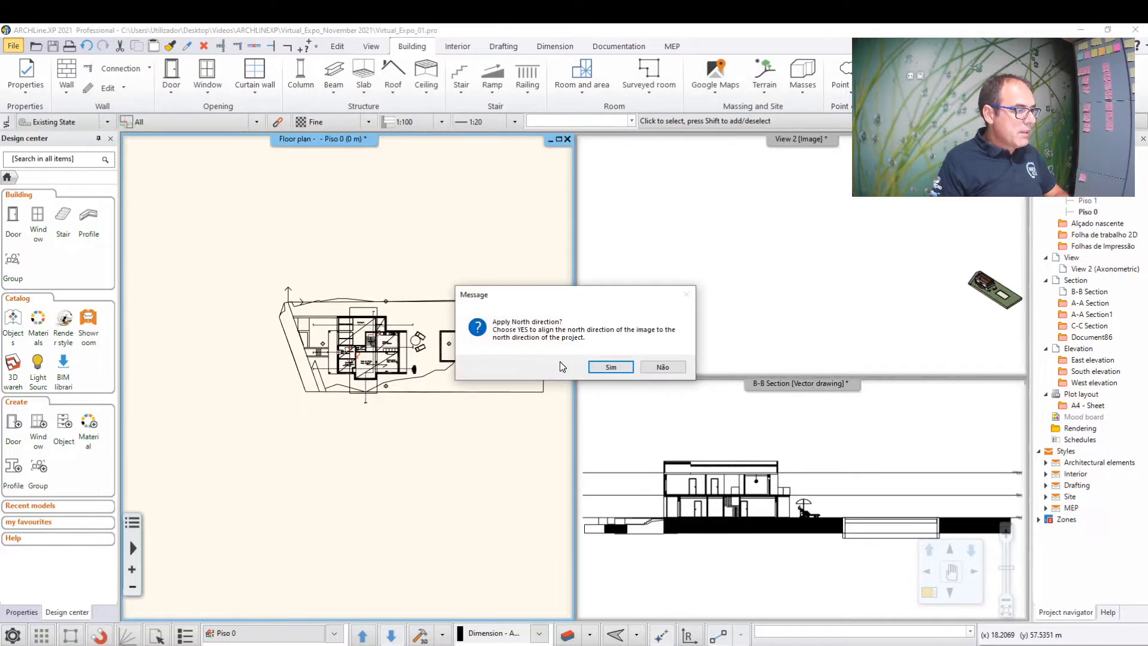
pyautogui.click(603, 373)
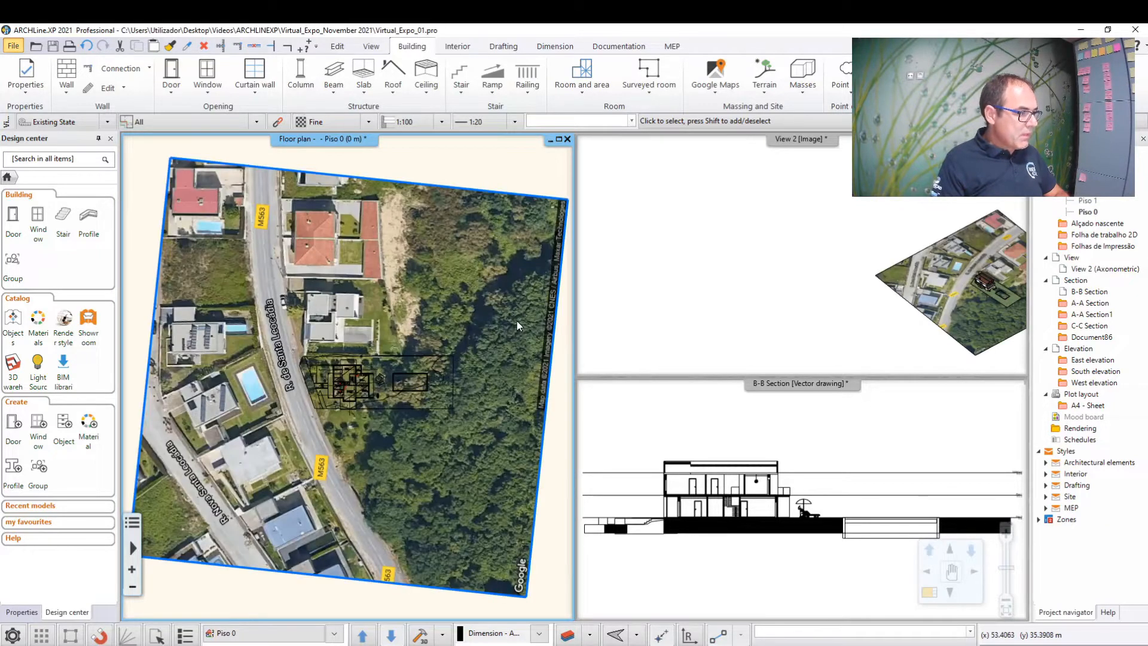
pyautogui.scroll(5, 300, 372)
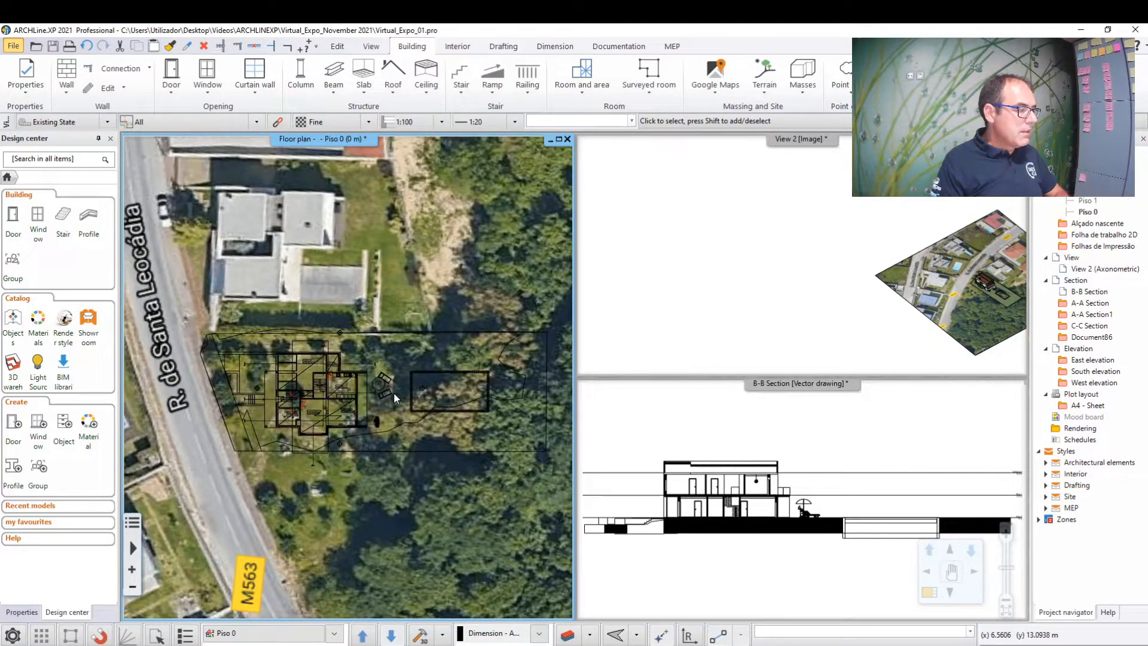
pyautogui.scroll(-5, 389, 359)
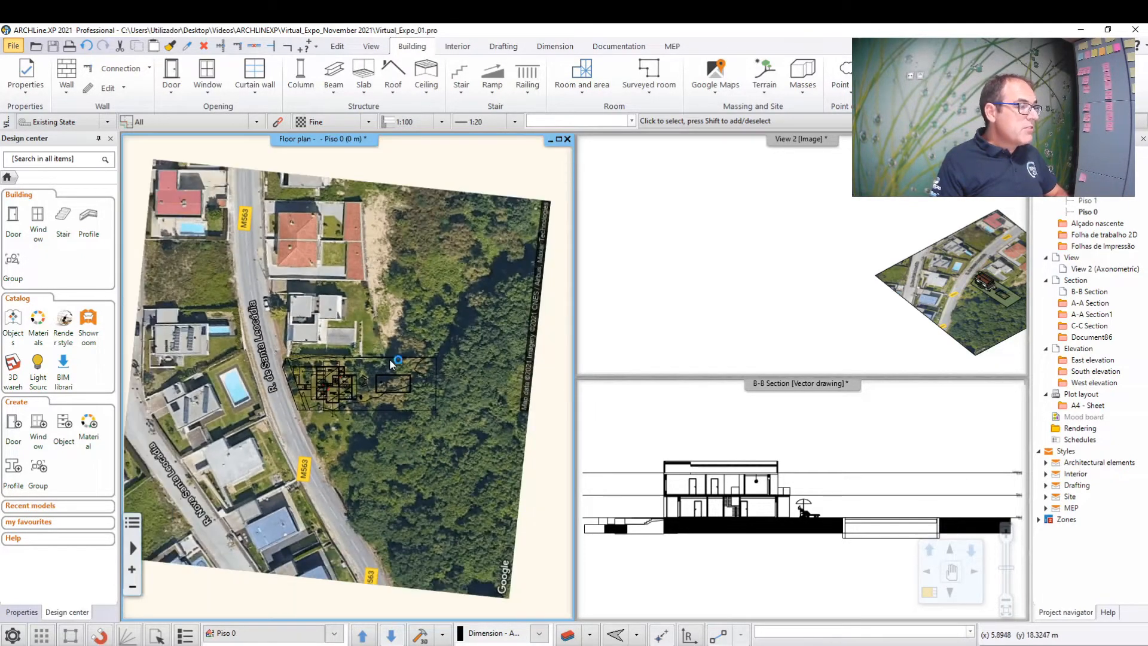
pyautogui.scroll(4, 354, 380)
pyautogui.moveTo(354, 380); pyautogui.dragTo(426, 363, button='middle')
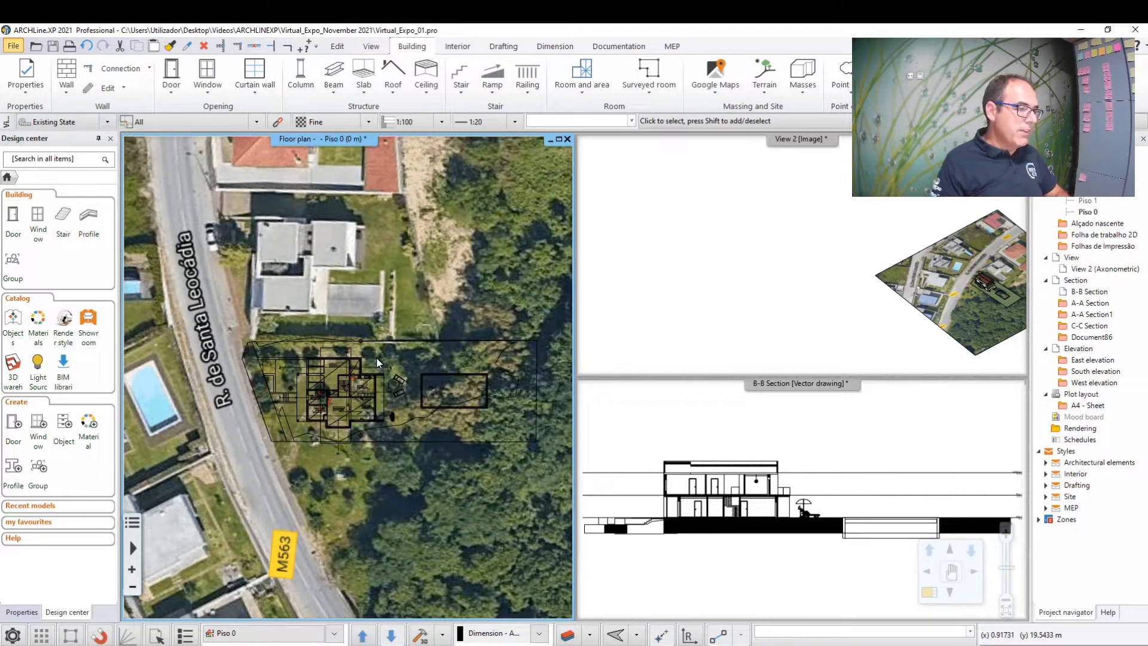
# Step: Try to save the 3D model from the floor plan as Virtual_Expo_01.kmz, exporting without terrain
pyautogui.click(717, 94)
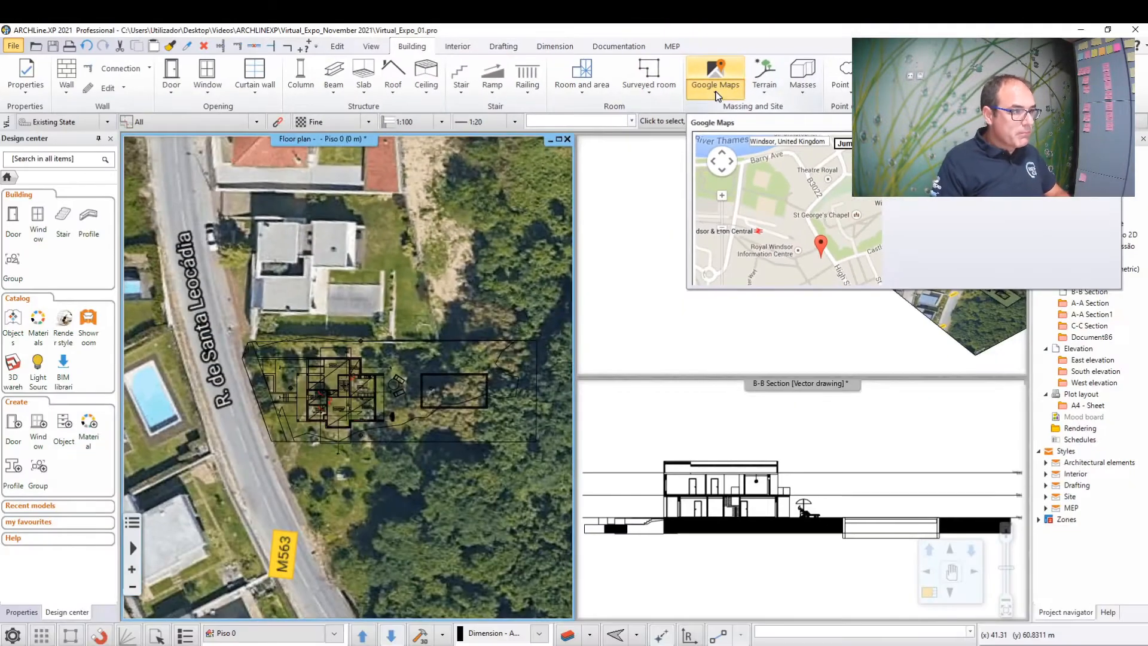
pyautogui.click(716, 90)
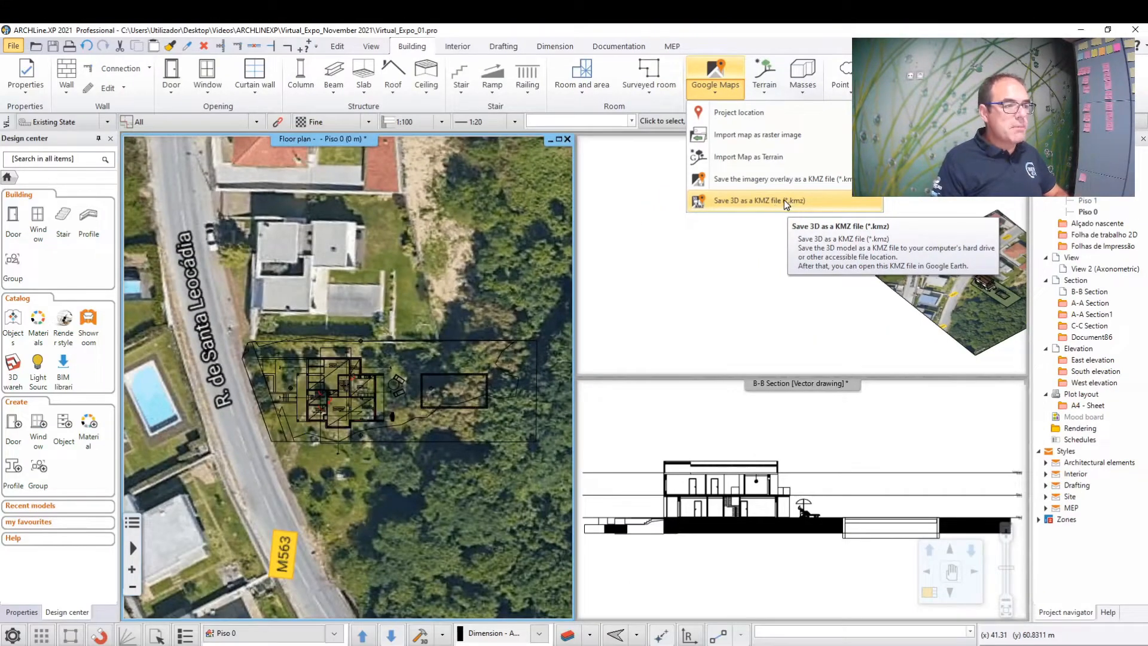
pyautogui.click(783, 199)
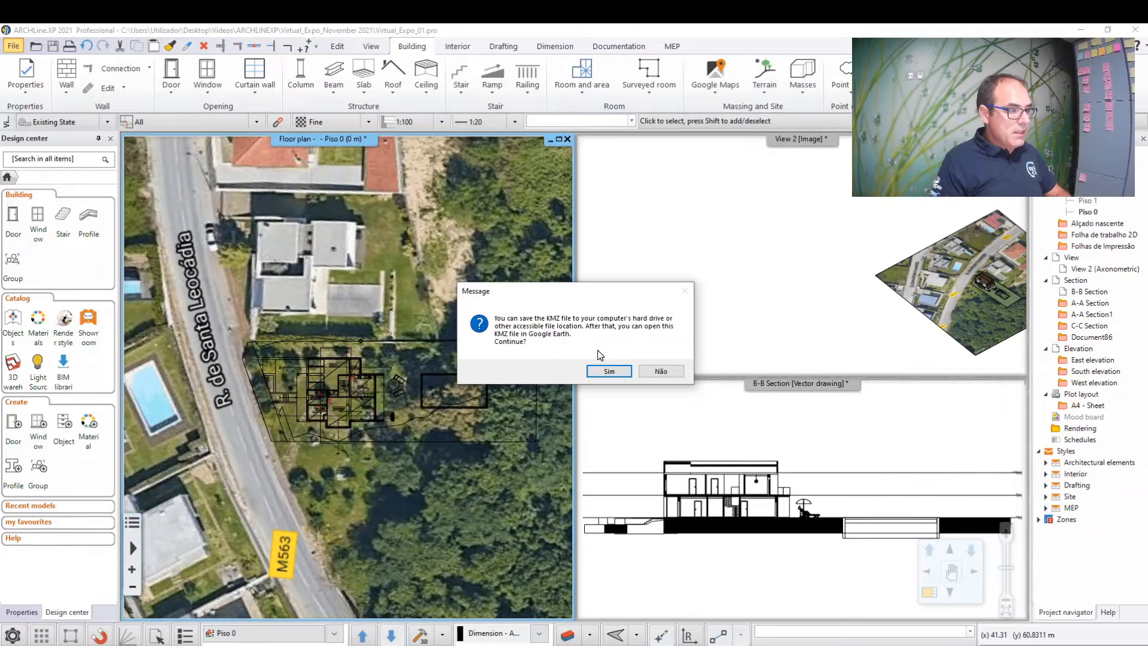
pyautogui.click(605, 374)
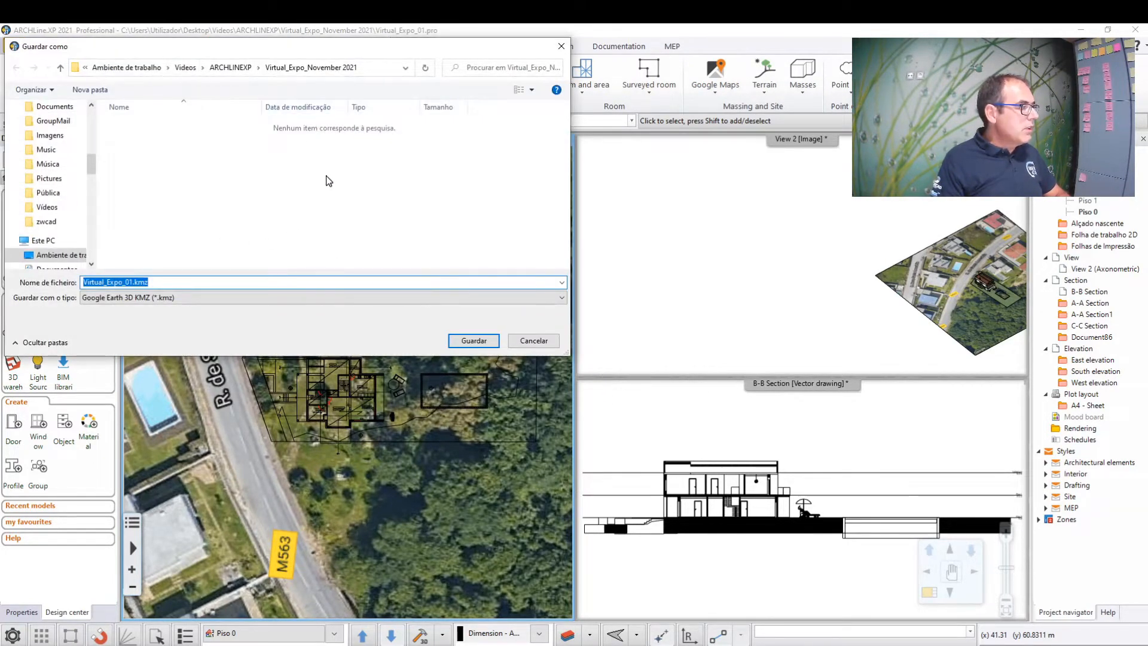
pyautogui.click(478, 342)
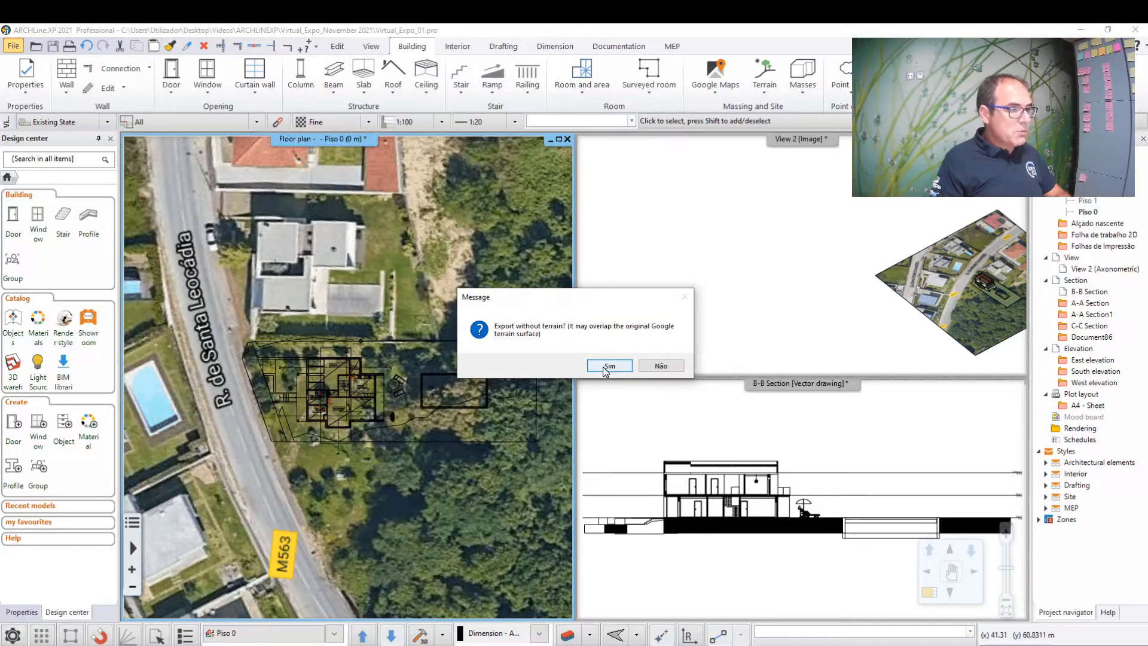
pyautogui.click(606, 370)
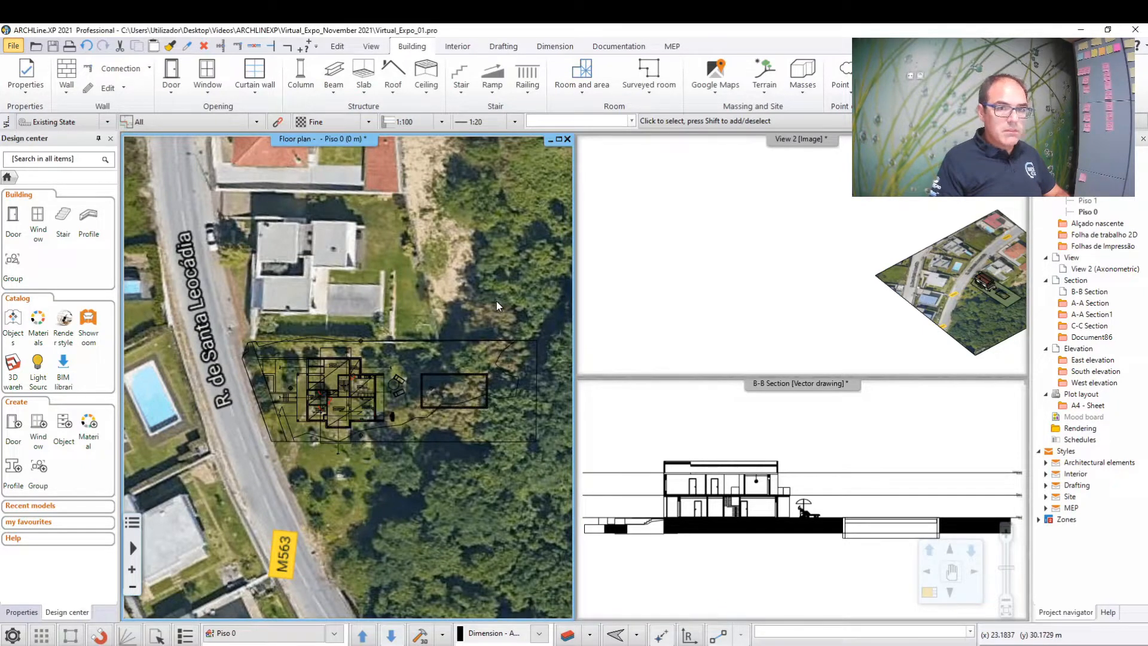
# Step: Activate the axonometric view and save the 3D model as a Google Earth KMZ file
pyautogui.click(527, 322)
pyautogui.click(646, 312)
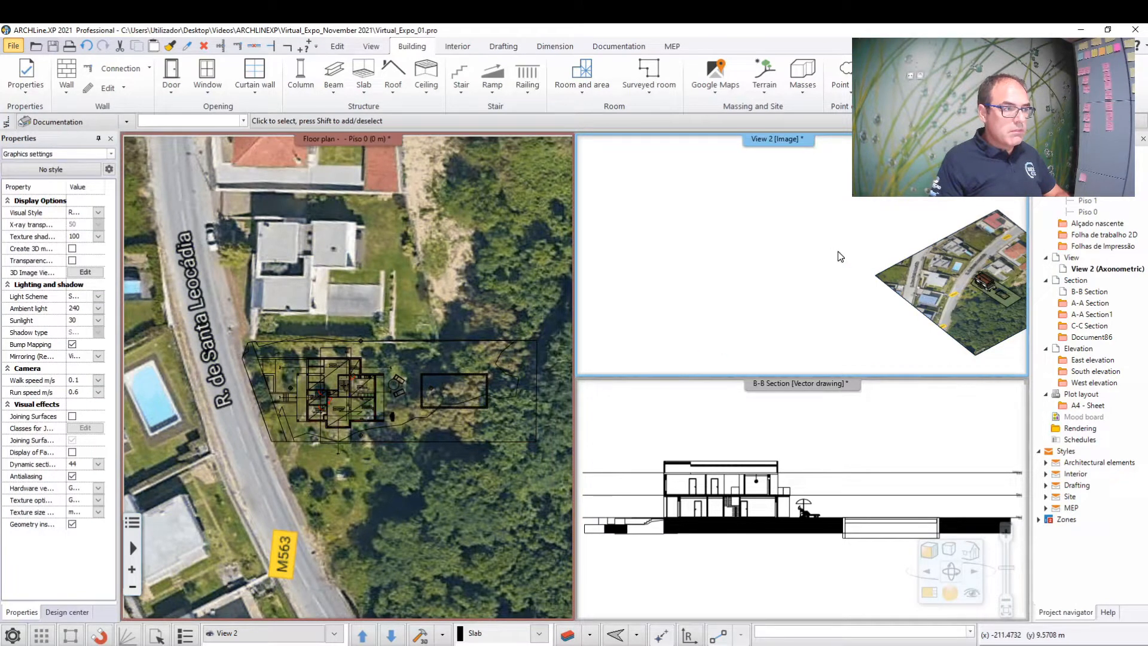
pyautogui.click(718, 103)
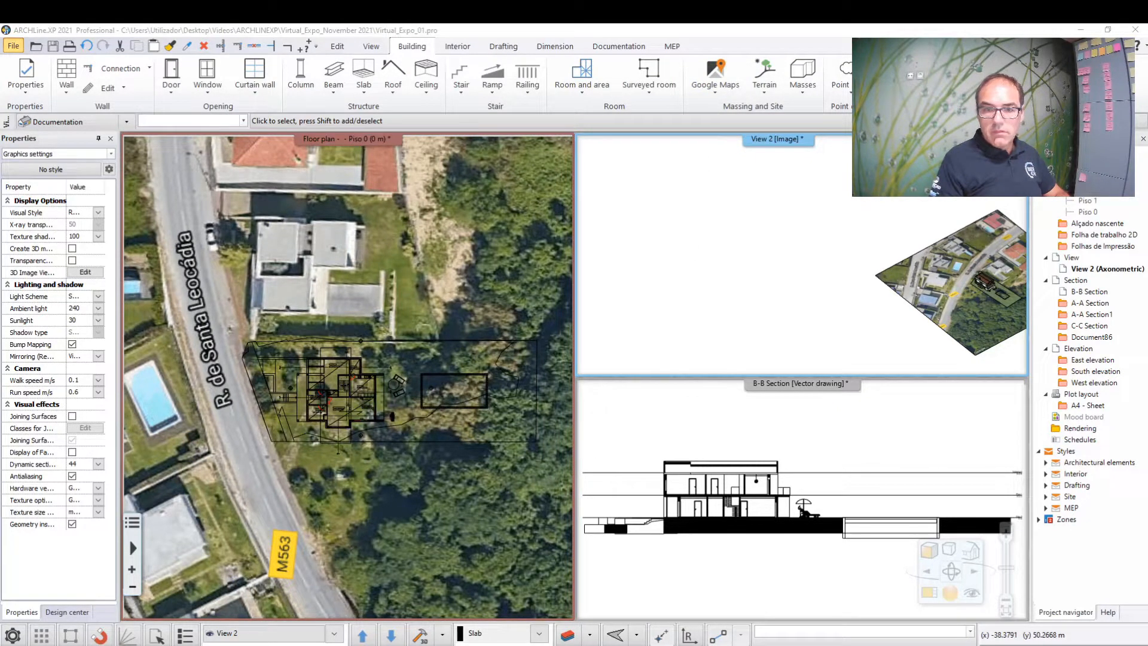
pyautogui.click(716, 96)
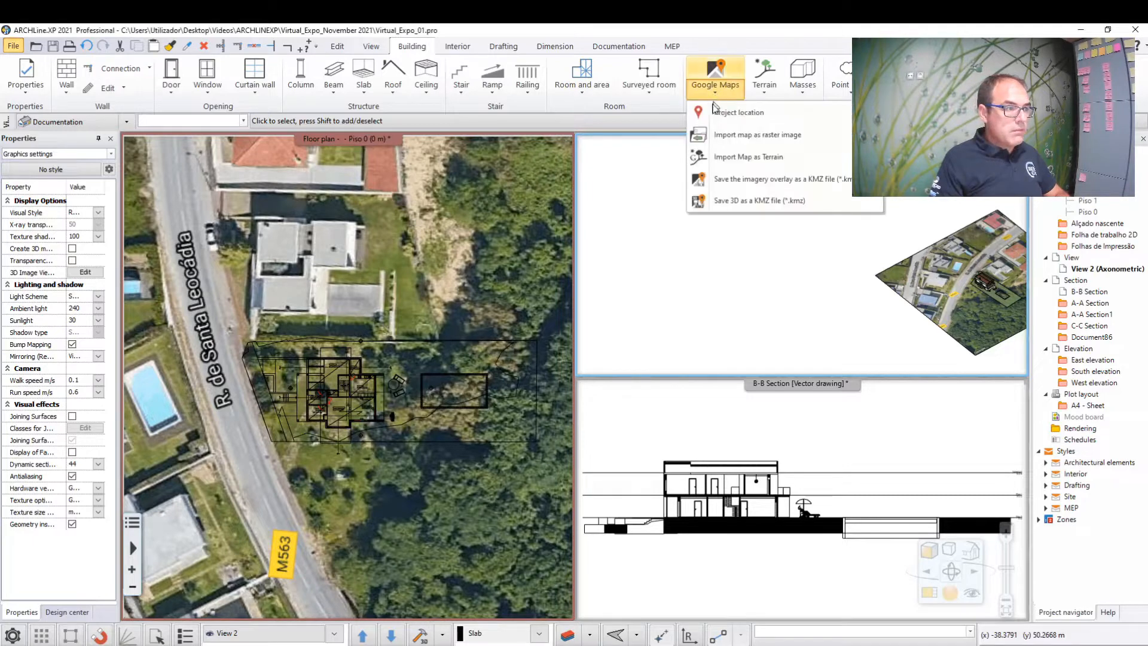
pyautogui.click(724, 202)
pyautogui.click(606, 371)
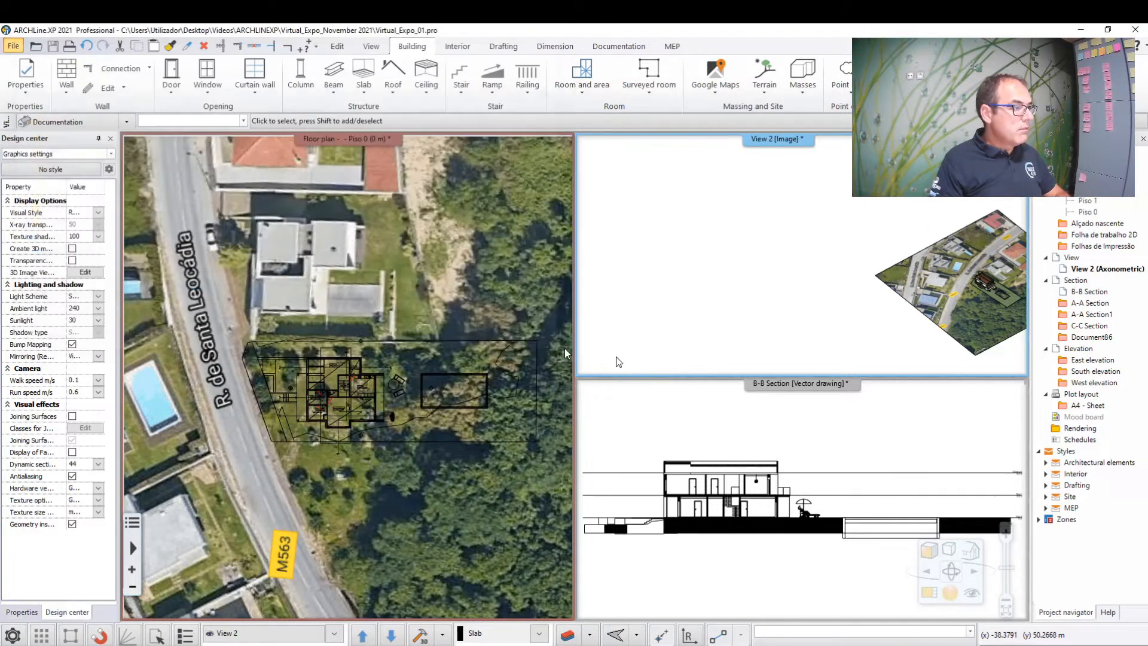
pyautogui.click(550, 342)
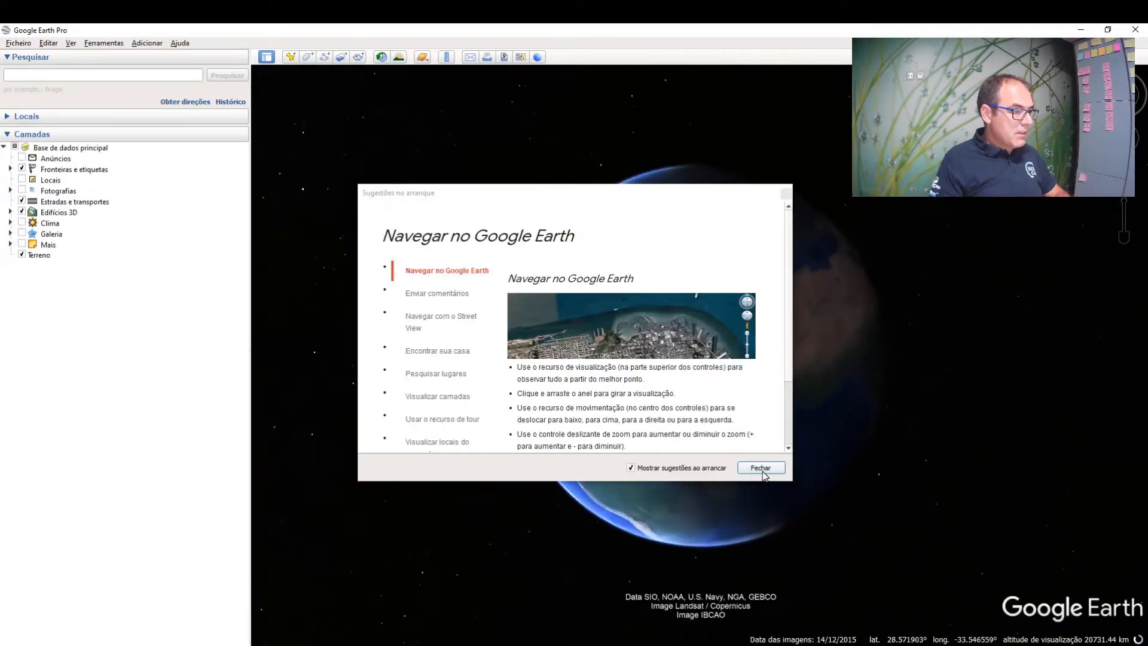
# Step: In Google Earth Pro, dismiss the start-up tips and examine the exported house on its plot from above and obliquely
pyautogui.click(761, 467)
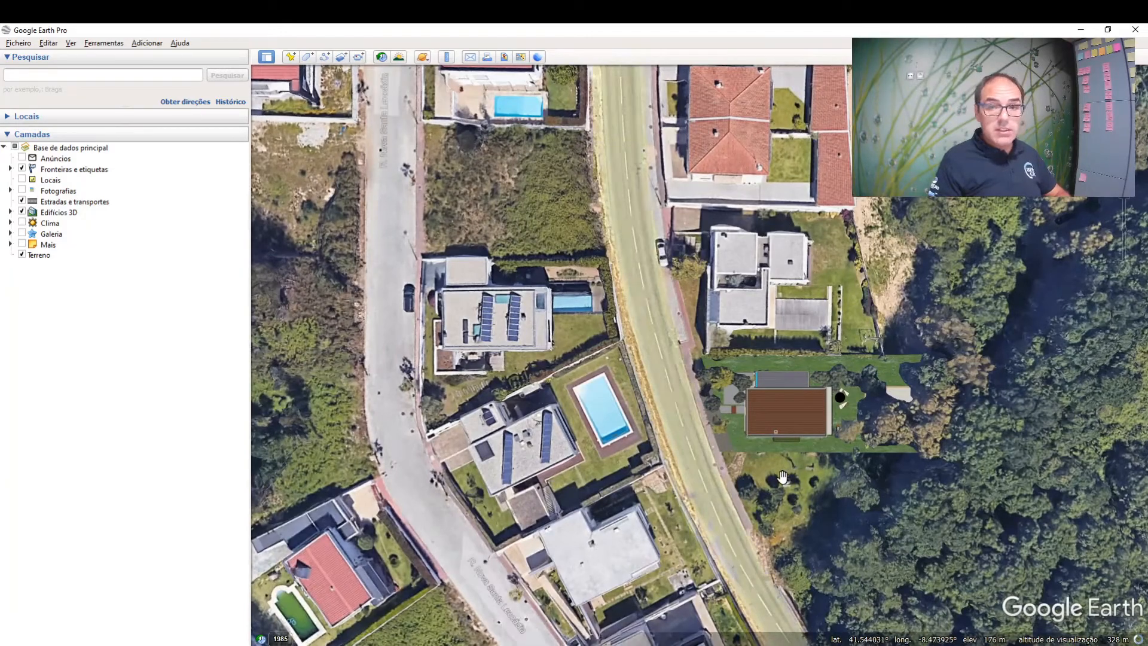
pyautogui.moveTo(786, 476); pyautogui.dragTo(799, 412, button='middle')
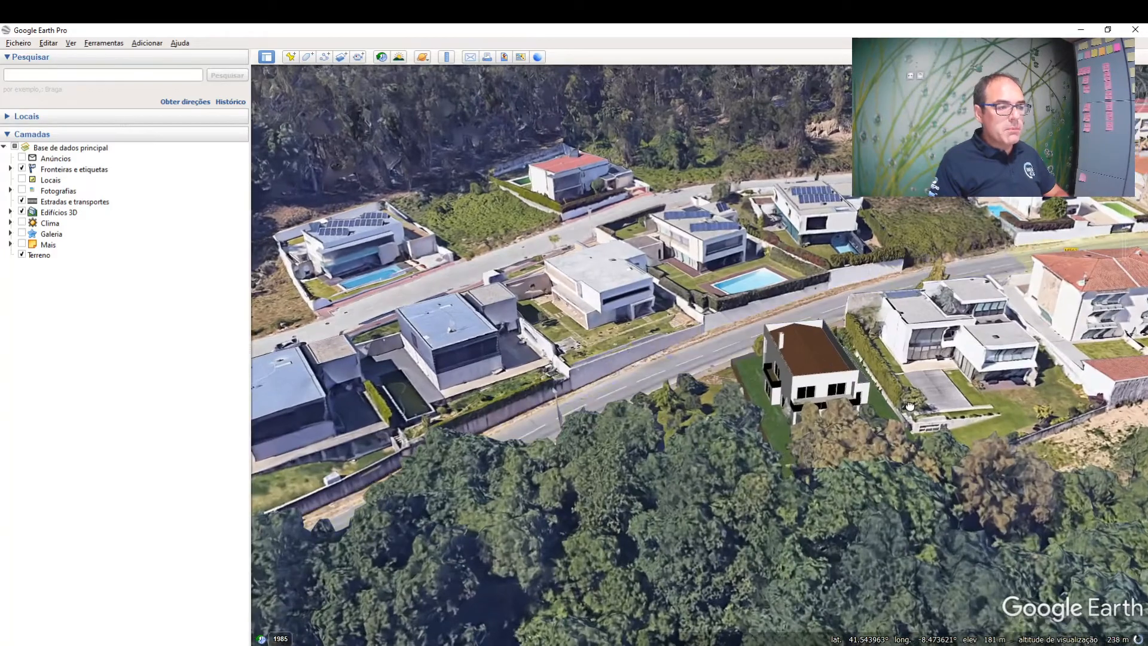
pyautogui.moveTo(912, 401); pyautogui.dragTo(968, 345, button='middle')
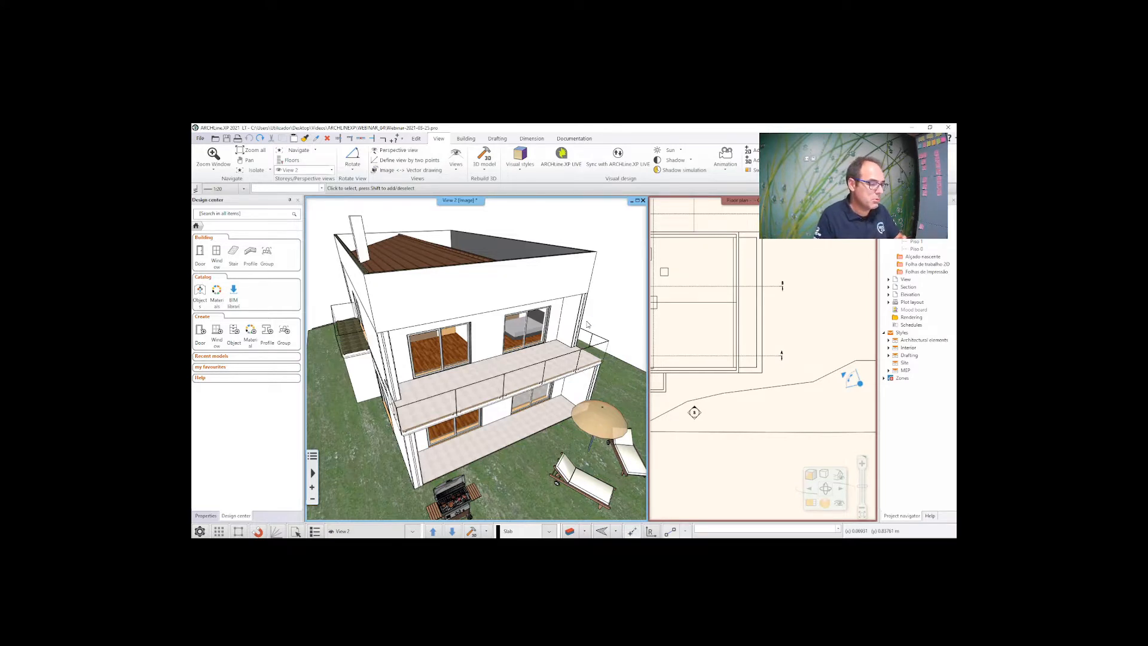
# Step: Turn on shadows in the ARCHLine.XP 3D house view and start Shadow simulation, accepting the sun's realignment to the calculated path
pyautogui.click(616, 531)
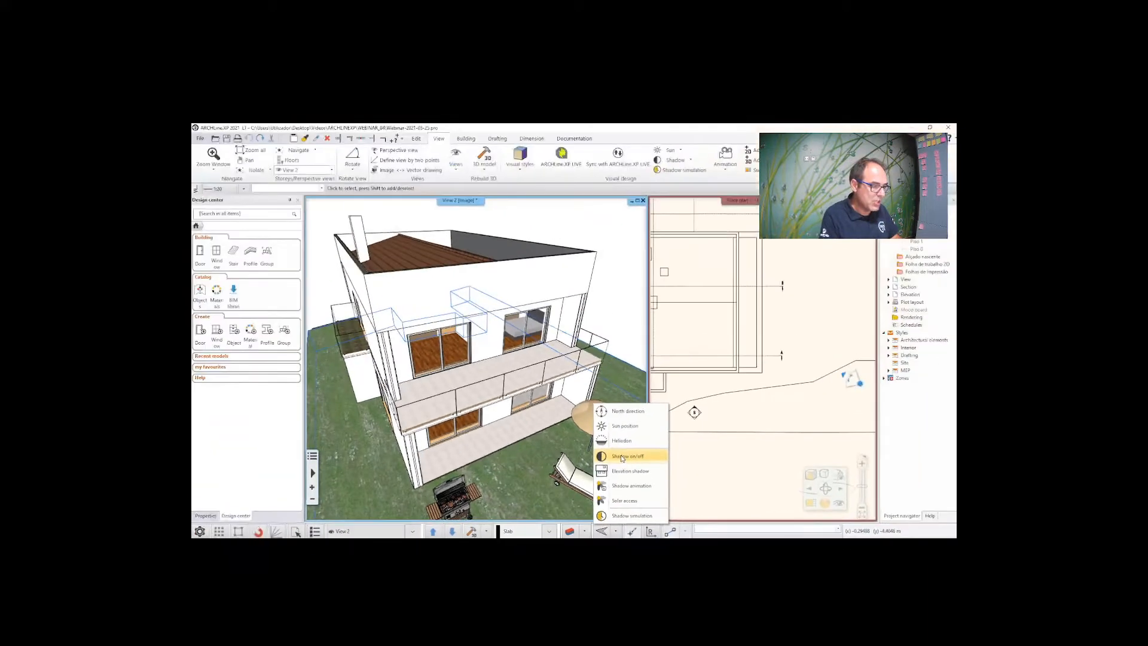
pyautogui.click(622, 458)
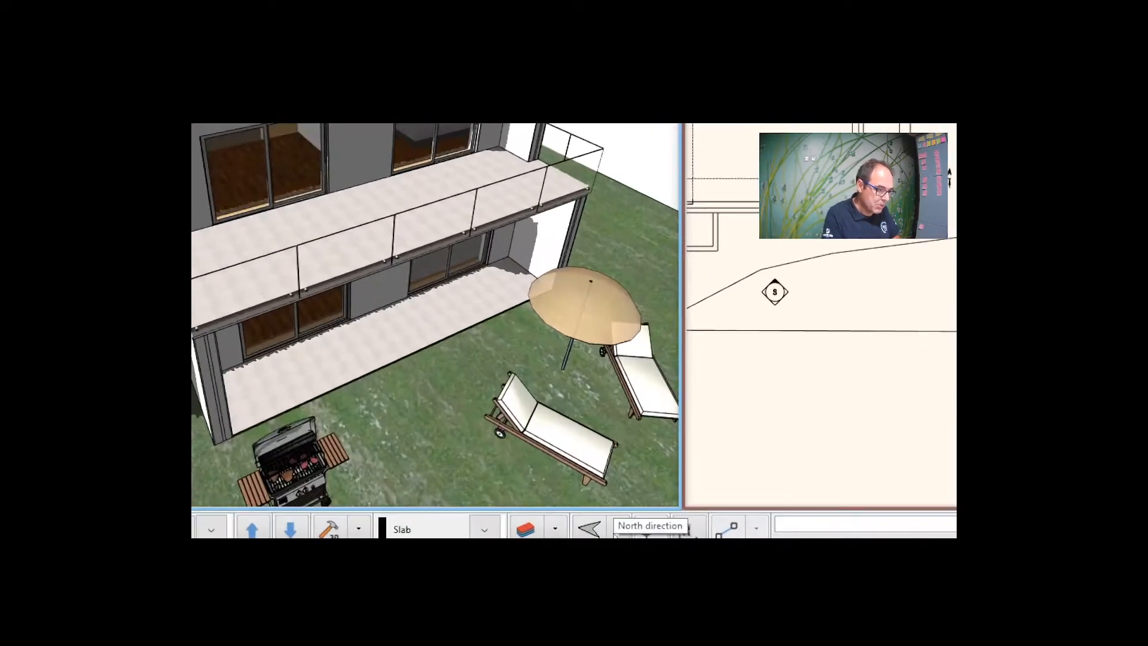
pyautogui.click(618, 528)
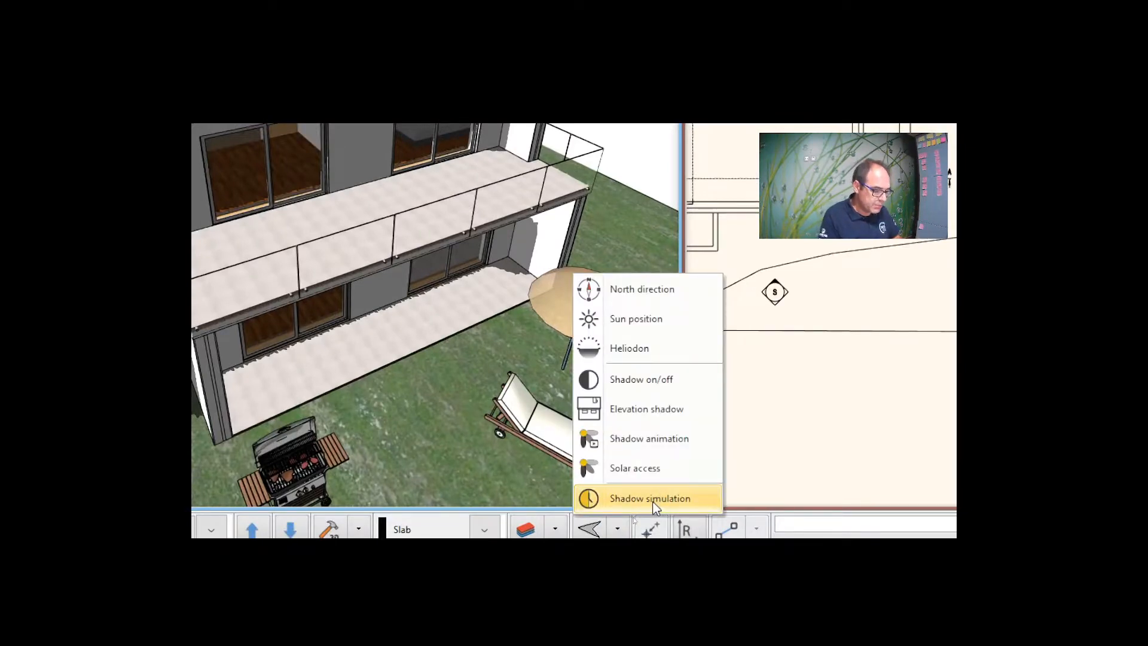
pyautogui.click(654, 501)
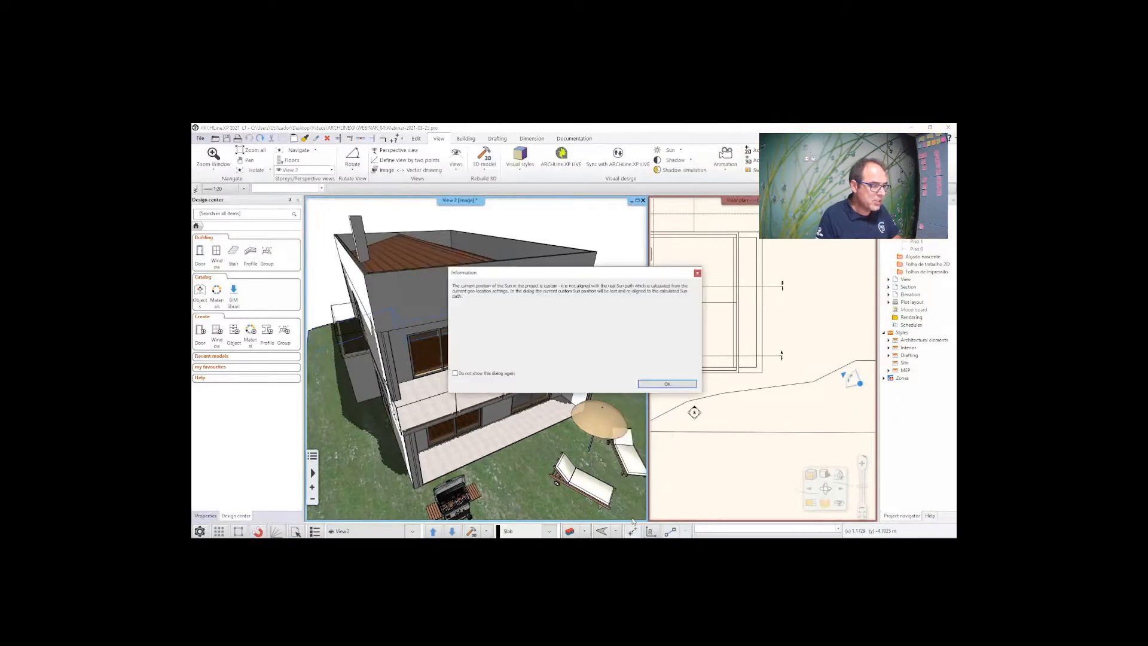
pyautogui.click(657, 384)
# Step: Try different times and dates in the shadow simulation, then apply a July date at 11:00
pyautogui.moveTo(592, 249); pyautogui.dragTo(701, 220)
pyautogui.moveTo(675, 348); pyautogui.dragTo(638, 374)
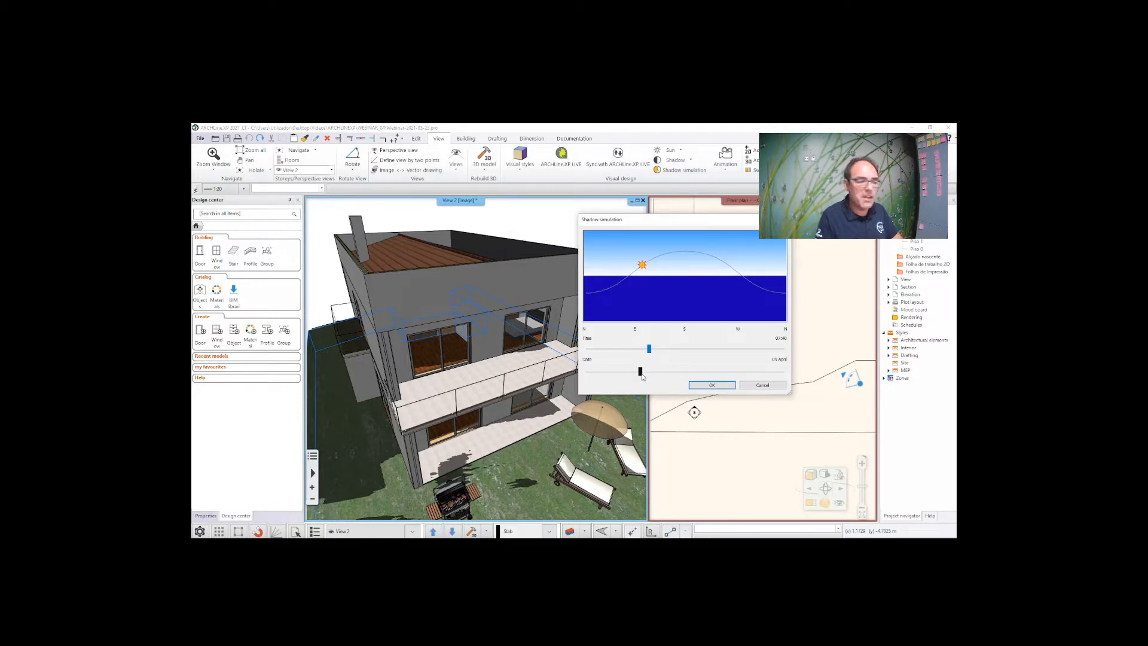
pyautogui.moveTo(641, 372); pyautogui.dragTo(675, 355)
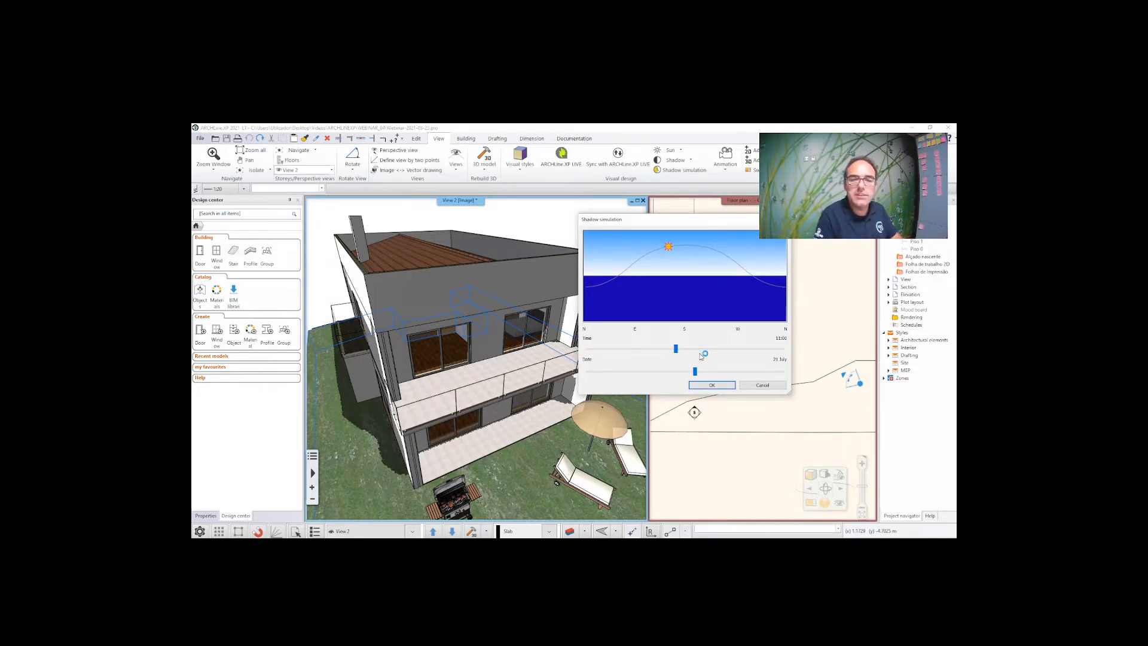
pyautogui.click(711, 385)
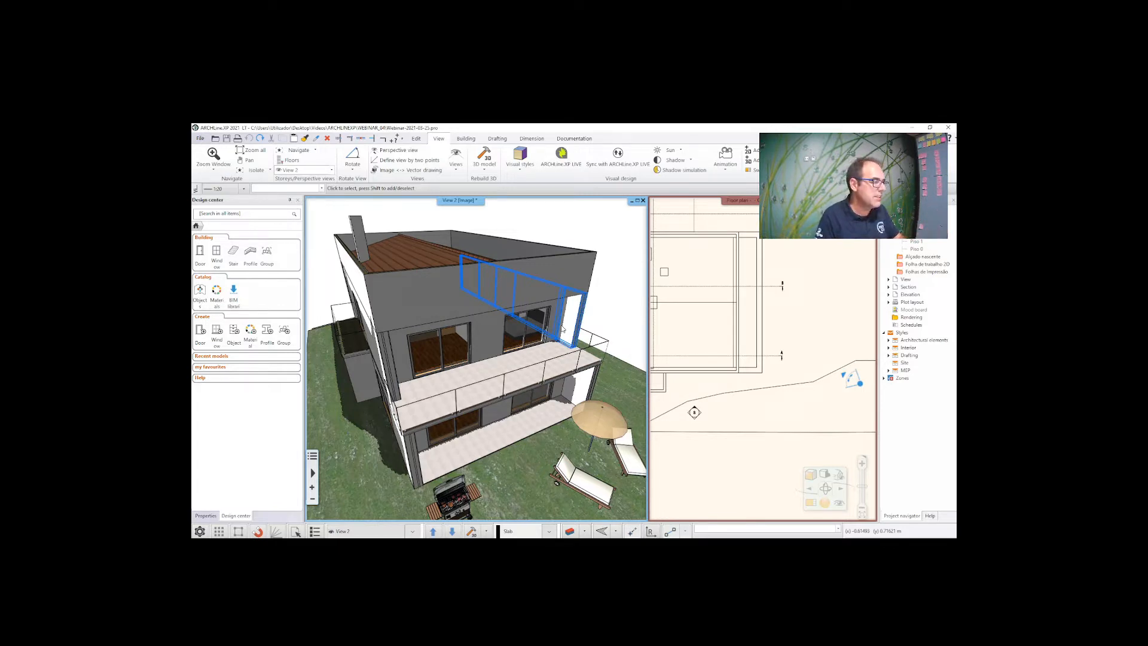
# Step: In the Cobertura floor plan, offset the roof slab's edge above the balcony outward and rebuild the 3D model
pyautogui.click(740, 351)
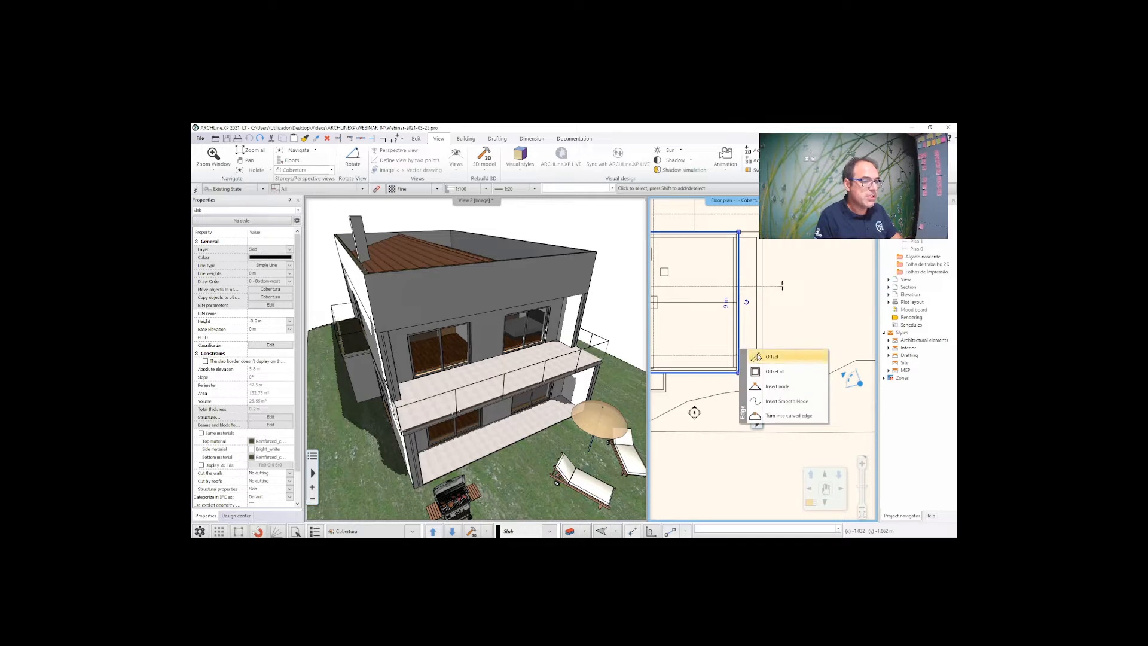
pyautogui.click(771, 356)
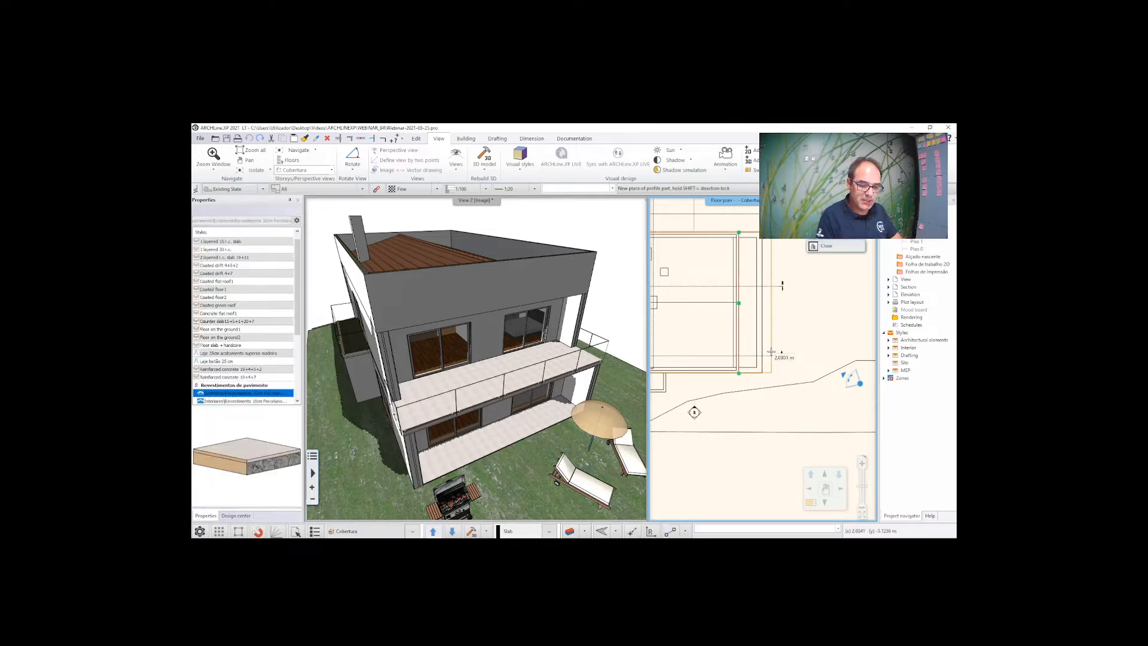
pyautogui.click(771, 352)
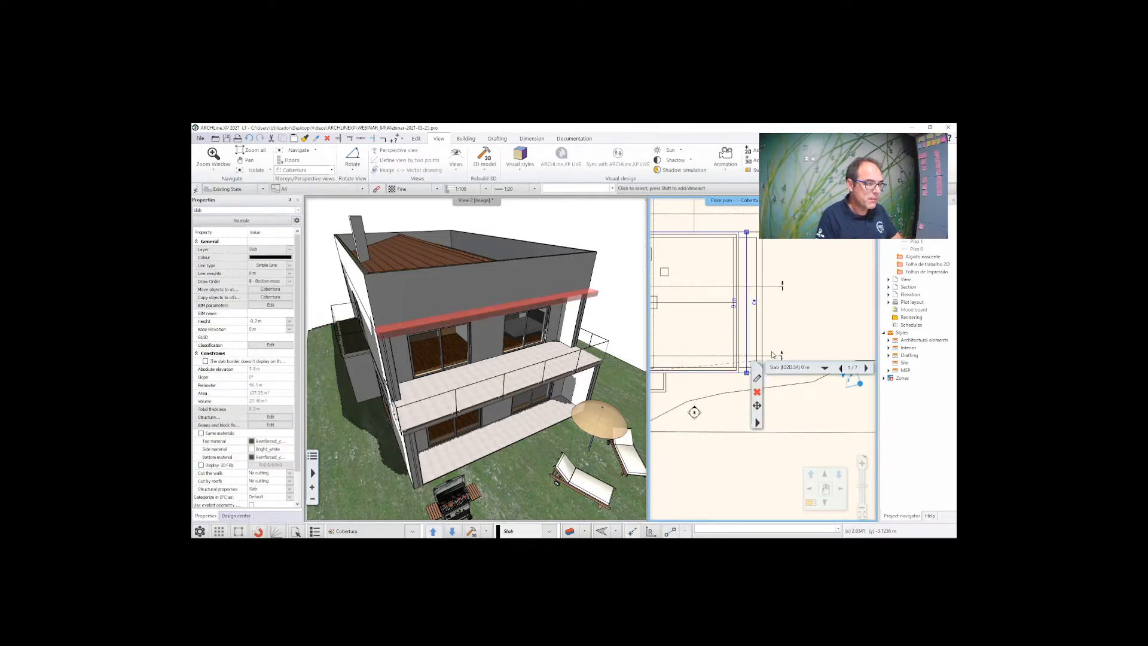
pyautogui.click(618, 241)
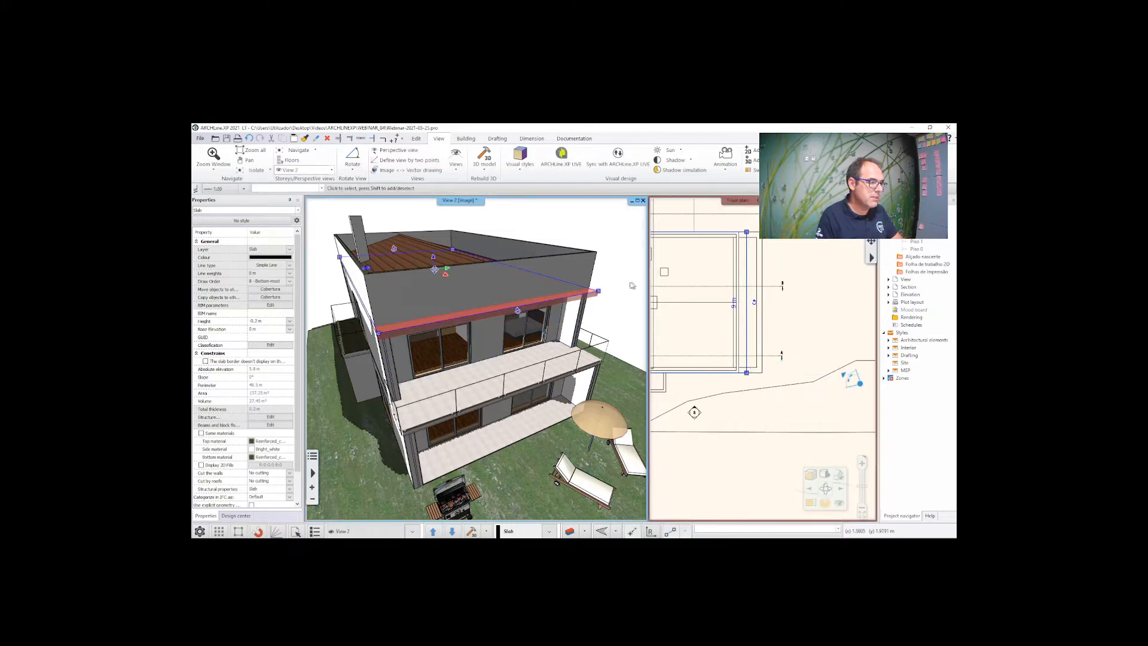
pyautogui.press('Escape')
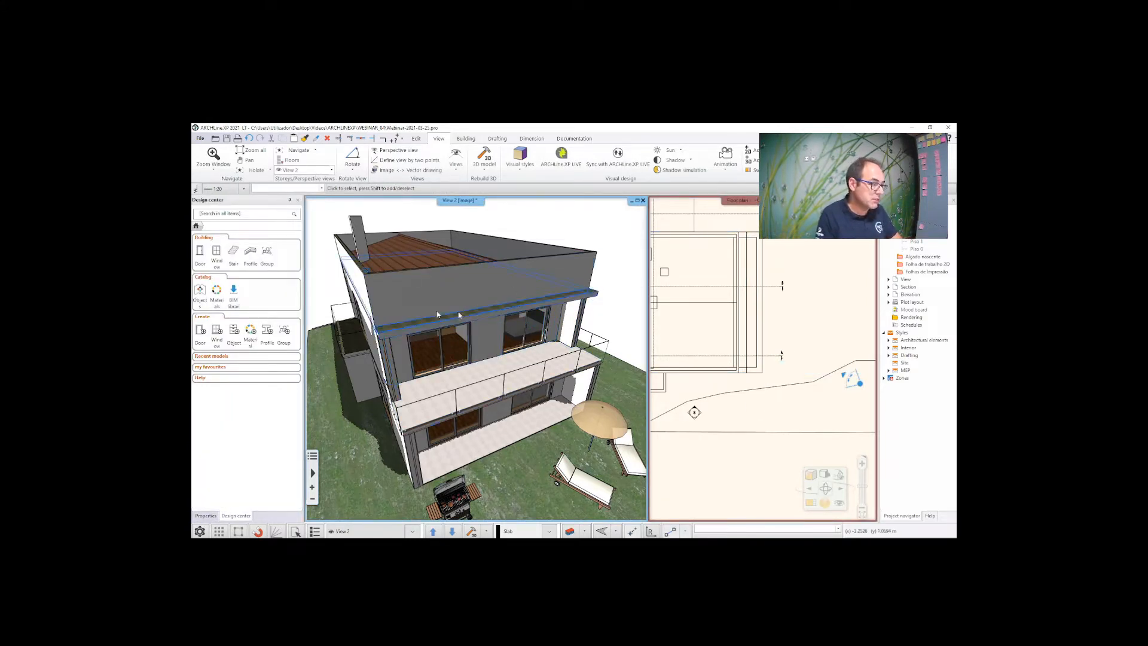
pyautogui.click(470, 532)
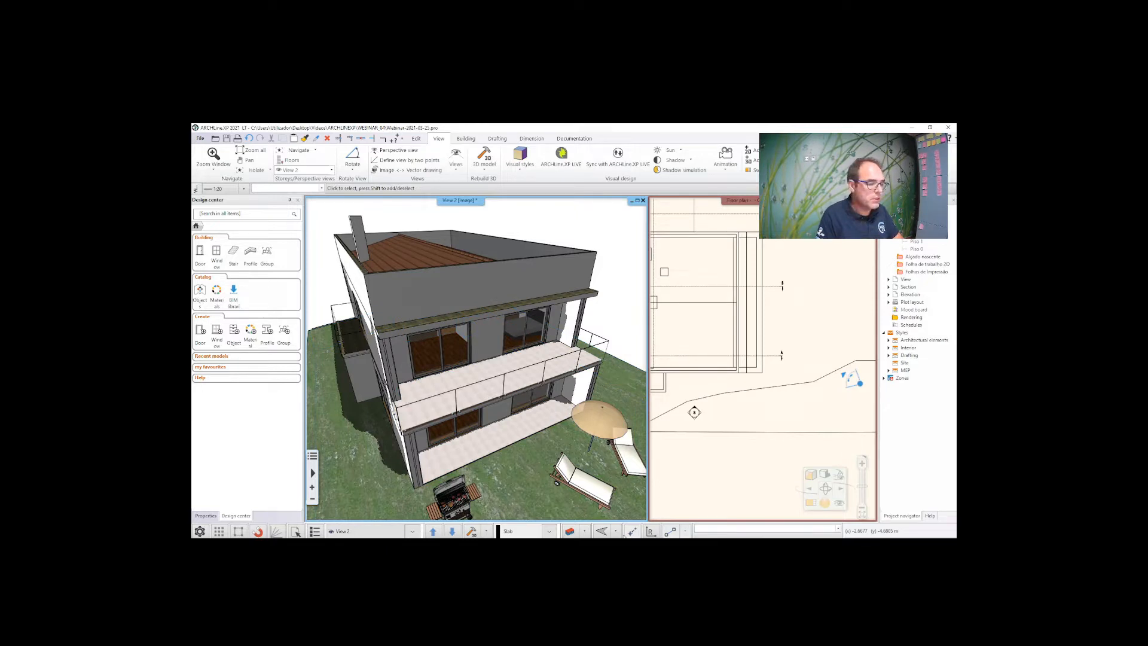
# Step: Run Shadow simulation again, compare times and dates clear of the house view, and apply an early-September date at 11:00
pyautogui.click(616, 532)
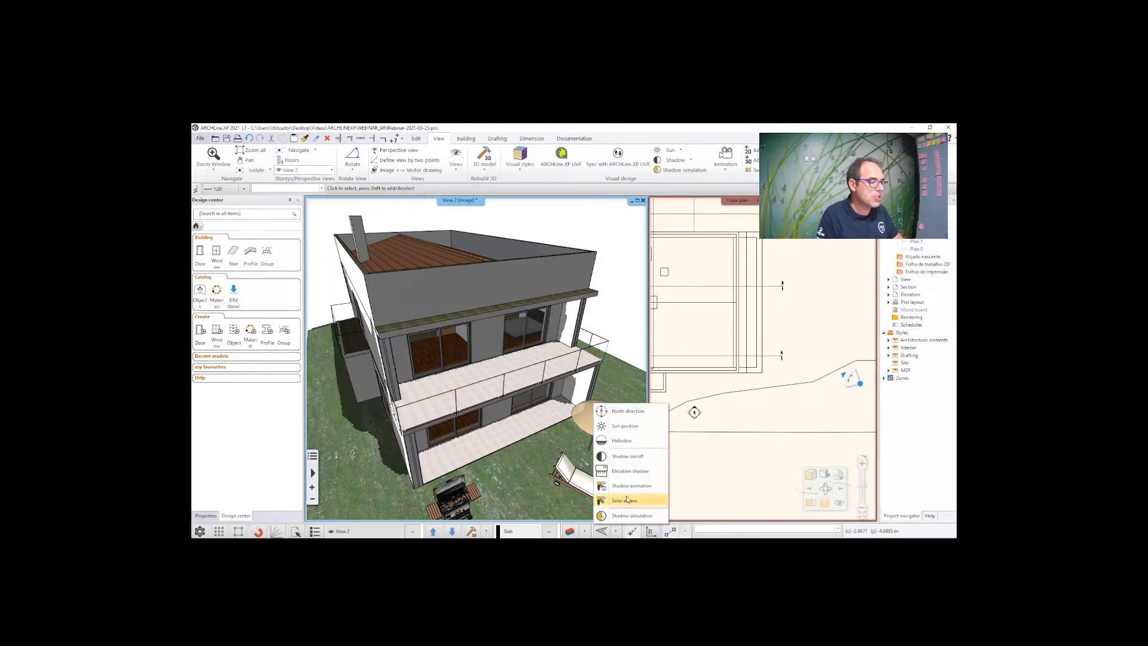
pyautogui.click(627, 515)
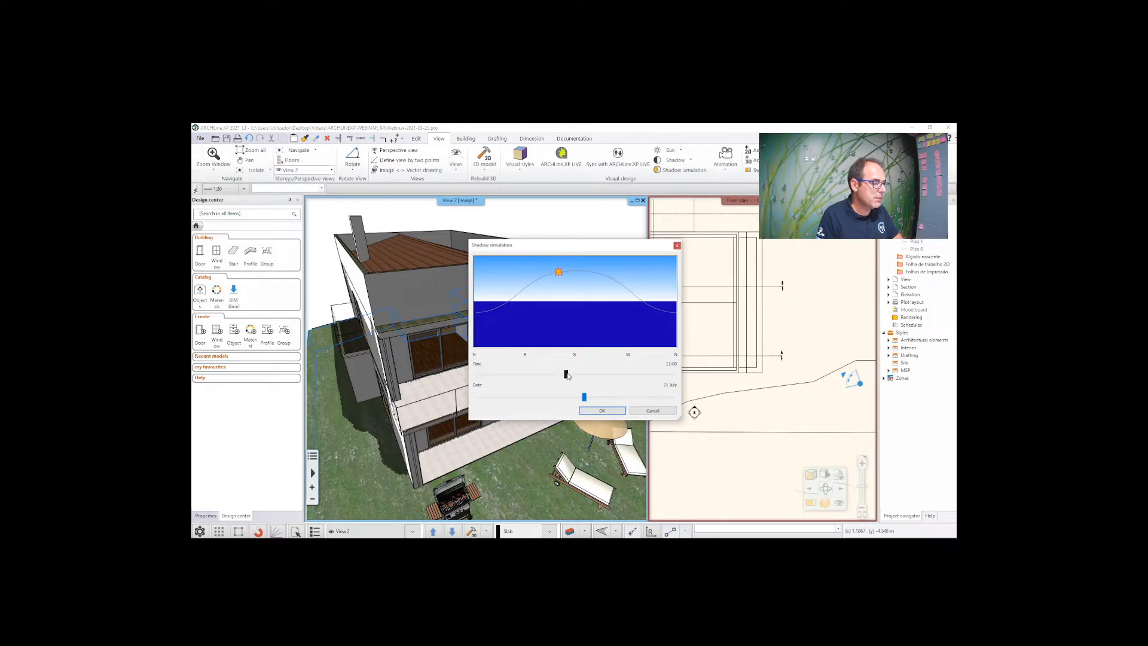
pyautogui.moveTo(566, 375); pyautogui.dragTo(609, 404)
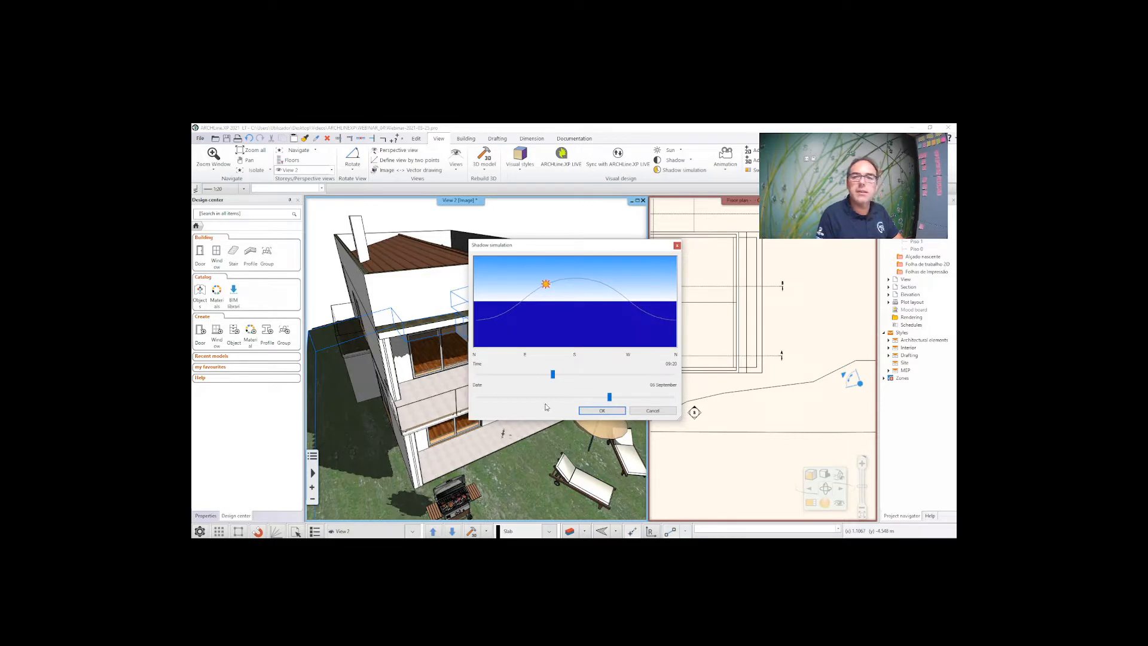
pyautogui.moveTo(567, 248); pyautogui.dragTo(666, 200)
pyautogui.moveTo(652, 330)
pyautogui.mouseDown()
pyautogui.moveTo(677, 333)
pyautogui.moveTo(655, 335)
pyautogui.moveTo(665, 340)
pyautogui.mouseUp()
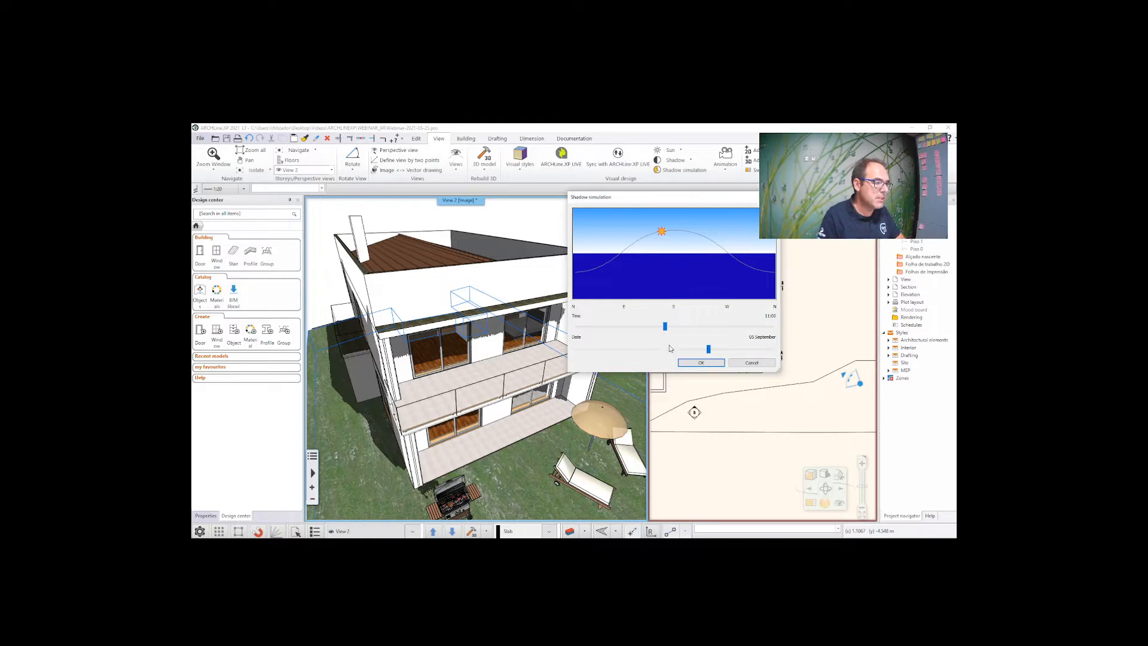
pyautogui.click(701, 363)
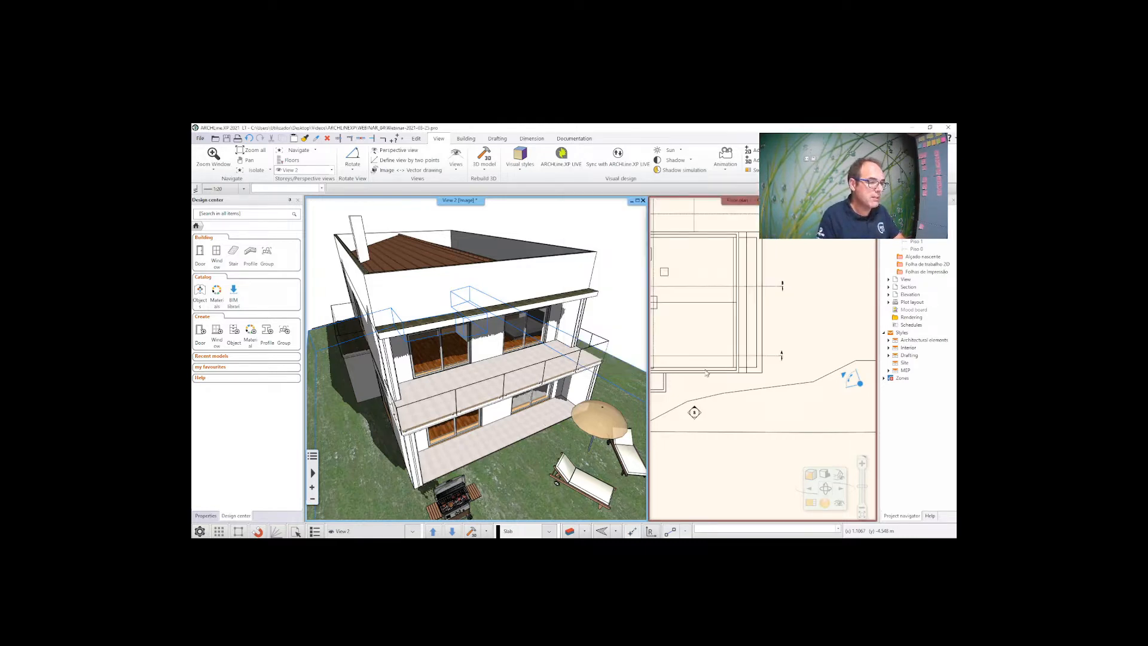
# Step: Extend the roof slab's balcony-side edge outward a second time with Offset and deselect it
pyautogui.click(747, 350)
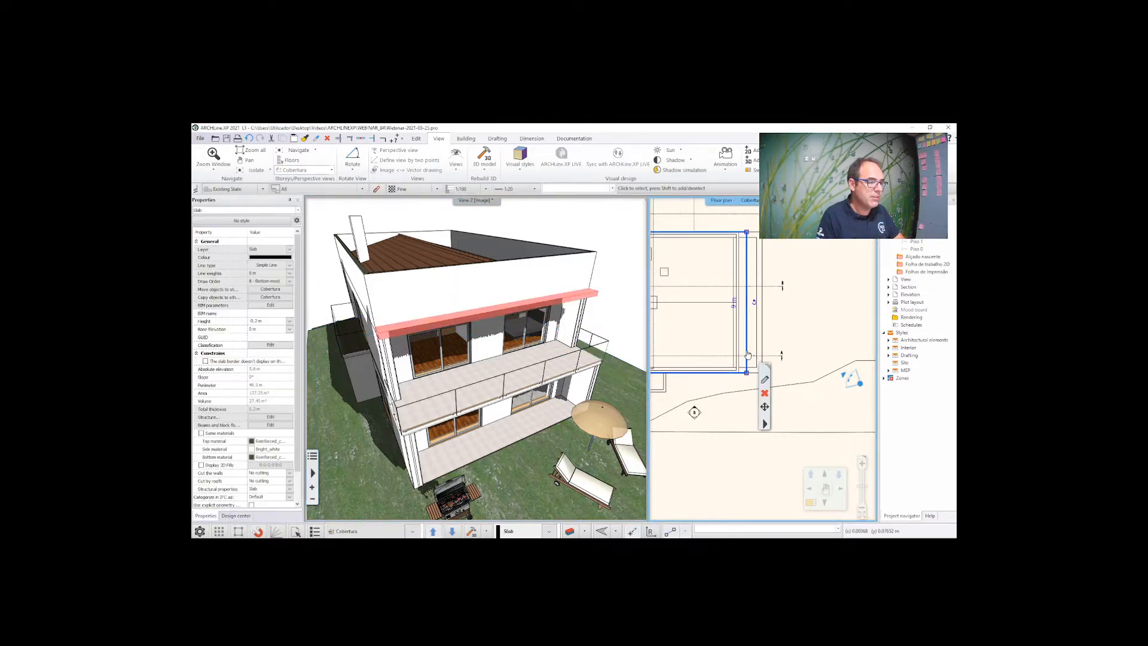
pyautogui.click(747, 354)
pyautogui.click(777, 357)
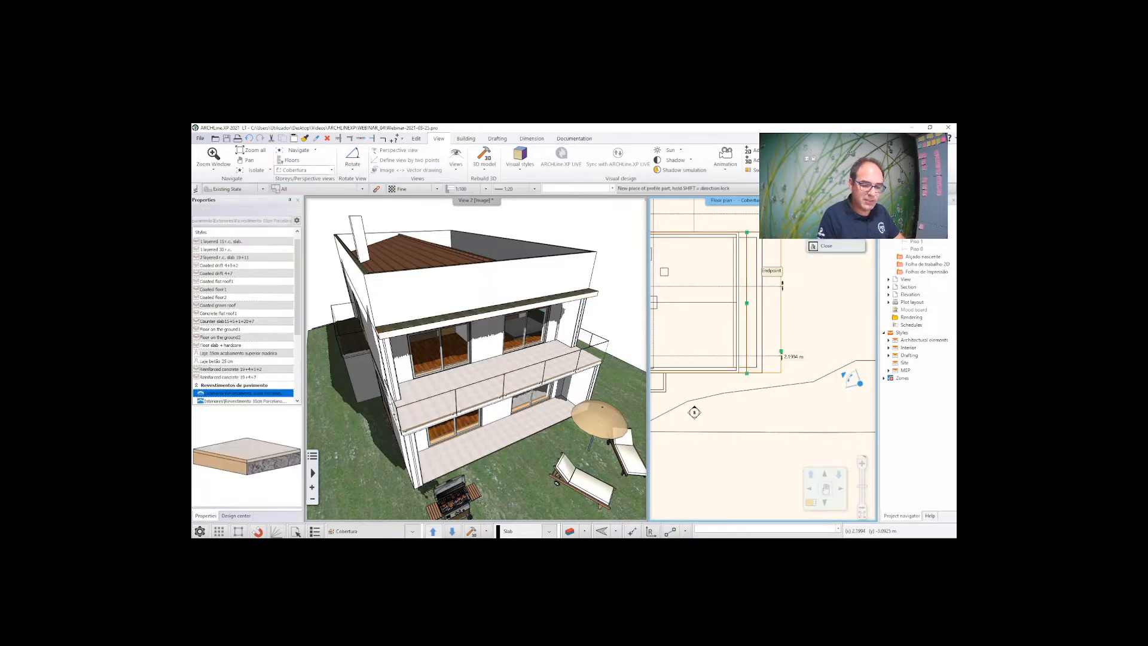
pyautogui.click(781, 352)
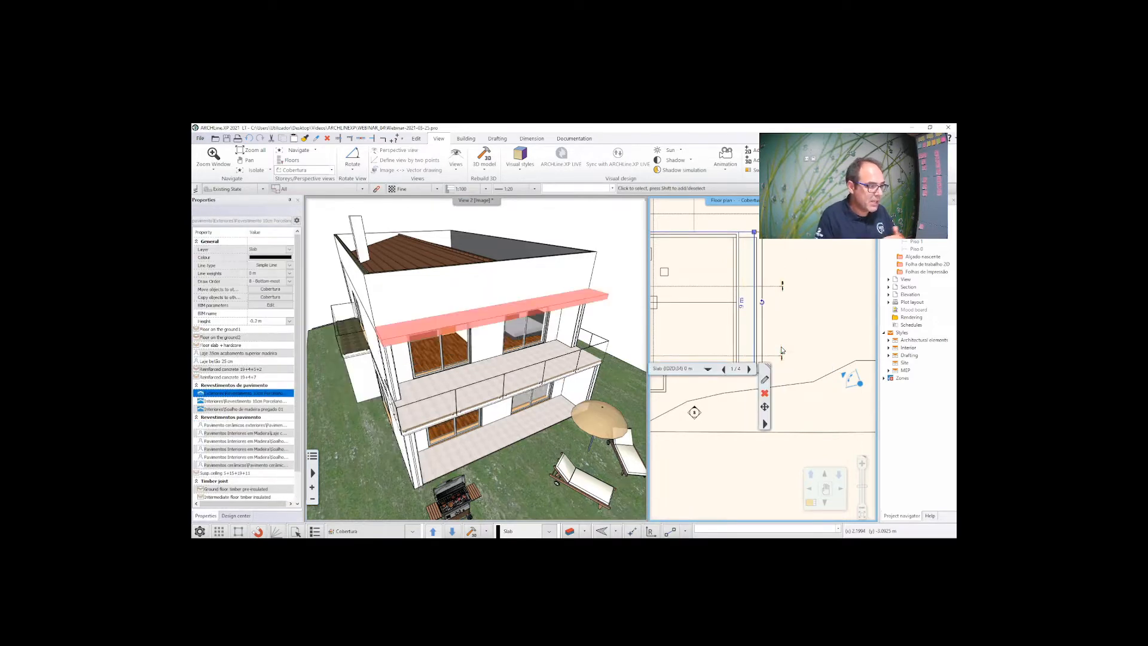
pyautogui.click(622, 245)
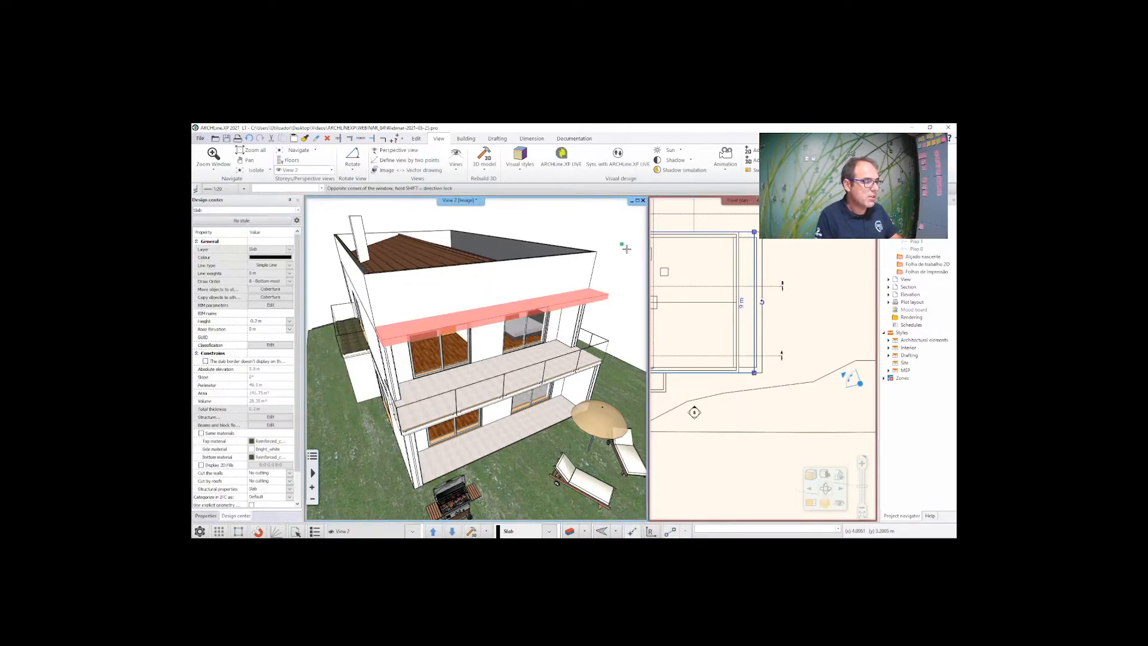
pyautogui.click(622, 249)
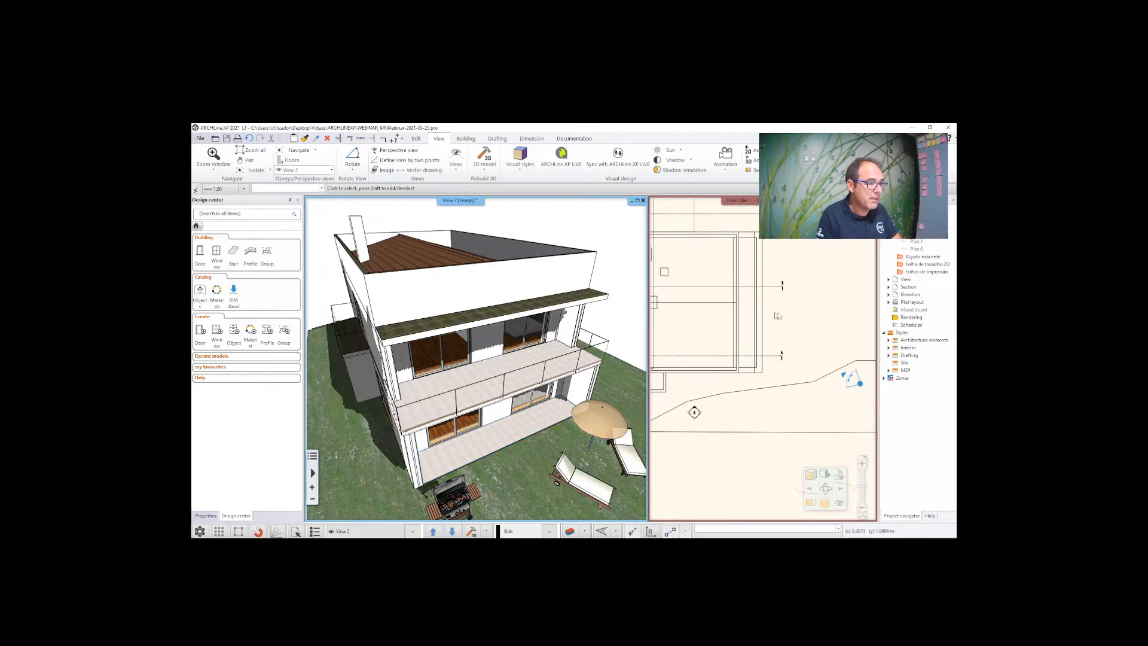
# Step: Offset the same slab edge outward once more to deepen the overhang above the upper balcony
pyautogui.click(755, 267)
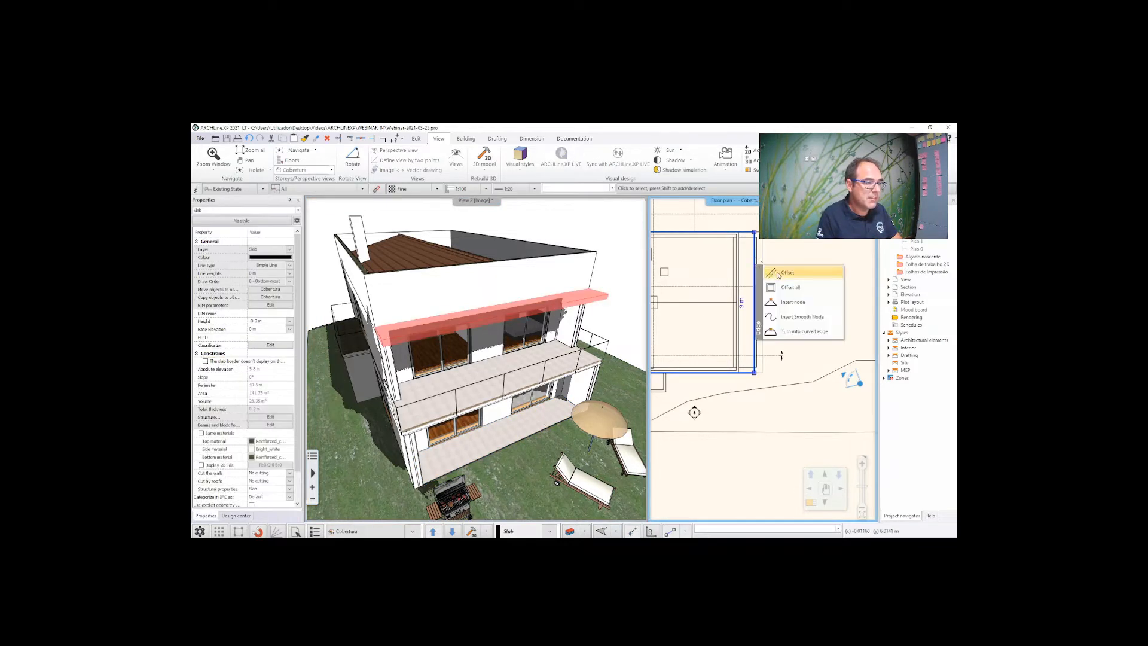
pyautogui.click(777, 273)
pyautogui.click(780, 286)
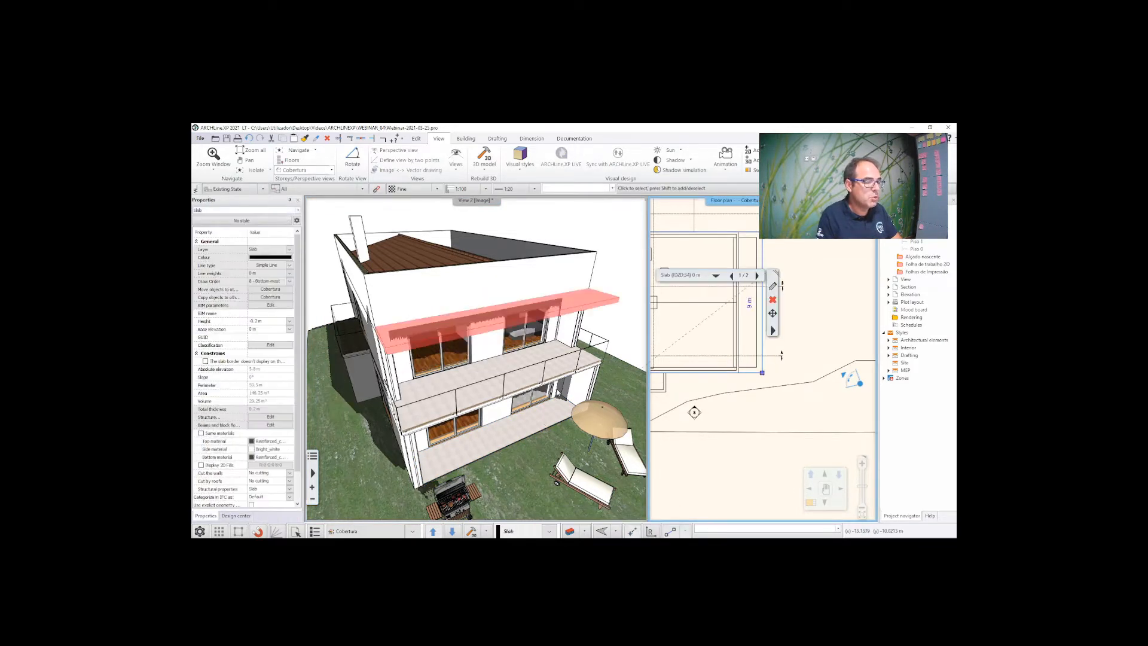
pyautogui.click(615, 241)
pyautogui.press('Escape')
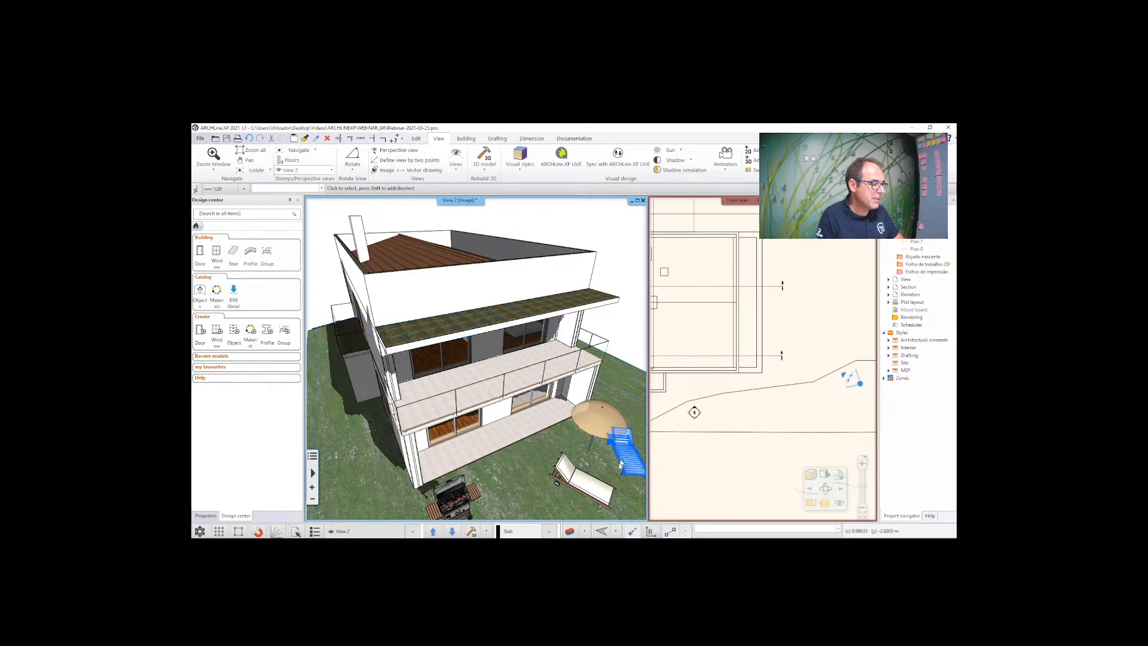
# Step: Preview the early-September late-afternoon shadows, after 17:00, in Shadow simulation and close it
pyautogui.click(616, 532)
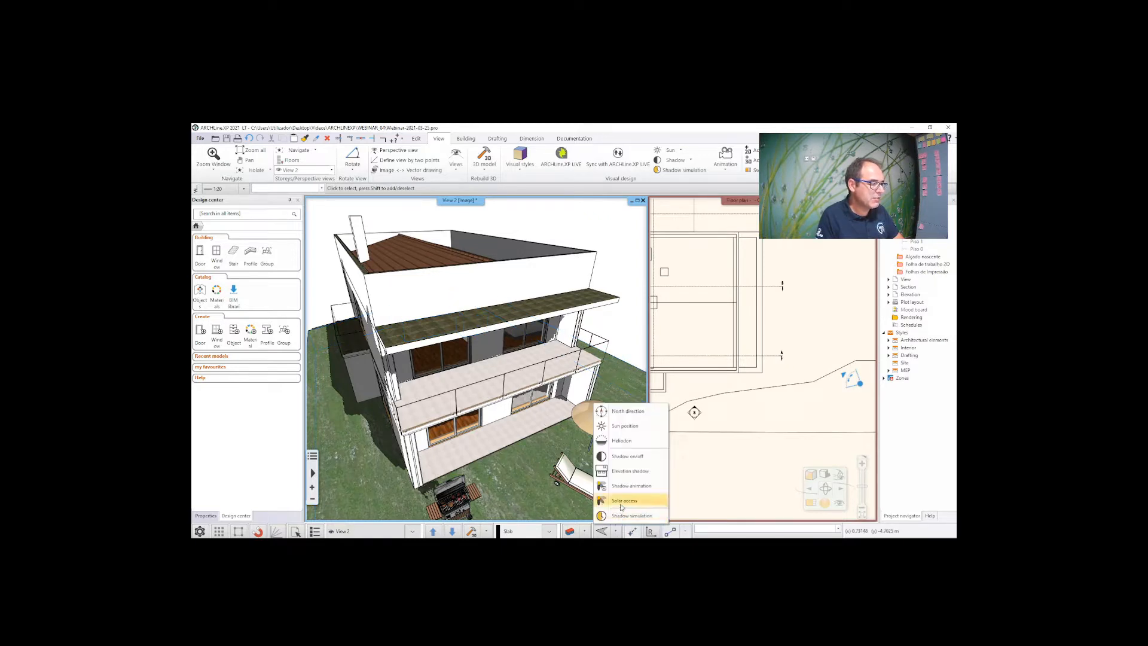
pyautogui.click(627, 515)
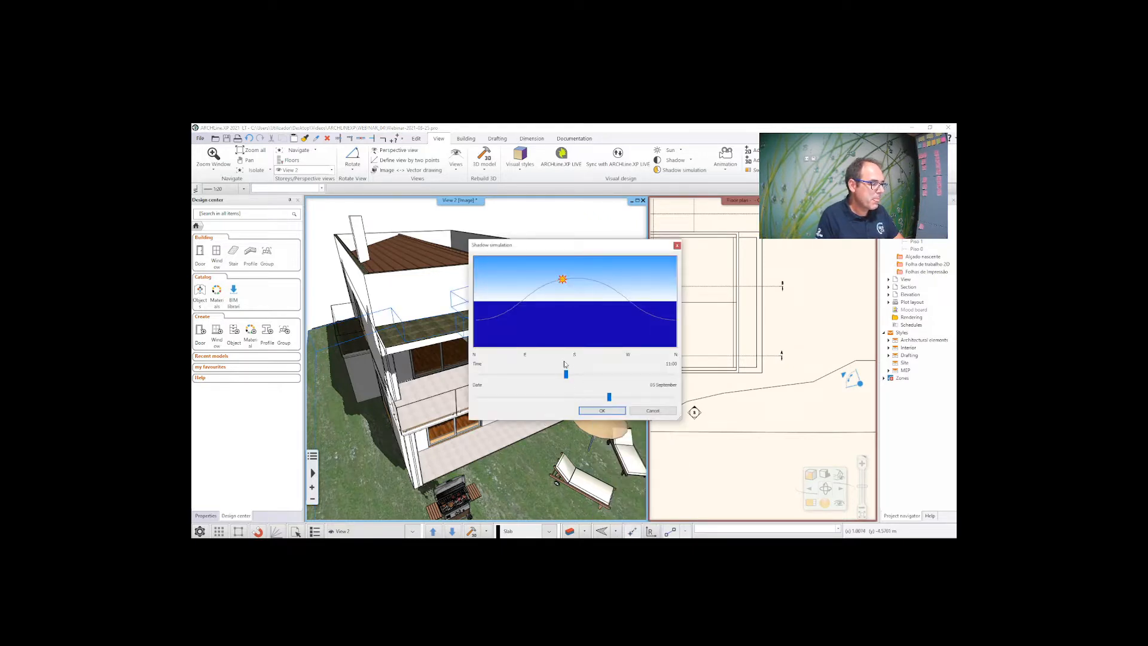
pyautogui.moveTo(565, 374); pyautogui.dragTo(617, 374)
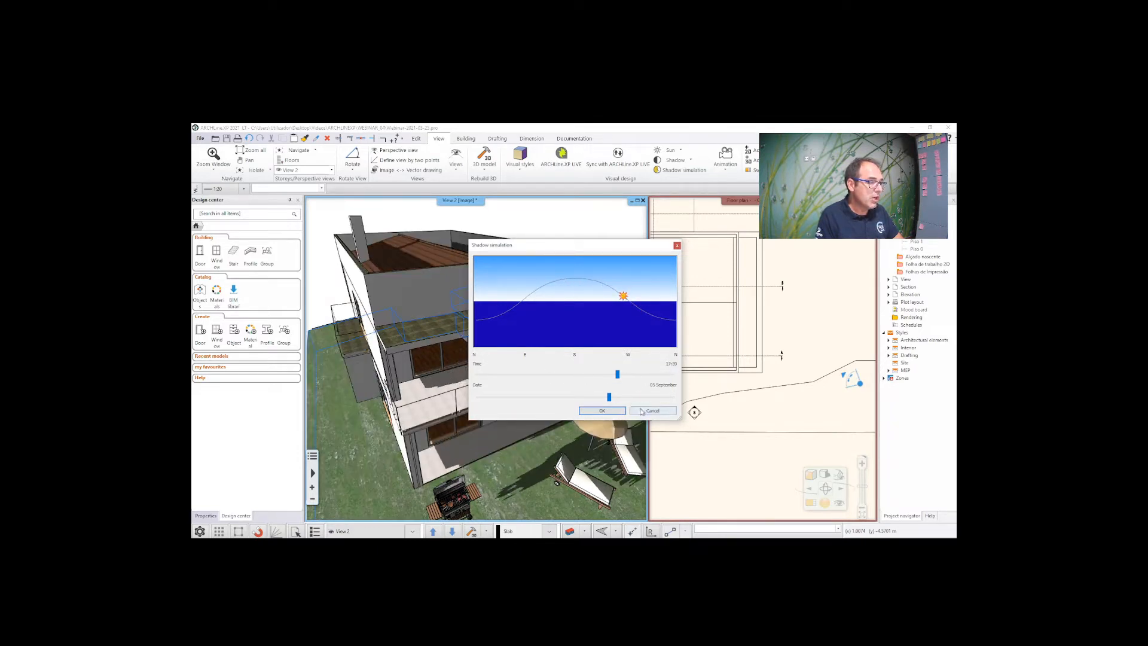
pyautogui.click(642, 411)
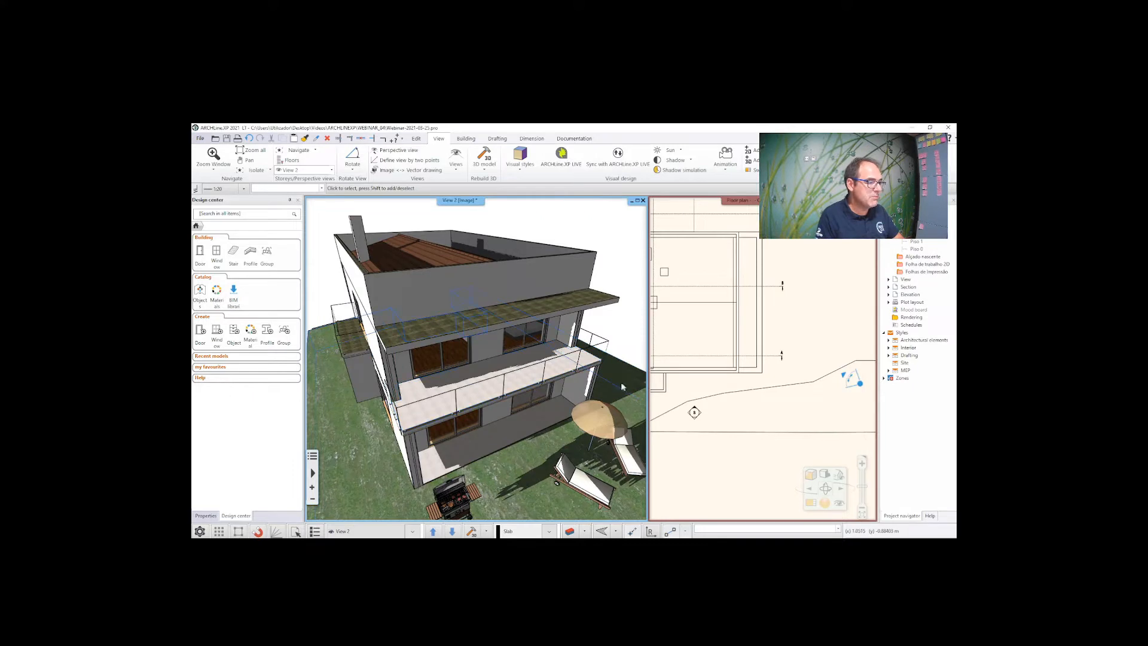
# Step: In the 3D view, move the parapet wall above the balcony outward towards the extended slab's edge
pyautogui.click(477, 297)
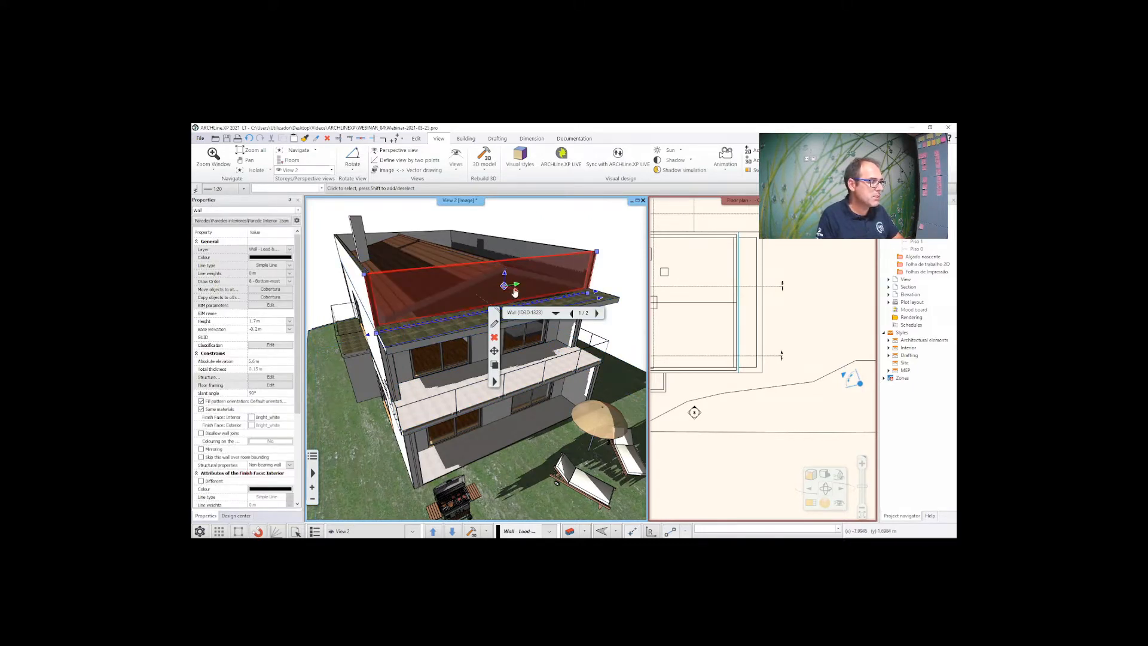
pyautogui.rightClick(514, 292)
pyautogui.click(536, 297)
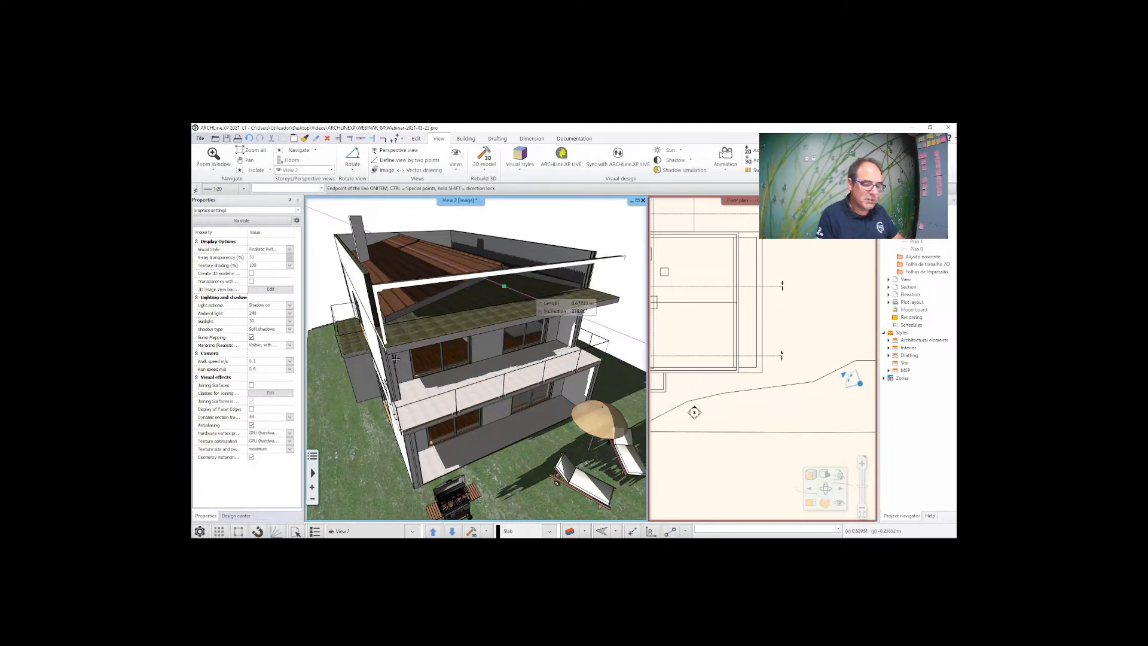
pyautogui.click(409, 335)
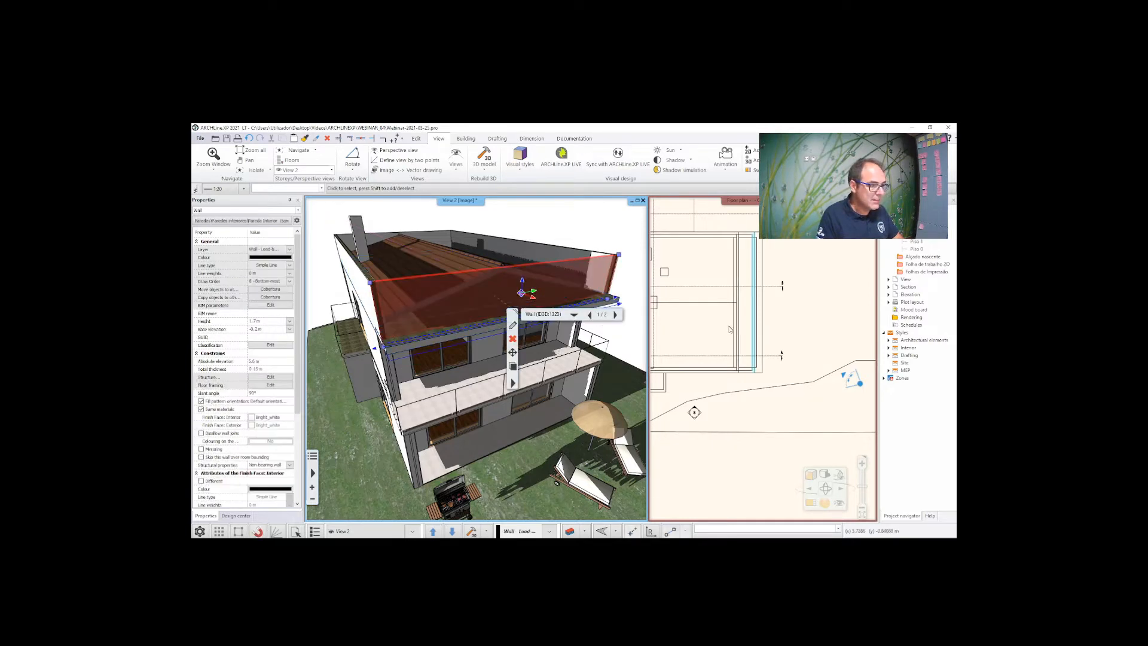
# Step: Move the parapet wall further outward in plan onto the extended slab's outer edge and check it in 3D
pyautogui.click(767, 335)
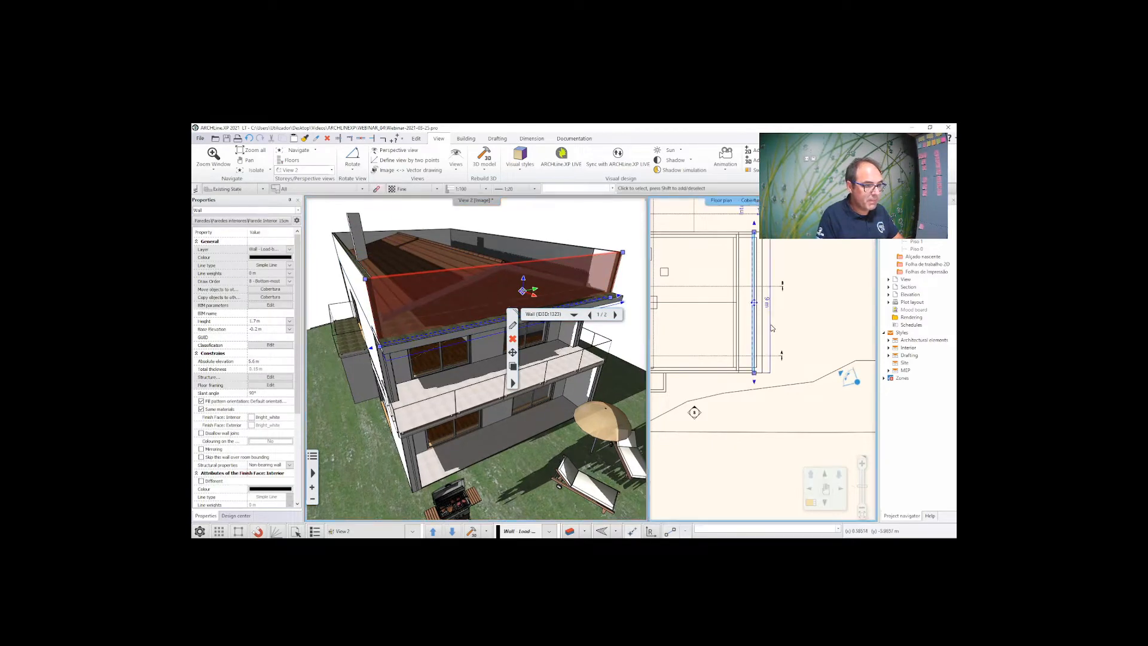
pyautogui.scroll(5, 756, 289)
pyautogui.click(749, 342)
pyautogui.click(777, 350)
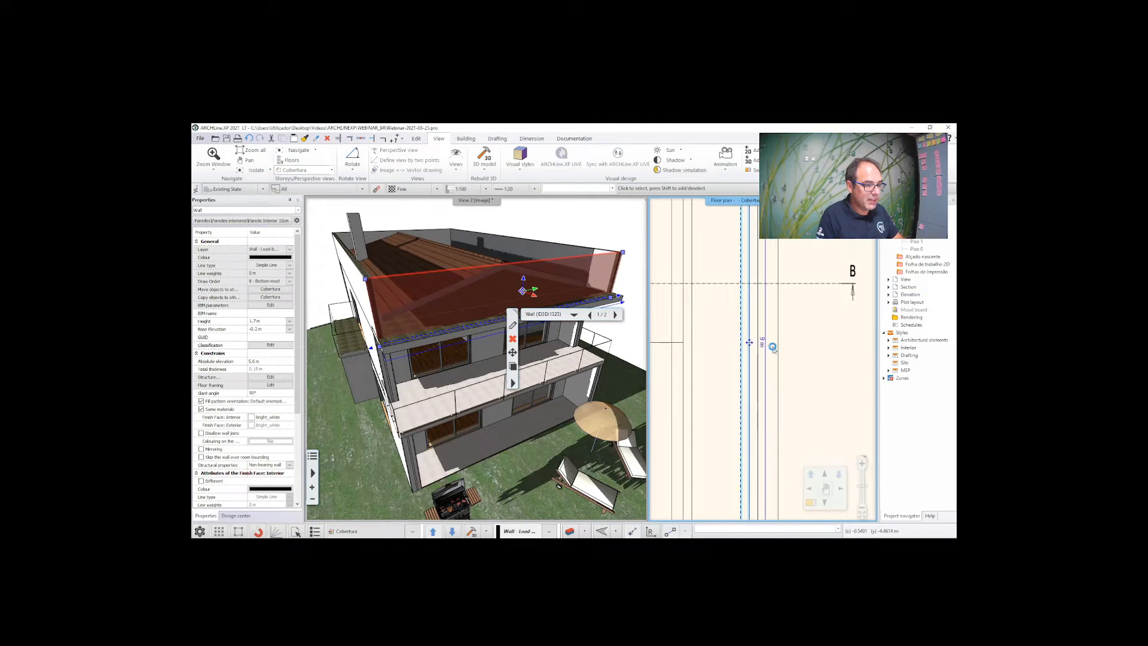
pyautogui.click(749, 343)
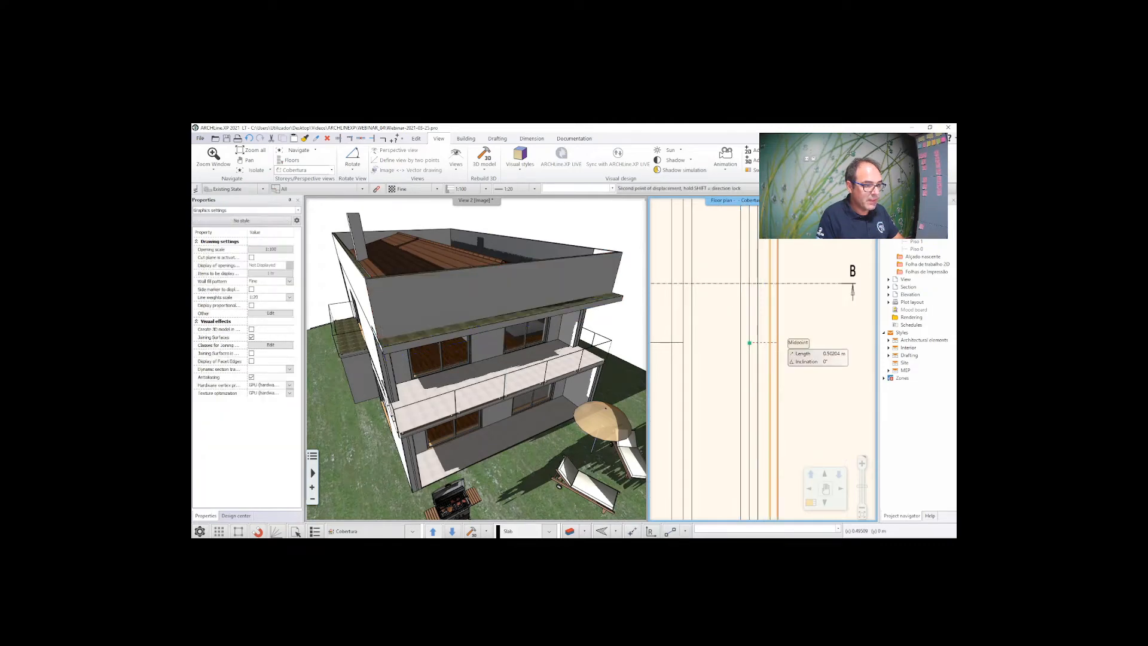
pyautogui.click(778, 342)
pyautogui.keyDown('shift'); pyautogui.moveTo(588, 286); pyautogui.dragTo(383, 275, button='middle'); pyautogui.keyUp('shift')
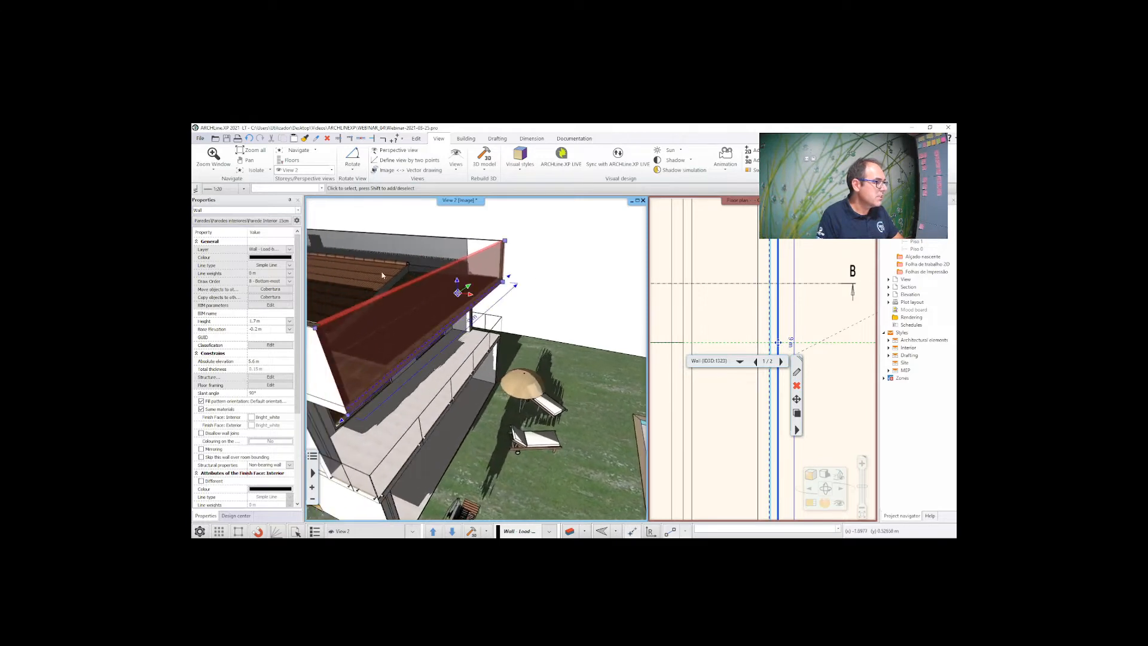
pyautogui.click(366, 263)
pyautogui.press('Escape')
pyautogui.scroll(-1, 415, 274)
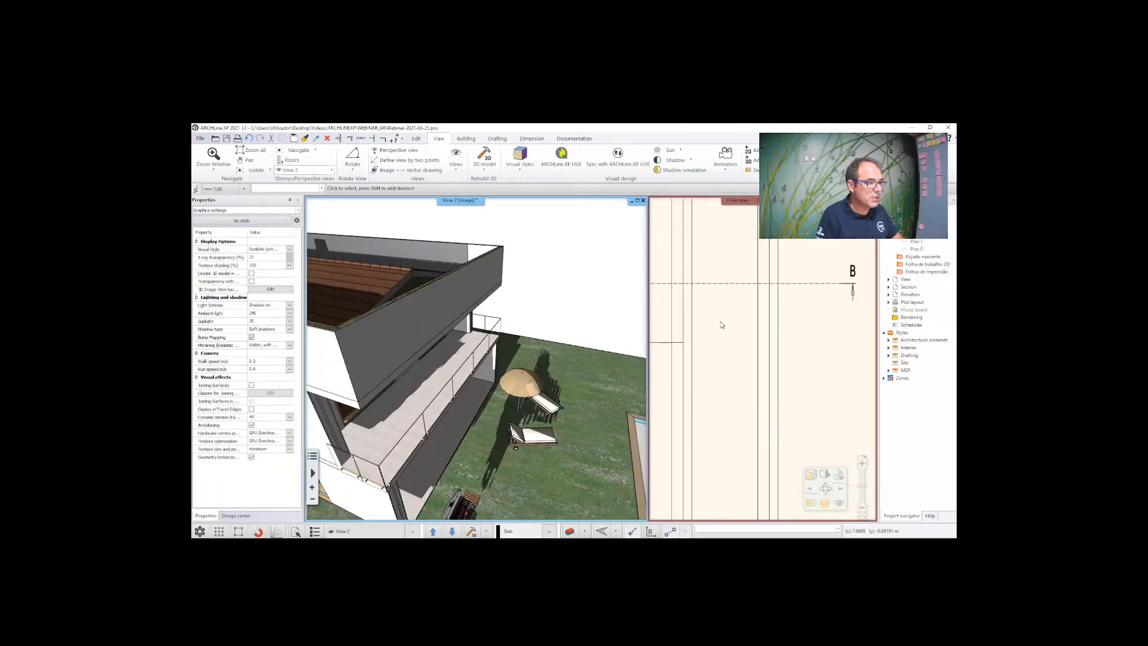
# Step: Offset the roof's outer edge in the Cobertura plan about 1.3 m outward to meet the relocated parapet wall
pyautogui.scroll(-2, 707, 350)
pyautogui.click(729, 379)
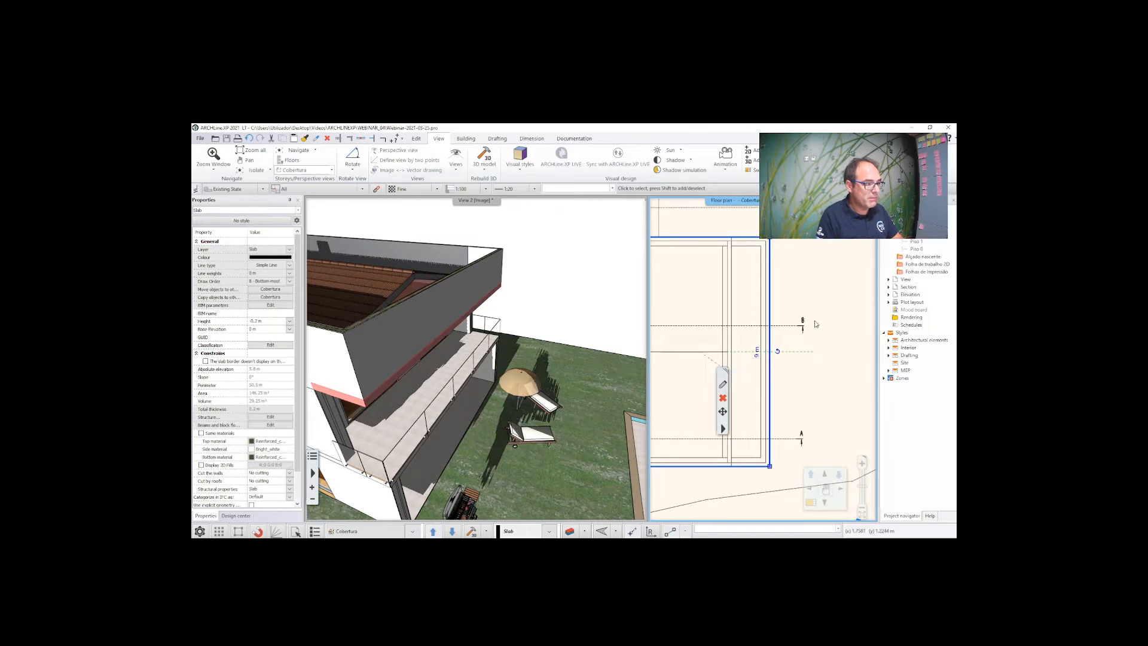
pyautogui.press('Escape')
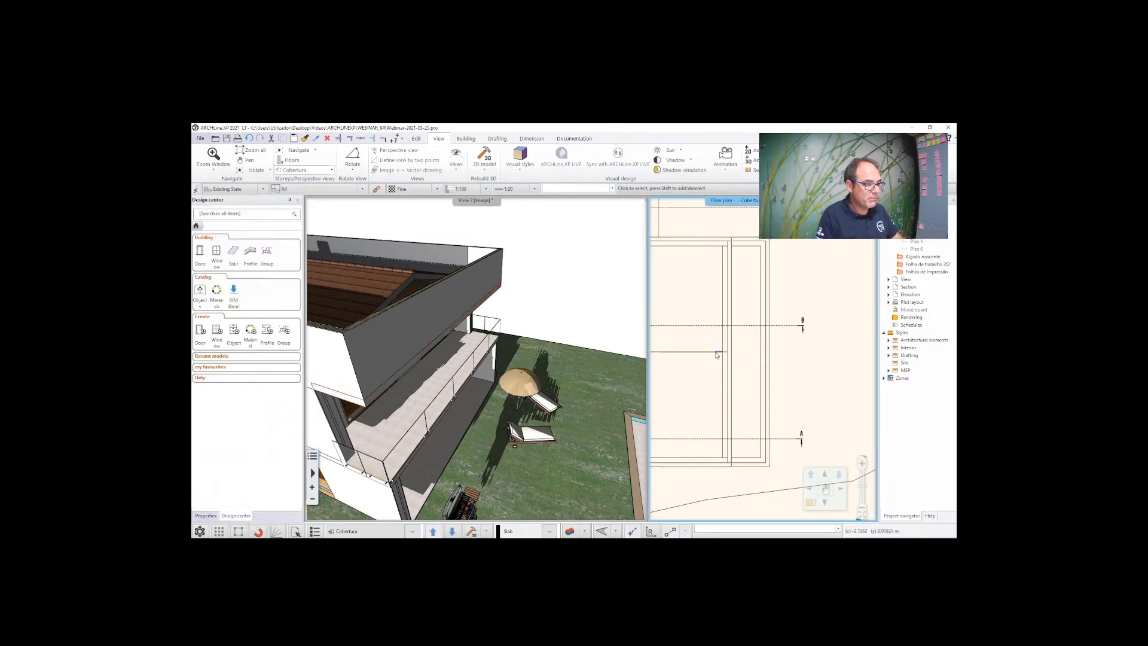
pyautogui.click(718, 353)
pyautogui.click(729, 350)
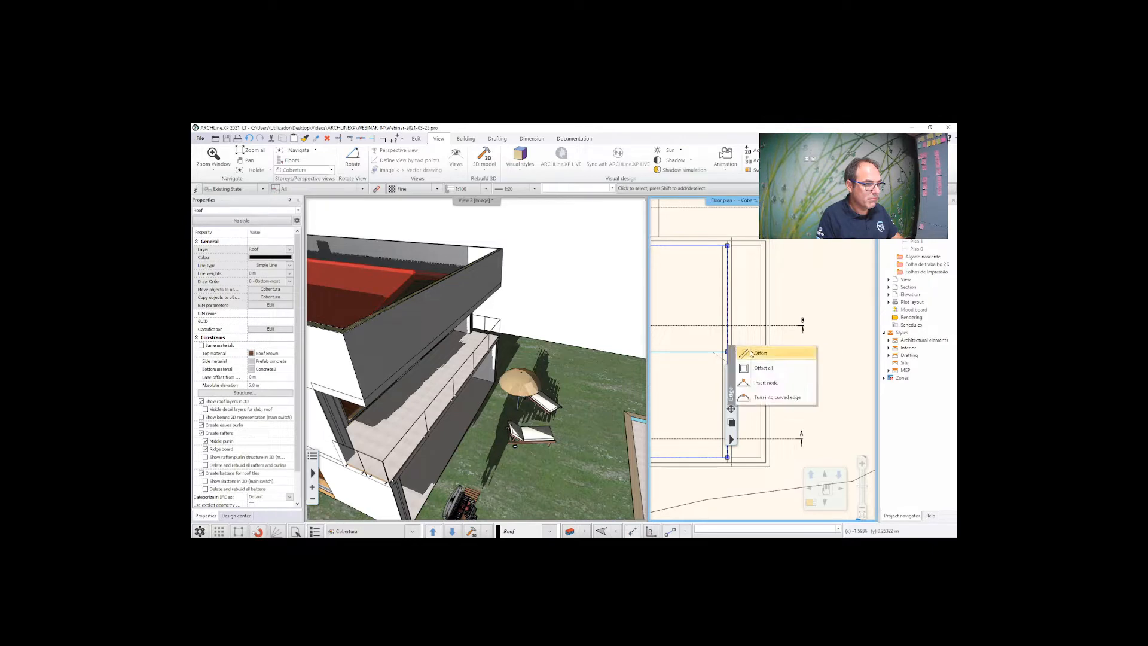
pyautogui.click(747, 352)
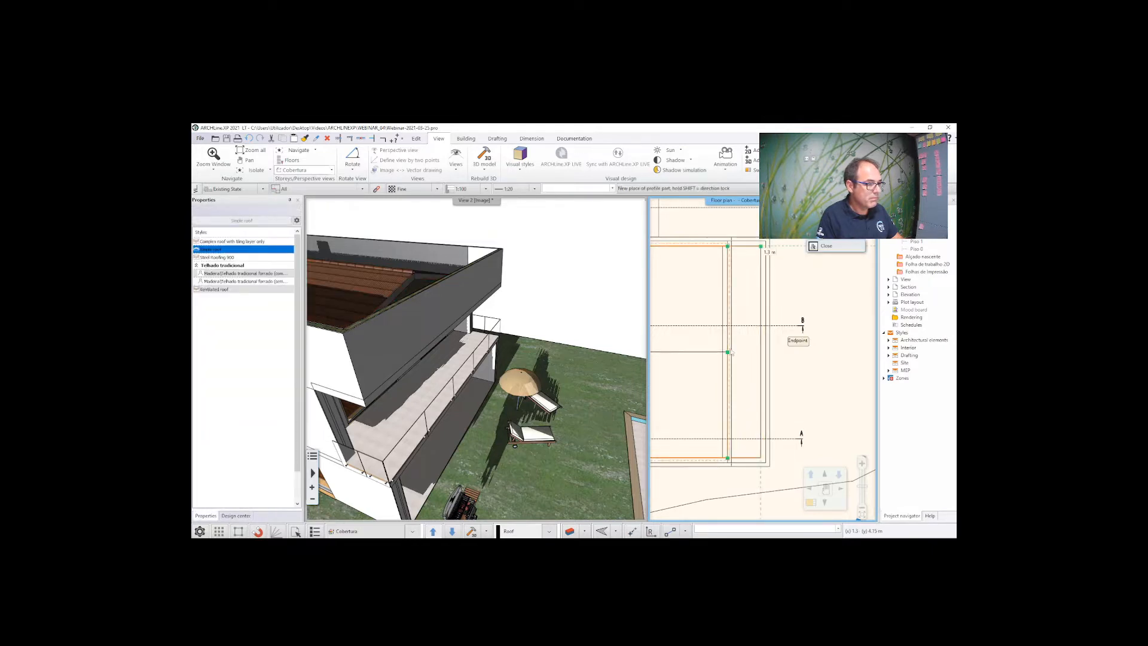
pyautogui.click(722, 380)
pyautogui.scroll(-2, 799, 361)
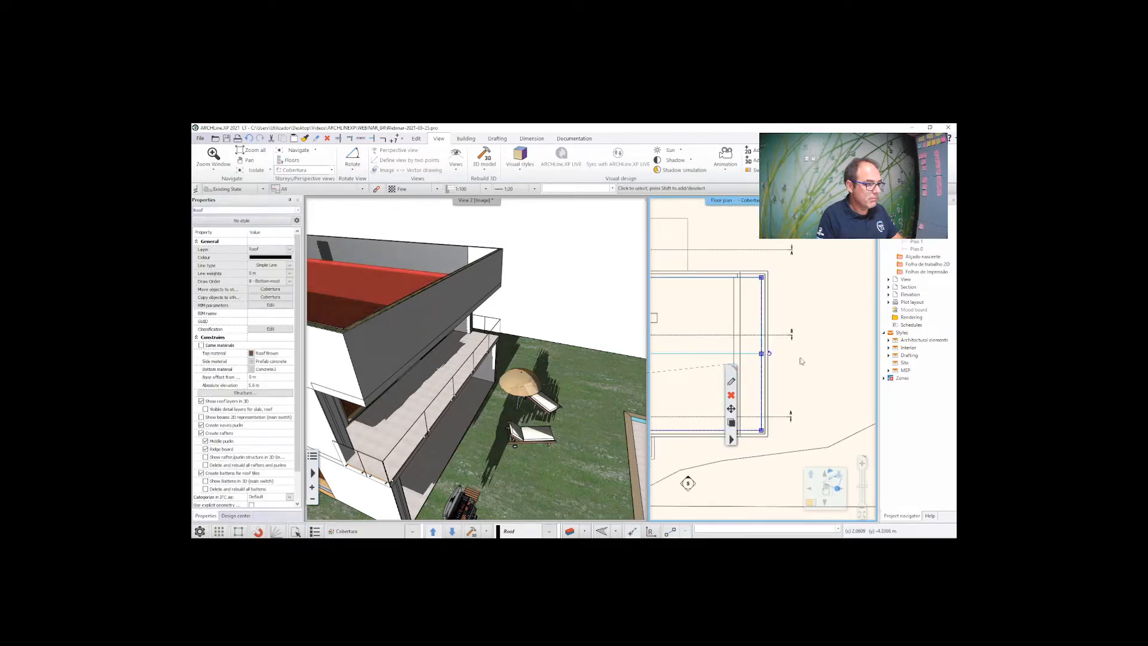
pyautogui.click(802, 360)
pyautogui.scroll(-2, 801, 359)
pyautogui.click(545, 330)
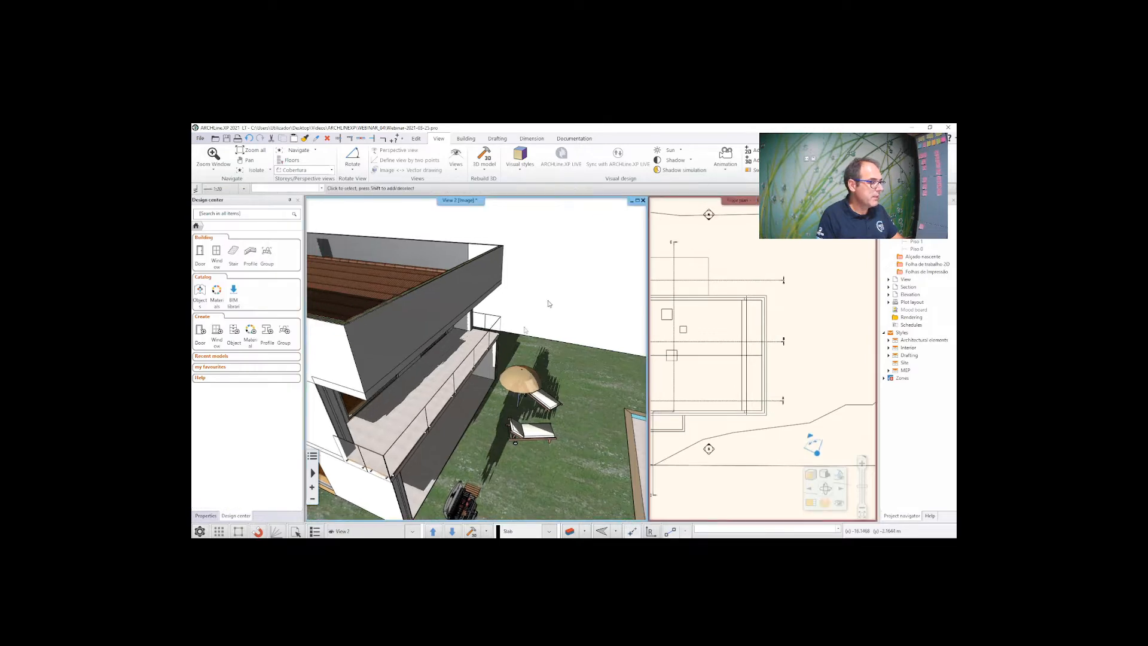
# Step: In the Piso 1 plan, move the endpoint of the side wall beside the balcony outward to the balcony's outer corner
pyautogui.click(716, 490)
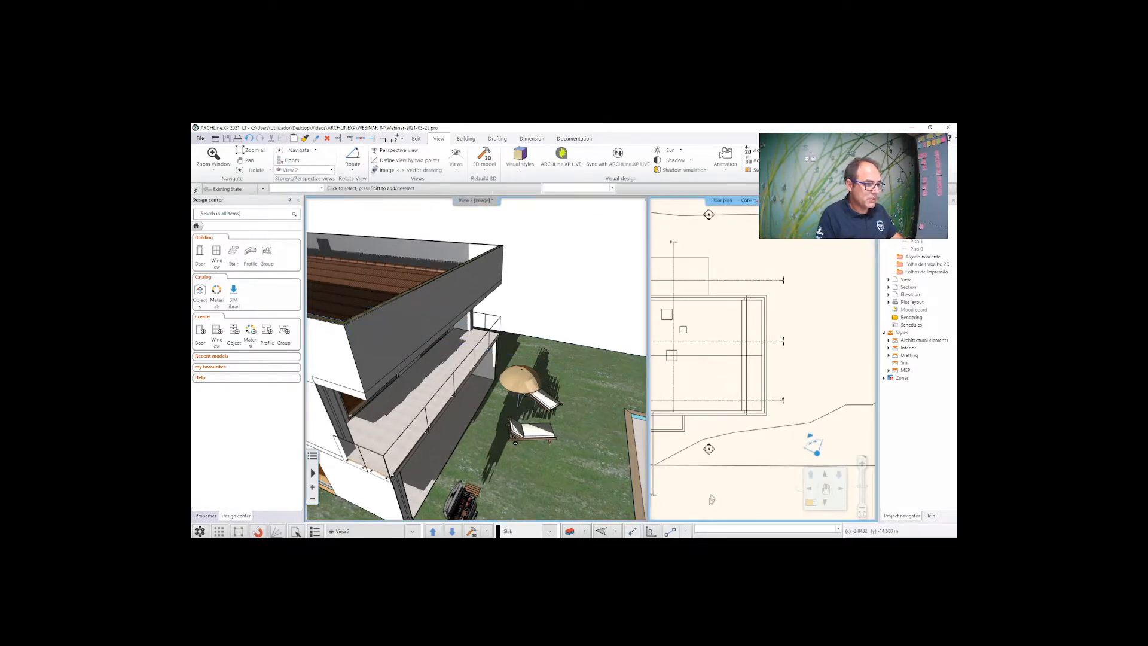
pyautogui.click(735, 422)
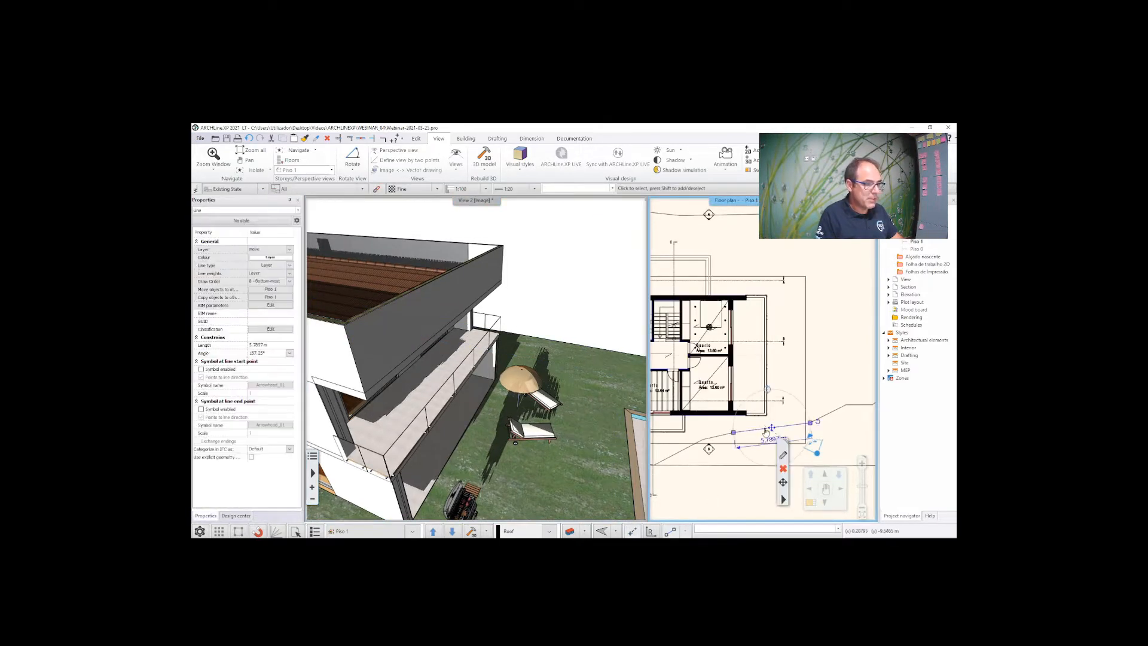
pyautogui.scroll(5, 747, 411)
pyautogui.click(773, 302)
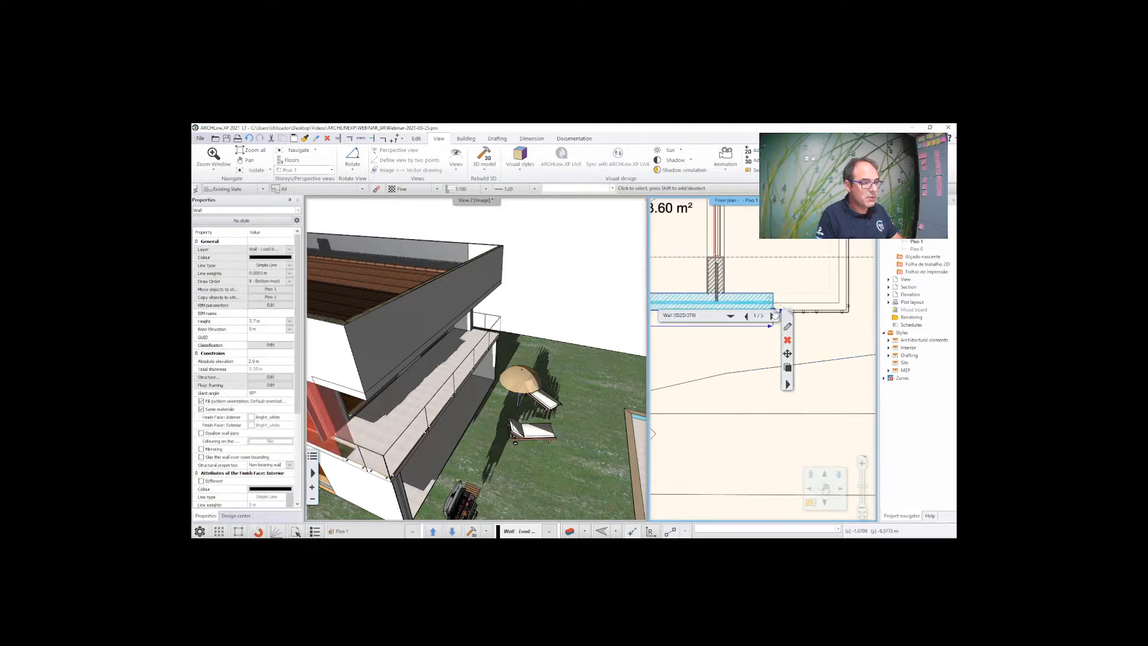
pyautogui.moveTo(780, 307); pyautogui.dragTo(758, 280, button='middle')
pyautogui.click(749, 282)
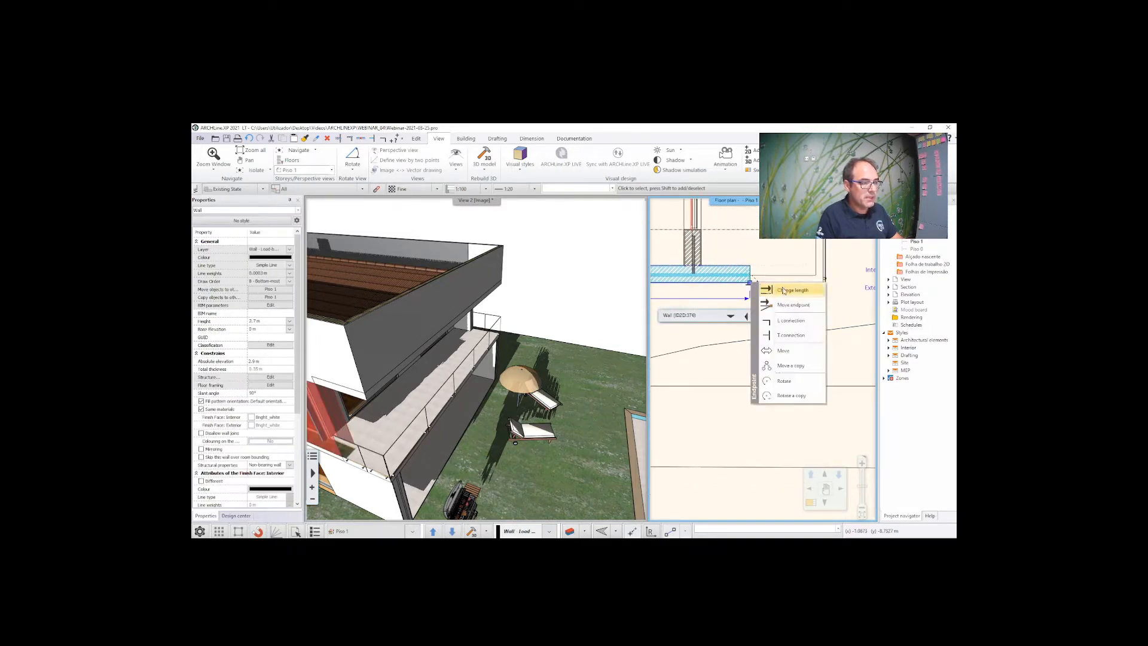
pyautogui.click(792, 304)
pyautogui.scroll(2, 819, 280)
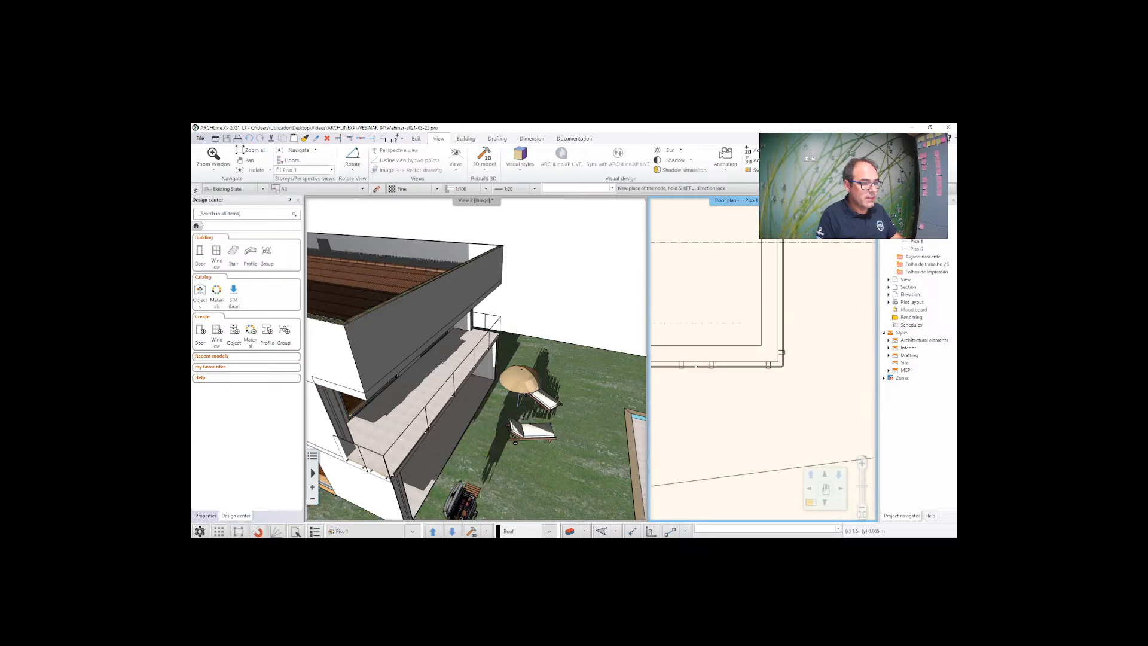
pyautogui.click(779, 359)
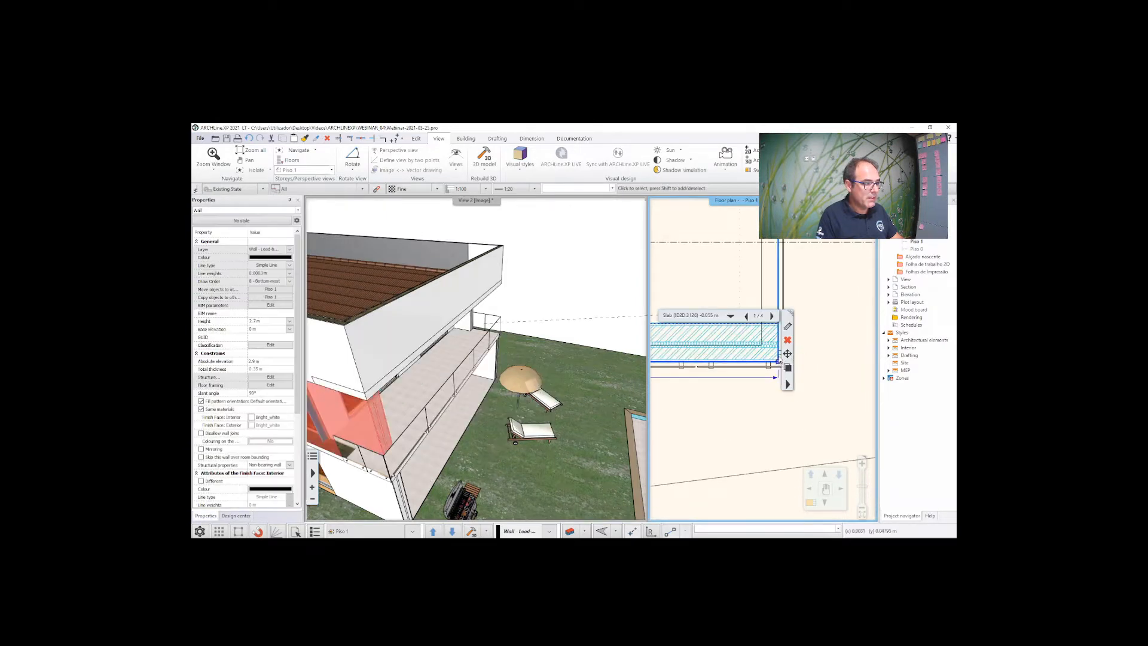
# Step: Move the opposite side wall's endpoint 1.5 m outward to the balcony's other corner and check the facade in 3D
pyautogui.scroll(3, 783, 371)
pyautogui.moveTo(788, 438); pyautogui.dragTo(789, 497, button='middle')
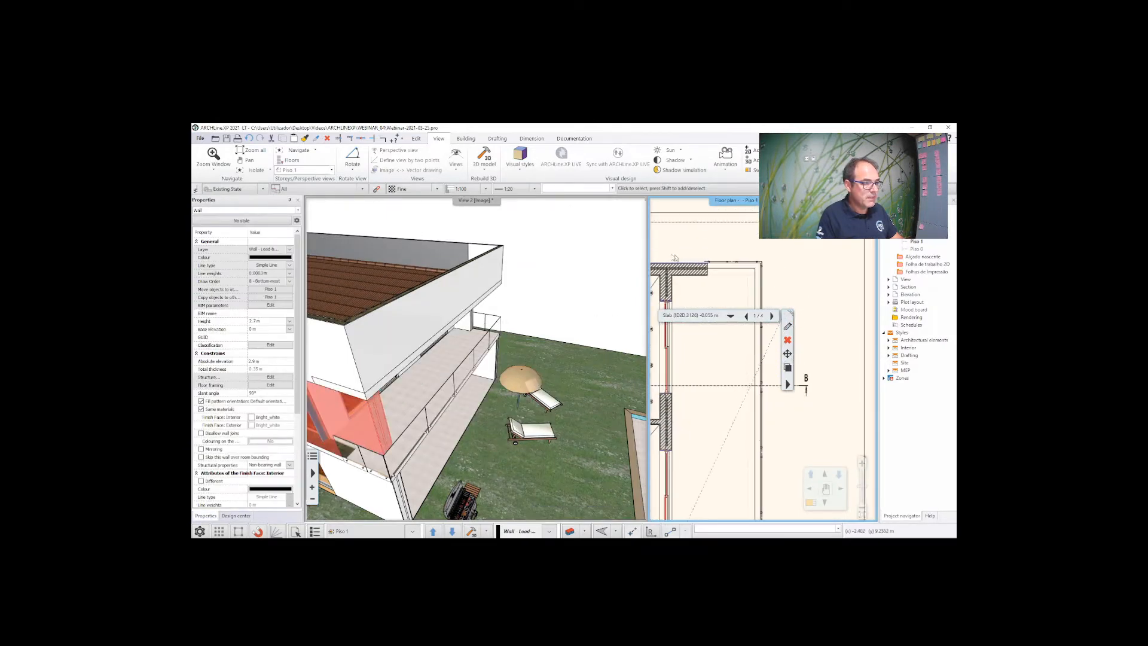
pyautogui.click(682, 268)
pyautogui.click(706, 263)
pyautogui.click(747, 271)
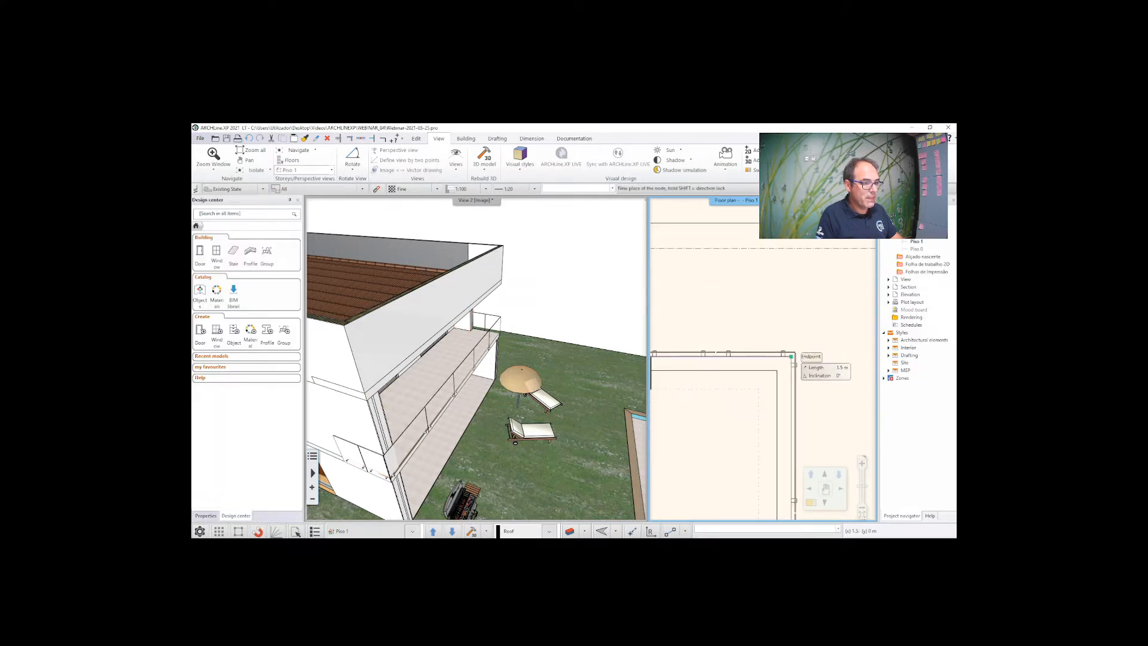
pyautogui.click(791, 364)
pyautogui.moveTo(596, 280); pyautogui.dragTo(468, 364, button='middle')
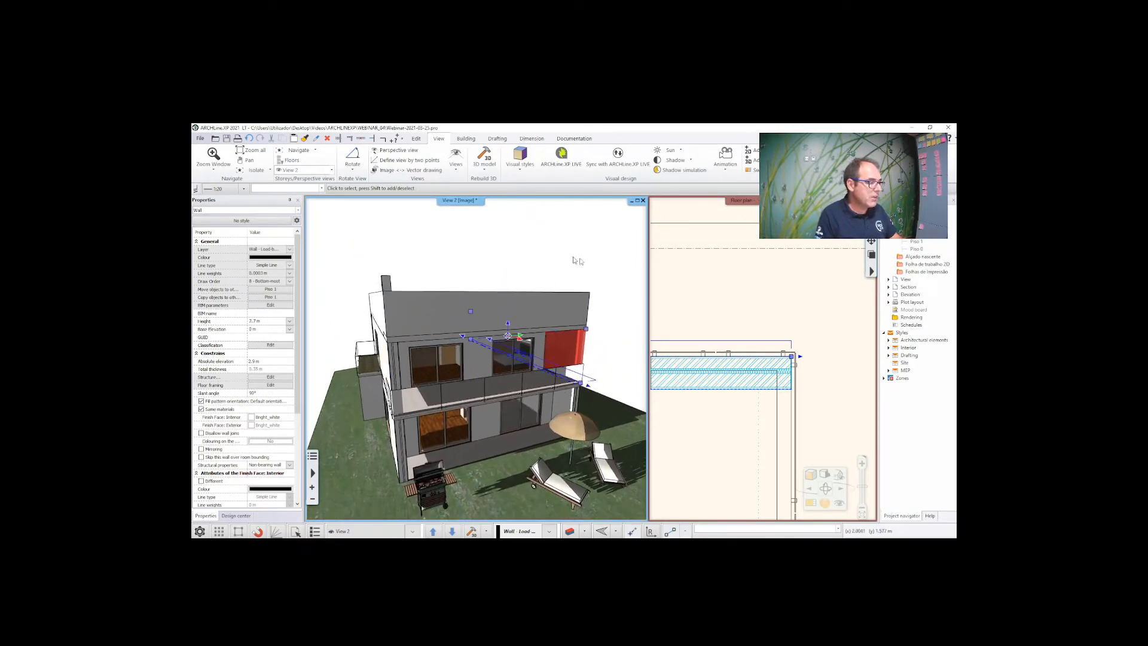
pyautogui.click(586, 244)
pyautogui.moveTo(586, 243); pyautogui.dragTo(516, 306, button='middle')
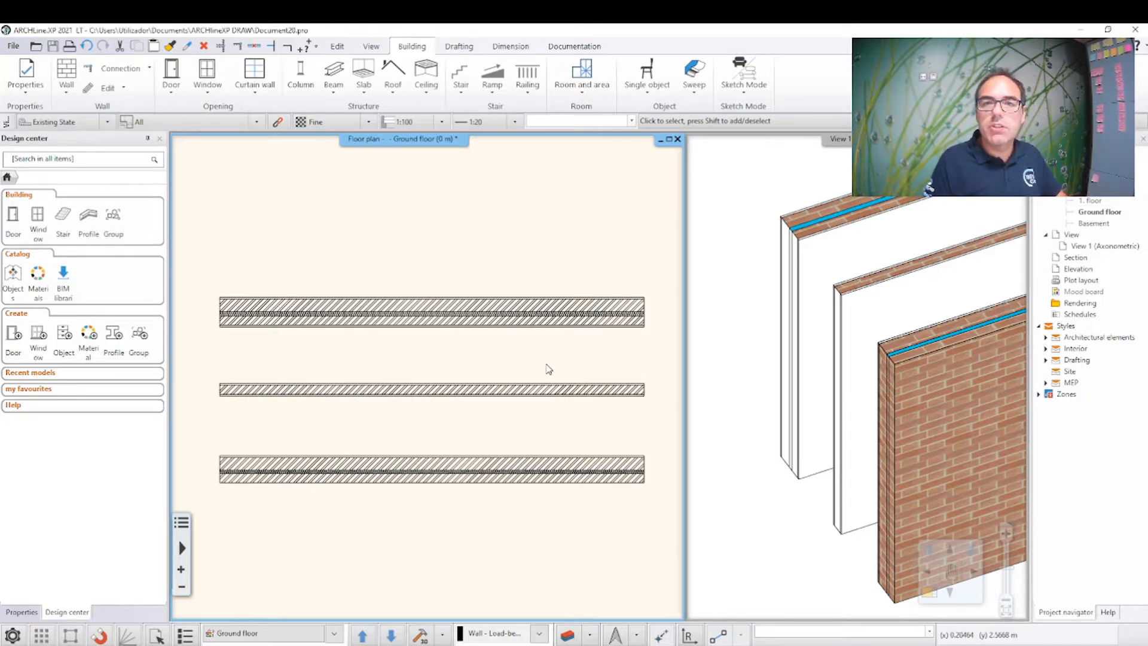
# Step: Examine the layer hatching of the three sample compound walls in the ground floor plan of Document20.pro
pyautogui.moveTo(357, 411); pyautogui.dragTo(386, 389, button='middle')
pyautogui.scroll(1, 358, 353)
pyautogui.moveTo(335, 352); pyautogui.dragTo(410, 326, button='middle')
pyautogui.scroll(1, 408, 324)
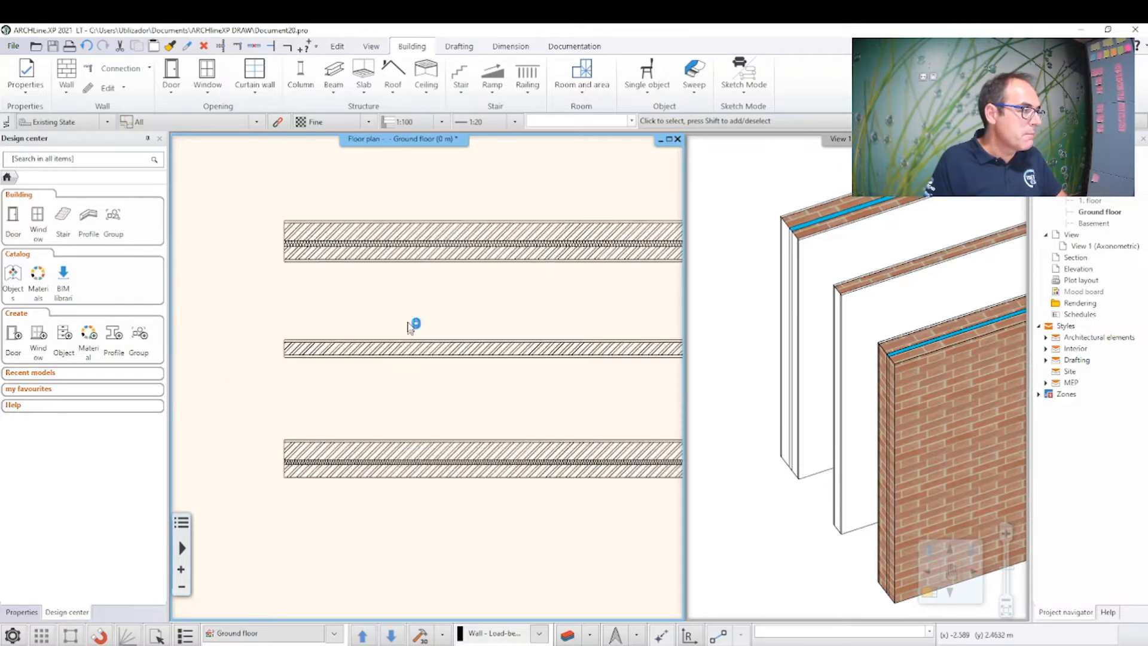
pyautogui.scroll(2, 395, 257)
pyautogui.moveTo(404, 276); pyautogui.dragTo(417, 258, button='middle')
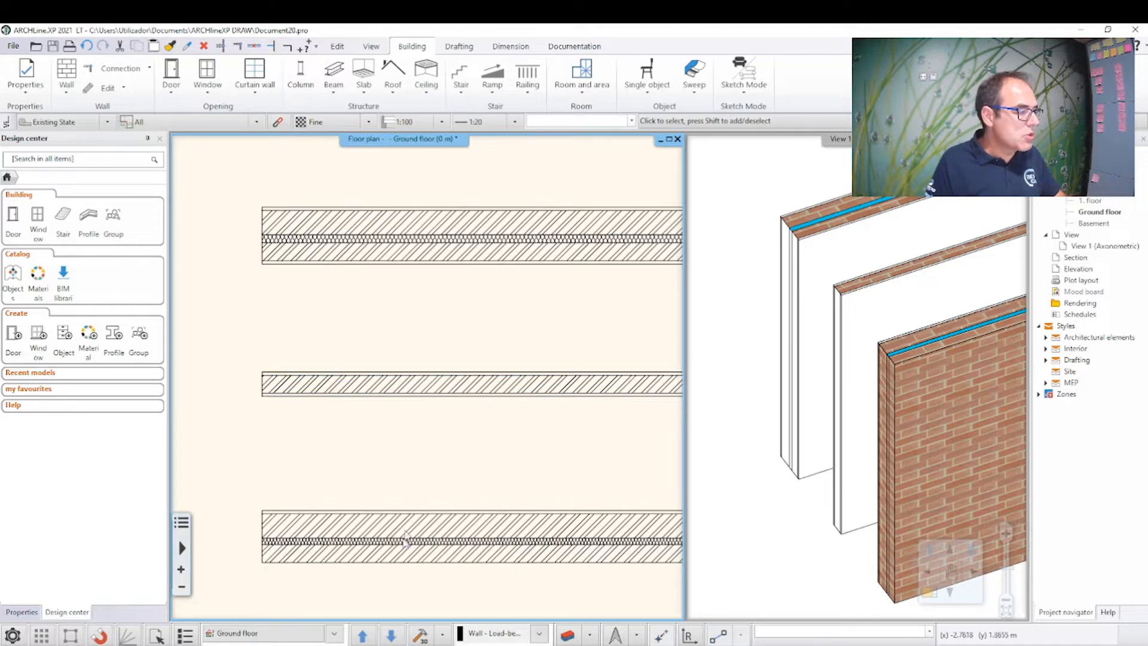
pyautogui.moveTo(435, 551); pyautogui.dragTo(424, 483, button='middle')
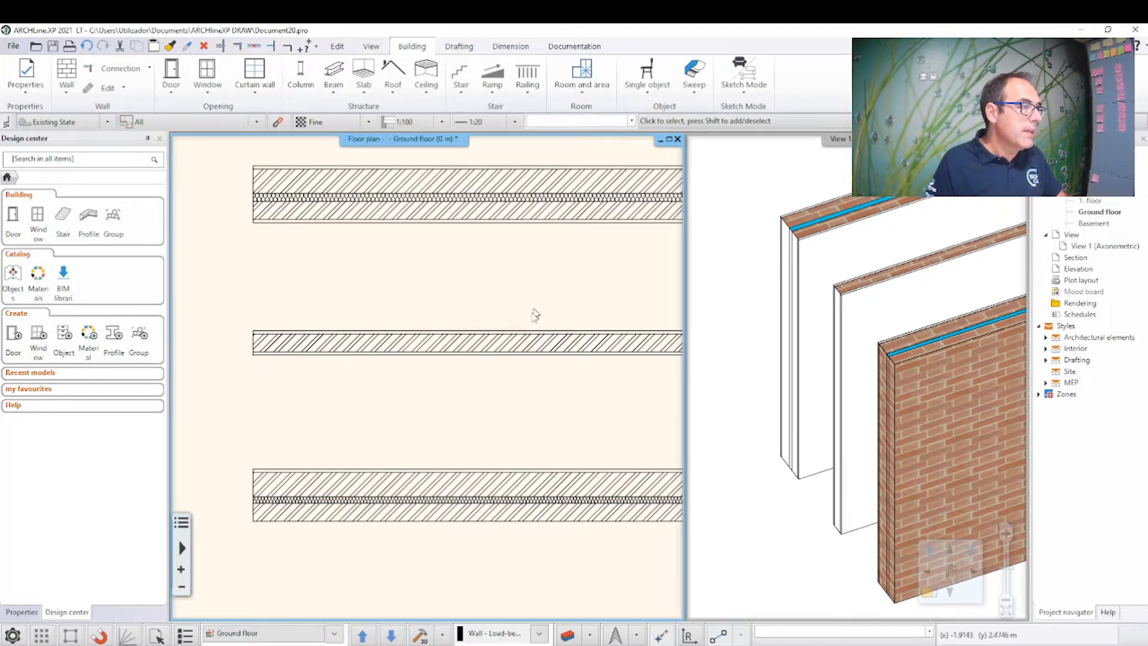
pyautogui.moveTo(452, 222); pyautogui.dragTo(443, 236, button='middle')
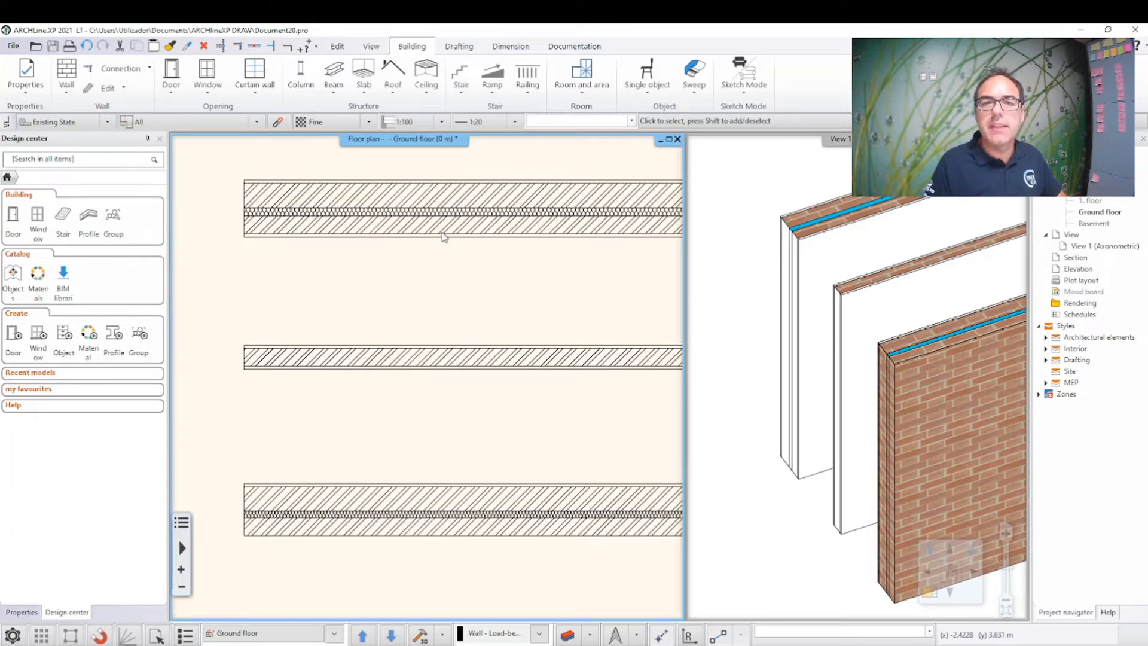
# Step: Open the compound layer structure of the 11+5+15 double exterior wall to inspect its layers and U-value
pyautogui.click(317, 217)
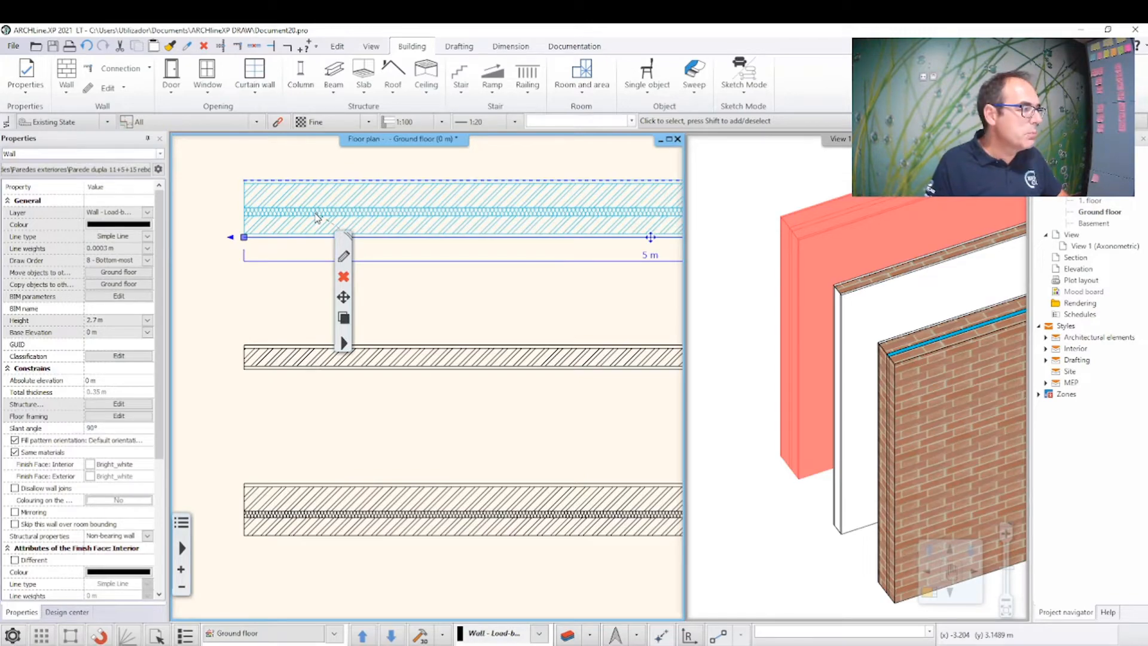
pyautogui.press('alt')
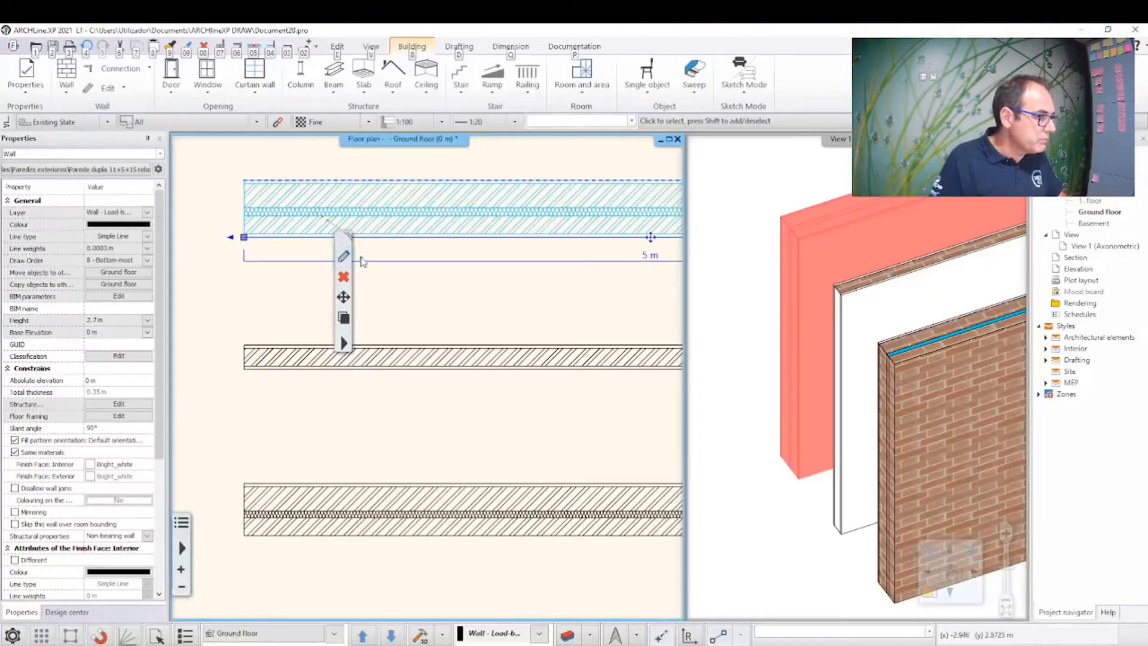
pyautogui.click(345, 259)
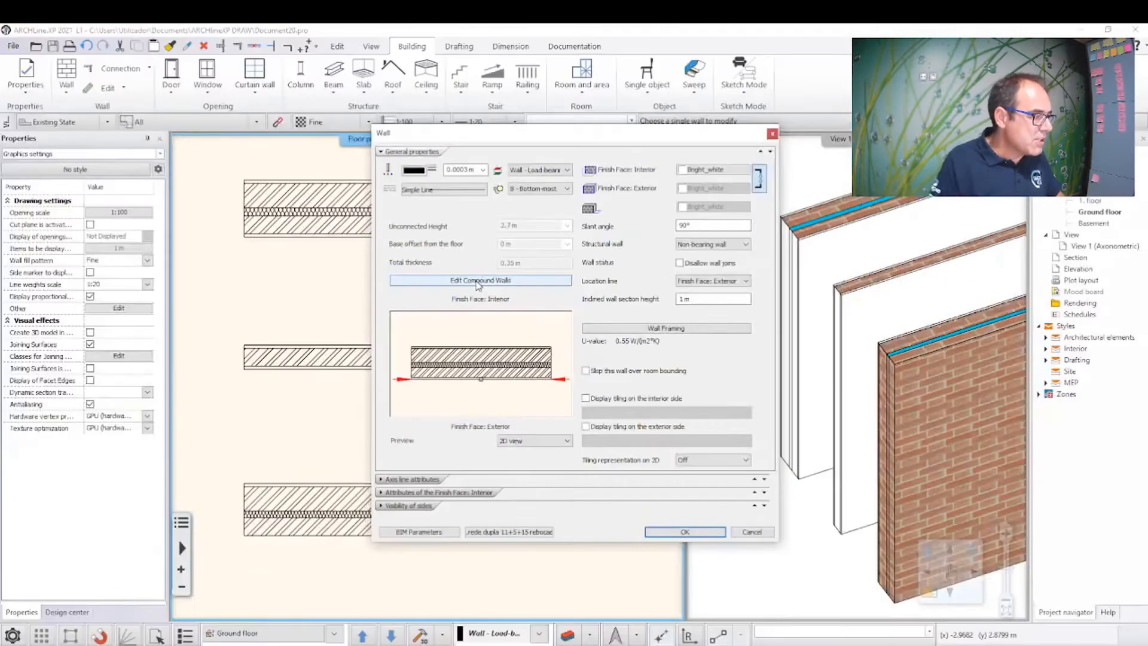
pyautogui.click(478, 281)
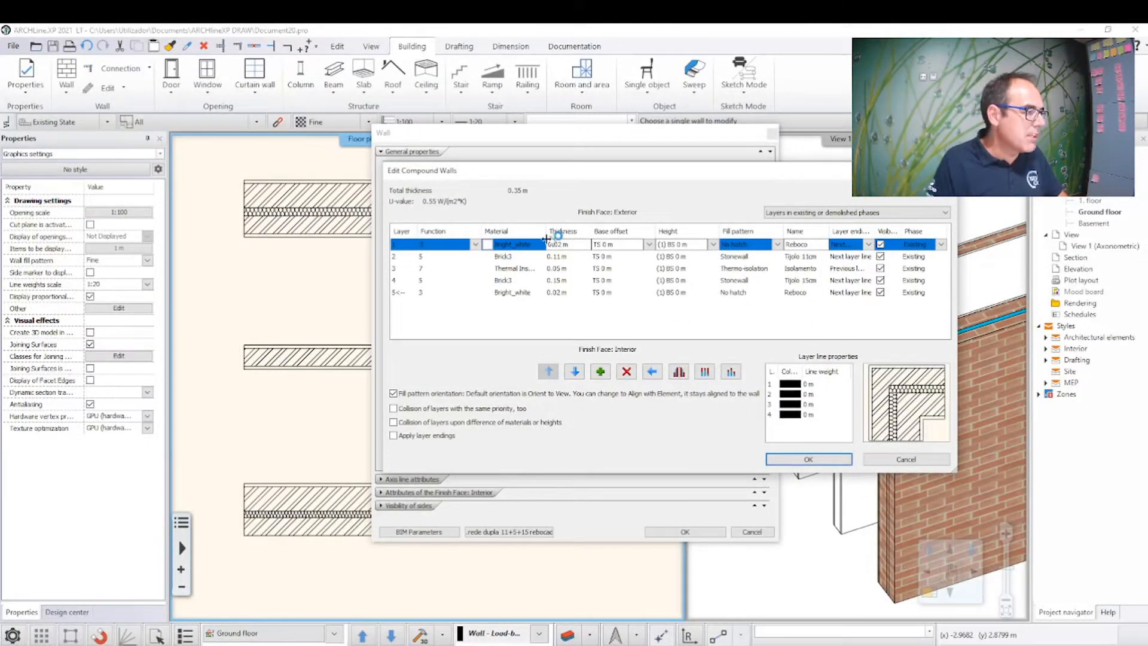
# Step: Try deleting the double wall's thermal insulation layer to compare the U-value, and discard the layer change
pyautogui.click(432, 269)
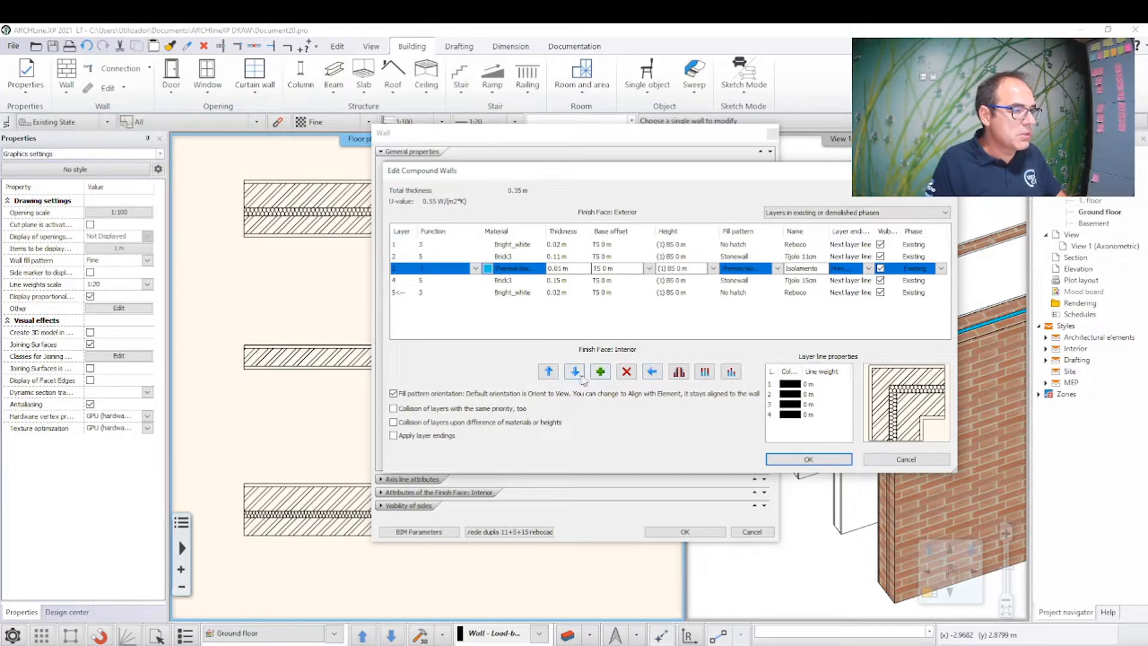
pyautogui.click(628, 373)
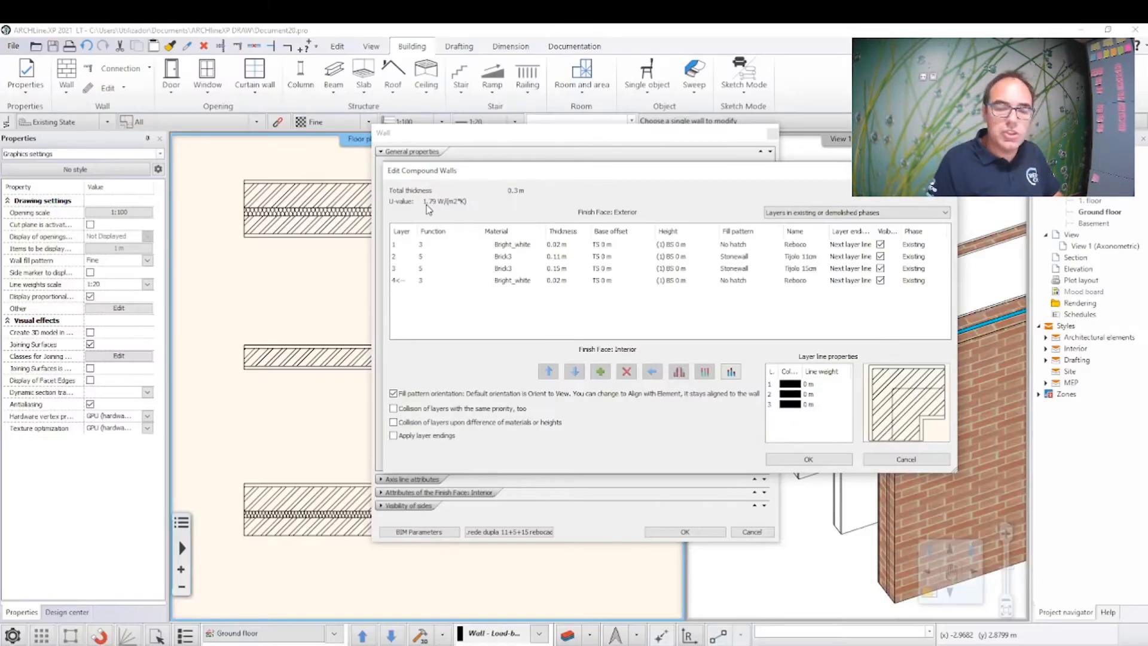
pyautogui.click(908, 460)
pyautogui.click(694, 534)
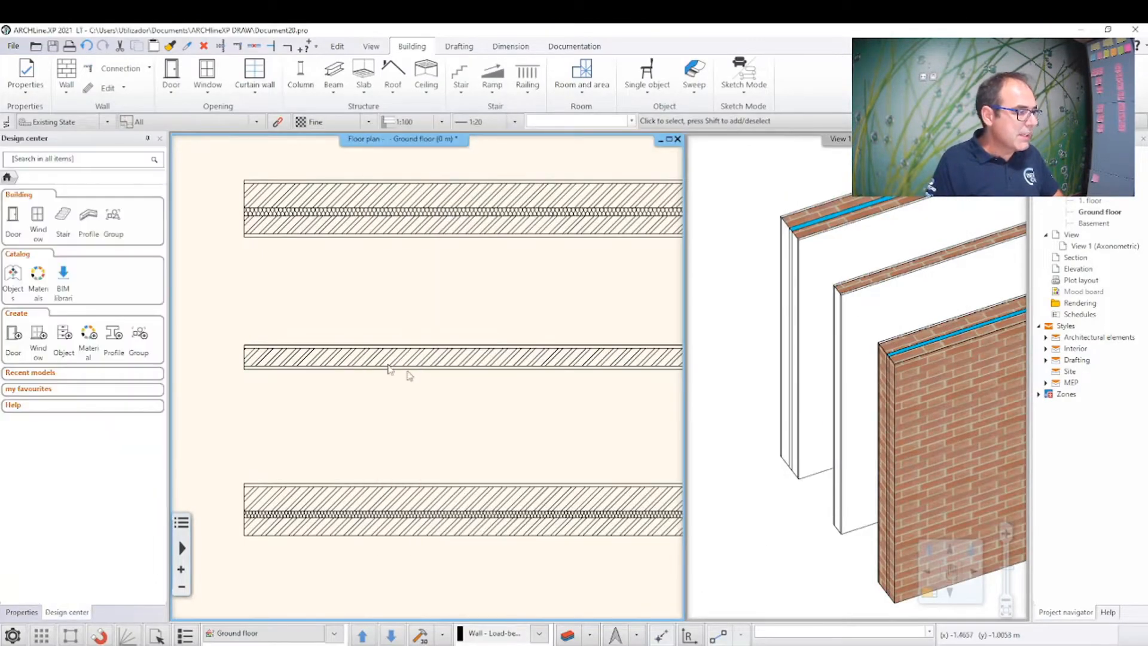
# Step: Inspect the layers and U-value of the 15 cm interior wall in its compound structure and close its properties
pyautogui.click(451, 360)
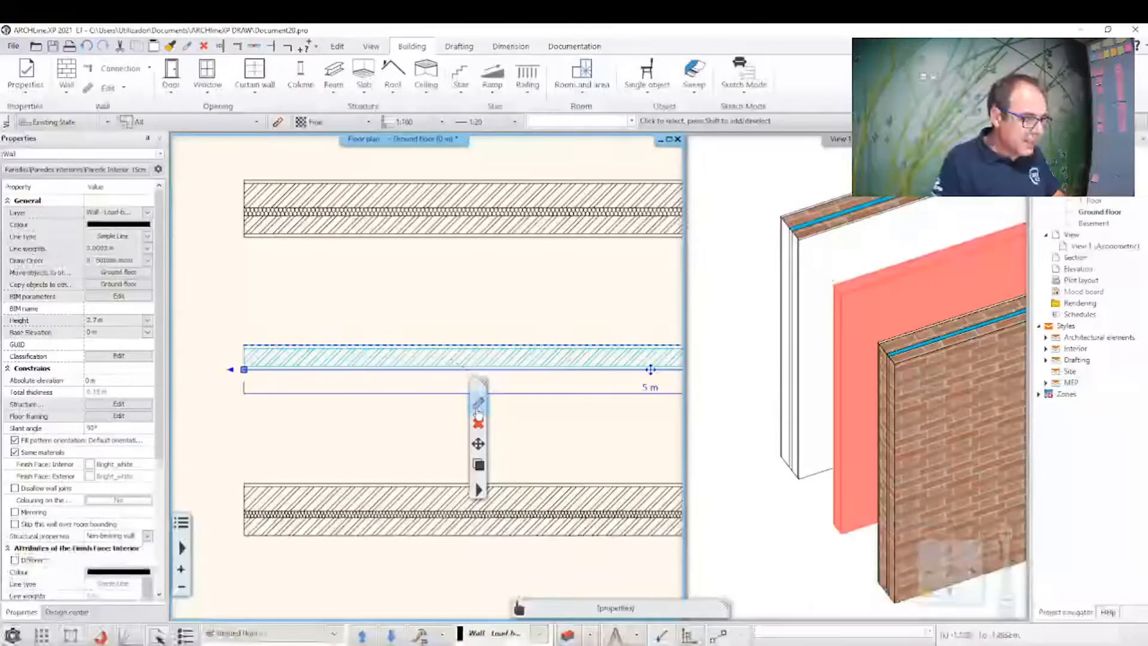
pyautogui.click(478, 405)
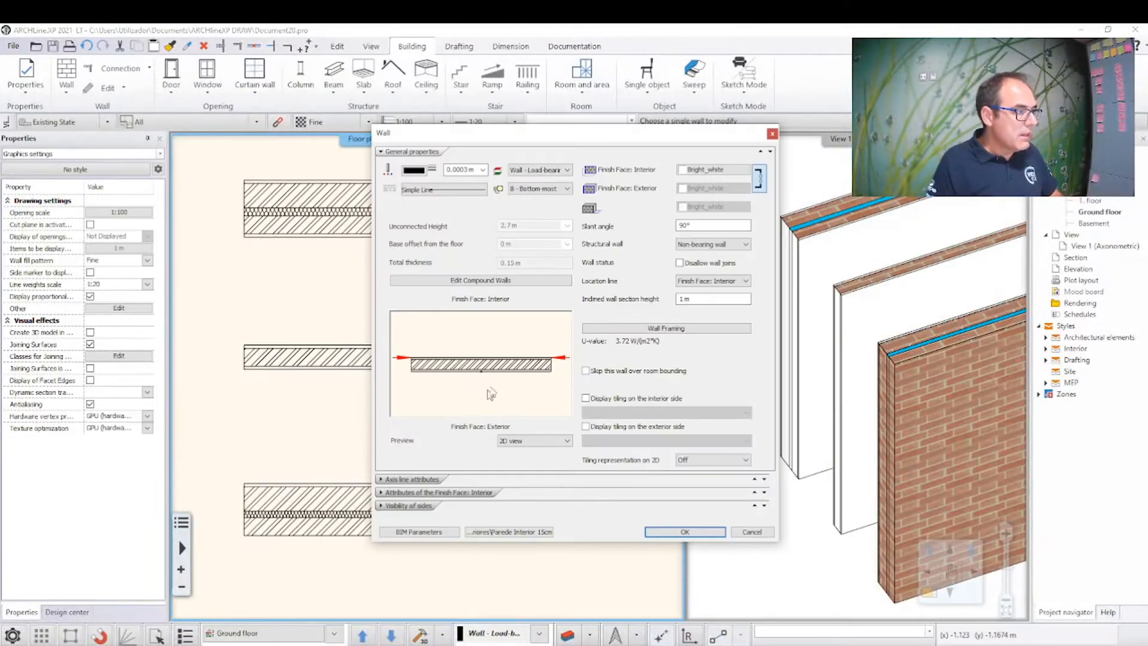
pyautogui.click(476, 302)
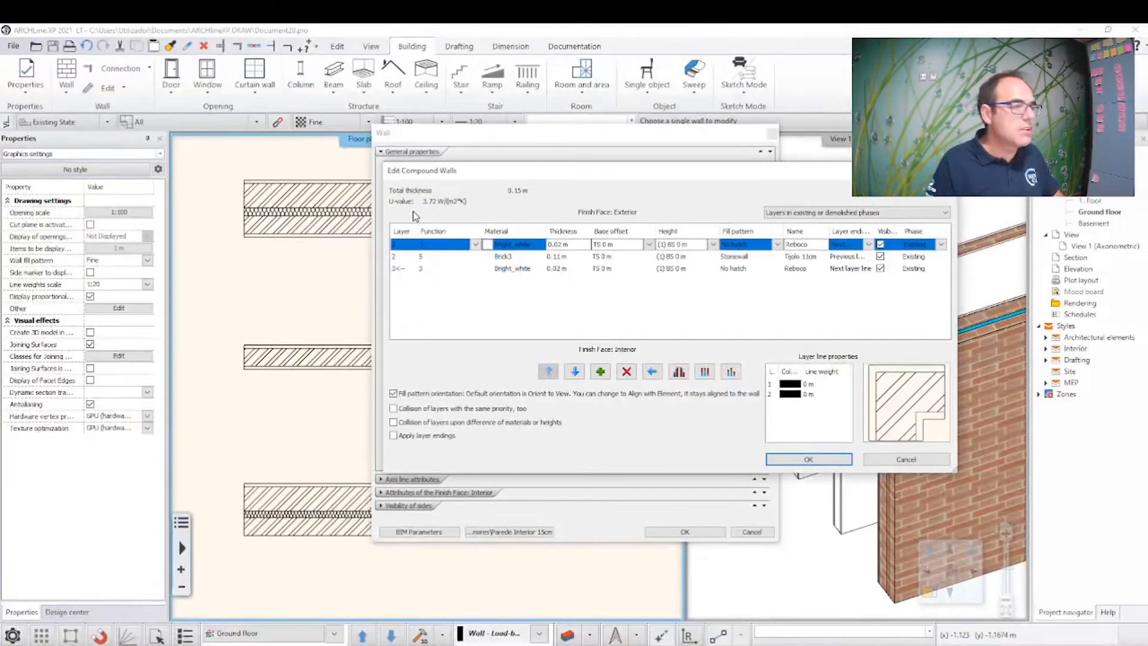
pyautogui.click(918, 464)
pyautogui.click(666, 531)
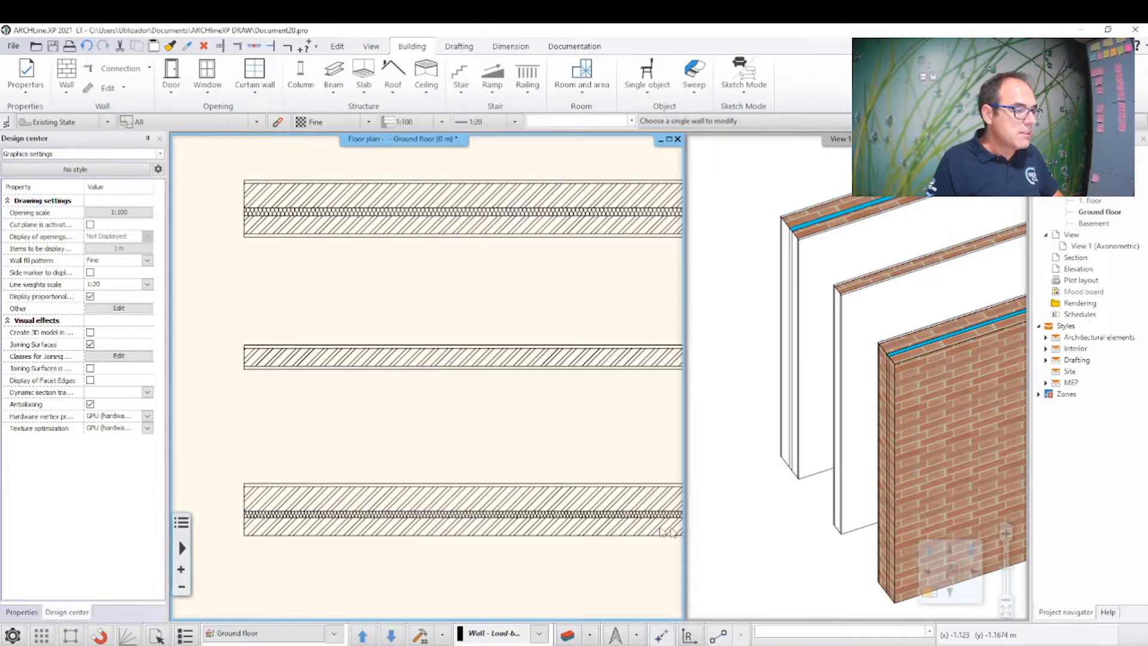
# Step: Inspect the layers and U-value of the 320 mm exterior wall with exposed brick, leaving its compound structure unchanged
pyautogui.click(412, 527)
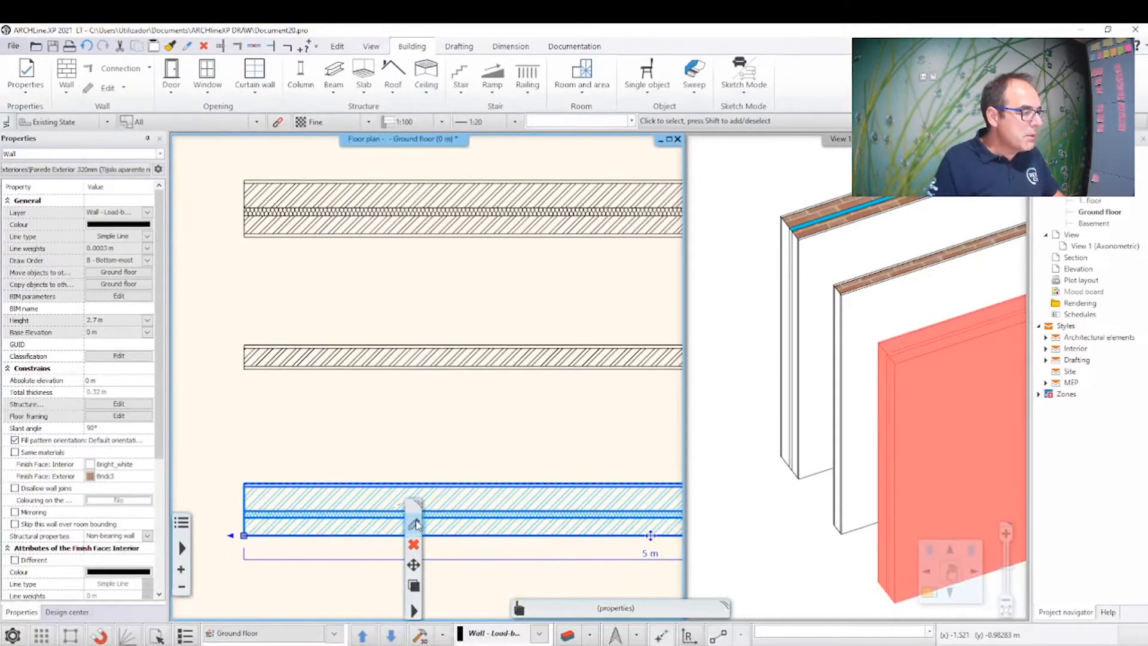
pyautogui.click(414, 524)
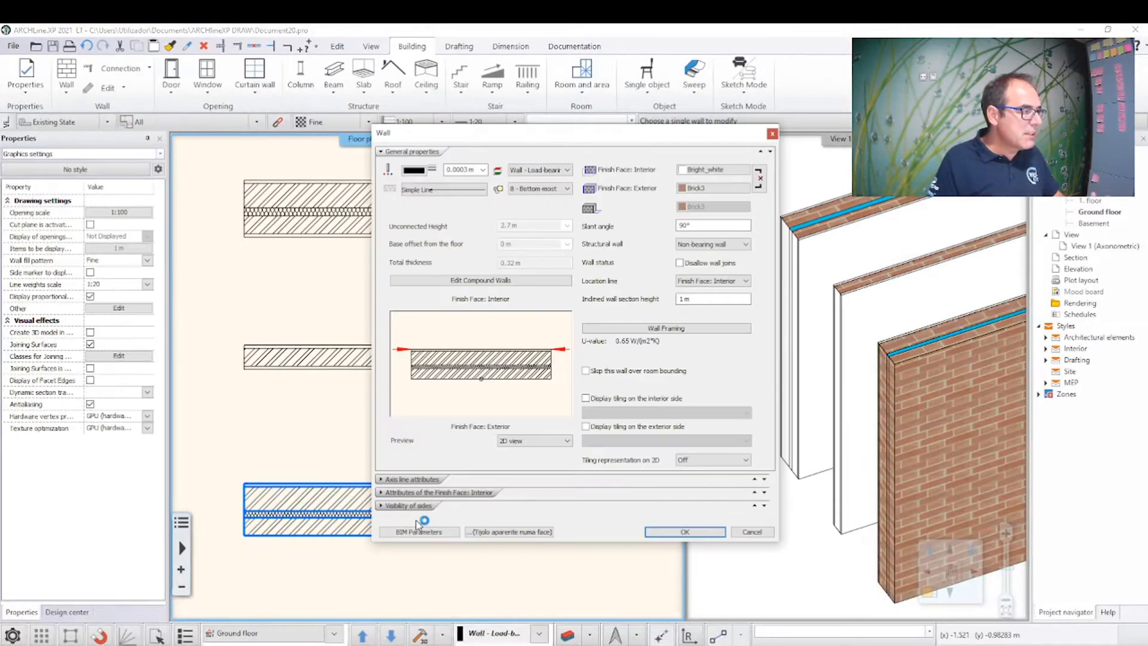
pyautogui.click(475, 281)
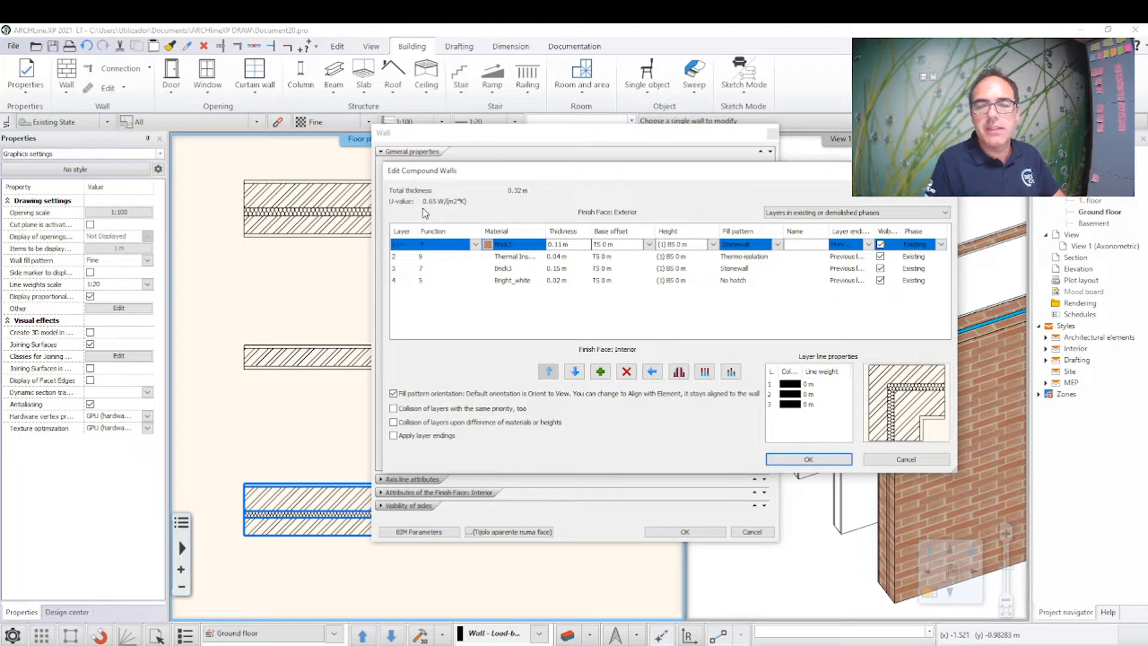
pyautogui.click(894, 462)
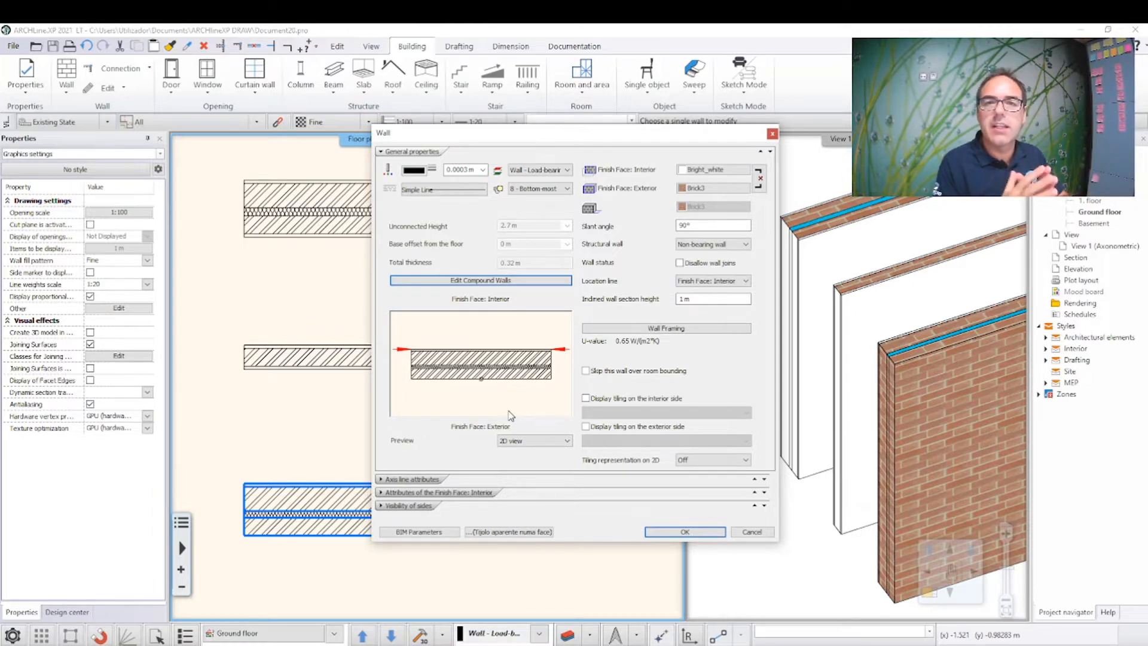
# Step: Examine the brick, thermal insulation and Bright_white layers in the exposed-brick wall's compound structure
pyautogui.click(409, 281)
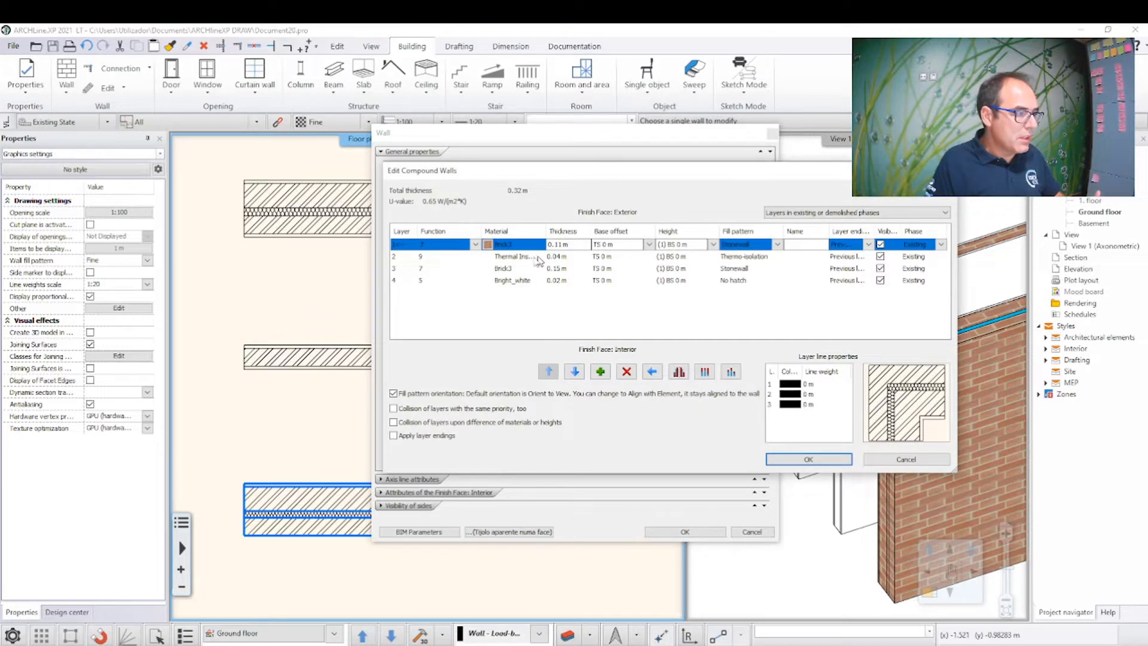
pyautogui.click(501, 256)
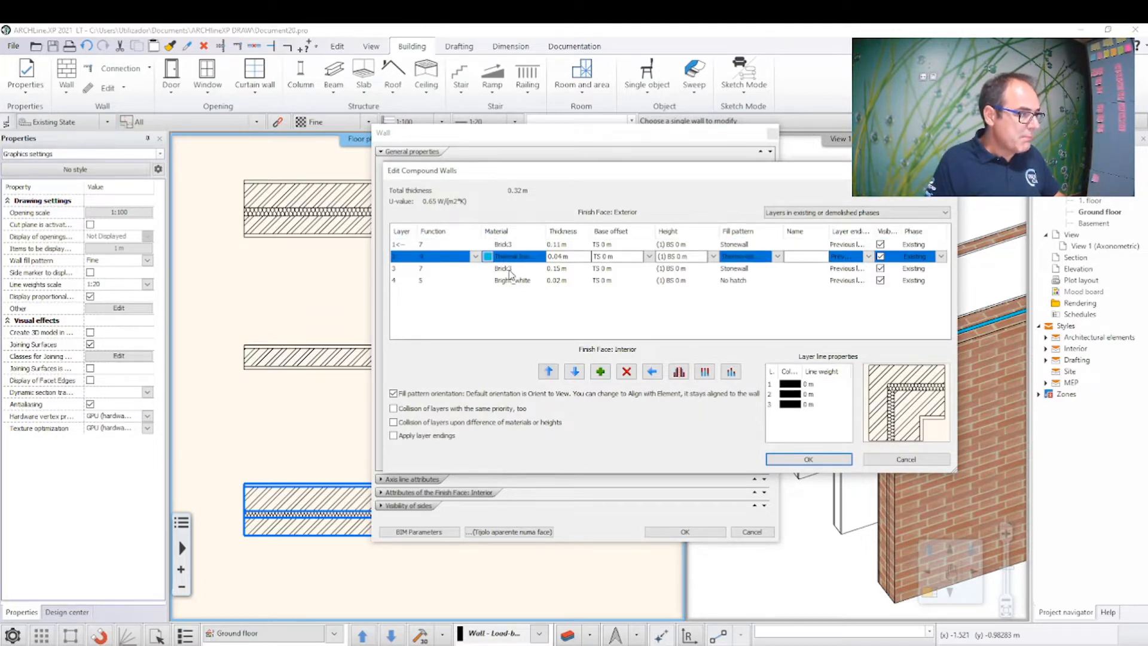
pyautogui.click(506, 268)
pyautogui.click(507, 280)
pyautogui.click(510, 247)
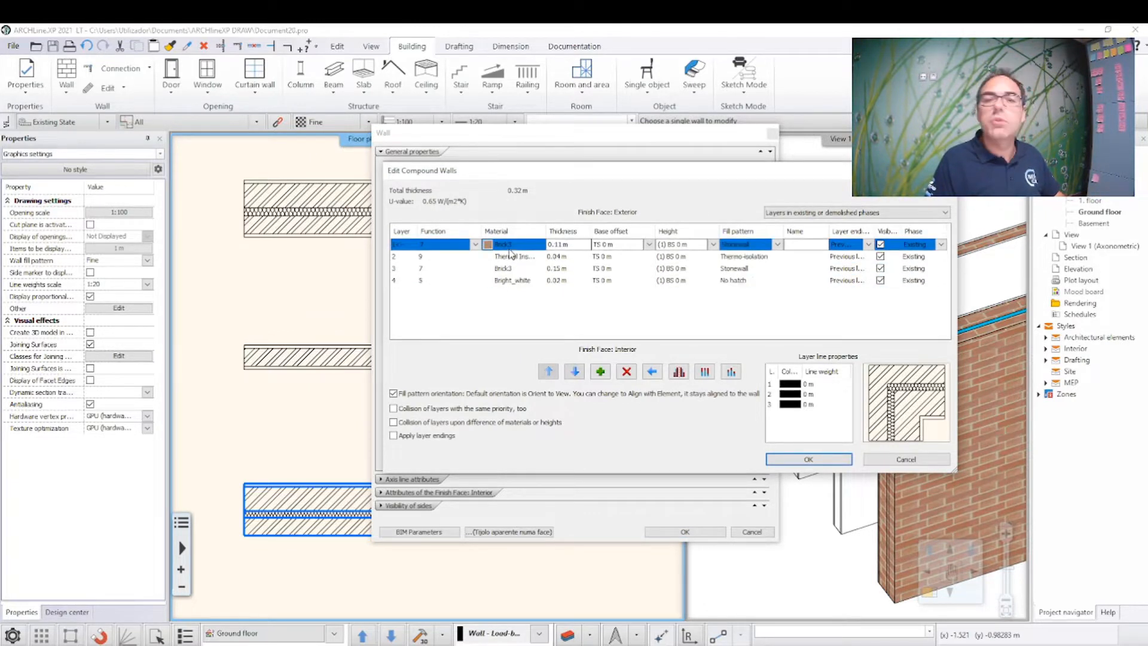
pyautogui.click(511, 261)
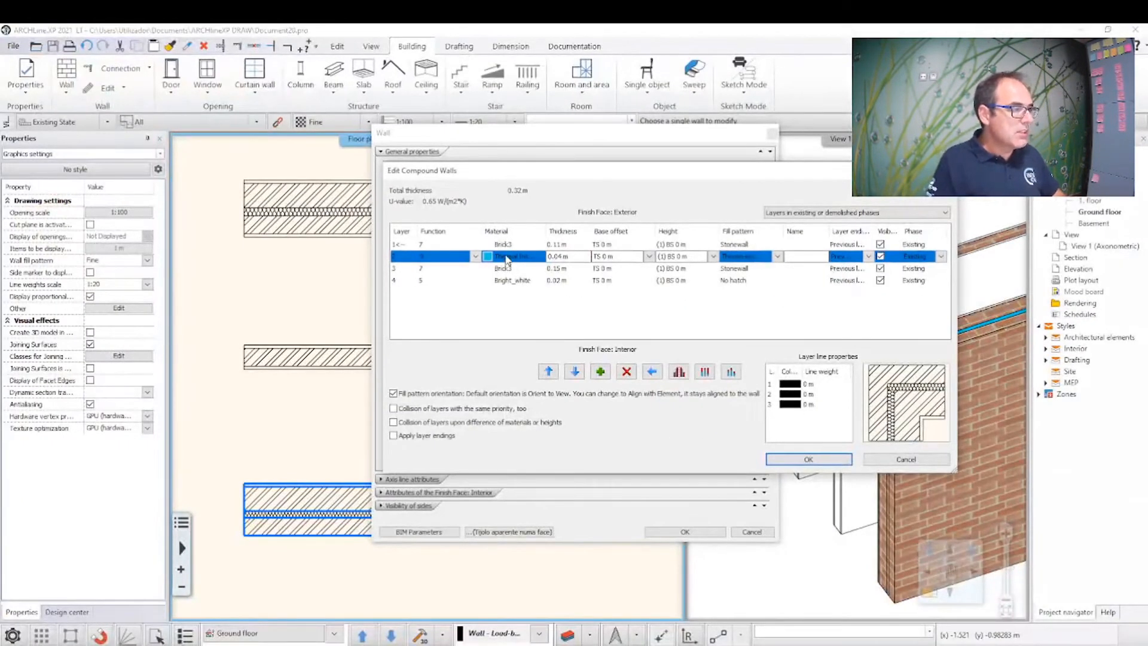
# Step: Open the settings of the Thermal Insulation 02 layer material and review its appearance, hatch and thermal parameters
pyautogui.click(506, 260)
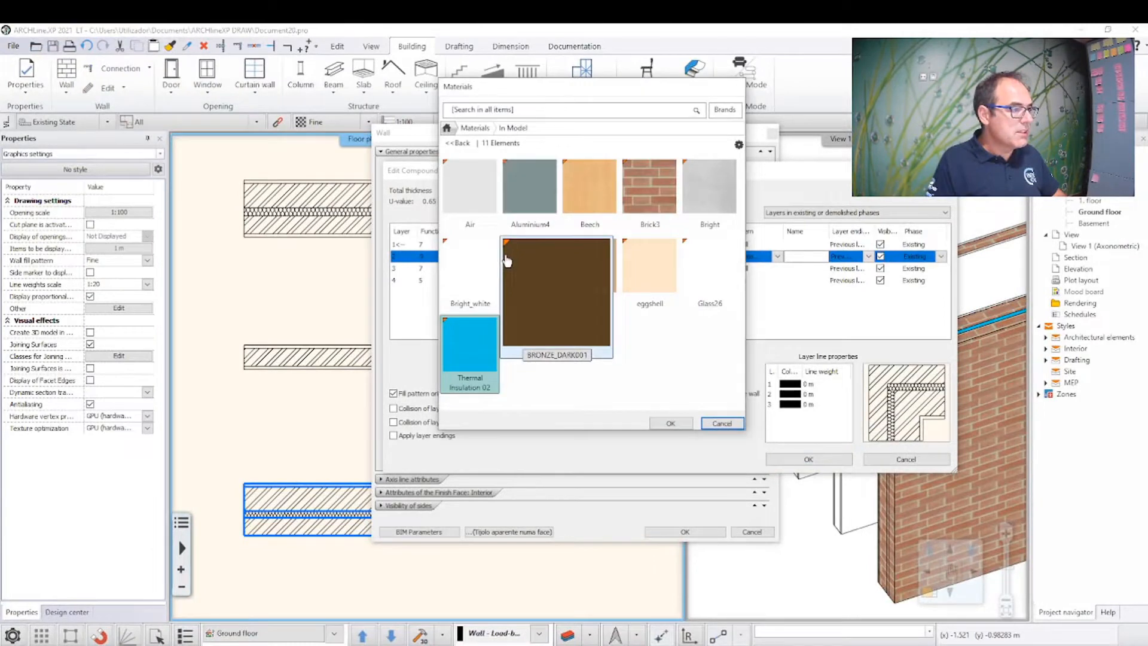
pyautogui.rightClick(476, 352)
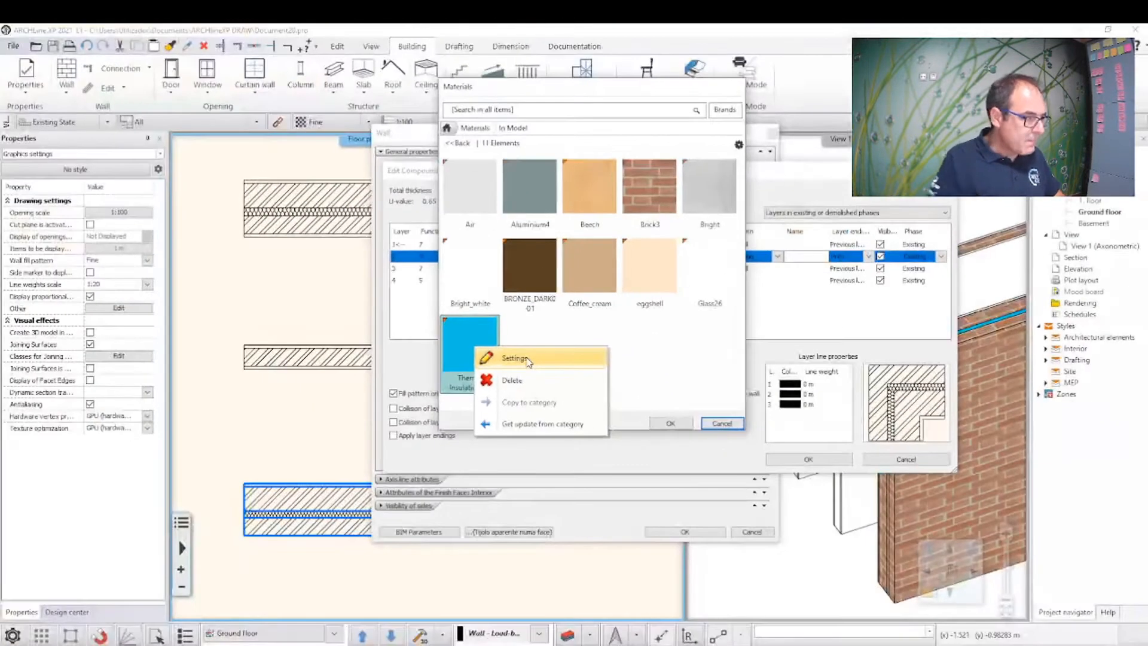
pyautogui.click(520, 358)
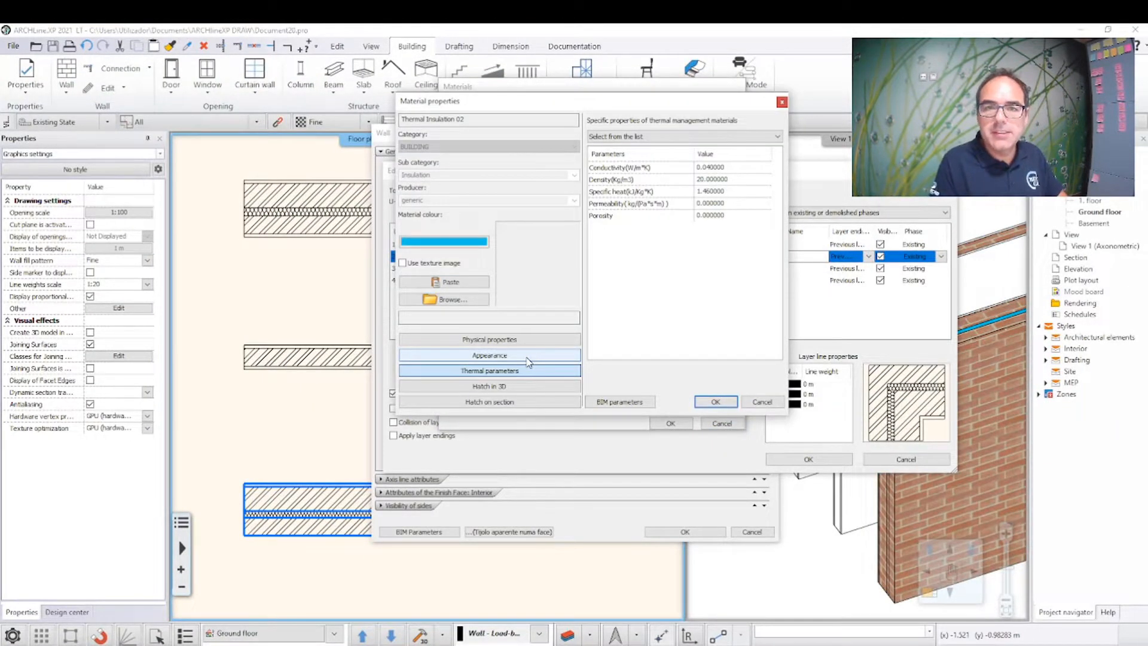
pyautogui.click(488, 355)
pyautogui.click(484, 371)
pyautogui.click(486, 385)
pyautogui.click(485, 399)
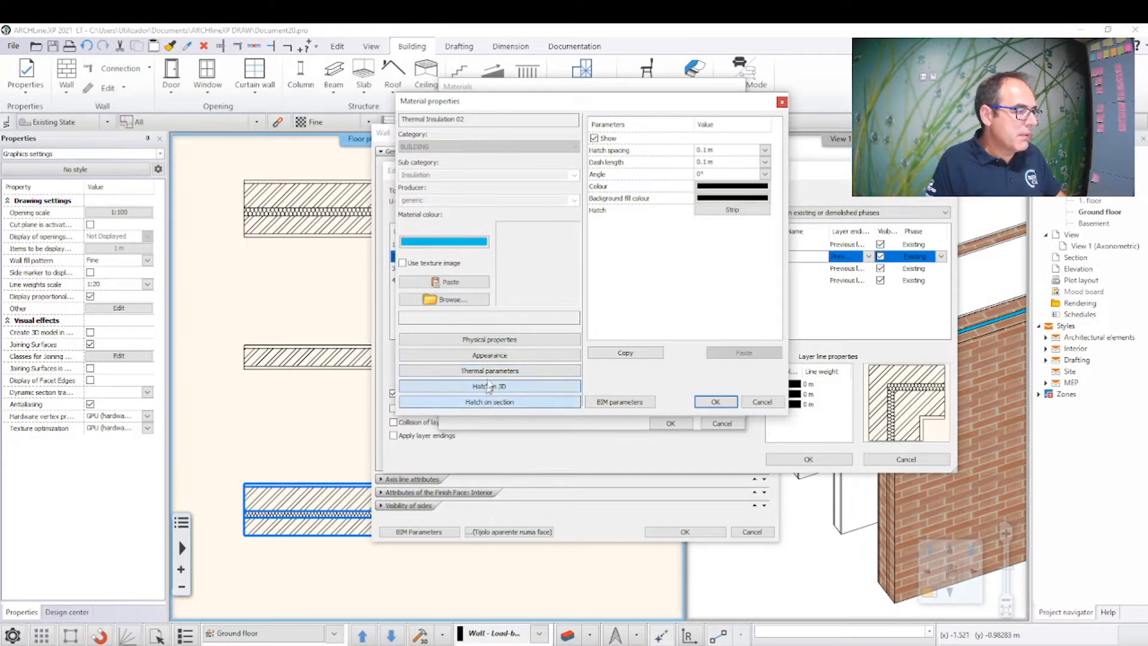
pyautogui.click(486, 374)
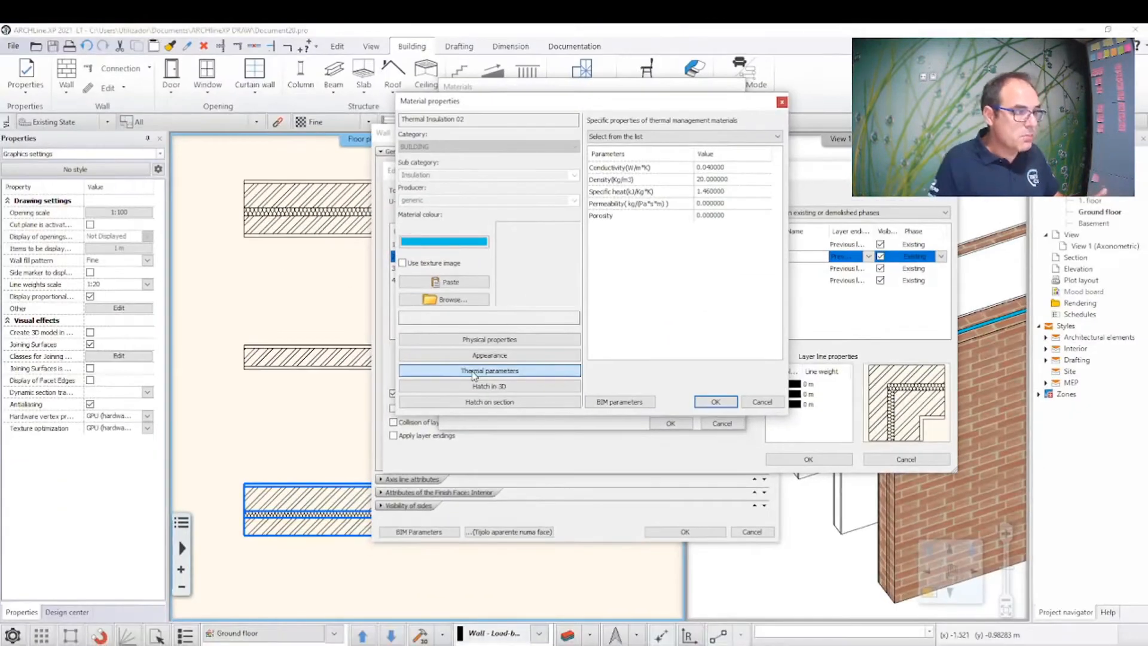
# Step: Examine the insulation's conductivity, density and specific heat, and close the material and wall settings without changing any values
pyautogui.click(721, 168)
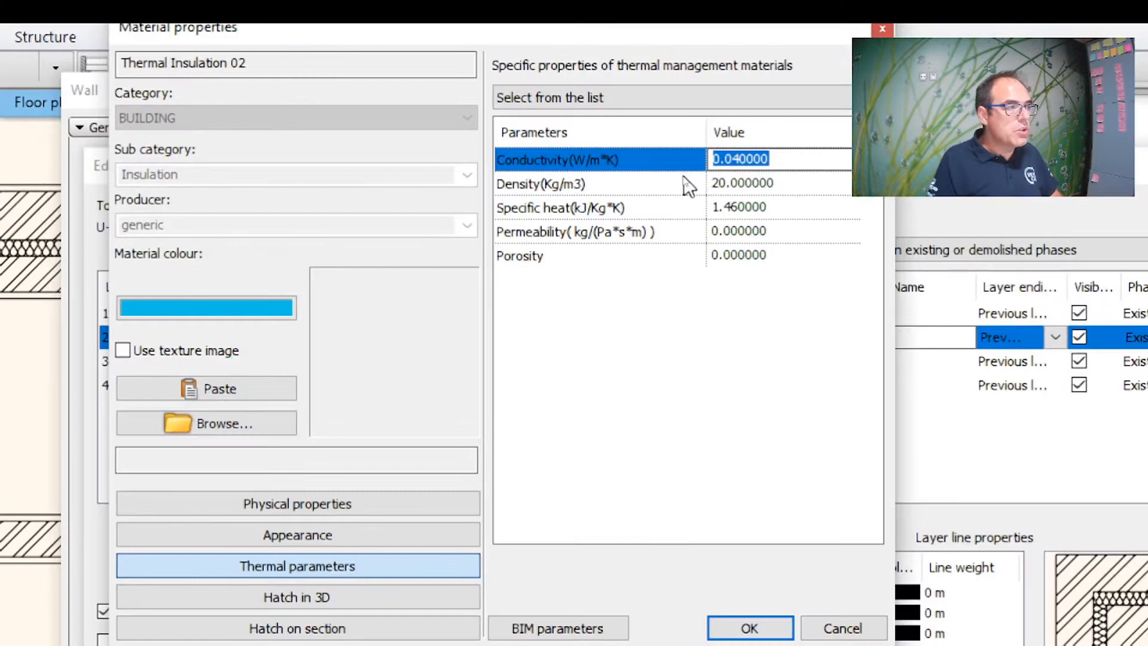
pyautogui.click(776, 186)
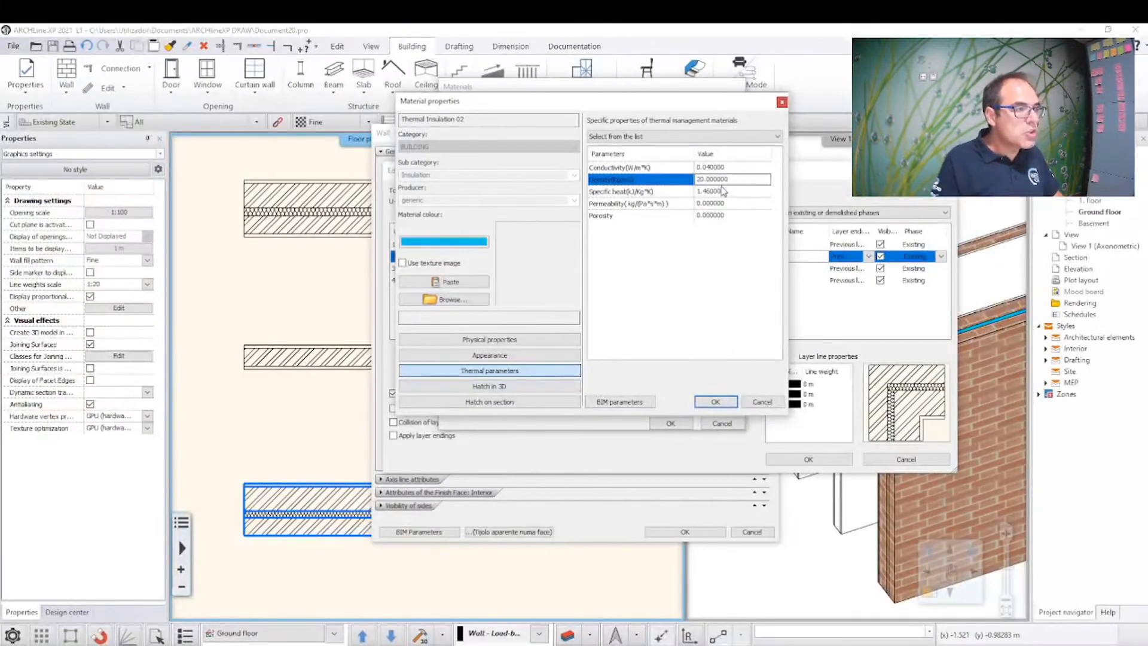
pyautogui.click(723, 191)
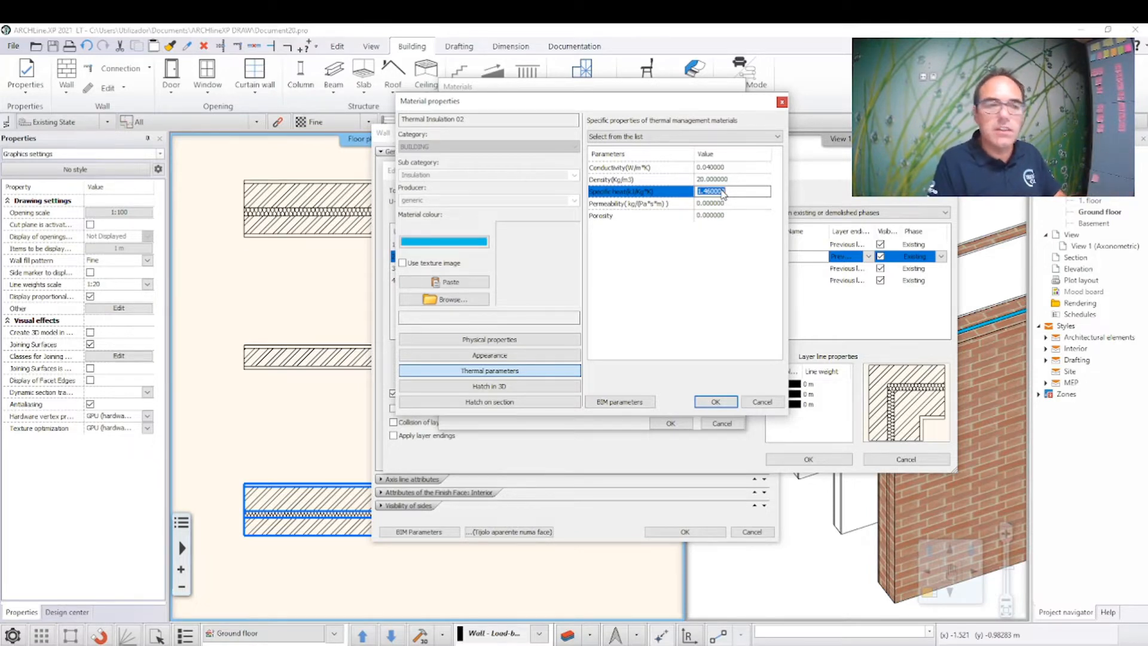
pyautogui.click(715, 401)
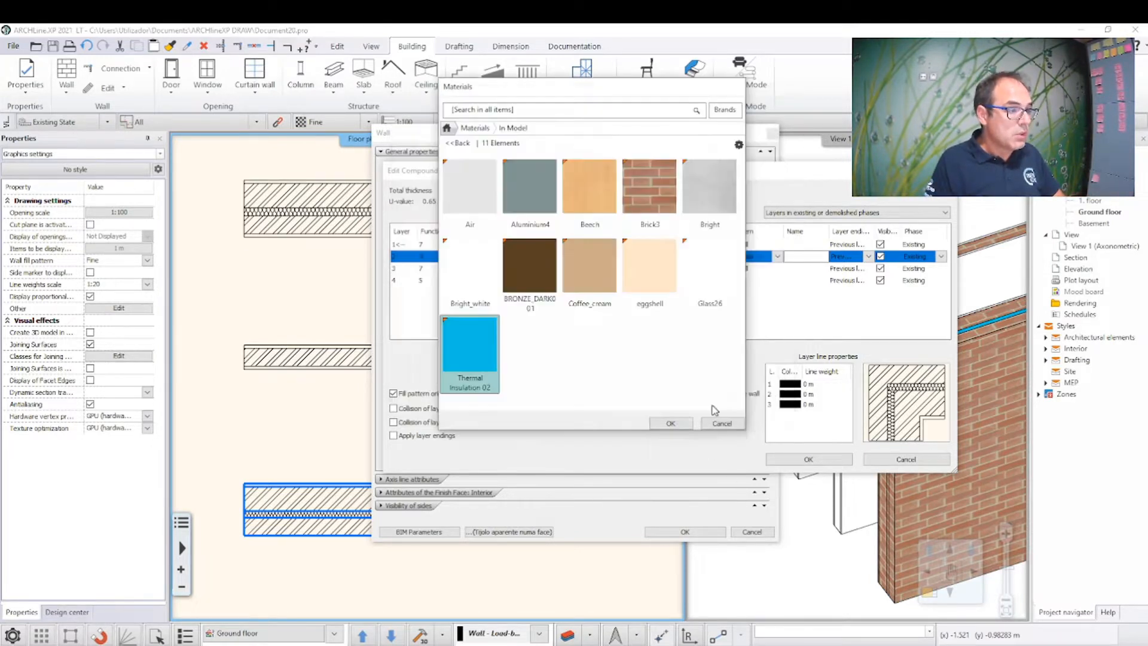
pyautogui.click(670, 424)
pyautogui.click(808, 459)
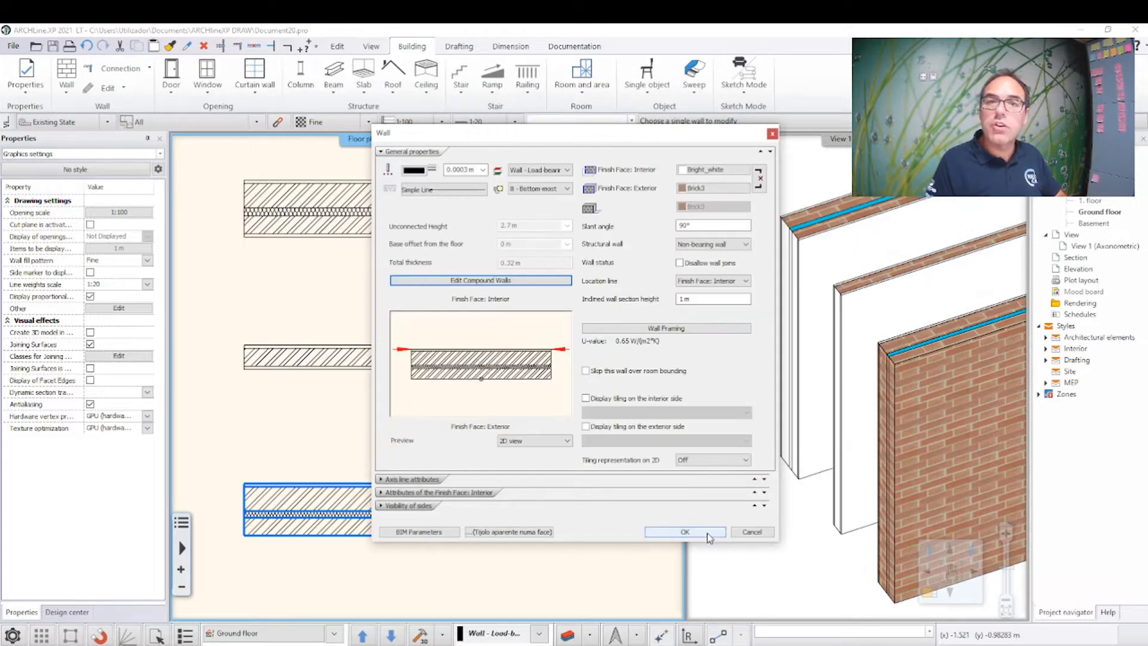
pyautogui.click(684, 532)
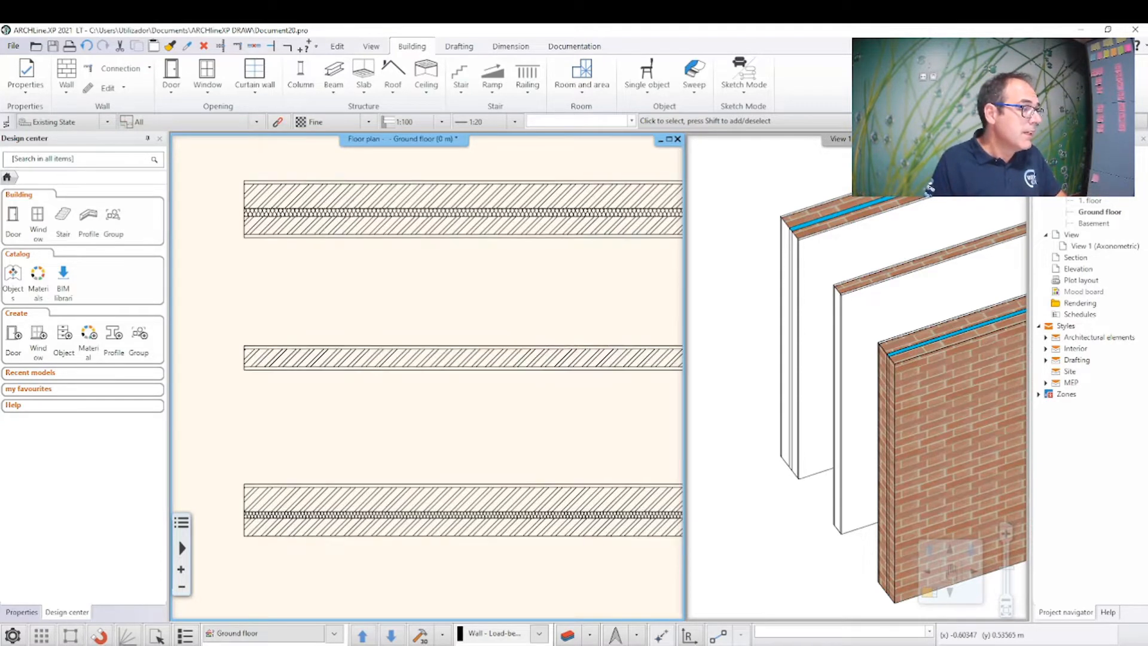
# Step: Create a new material in the materials catalog using etle-.jpg as its texture image, and accept the image's name for it
pyautogui.moveTo(551, 423); pyautogui.dragTo(512, 393, button='middle')
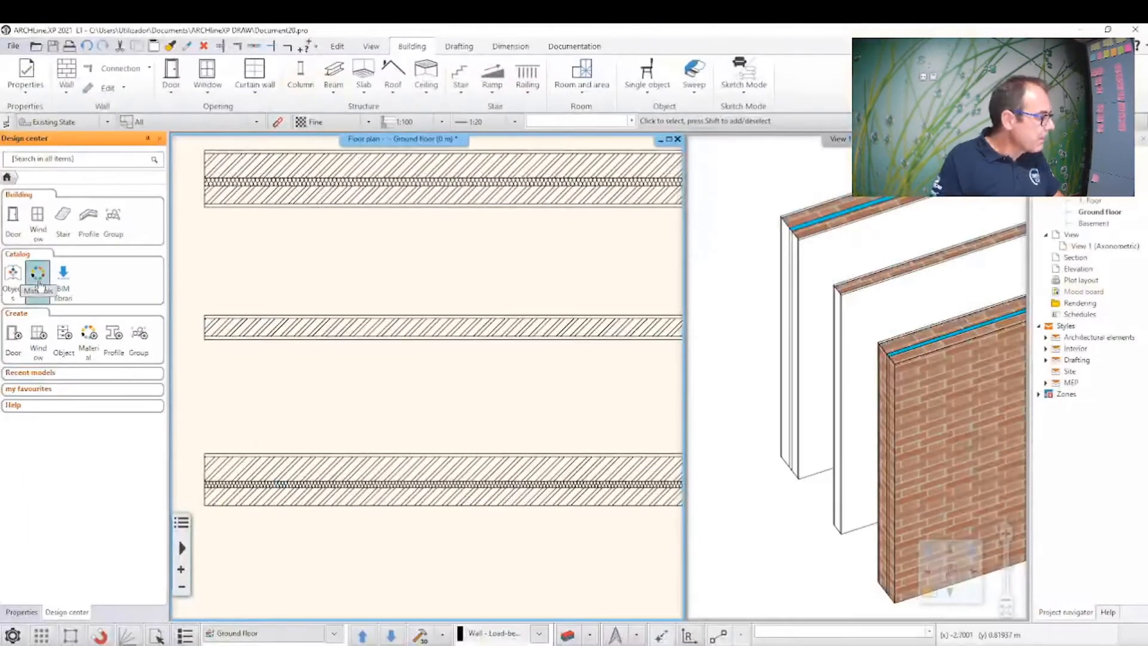
pyautogui.click(36, 281)
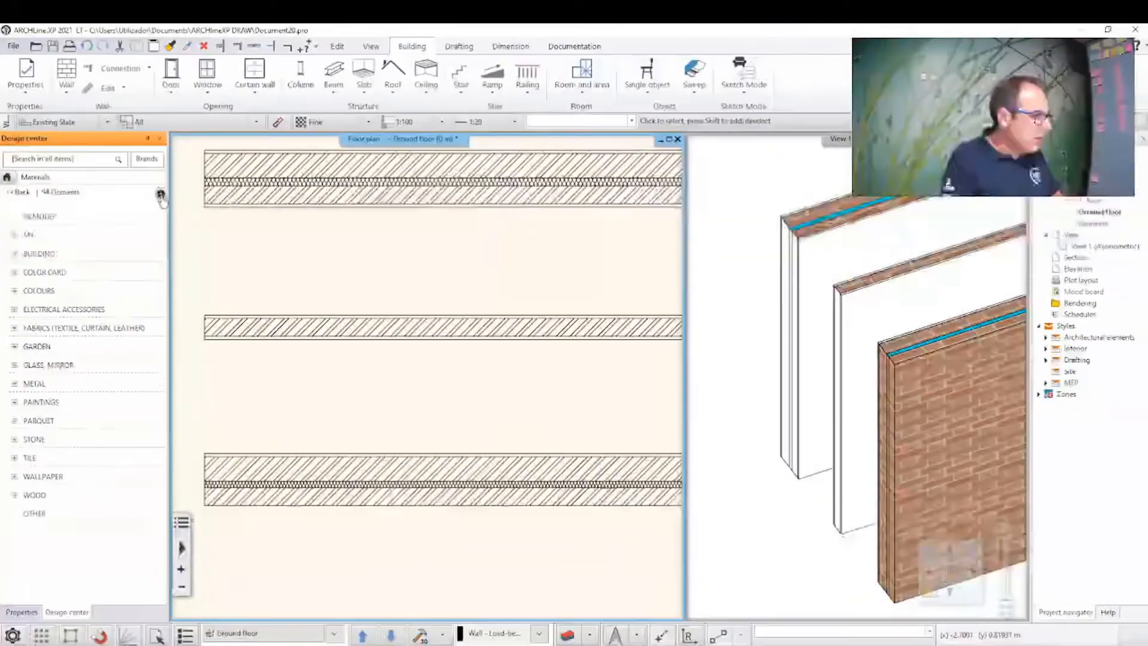
pyautogui.click(161, 196)
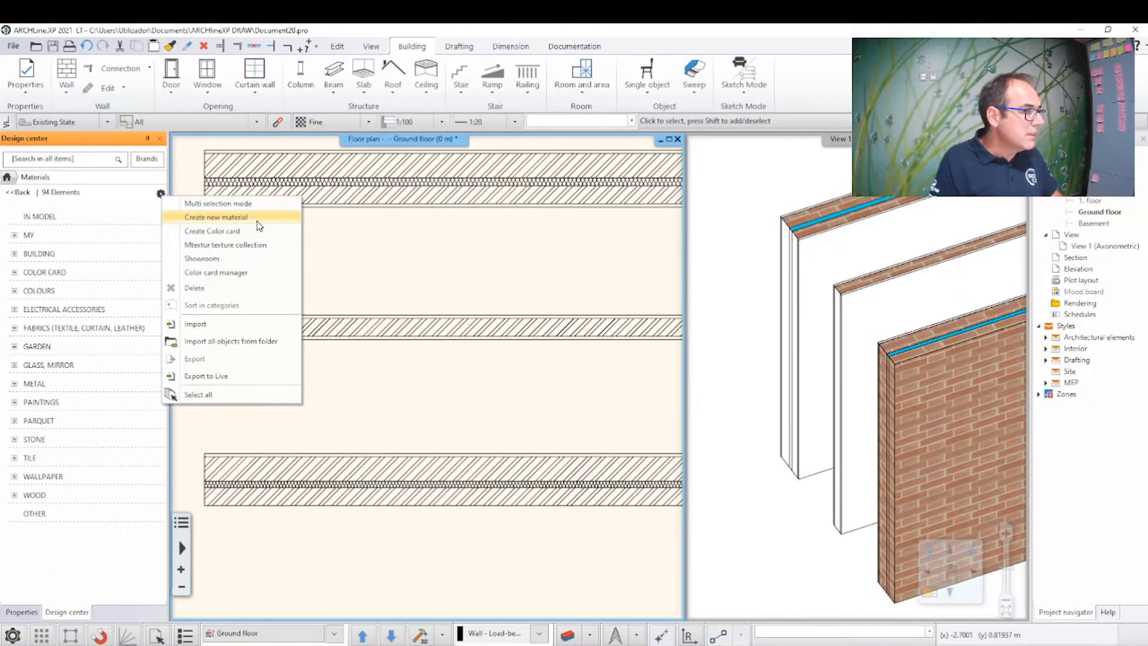
pyautogui.click(259, 225)
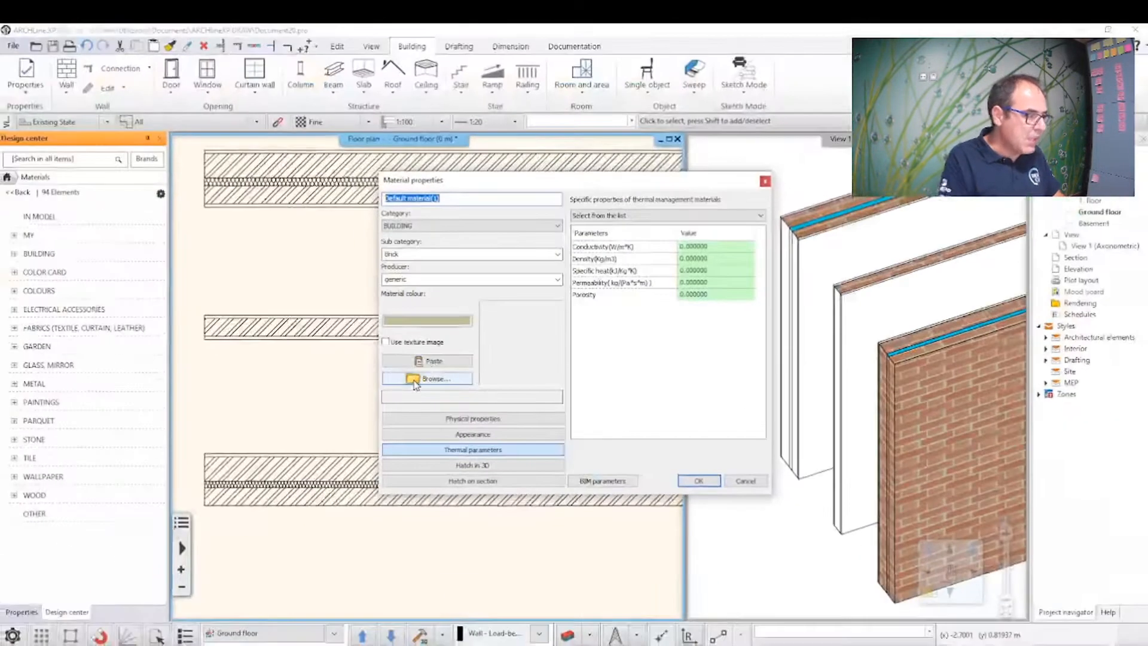
pyautogui.click(413, 379)
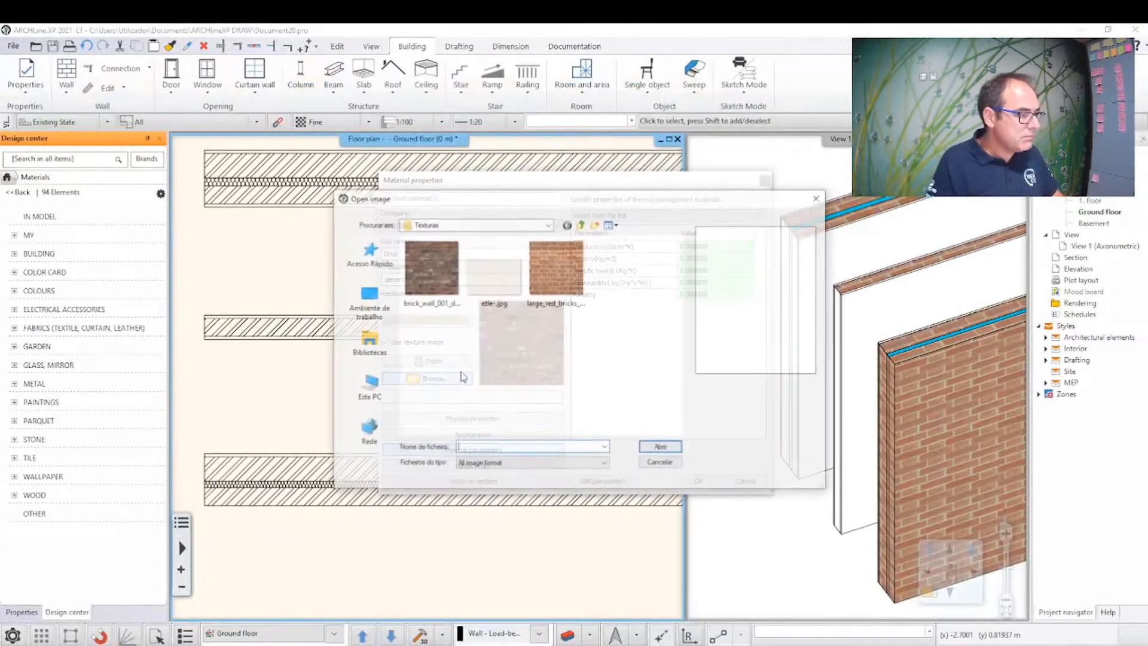
pyautogui.click(493, 277)
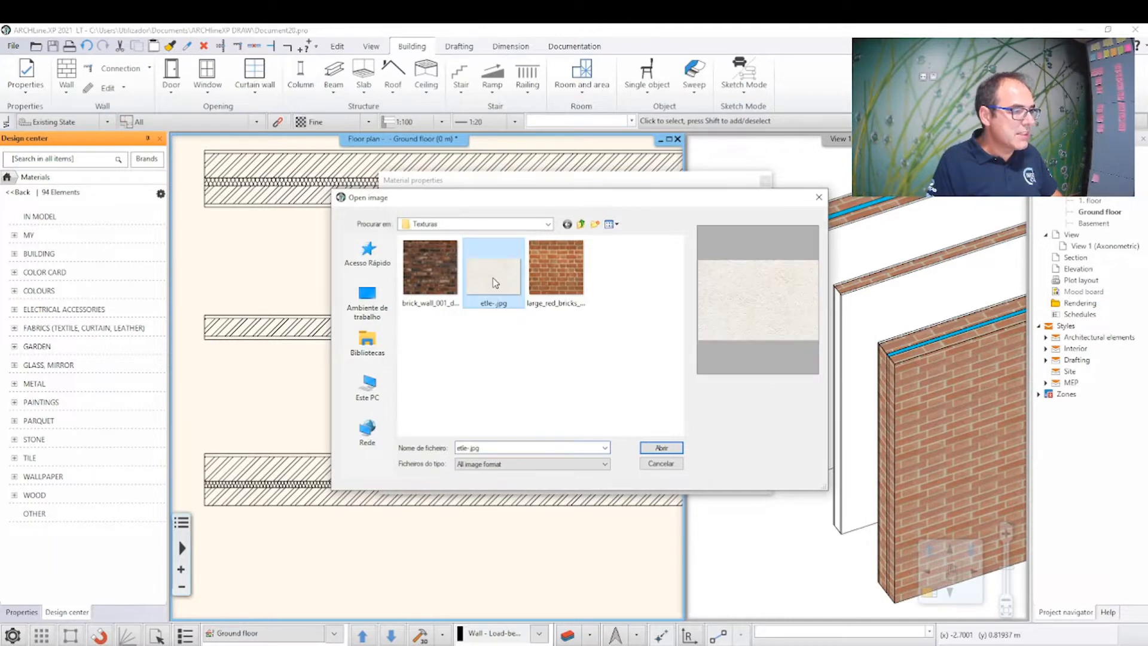
pyautogui.click(661, 449)
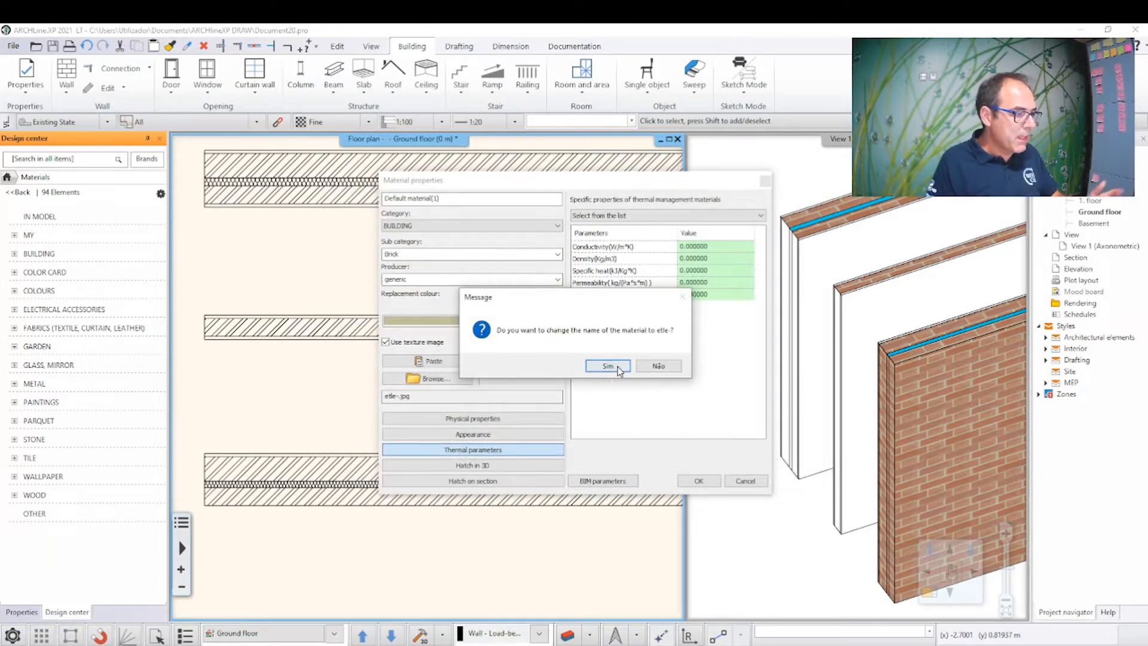
pyautogui.click(618, 369)
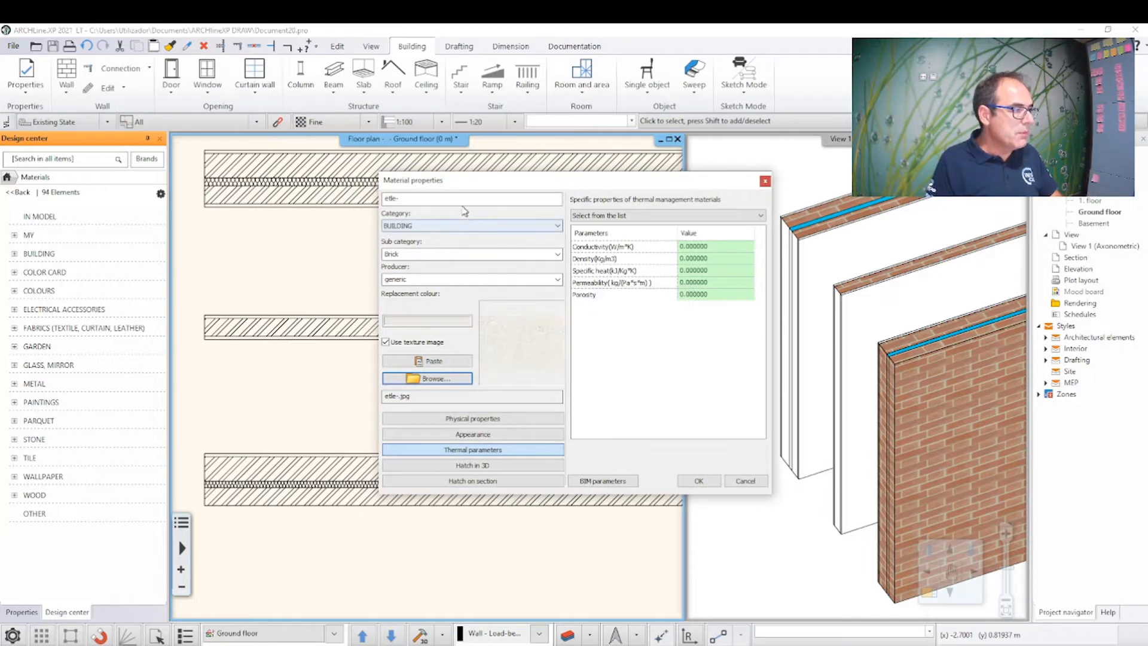
# Step: Rename the new material as Reboco tradicional
pyautogui.moveTo(458, 205); pyautogui.dragTo(373, 198)
pyautogui.write('R')
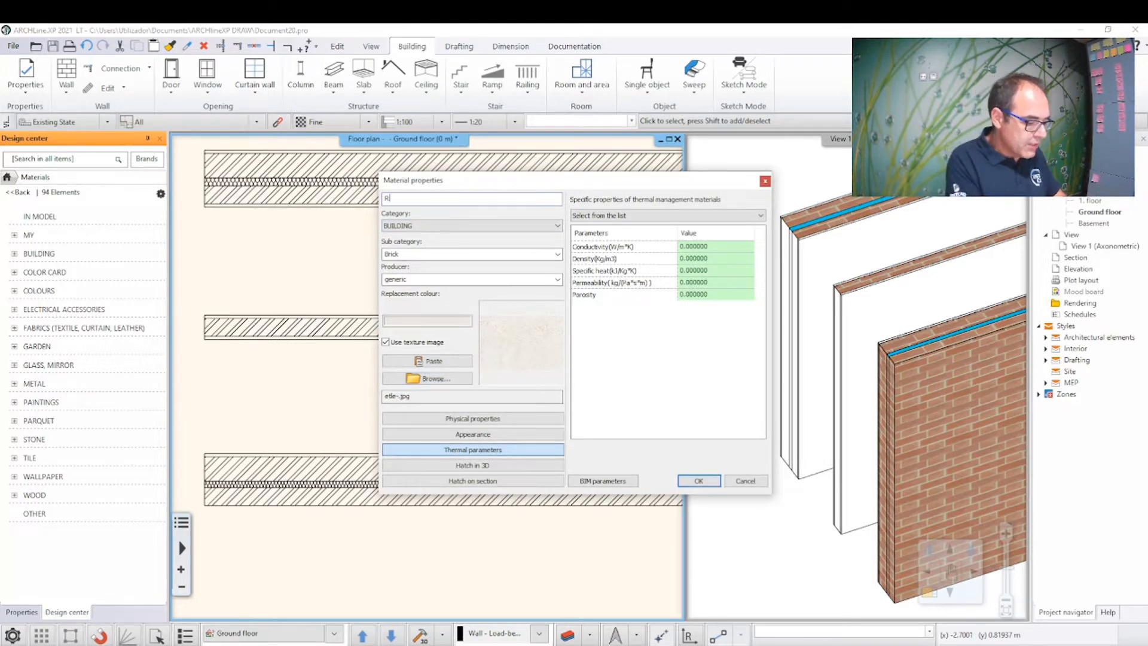
pyautogui.write('eboco ')
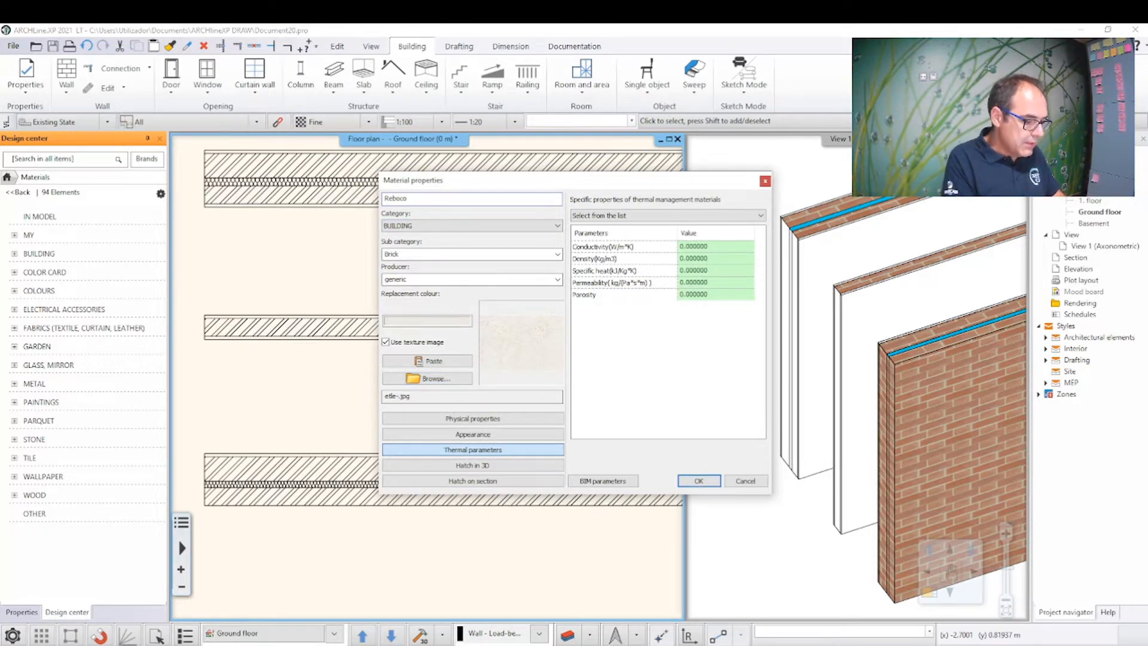
pyautogui.write('tradicional')
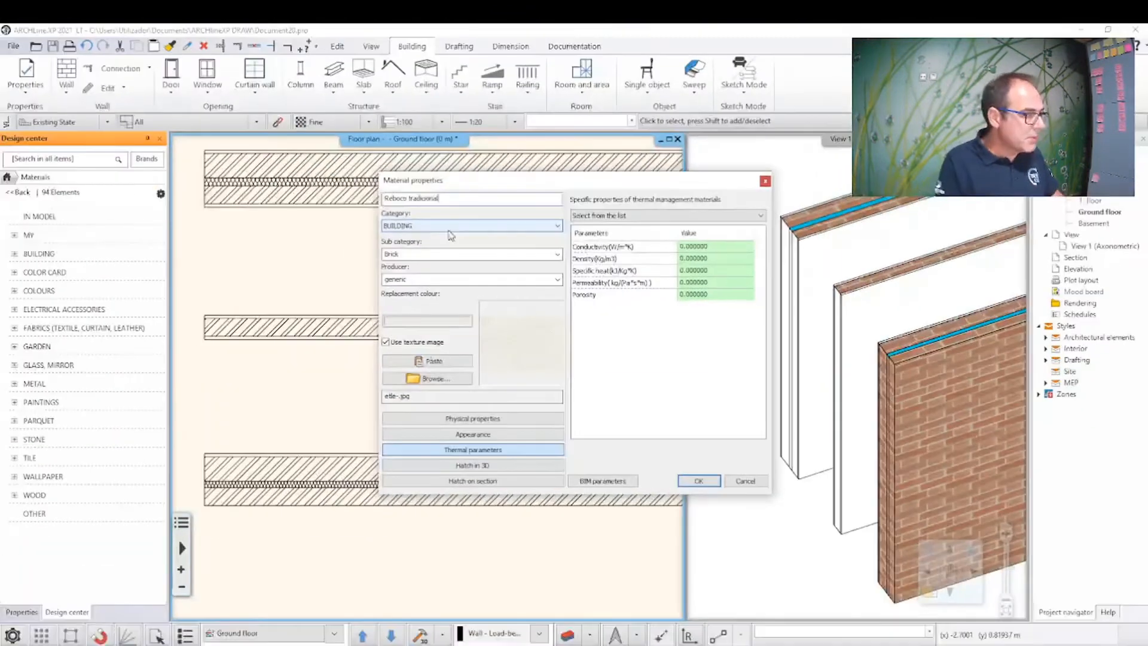
# Step: Assign the material to the MY category with subcategory Revestimentos and producer Ibercad
pyautogui.click(449, 227)
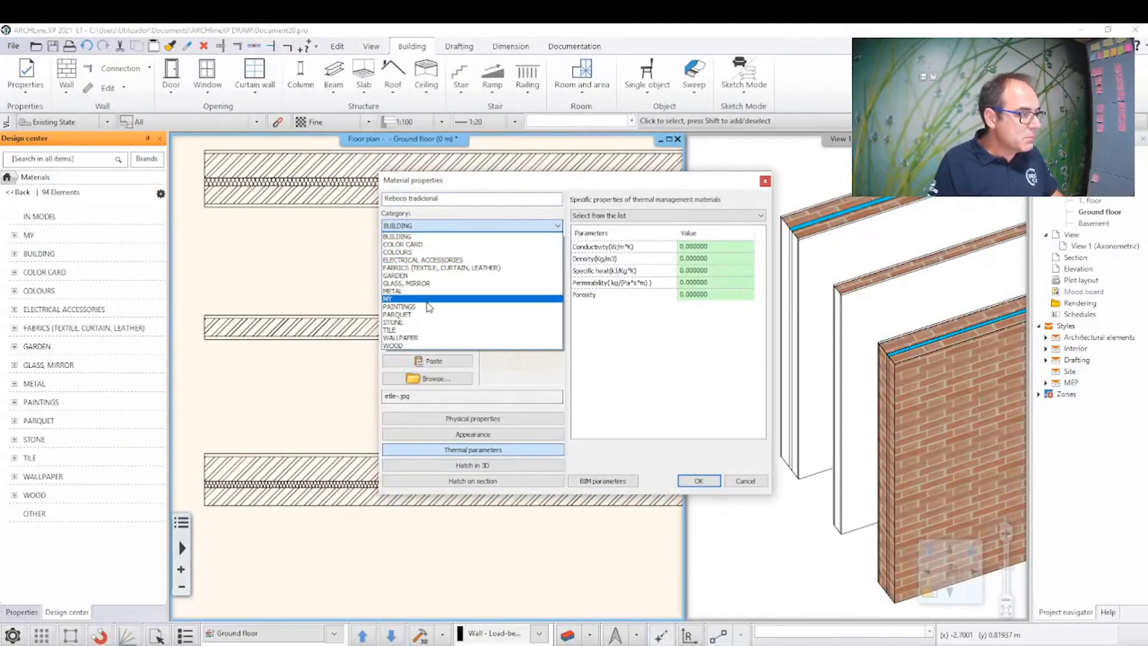
pyautogui.click(426, 301)
pyautogui.click(441, 257)
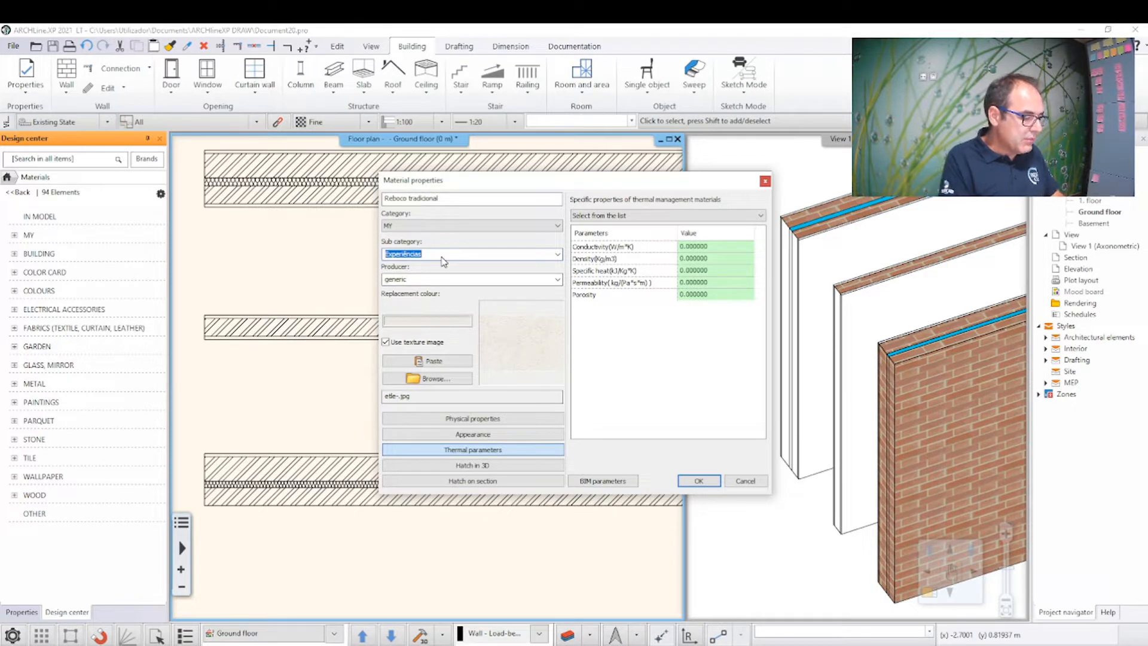
pyautogui.write('Revestimentos')
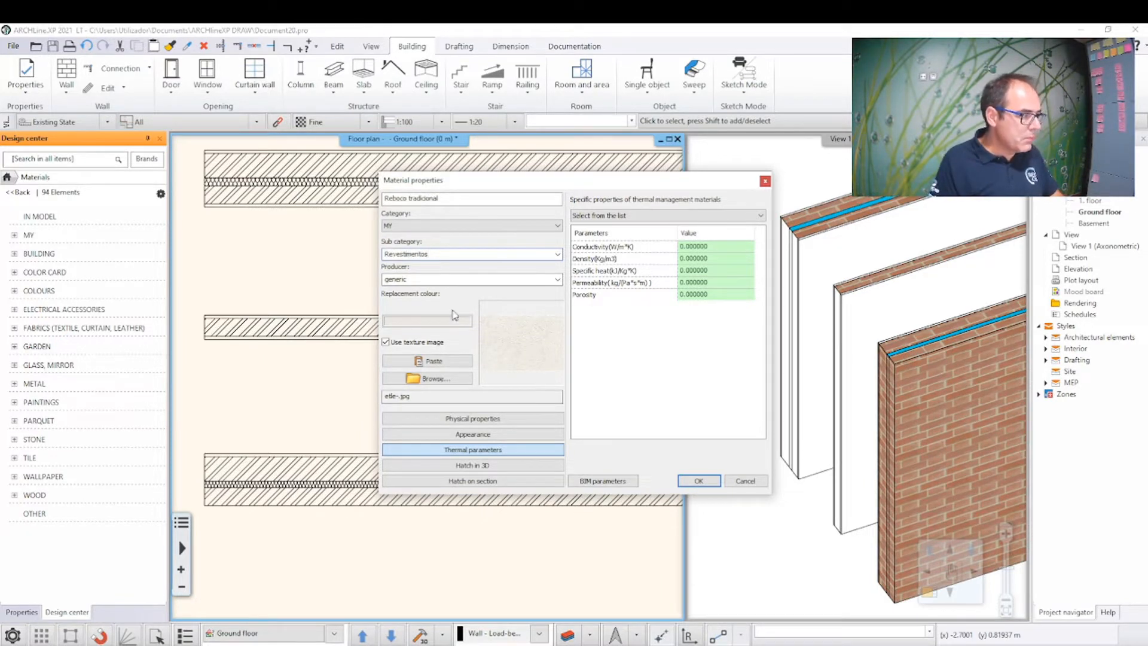
pyautogui.doubleClick(442, 281)
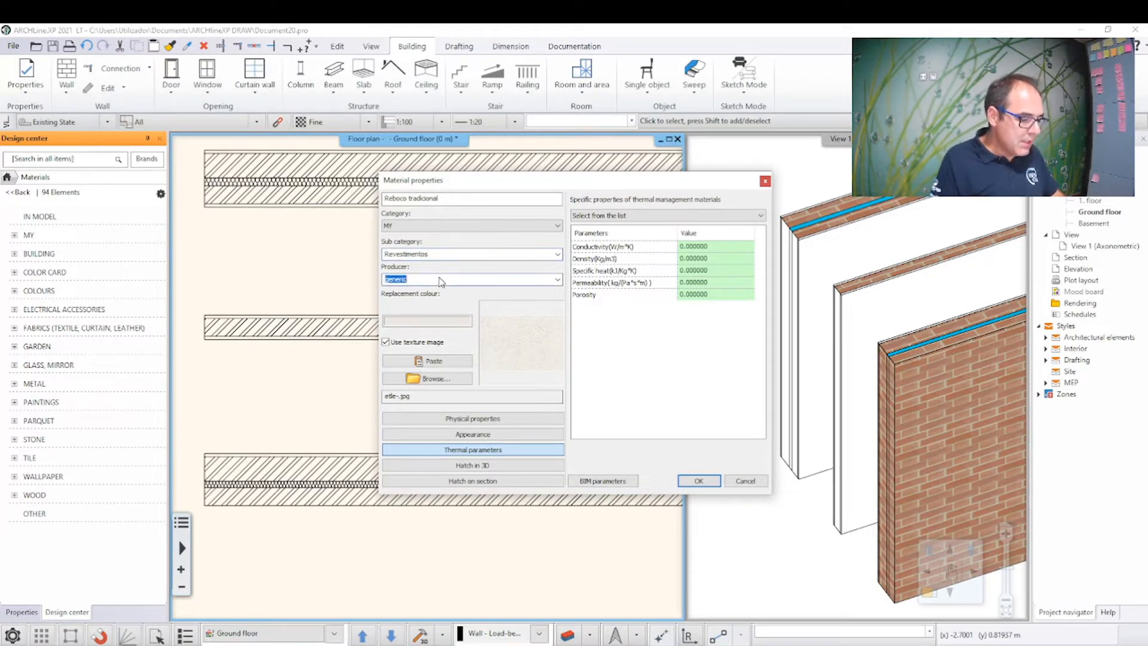
pyautogui.write('Ibbercad')
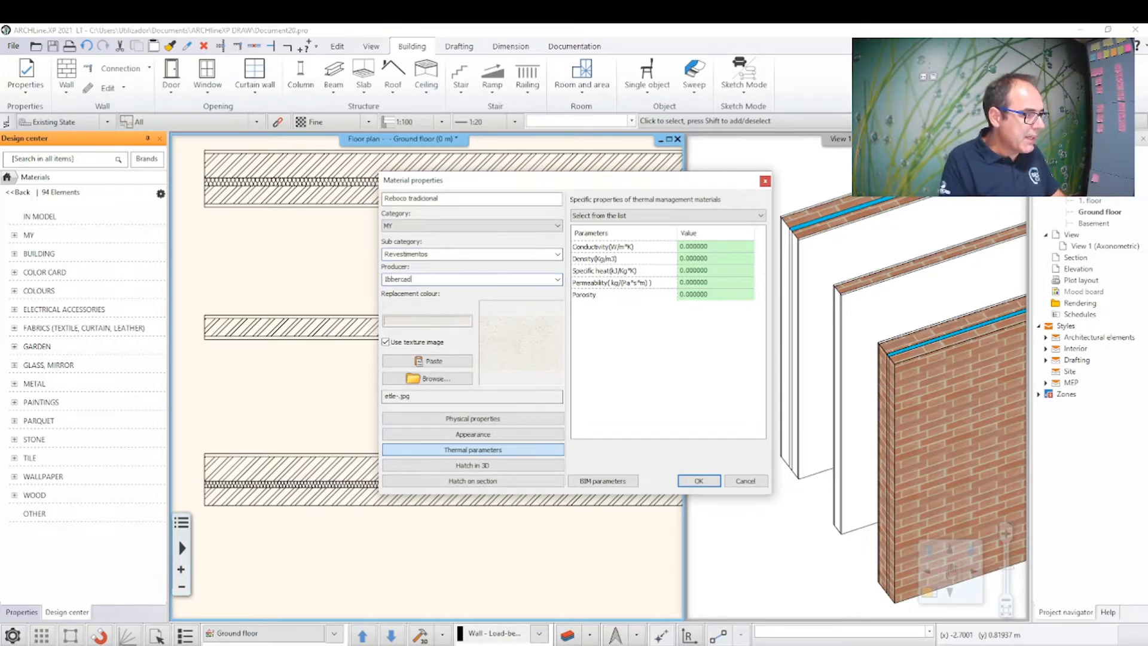
pyautogui.press('BackSpace')
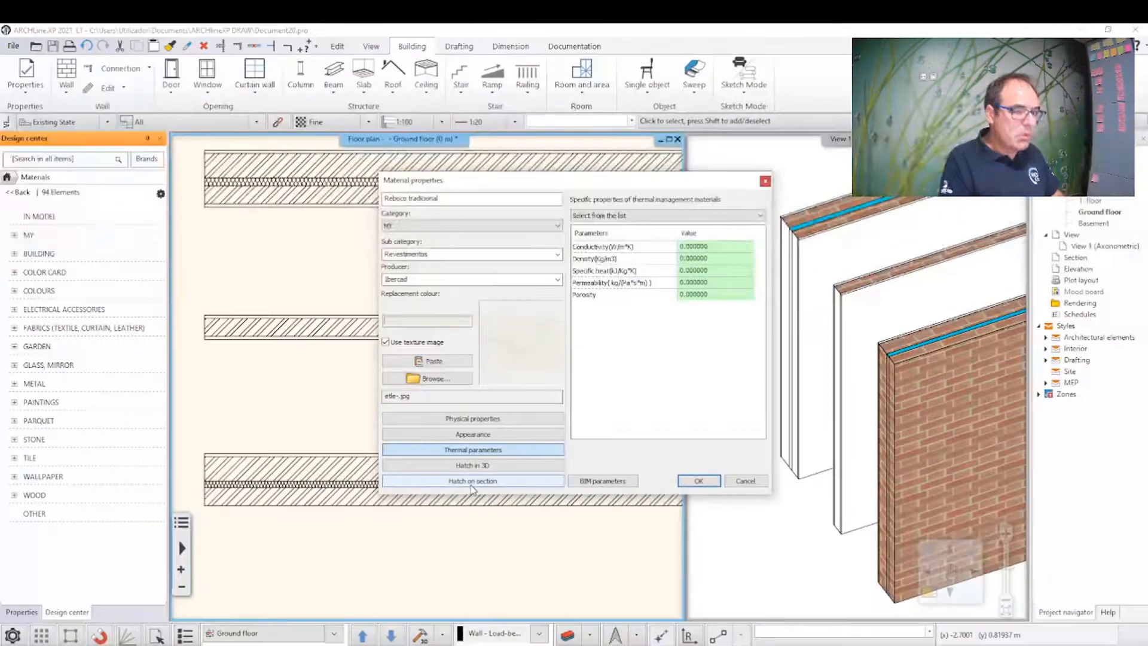
# Step: Turn off both the section hatch and the 3D hatch for the Reboco tradicional material
pyautogui.click(471, 481)
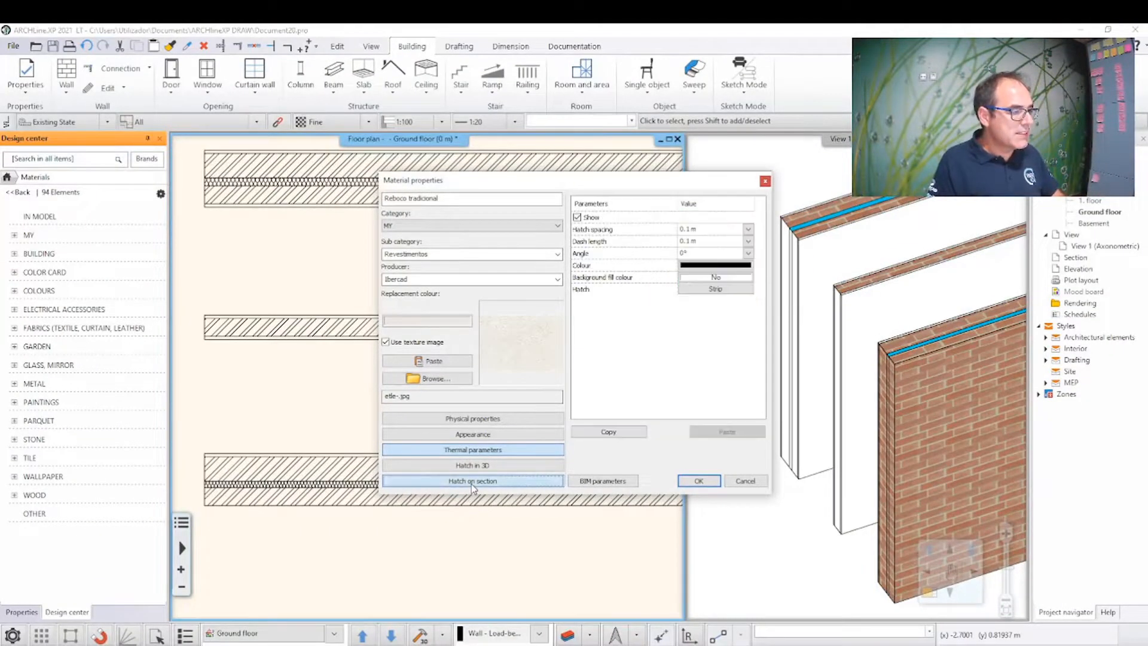
pyautogui.click(577, 218)
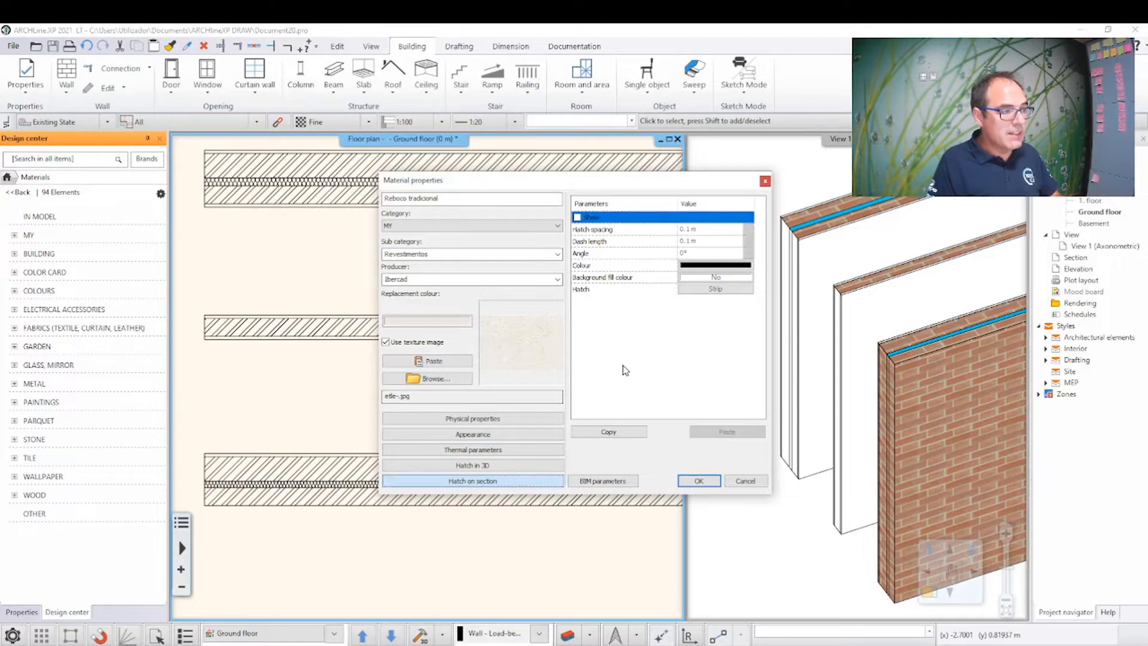
pyautogui.click(489, 465)
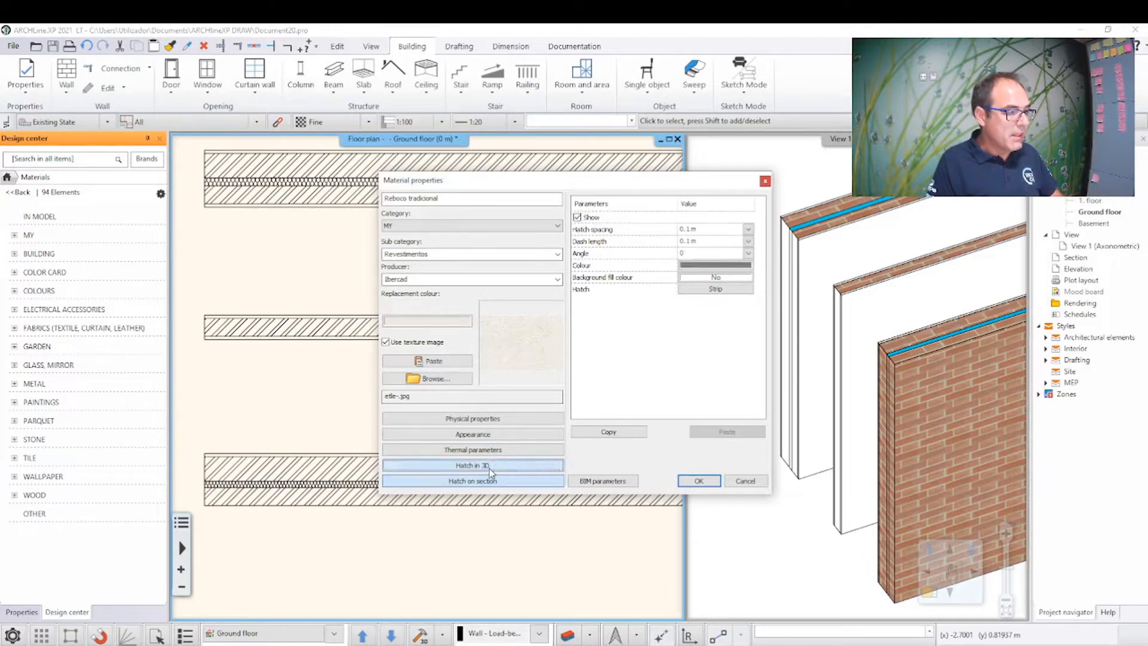
pyautogui.click(577, 217)
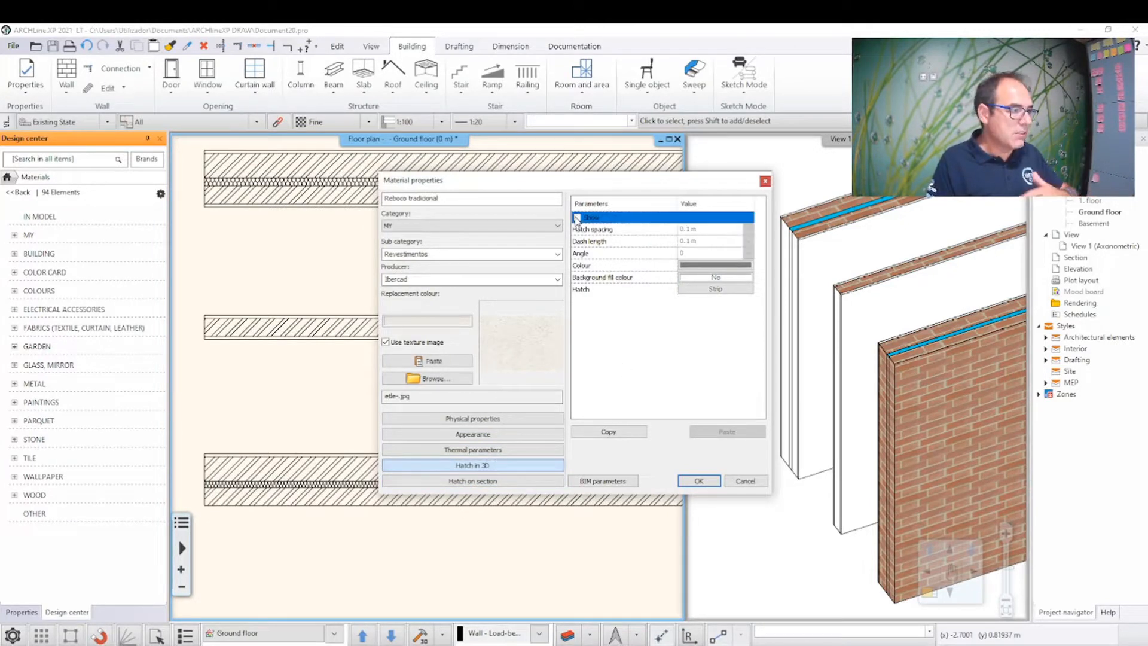
# Step: Set Reboco tradicional's conductivity to 0.35 W/m*K, density to 1000 kg/m3 and specific heat to 0.26 kJ/kg*K, and save the material
pyautogui.click(466, 453)
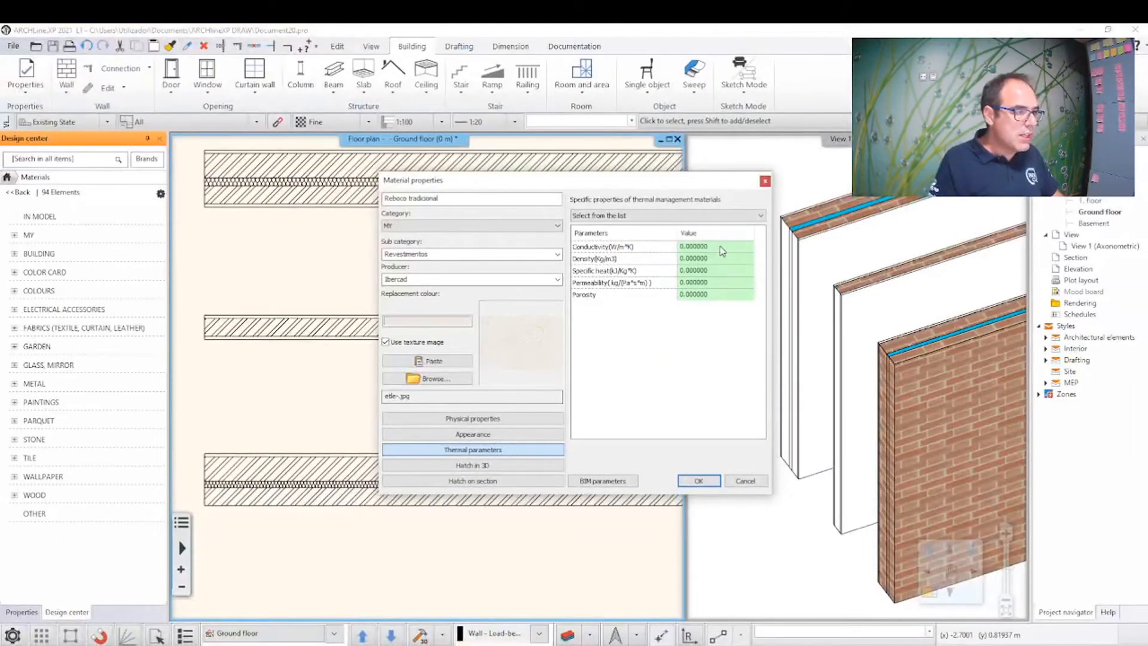
pyautogui.click(720, 247)
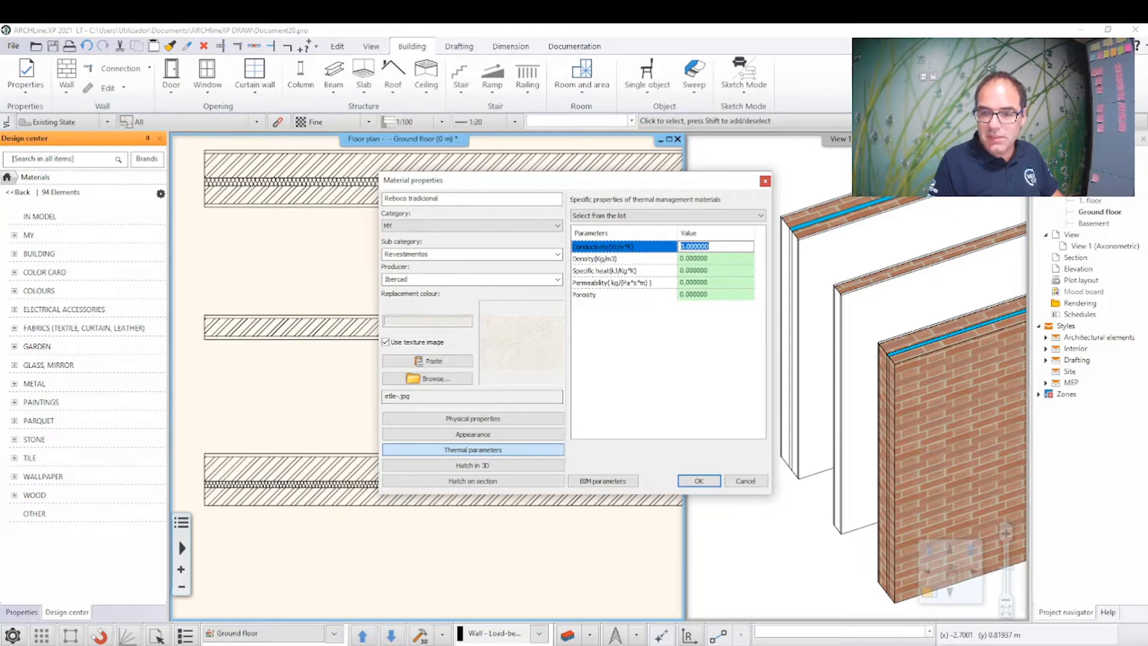
pyautogui.write('0.35')
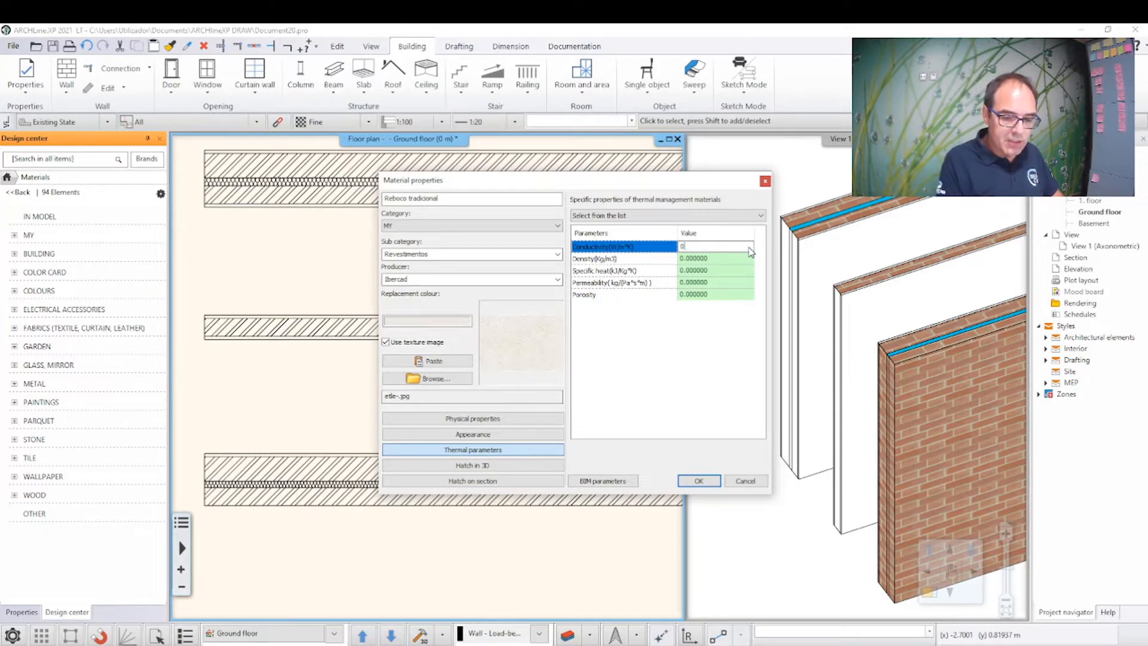
pyautogui.click(721, 259)
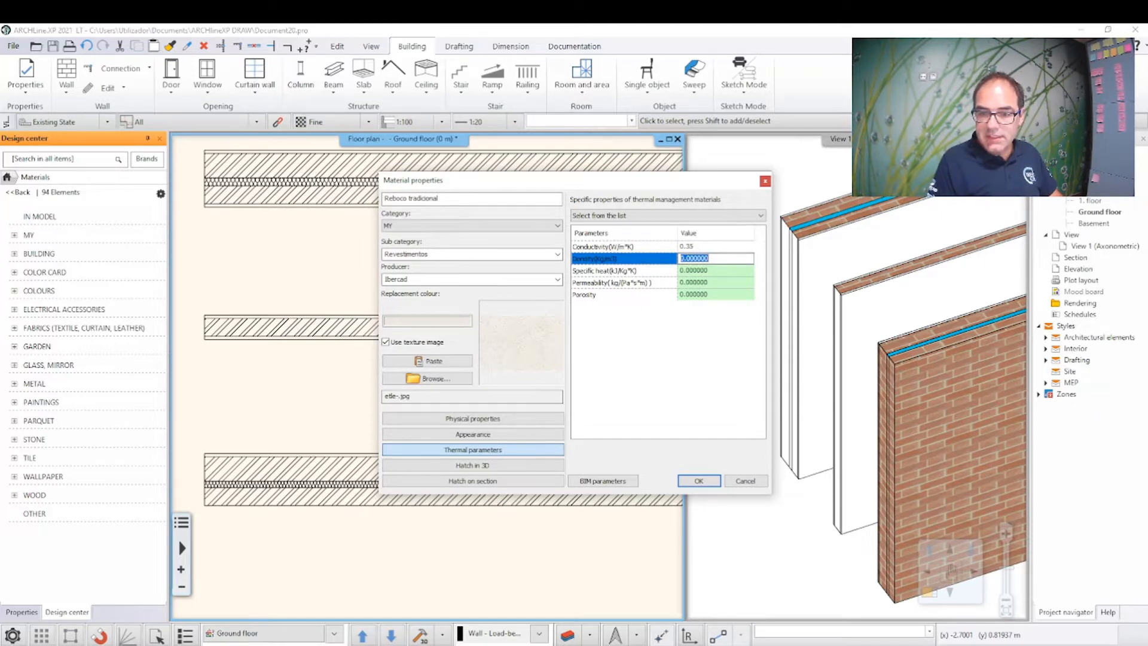
pyautogui.write('1000')
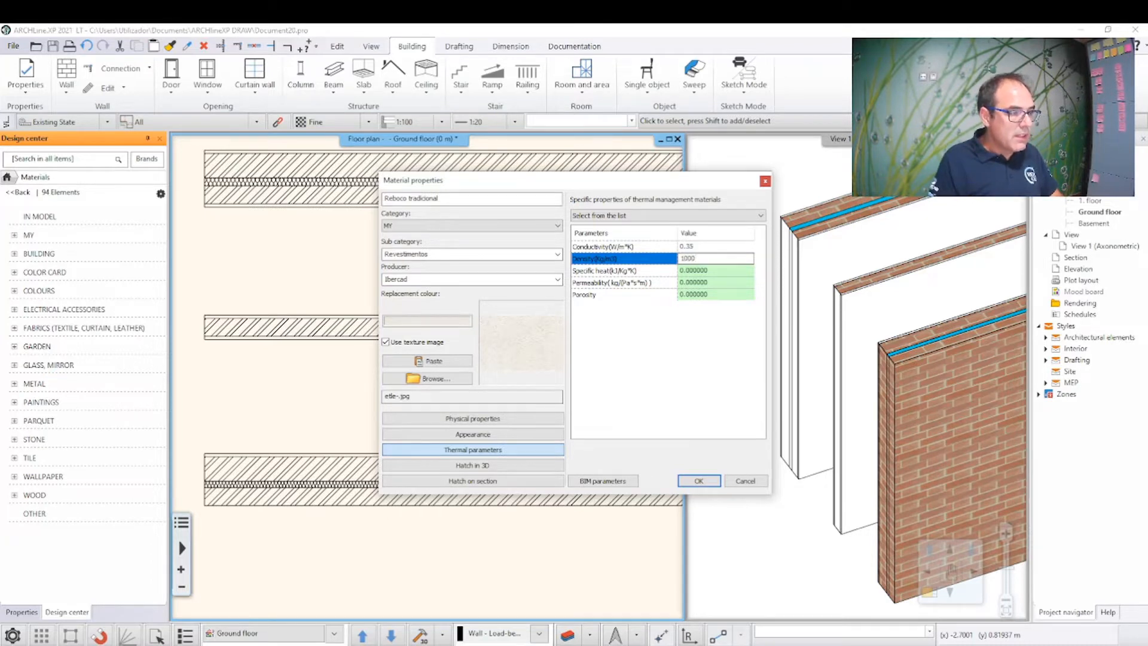
pyautogui.click(723, 270)
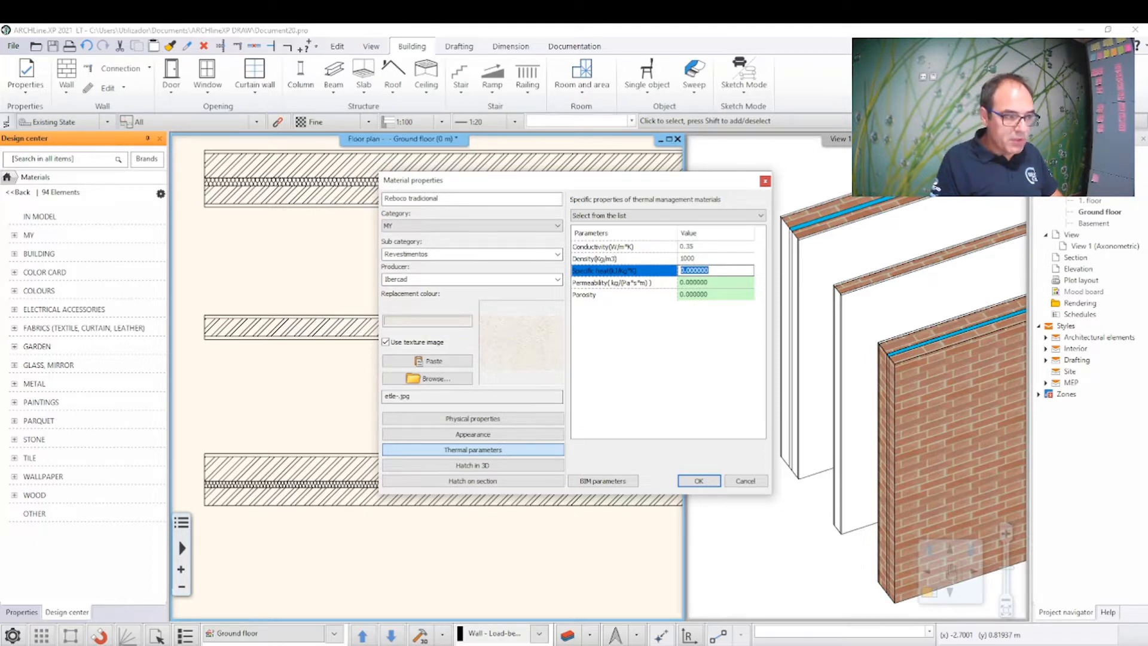
pyautogui.write('0.26')
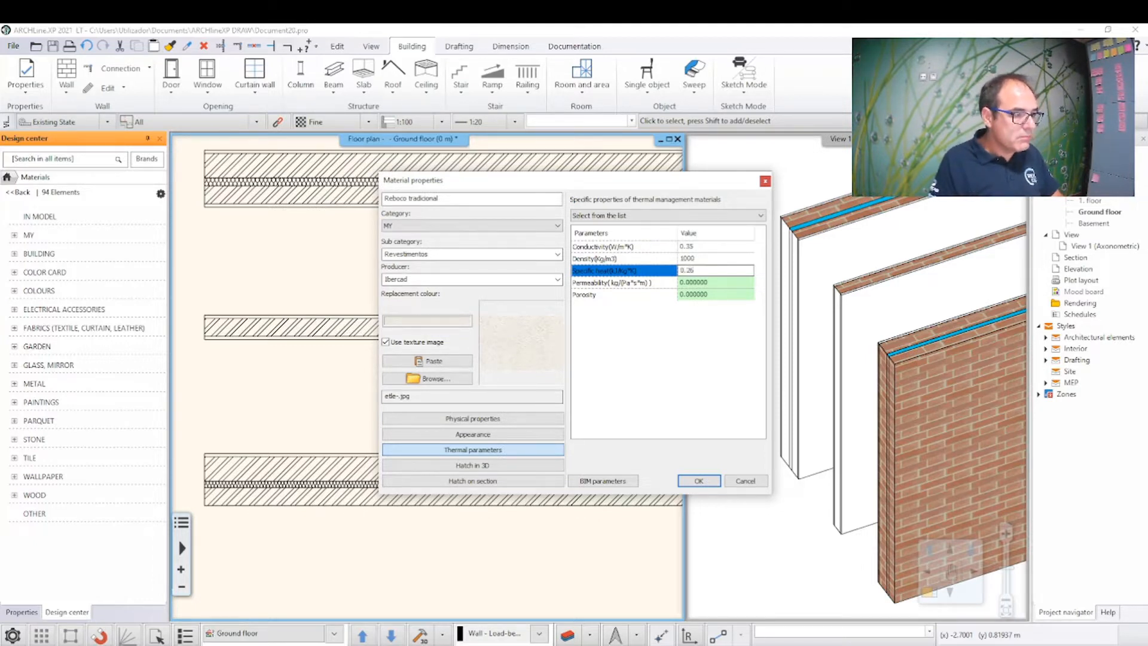
pyautogui.click(698, 482)
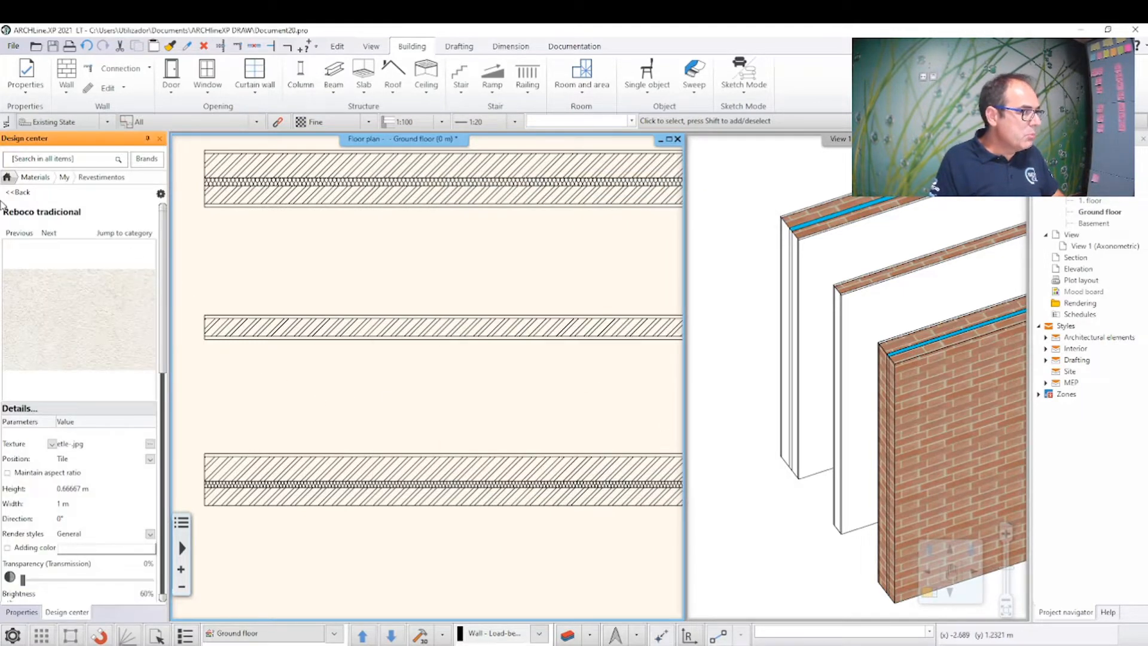
# Step: Create a new material in the materials catalog with large_red_bricks_diff_4k.jpg as its texture image, and name it Tijolo vazado
pyautogui.click(37, 178)
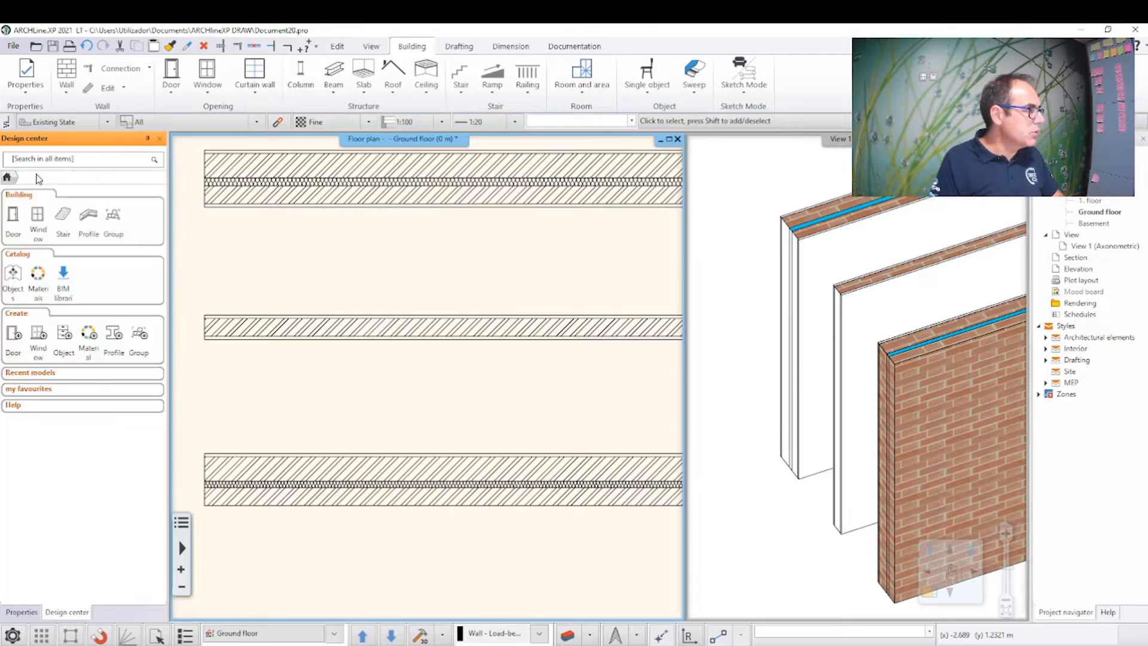
pyautogui.click(38, 276)
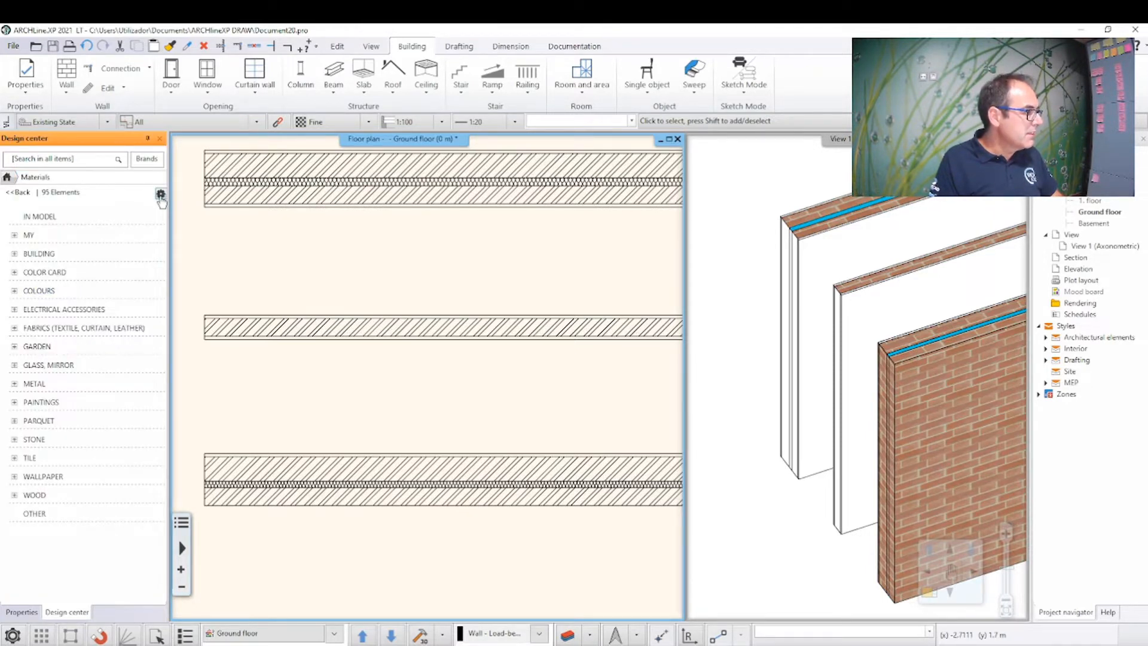
pyautogui.click(160, 194)
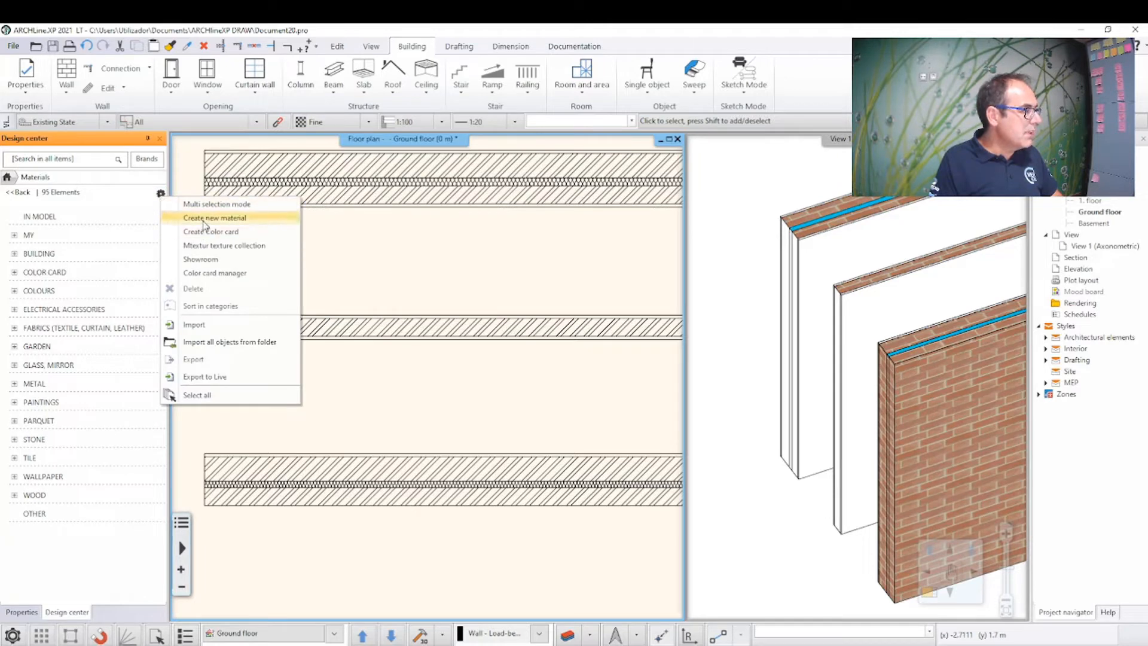
pyautogui.click(204, 220)
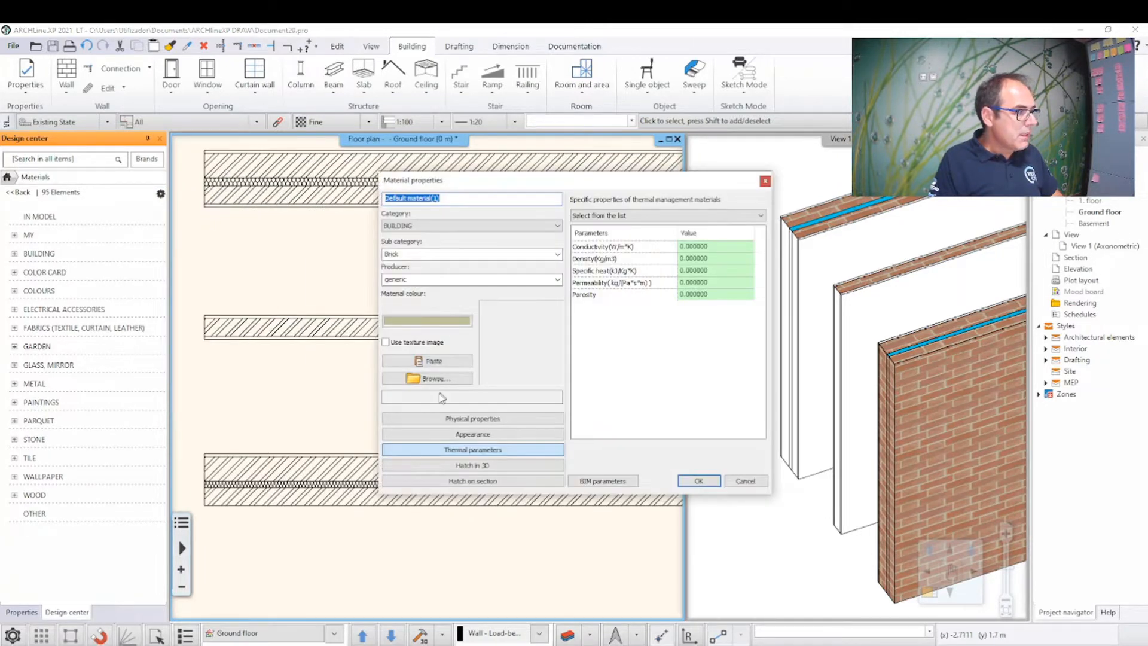
pyautogui.click(432, 379)
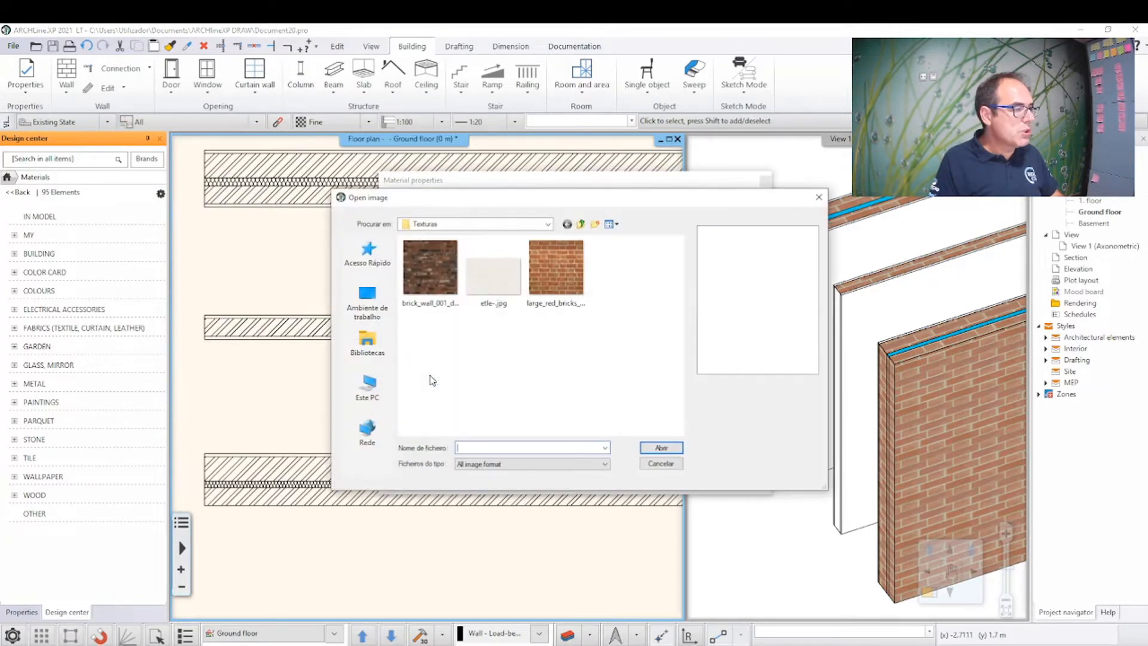
pyautogui.click(560, 288)
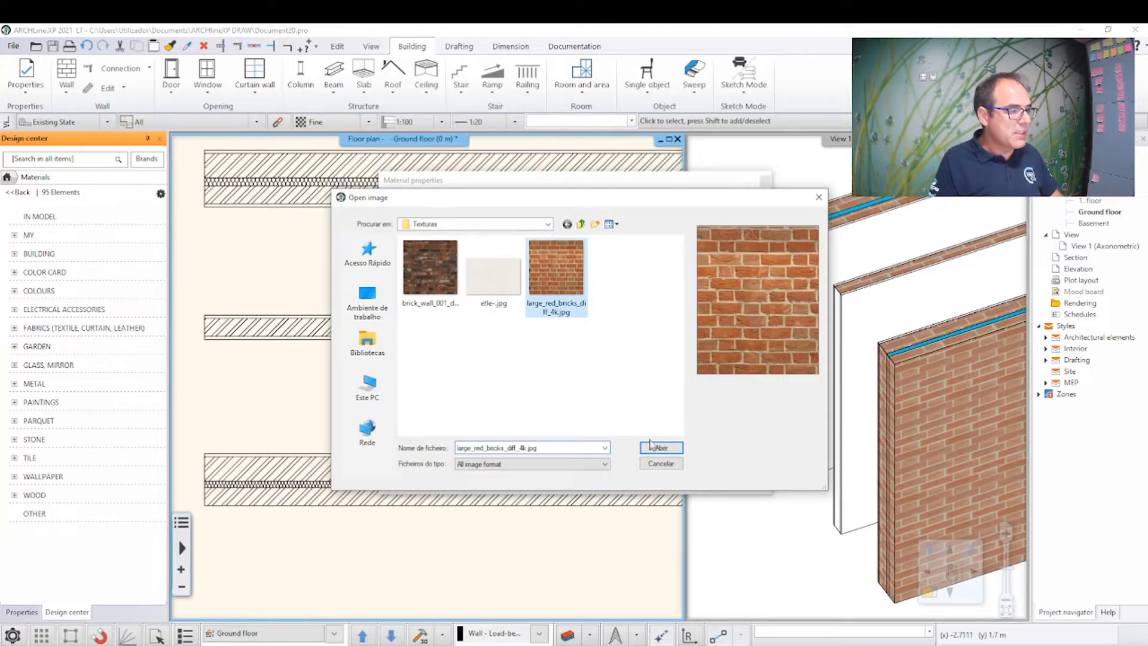
pyautogui.click(660, 448)
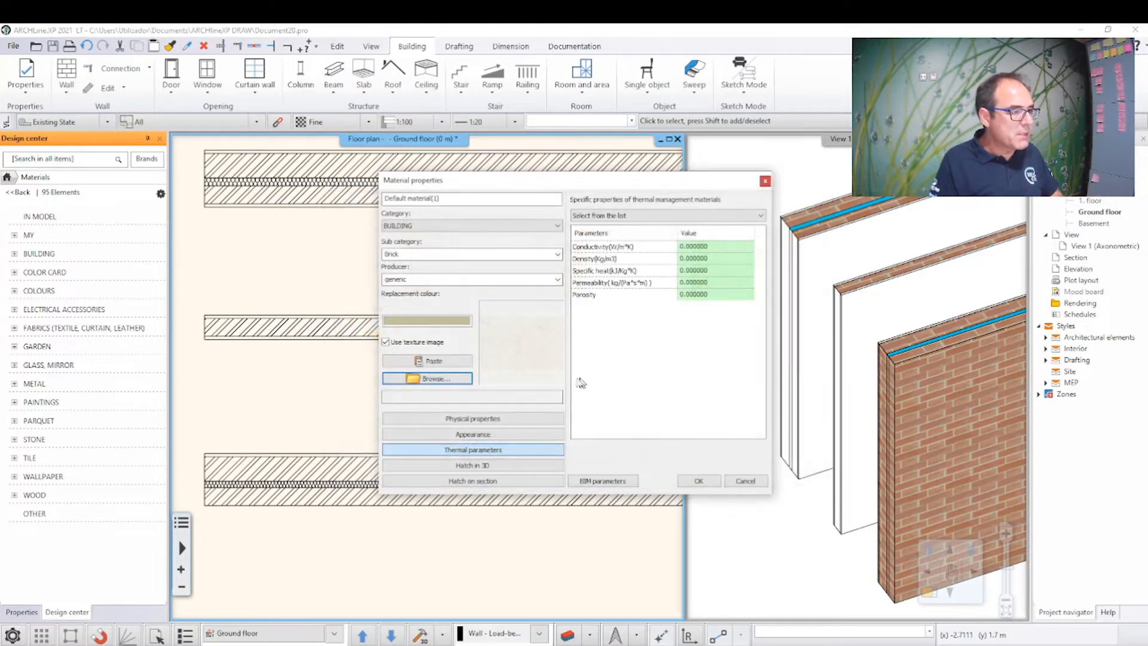
pyautogui.click(597, 366)
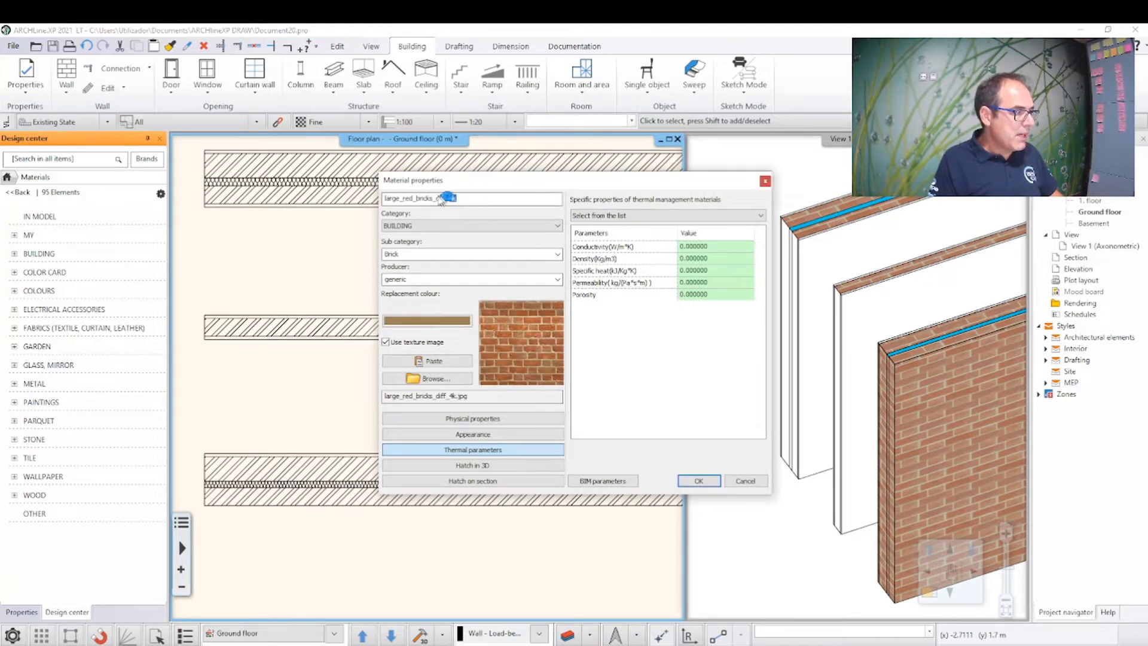
pyautogui.write('Tijolo vazado')
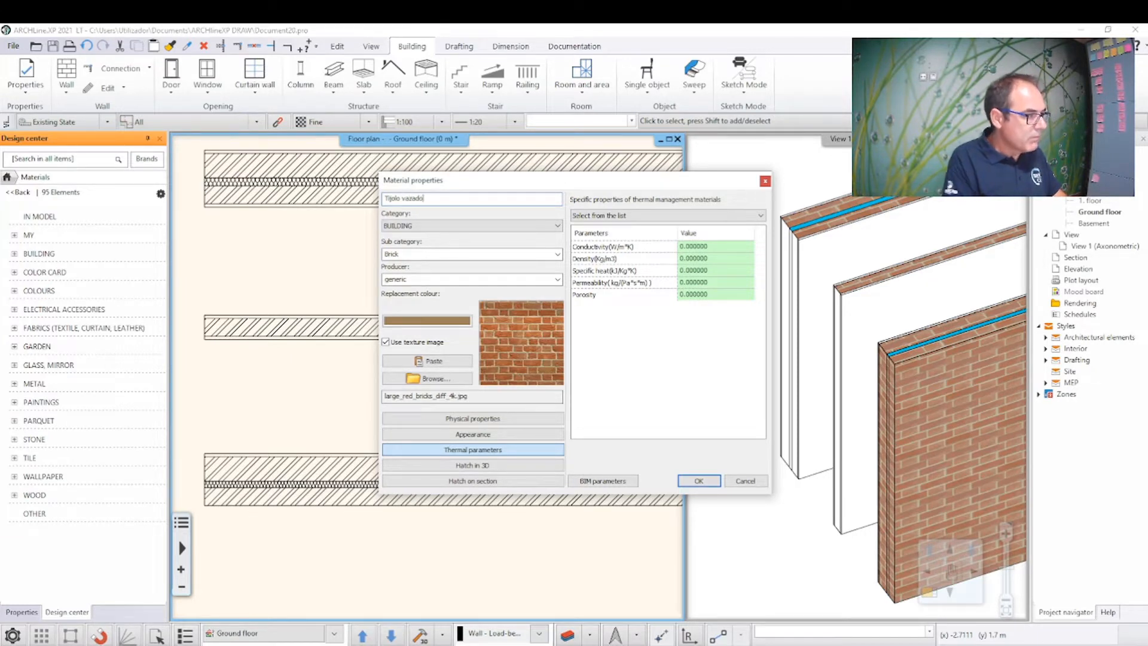
# Step: Assign the Tijolo vazado material to the MY category with subcategory Tijolo and producer Ibercad
pyautogui.click(428, 228)
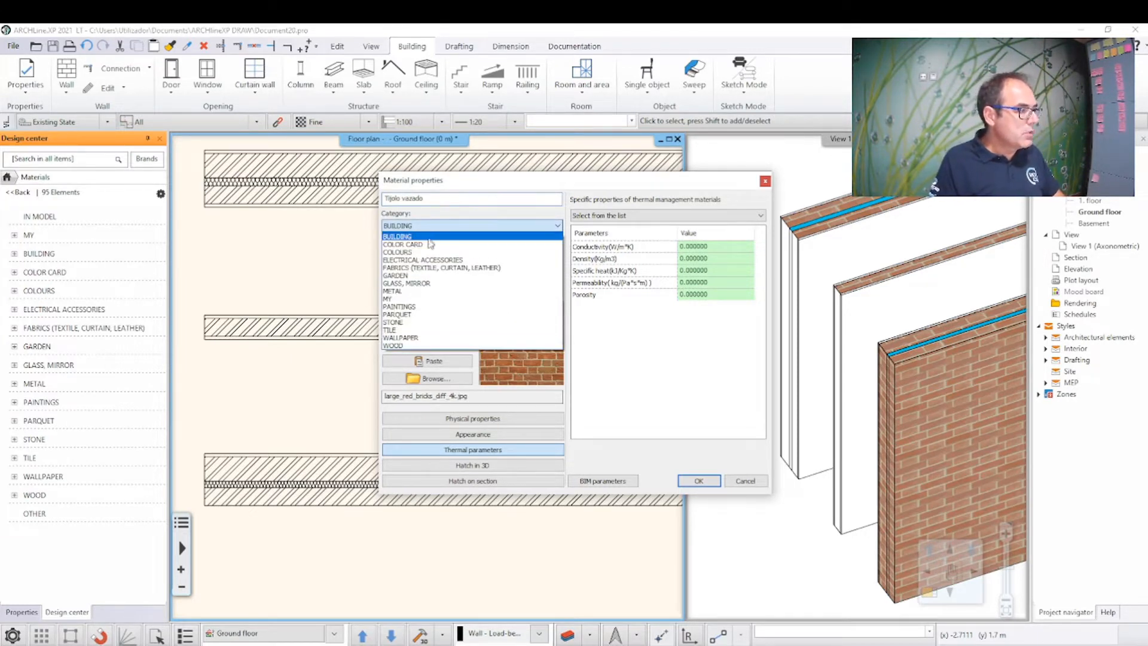
pyautogui.click(411, 299)
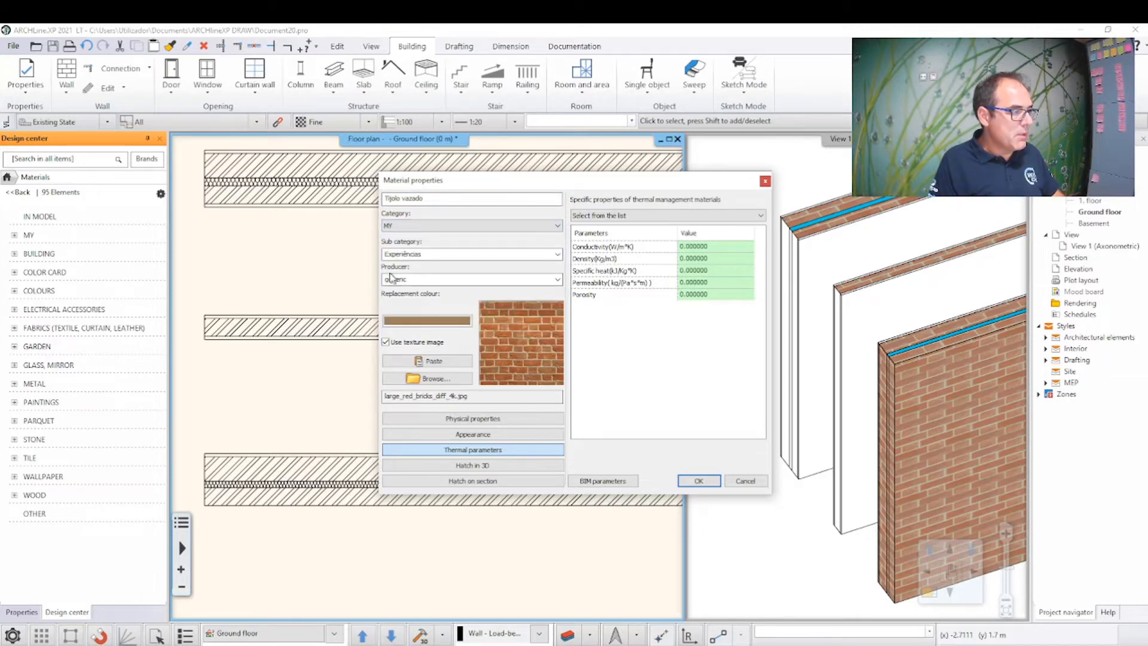
pyautogui.click(428, 258)
pyautogui.write('Tijolo')
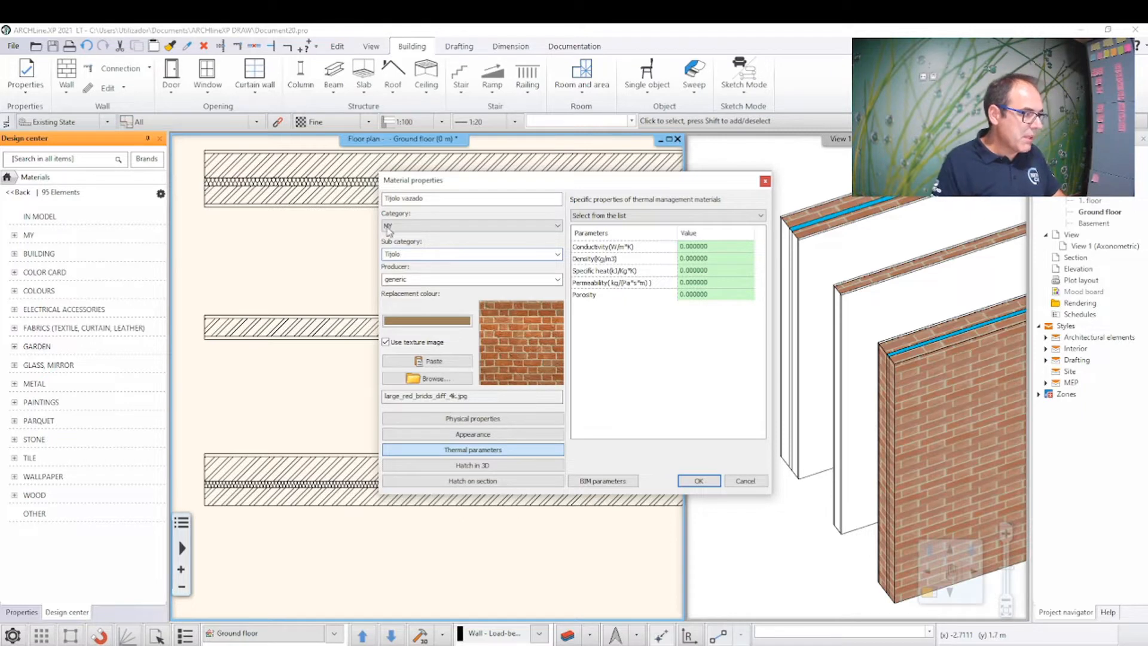
pyautogui.click(441, 281)
pyautogui.write('Ibercad')
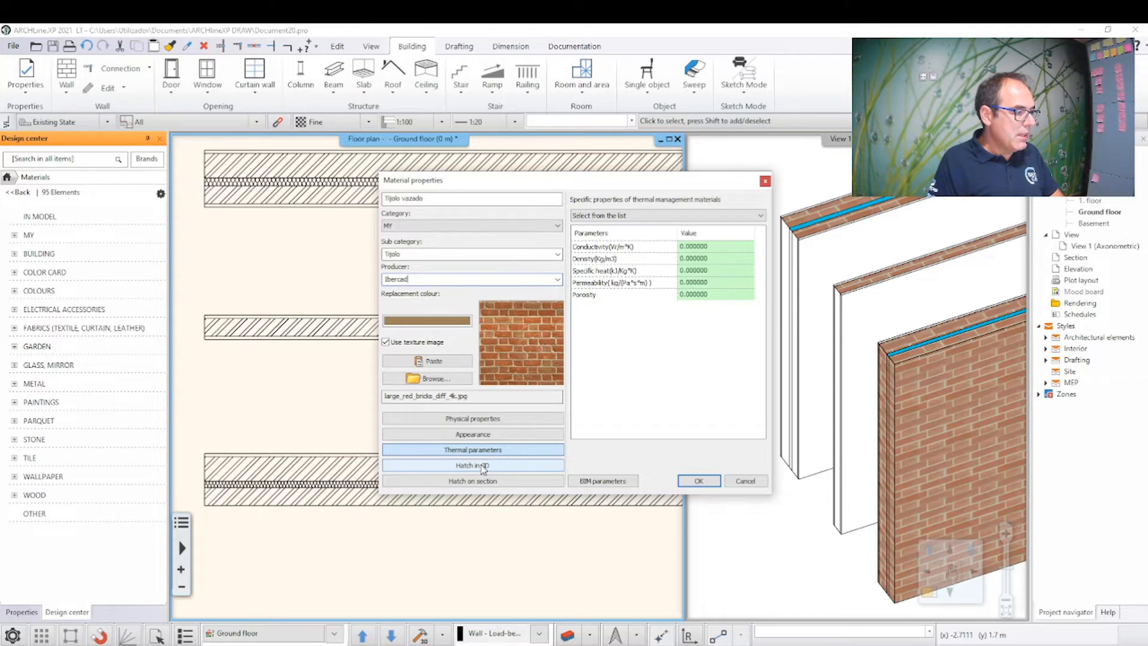
# Step: Turn off Tijolo vazado's 3D hatch, and set its section hatch to 0.02 spacing, 0.02 dash length and a 45° angle
pyautogui.click(475, 465)
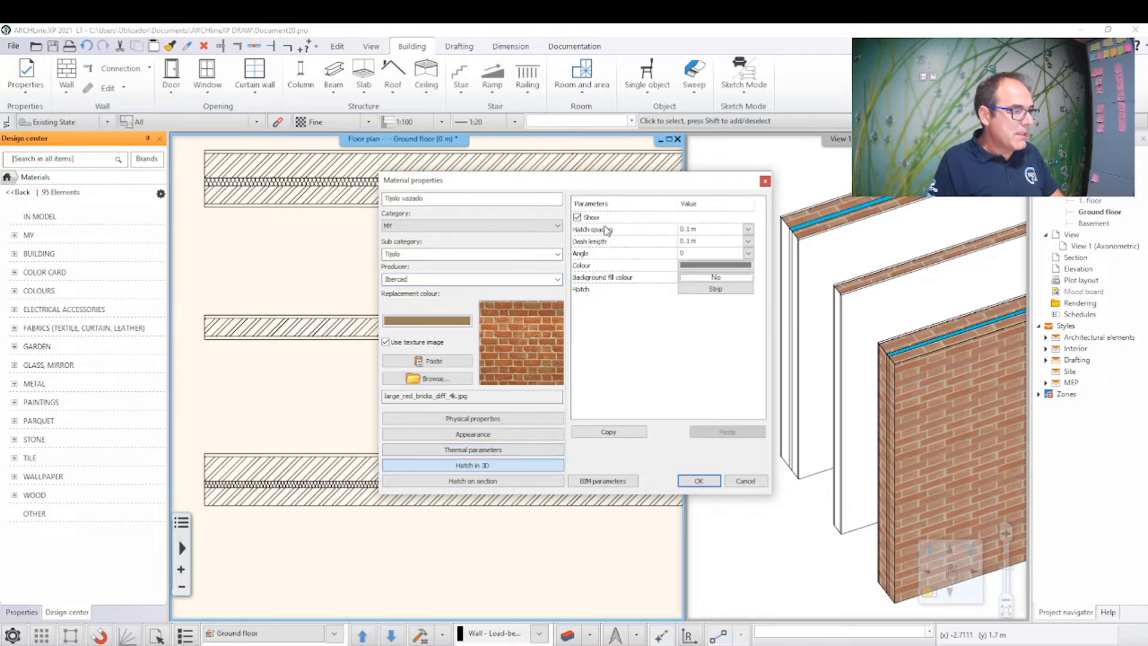
pyautogui.click(577, 218)
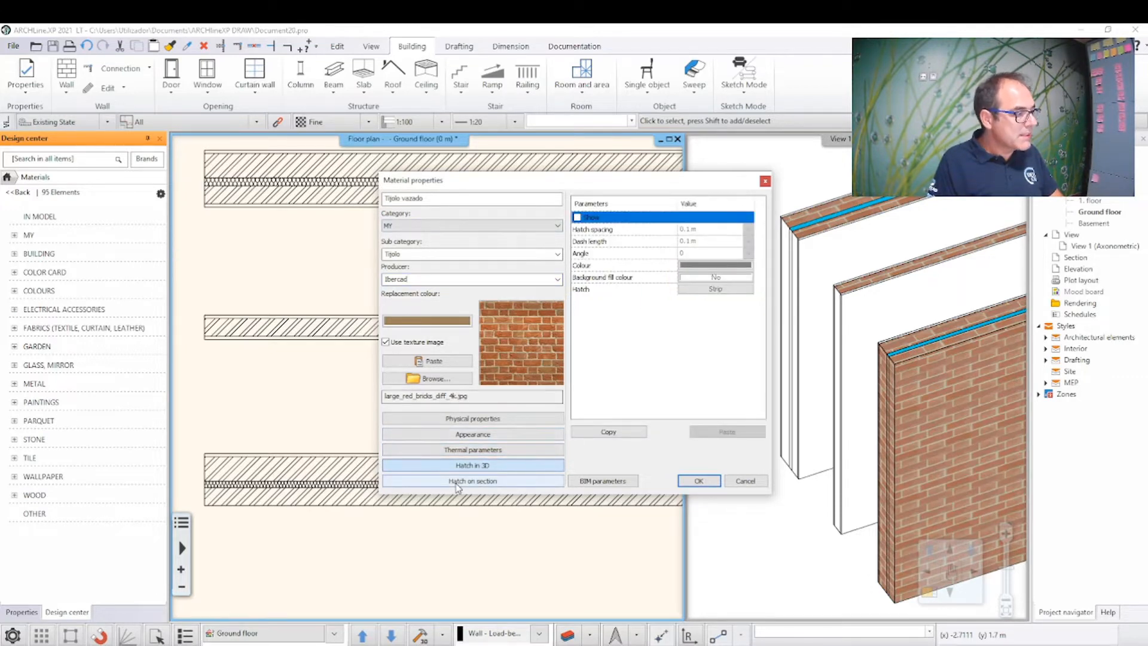
pyautogui.click(559, 481)
pyautogui.click(709, 229)
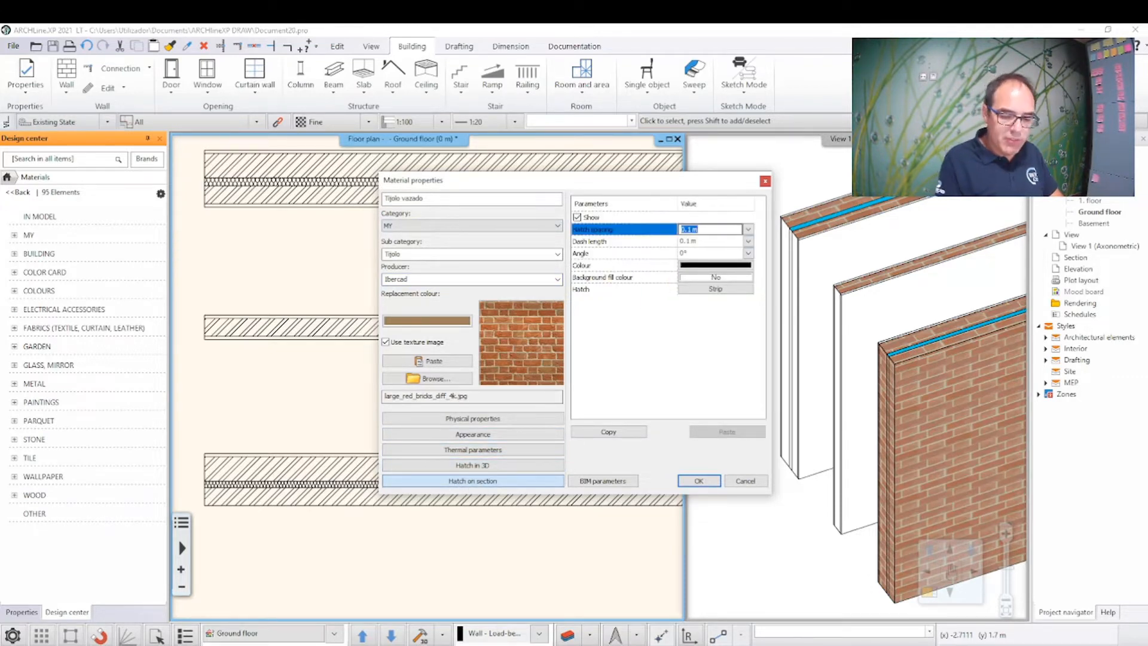
pyautogui.write('0.02')
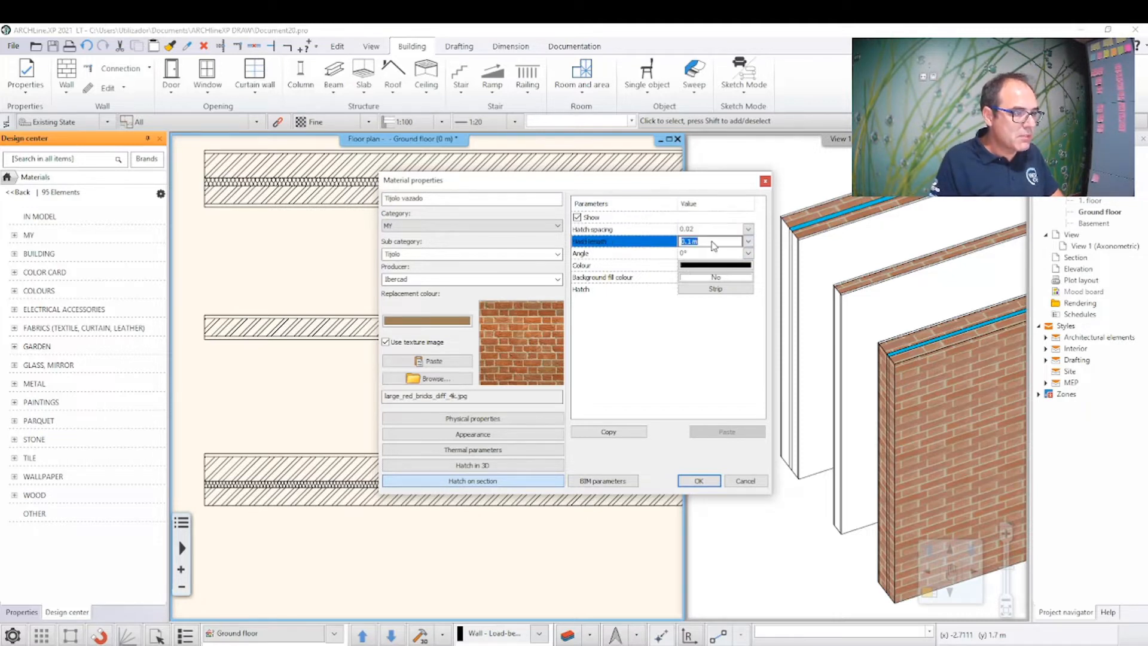
pyautogui.click(714, 245)
pyautogui.write('0.02')
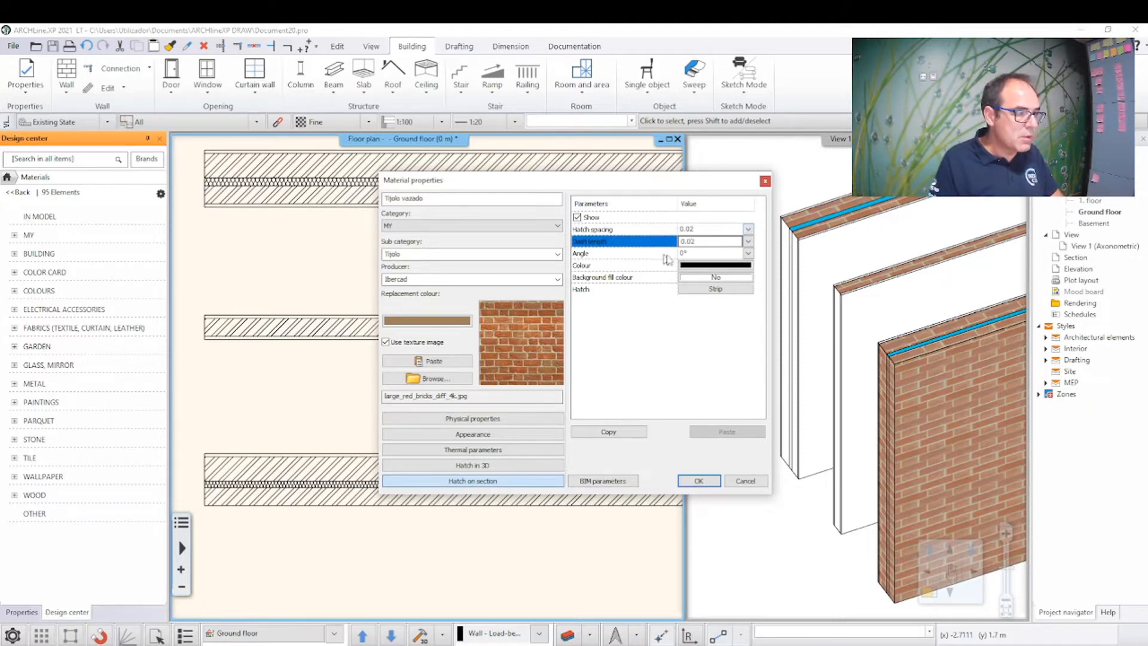
pyautogui.click(699, 255)
pyautogui.write('45')
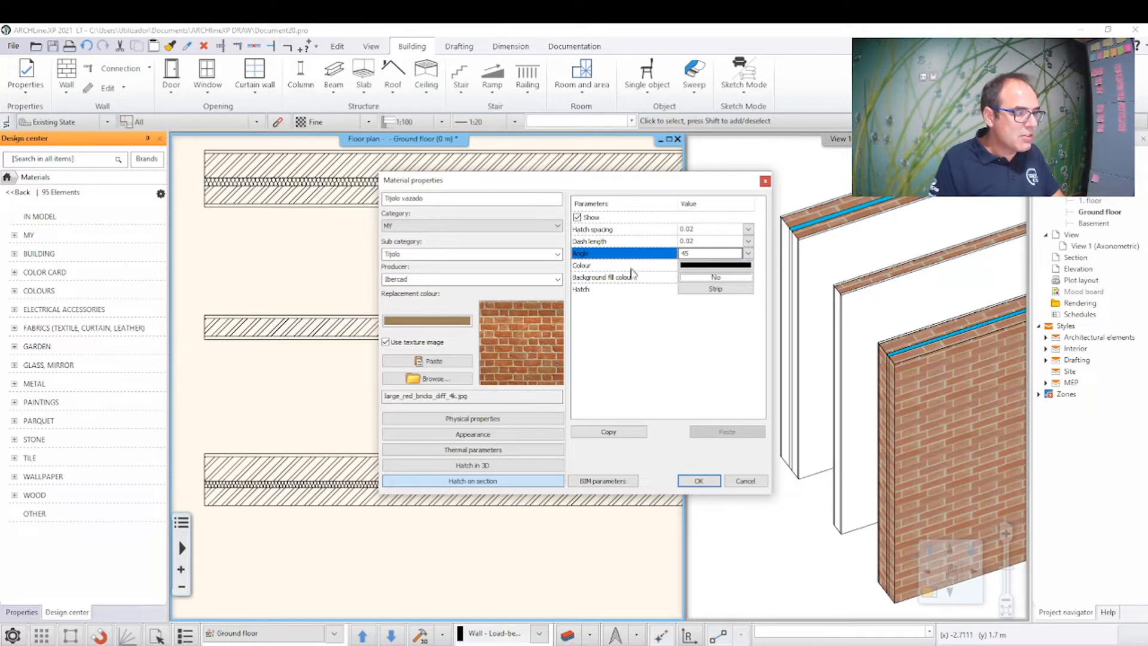
# Step: Choose the Stonewall pattern for the brick material's section hatch
pyautogui.click(681, 290)
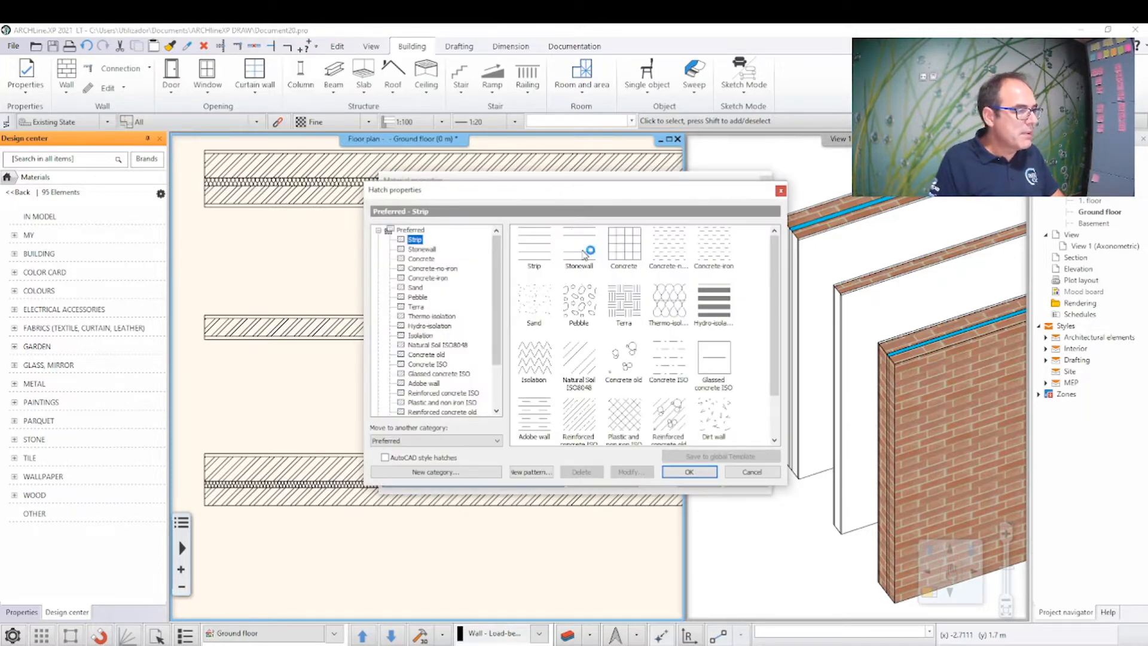
pyautogui.click(579, 245)
pyautogui.click(687, 472)
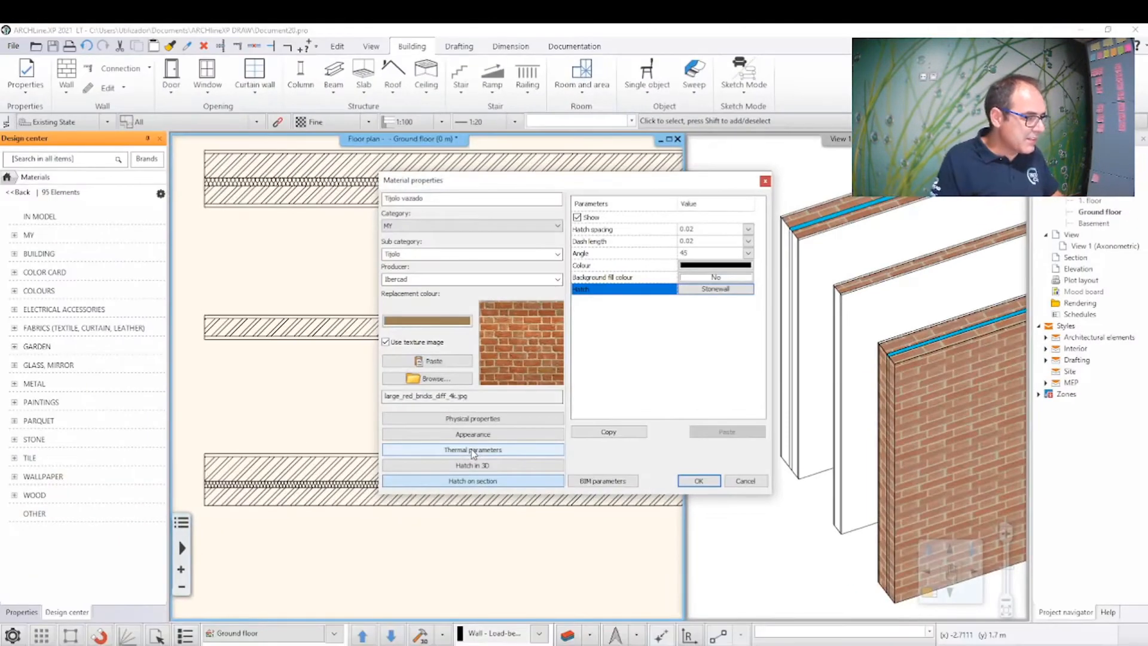
# Step: Set Tijolo vazado's thermal conductivity to 0.55 W/m*K, density to 1100 kg/m3 and specific heat to 0.26 kJ/kg*K, and save the material
pyautogui.click(473, 452)
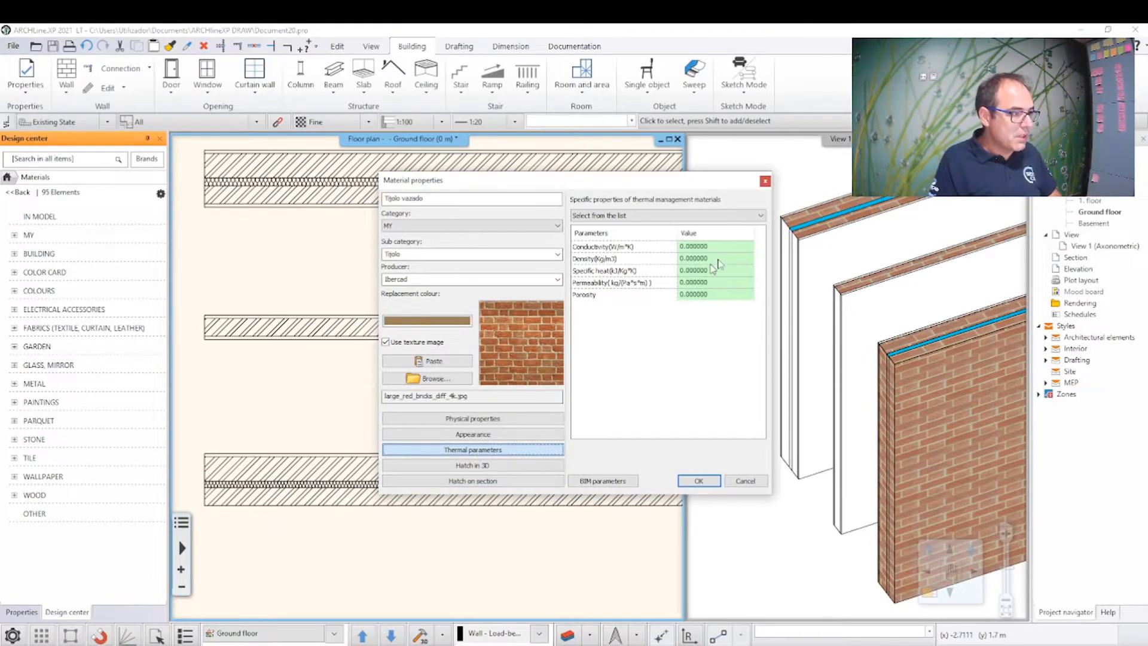
pyautogui.click(704, 245)
pyautogui.click(716, 247)
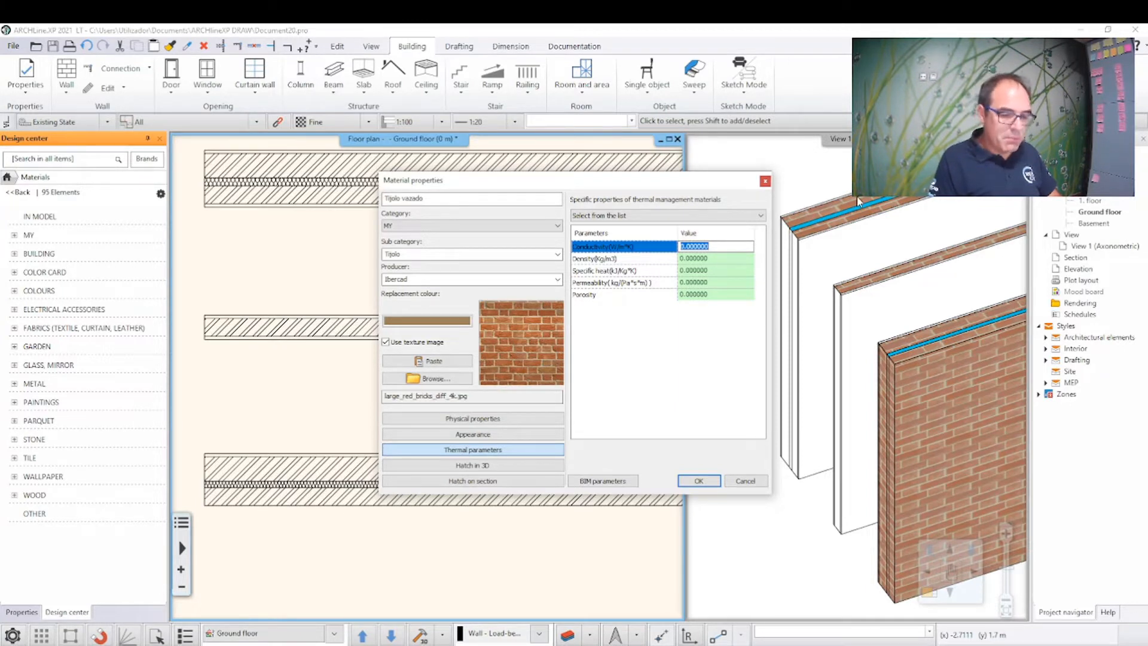
pyautogui.write('0.55')
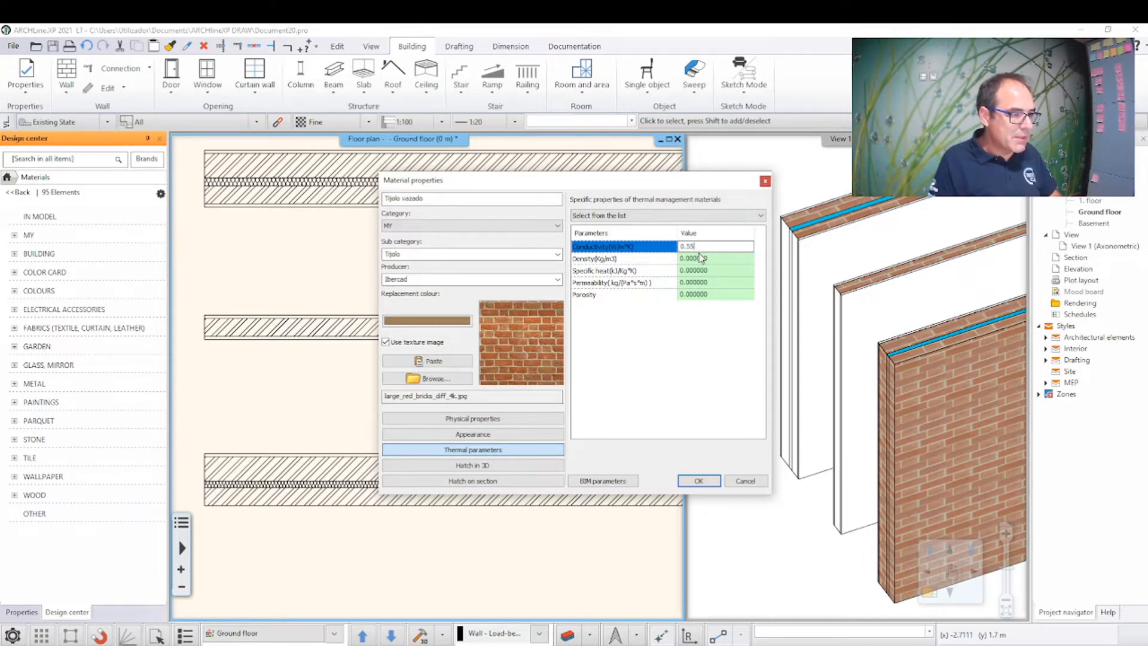
pyautogui.click(699, 259)
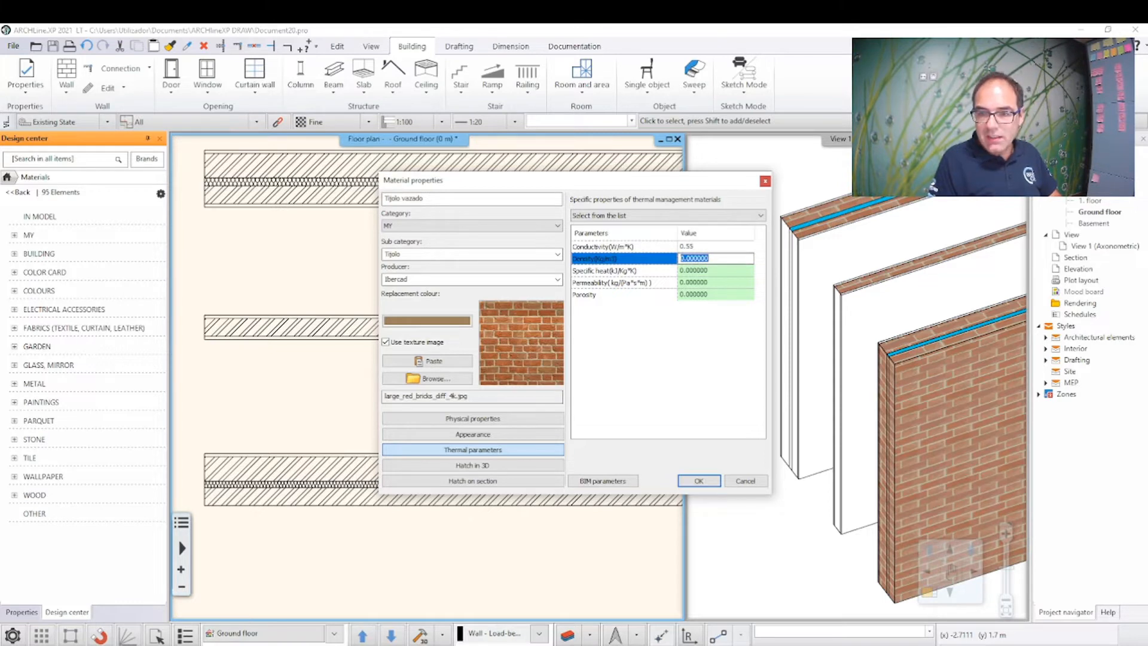
pyautogui.write('11')
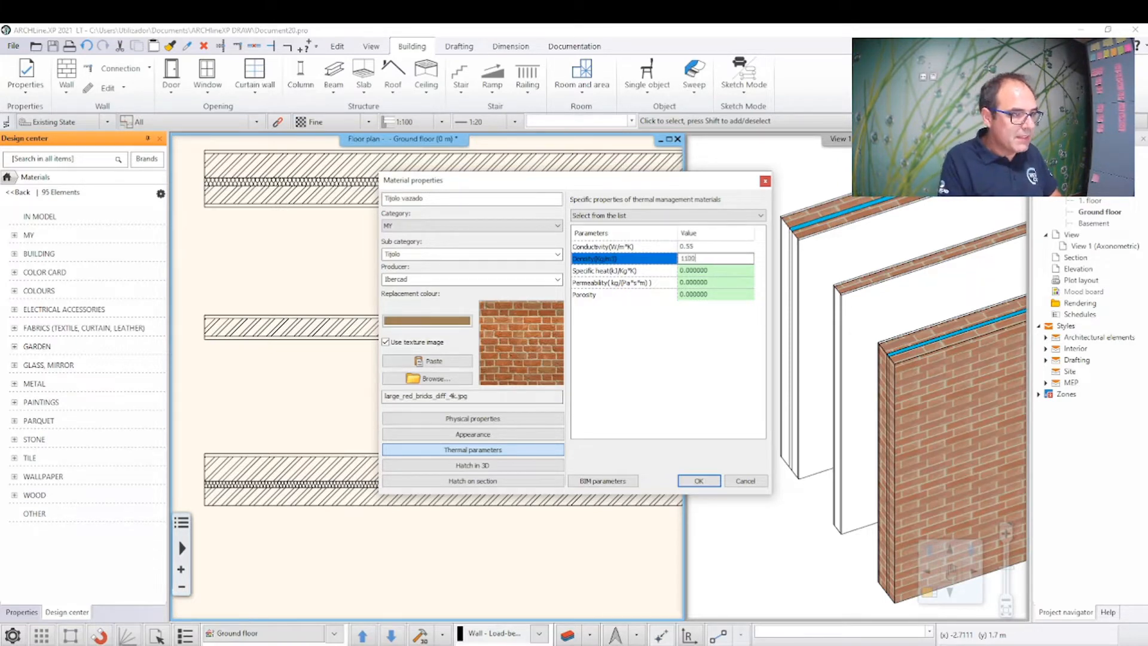
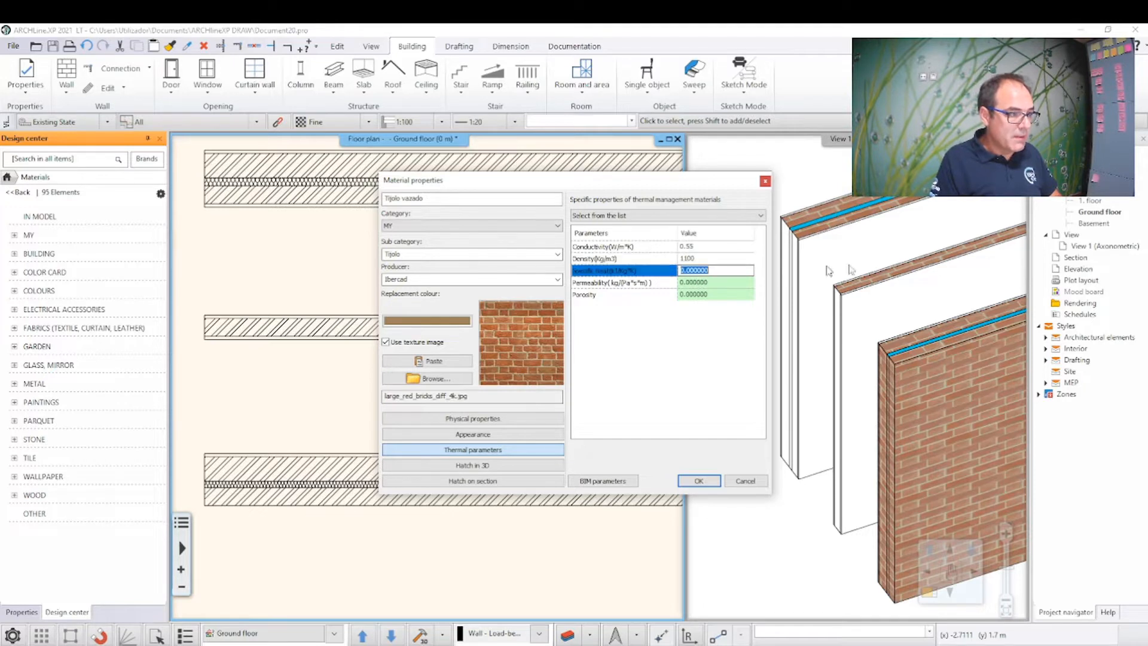
pyautogui.click(700, 272)
pyautogui.write('0.26')
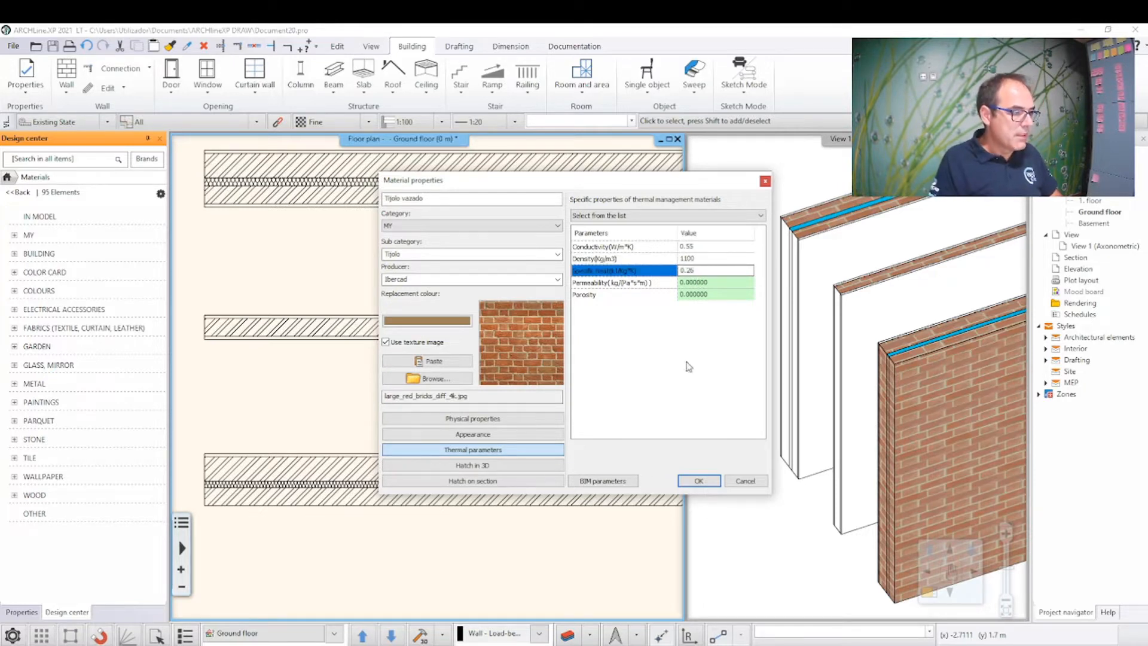
pyautogui.click(705, 480)
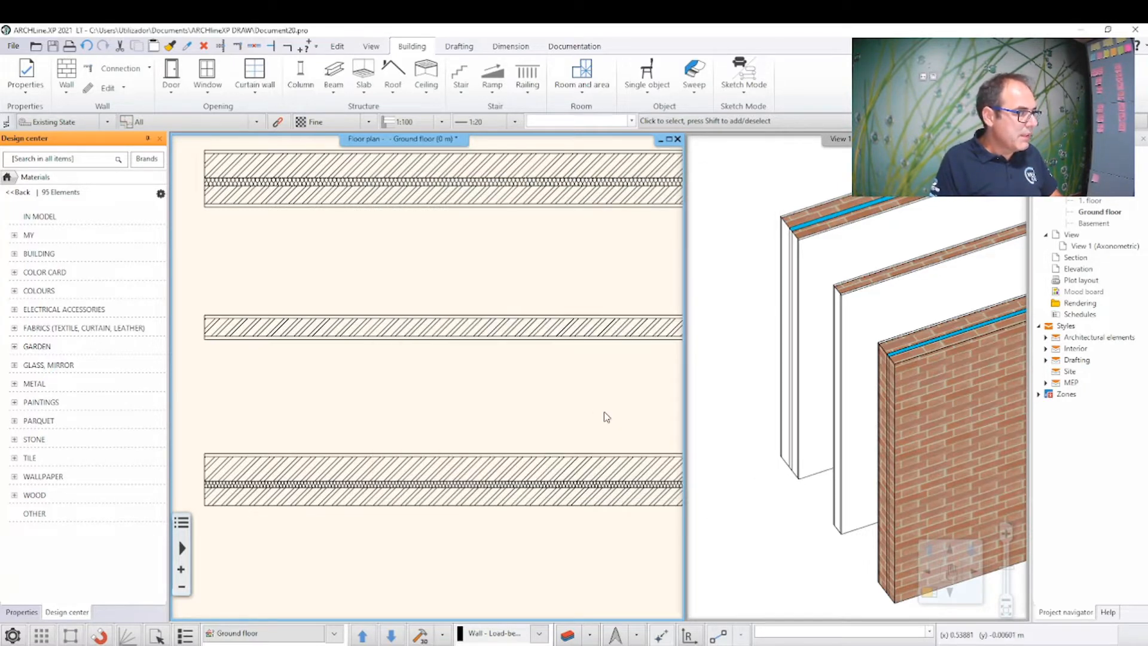
# Step: Create another new material in the materials catalog with the brick_wall_001_diffuse_4k.jpg texture image, and name it Tijolo maciço velho
pyautogui.click(14, 236)
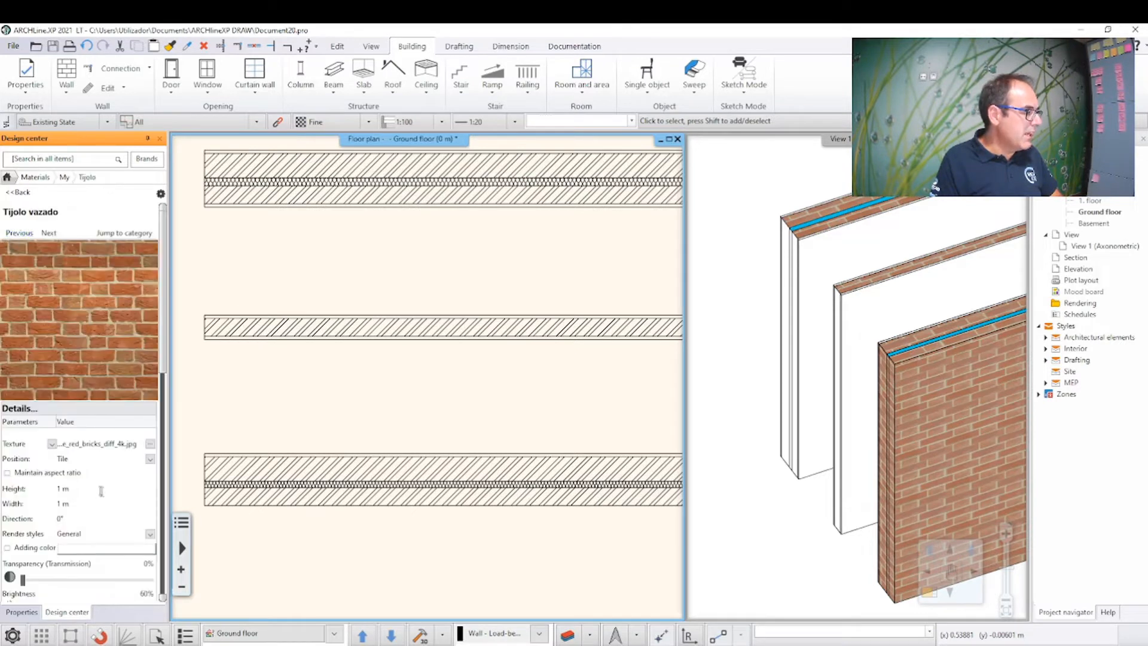
pyautogui.click(26, 178)
pyautogui.click(25, 278)
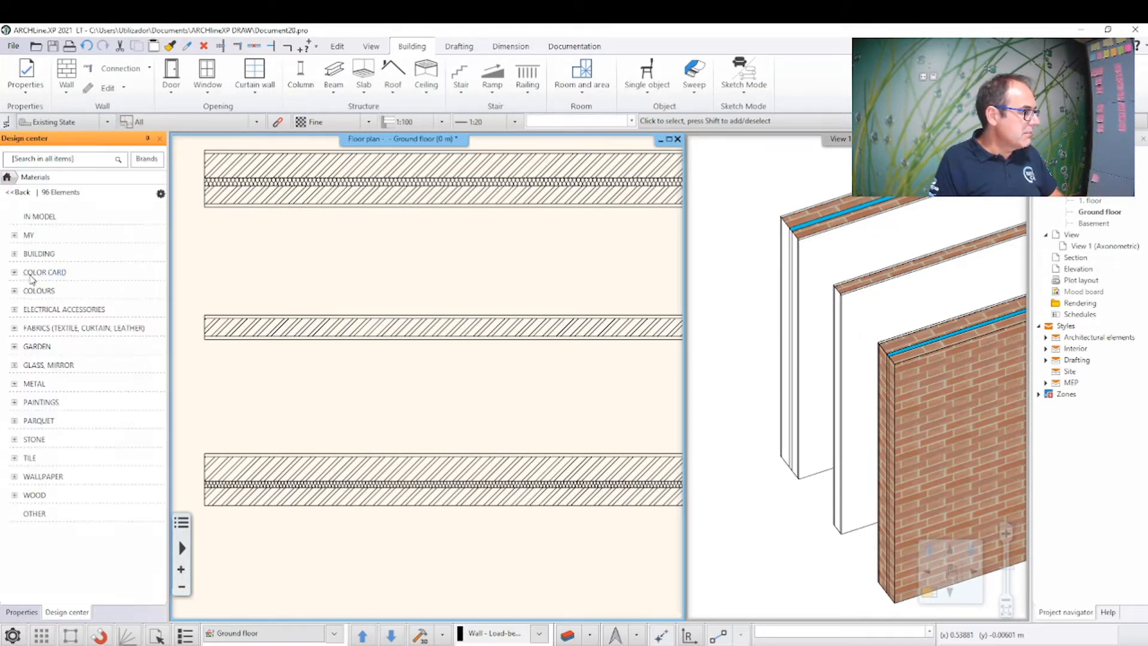
pyautogui.click(161, 196)
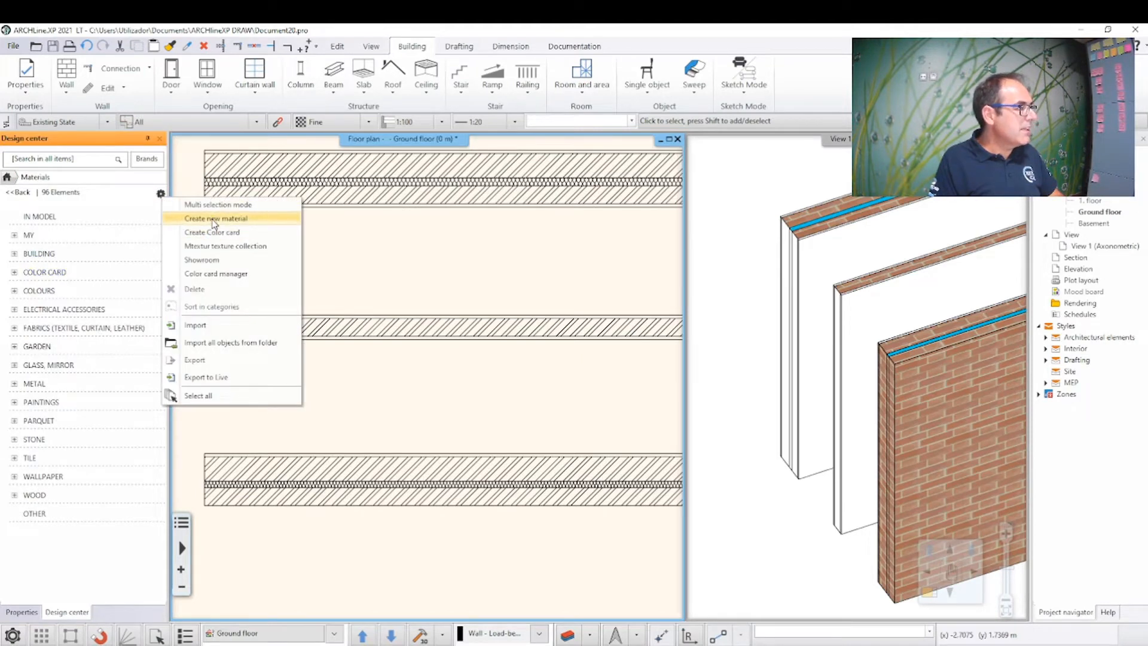
pyautogui.click(214, 218)
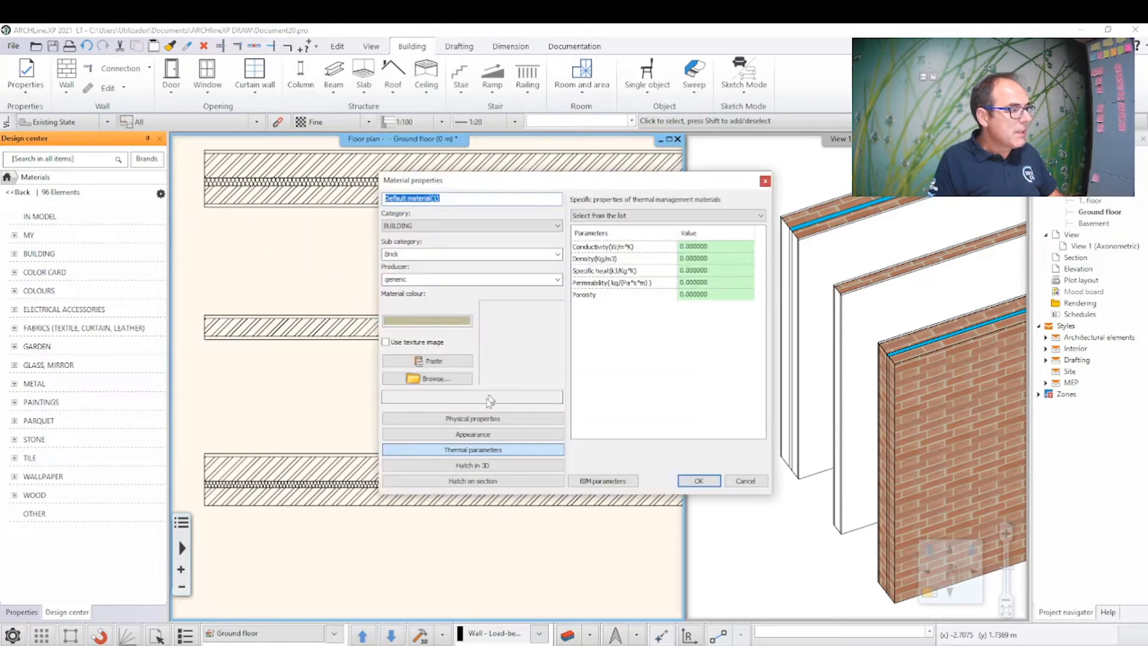
pyautogui.click(442, 379)
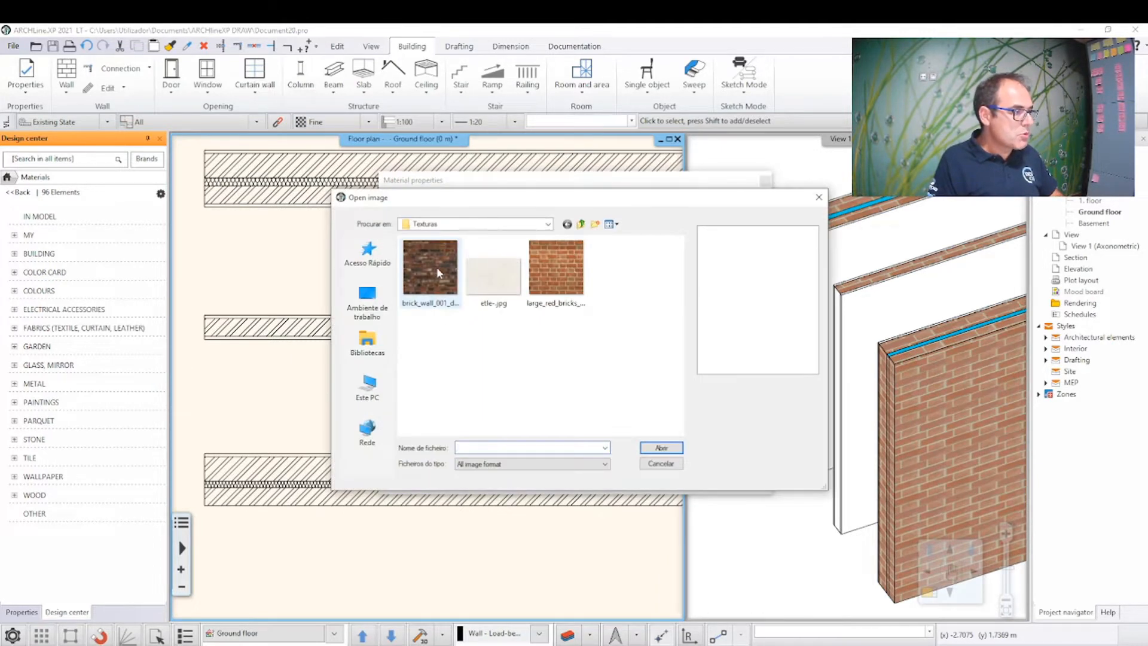
pyautogui.click(437, 266)
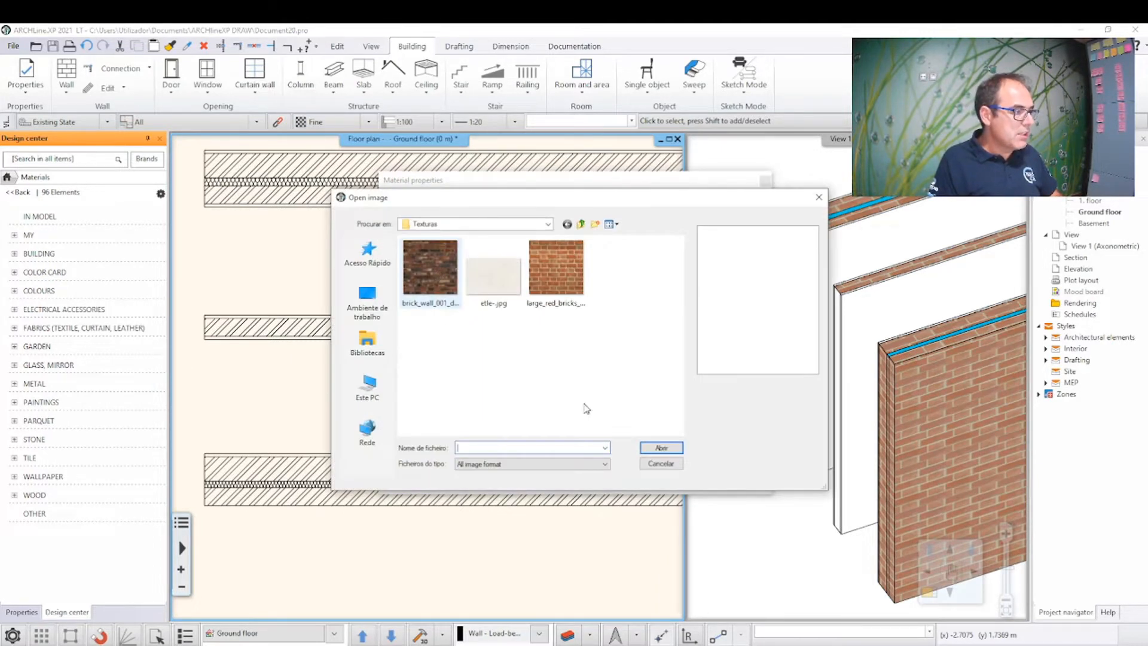
pyautogui.click(661, 448)
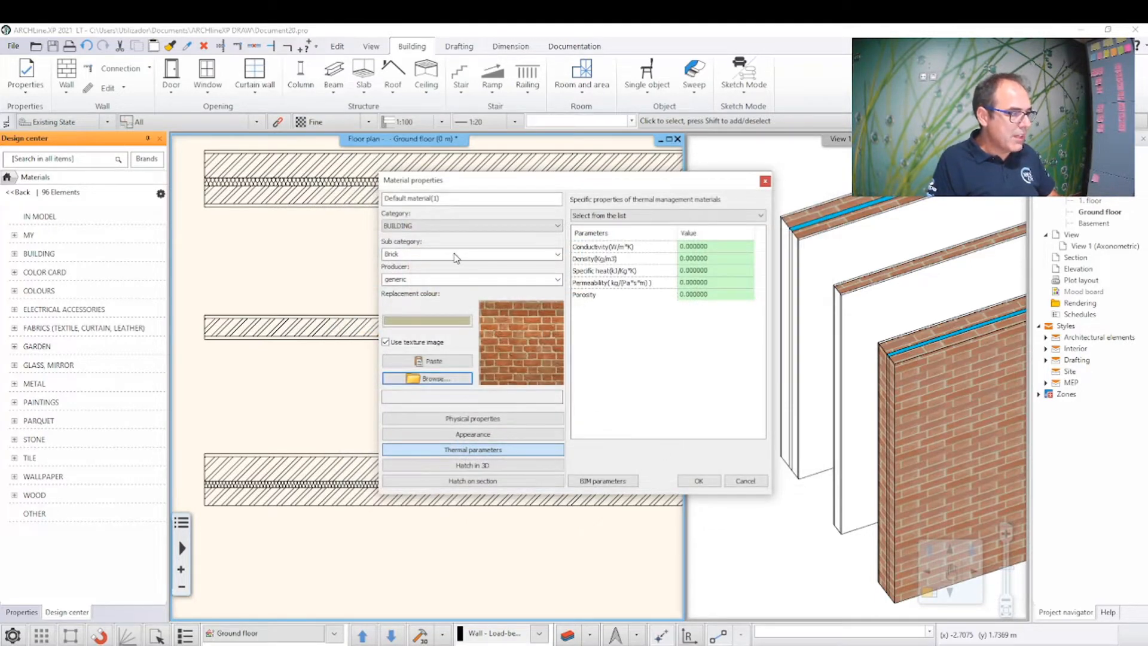
pyautogui.click(599, 365)
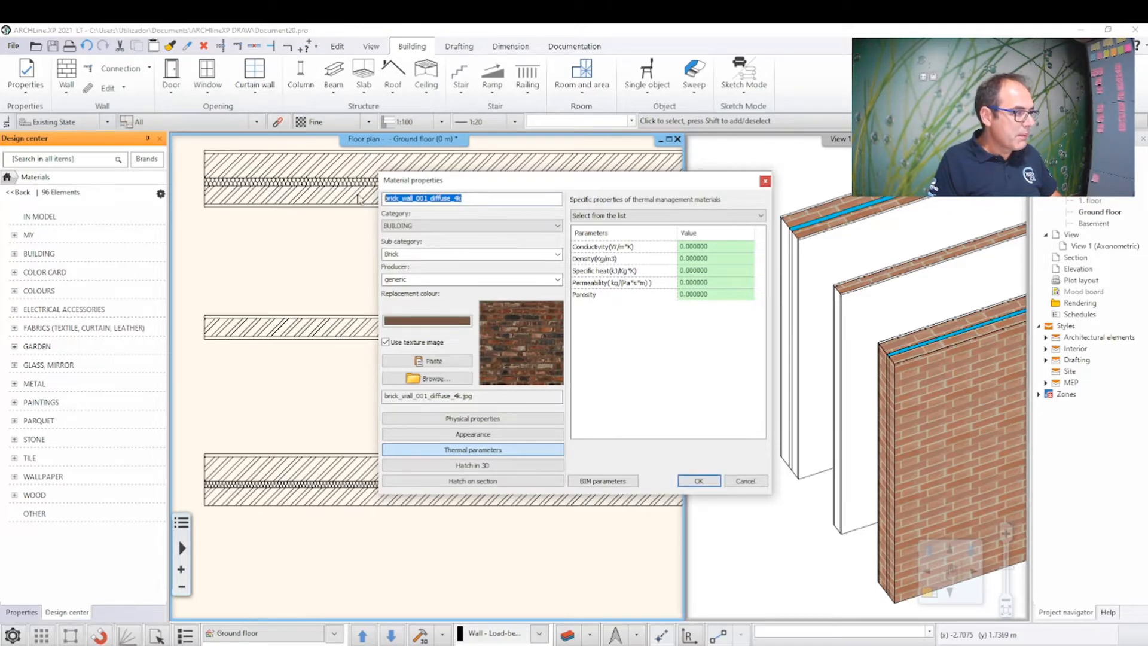
pyautogui.write('Tijolo maciço velho')
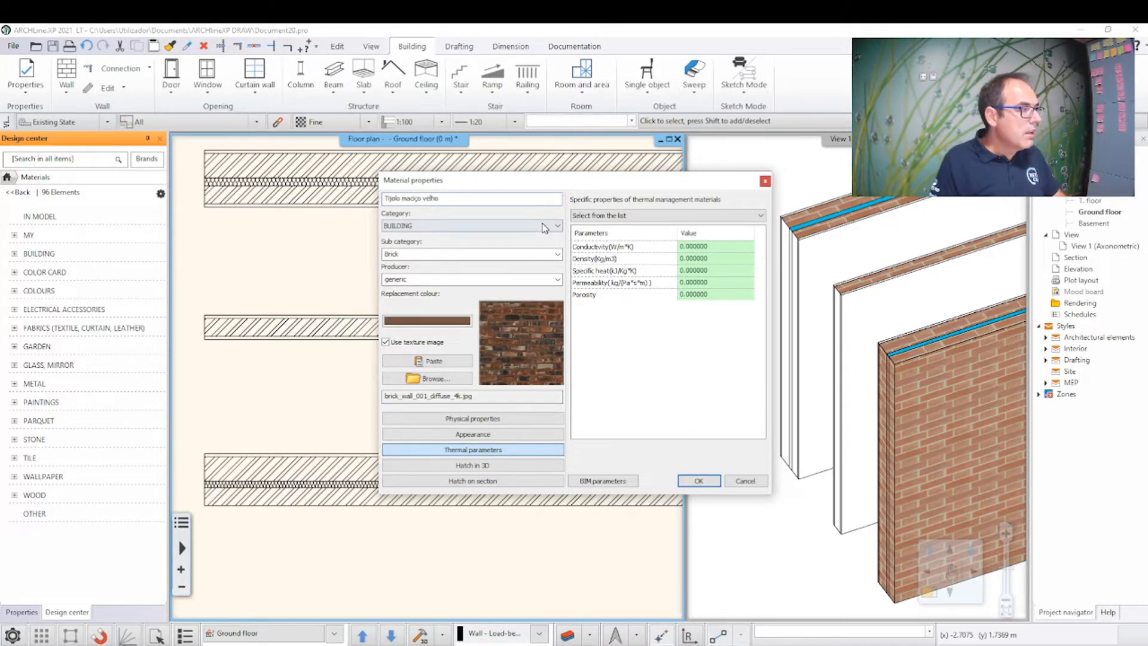
# Step: Open the category choices for the Tijolo maciço velho material
pyautogui.click(469, 225)
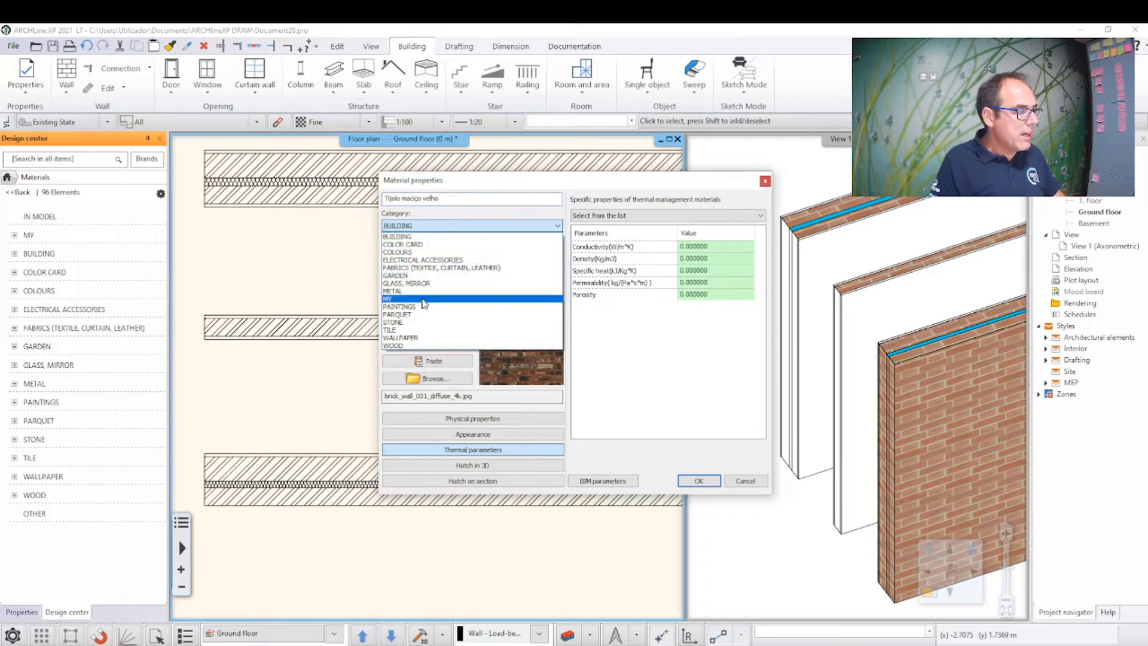
# Step: Classify the Tijolo maciço velho material under category MY, sub category Tijolo, with Ibercad as producer
pyautogui.click(418, 298)
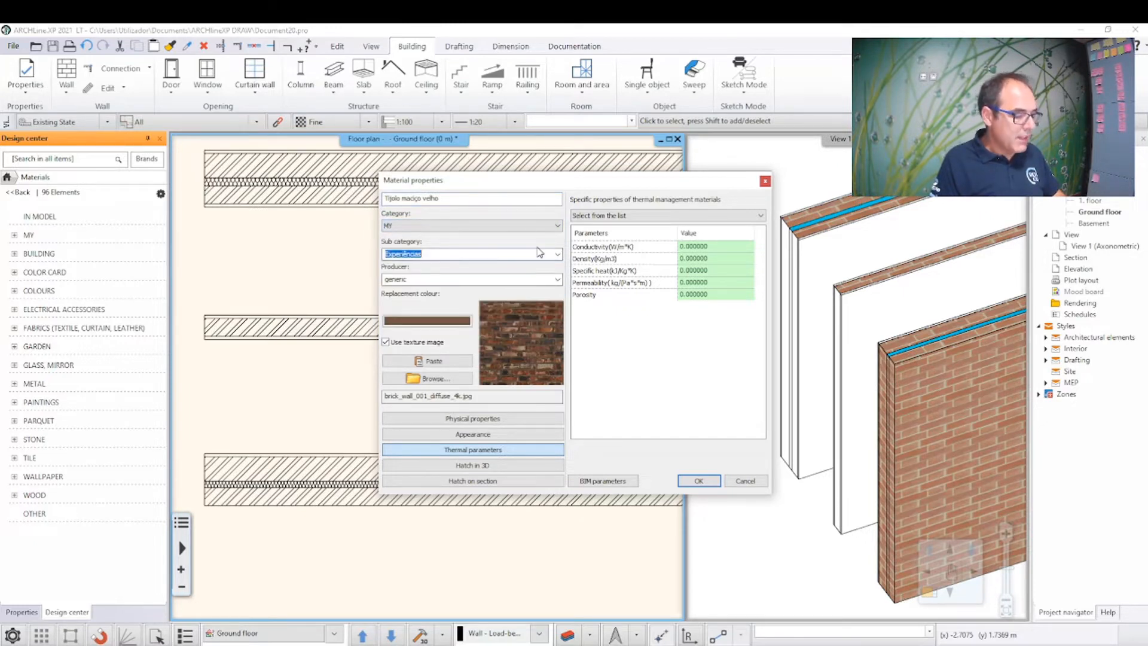
pyautogui.write('Tijolo')
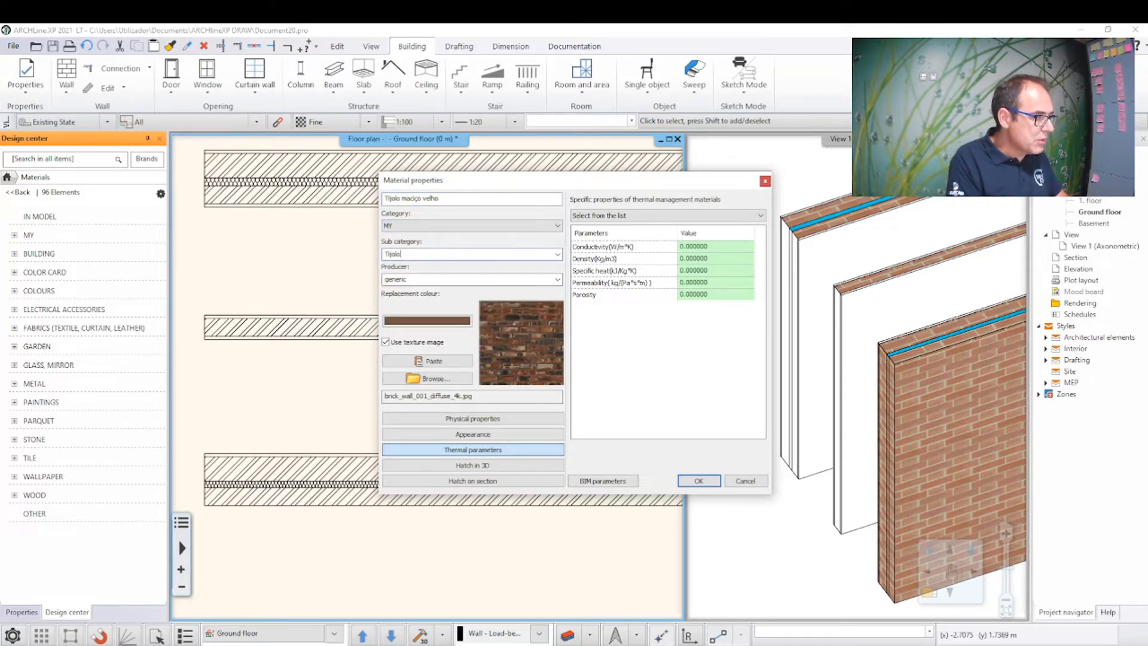
pyautogui.click(485, 281)
pyautogui.write('I')
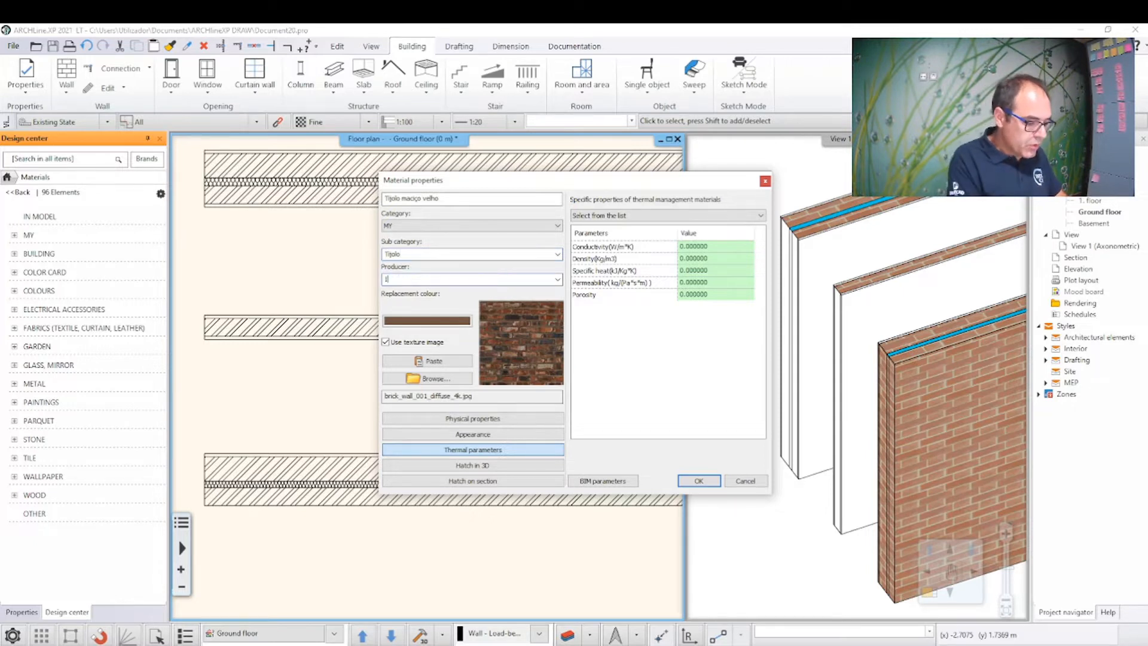
pyautogui.write('bercad')
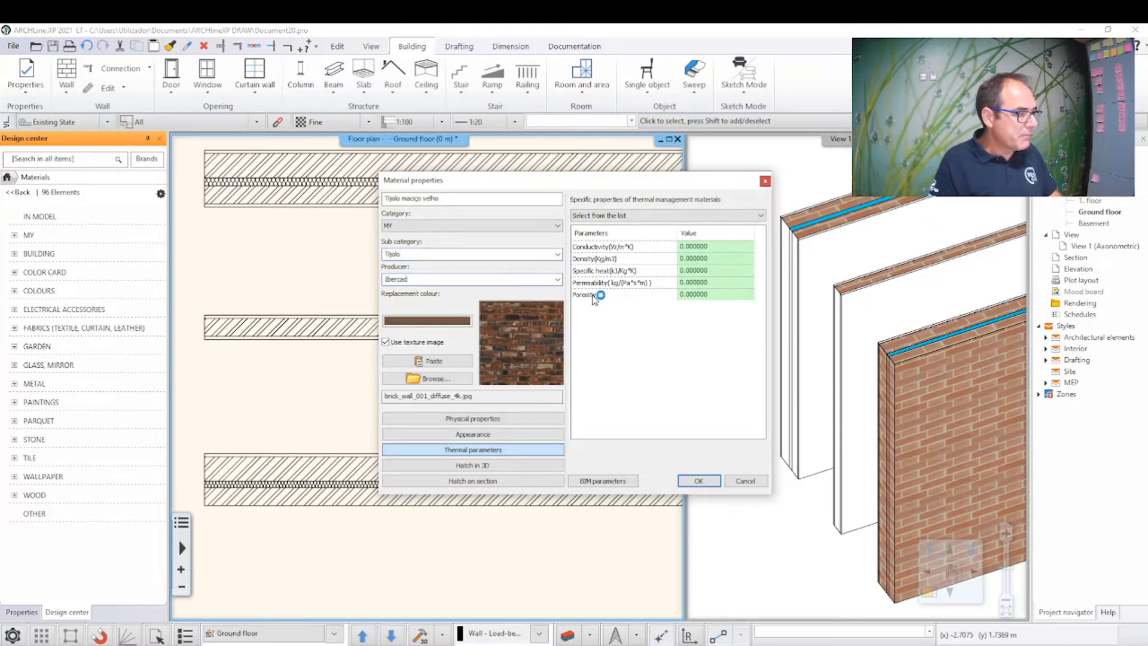
# Step: Assign the internal pattern Brick 1 as the material's 3D hatch
pyautogui.click(484, 464)
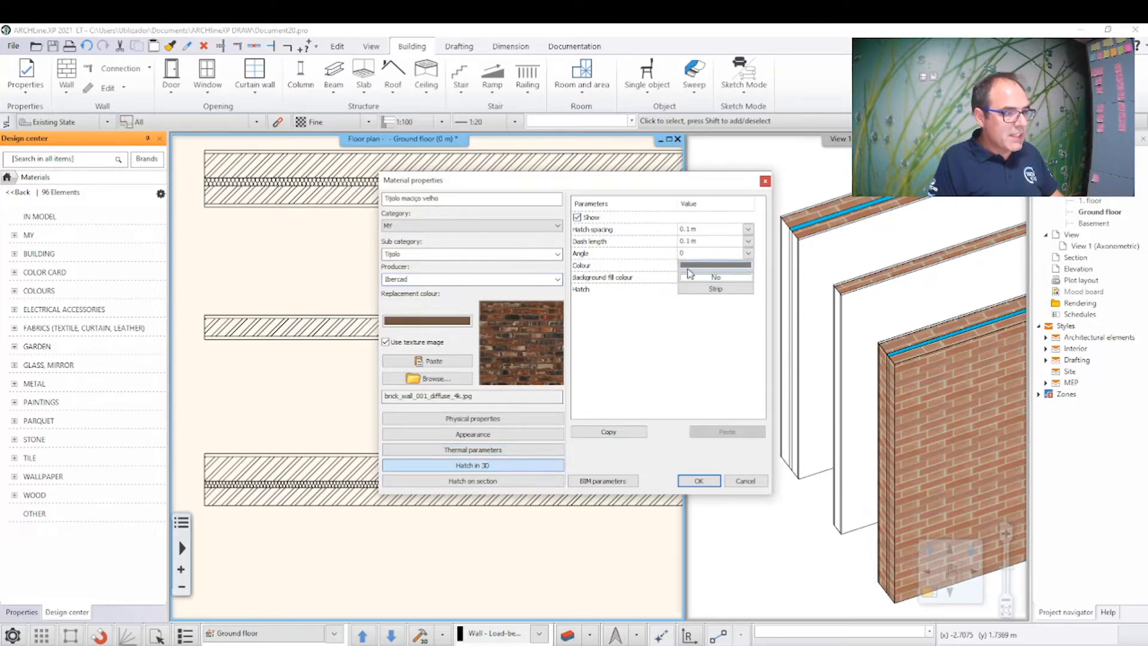
pyautogui.click(709, 290)
pyautogui.scroll(-5, 462, 363)
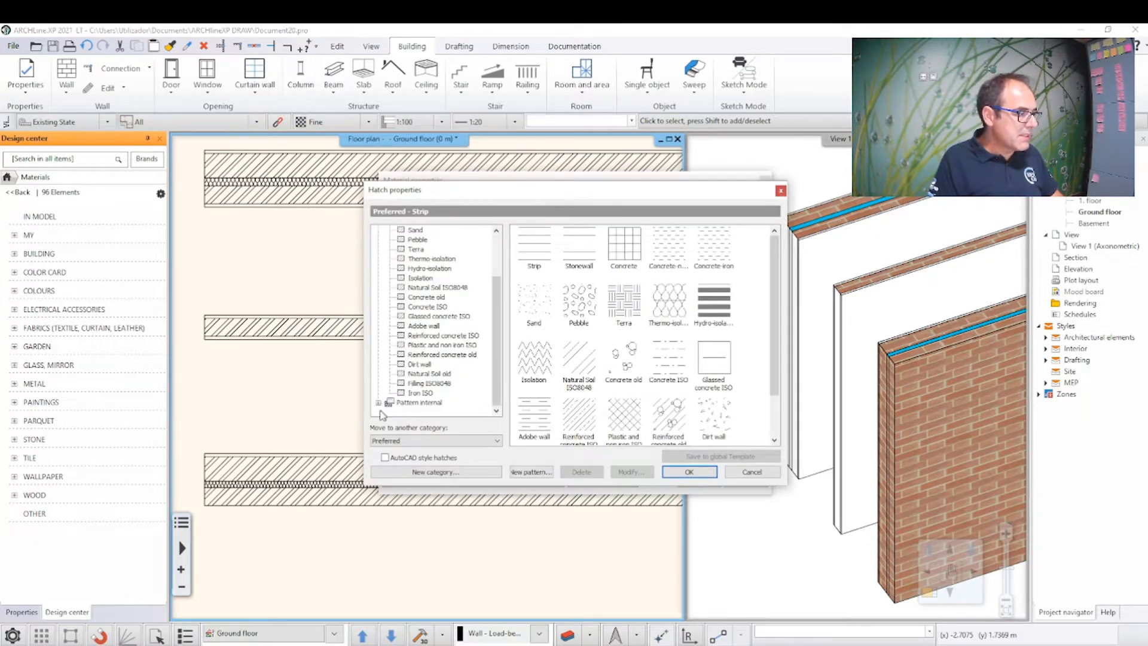
pyautogui.click(418, 402)
pyautogui.click(624, 248)
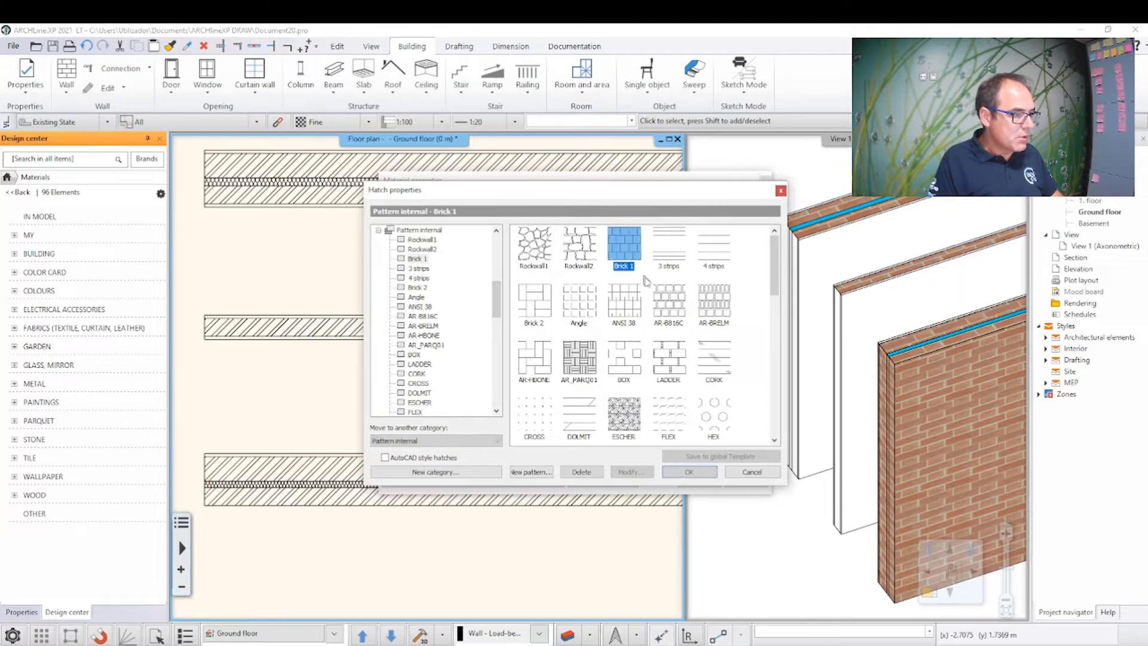
pyautogui.scroll(-10, 704, 412)
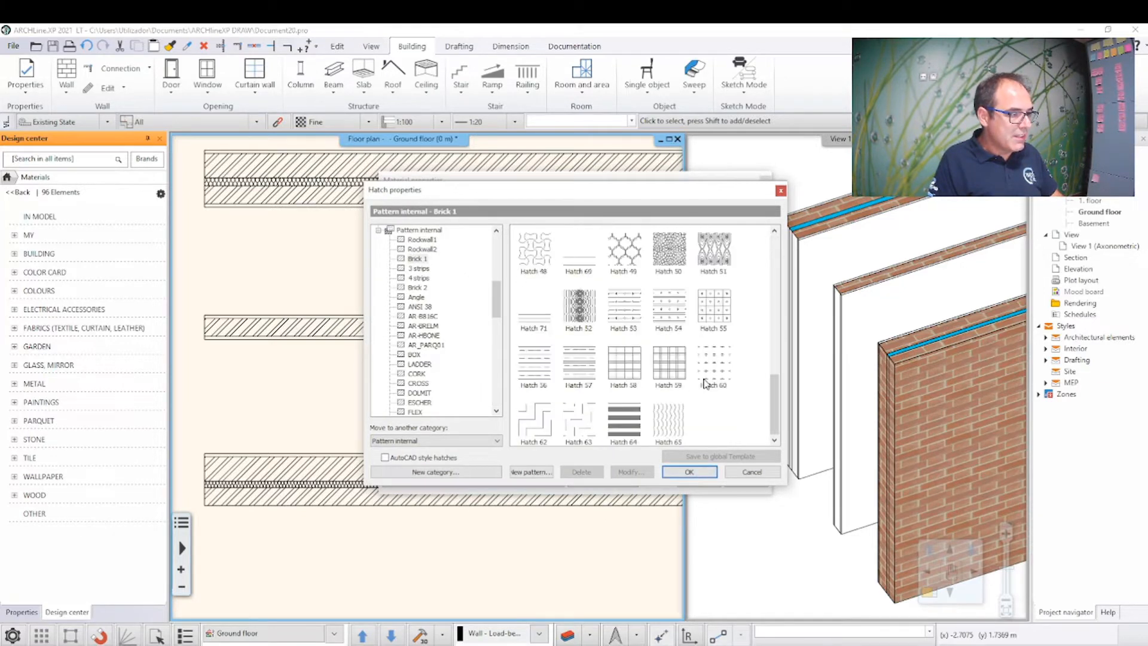
pyautogui.click(689, 472)
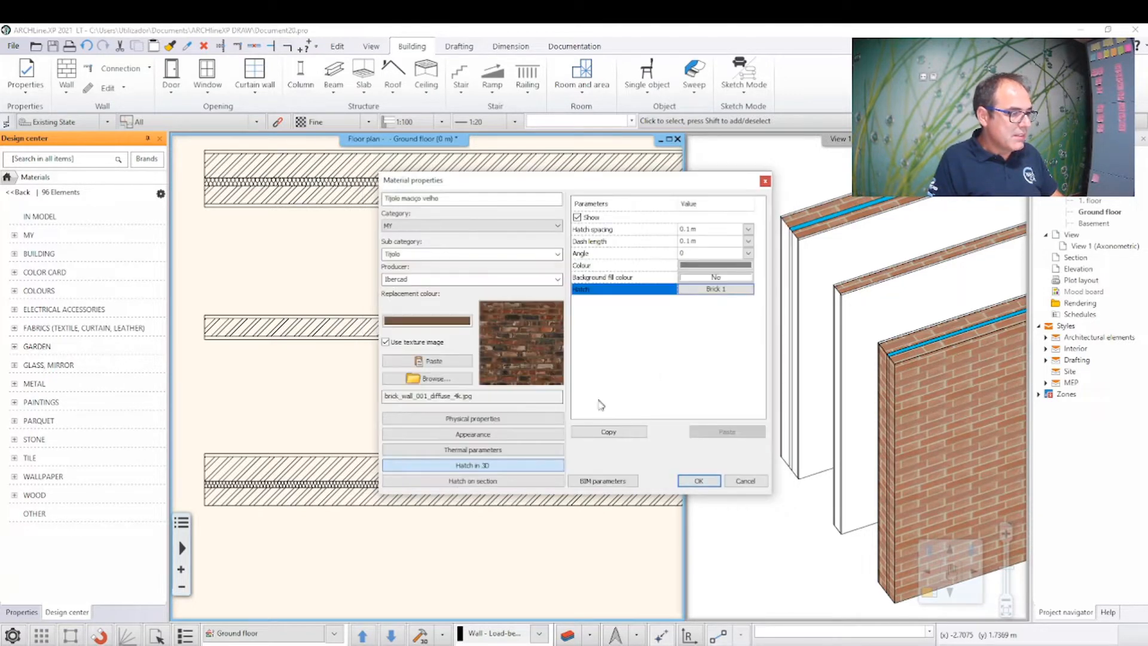
# Step: Set the 3D hatch's spacing and dash length to 0.05 each
pyautogui.click(712, 229)
pyautogui.write('0')
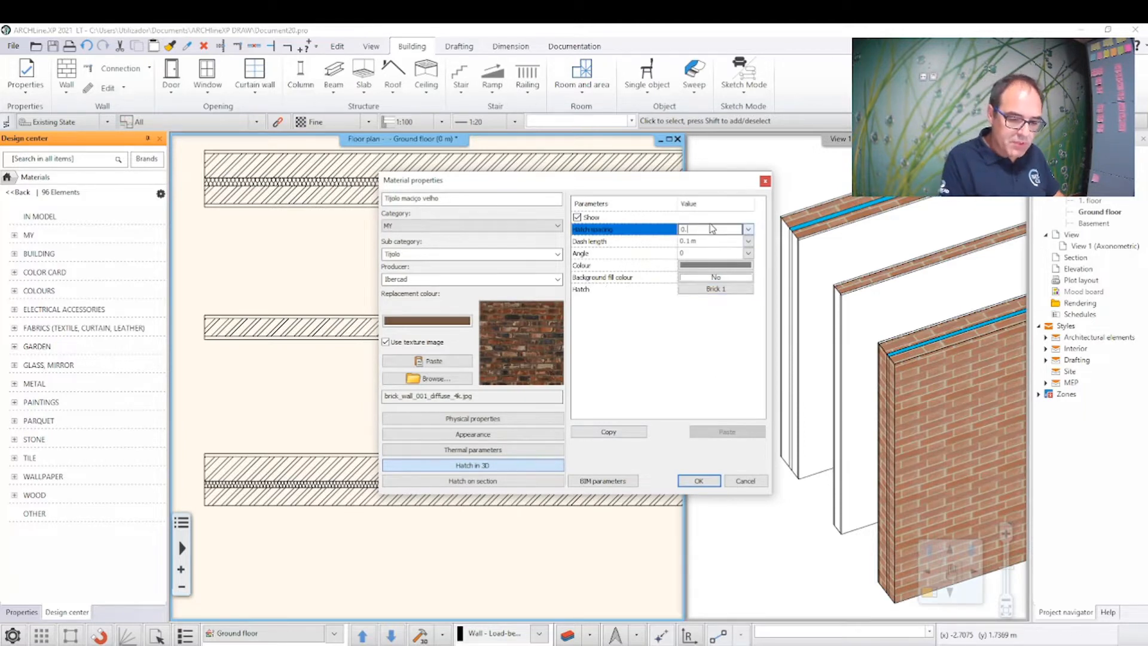
pyautogui.write('.05')
pyautogui.click(694, 241)
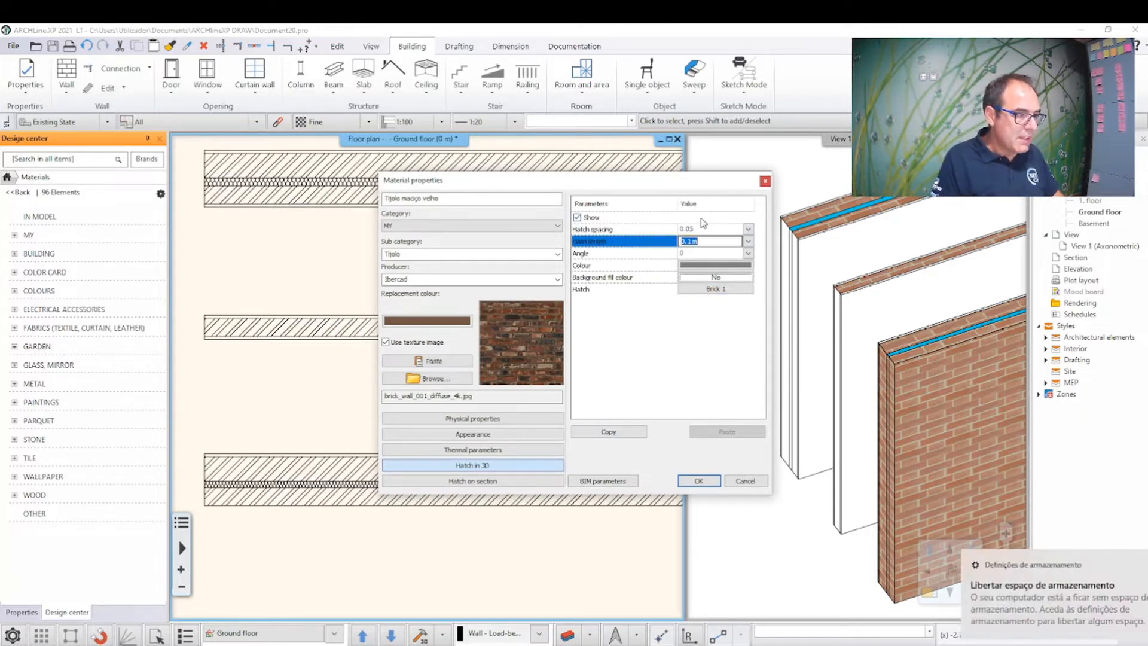
pyautogui.write('0.05')
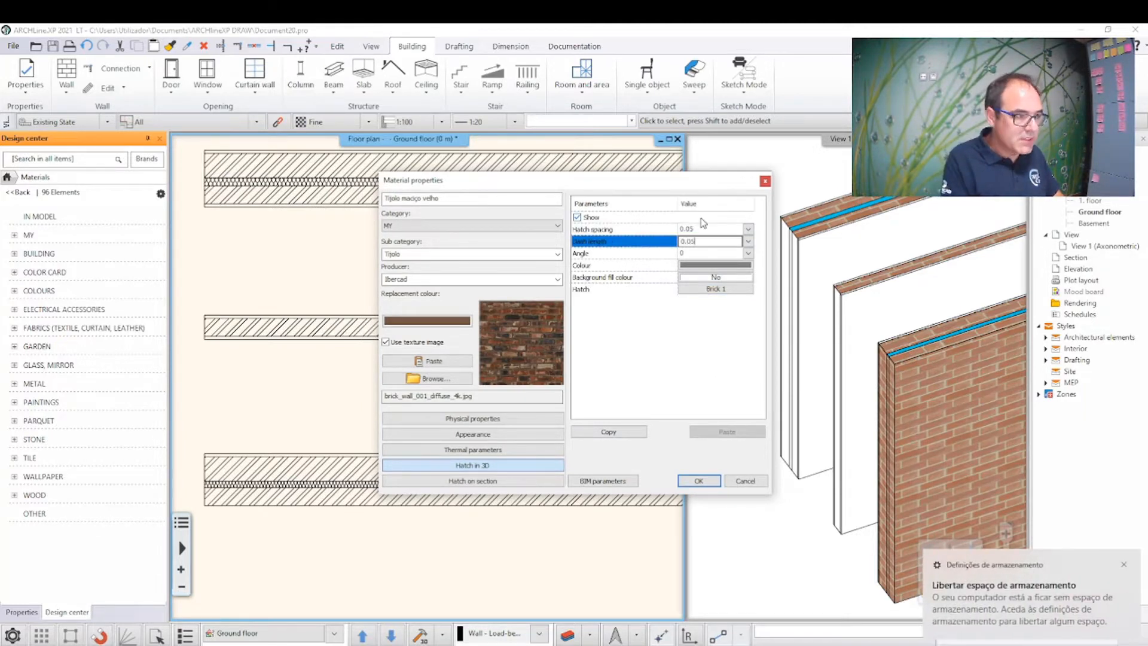
pyautogui.click(1121, 564)
pyautogui.click(693, 253)
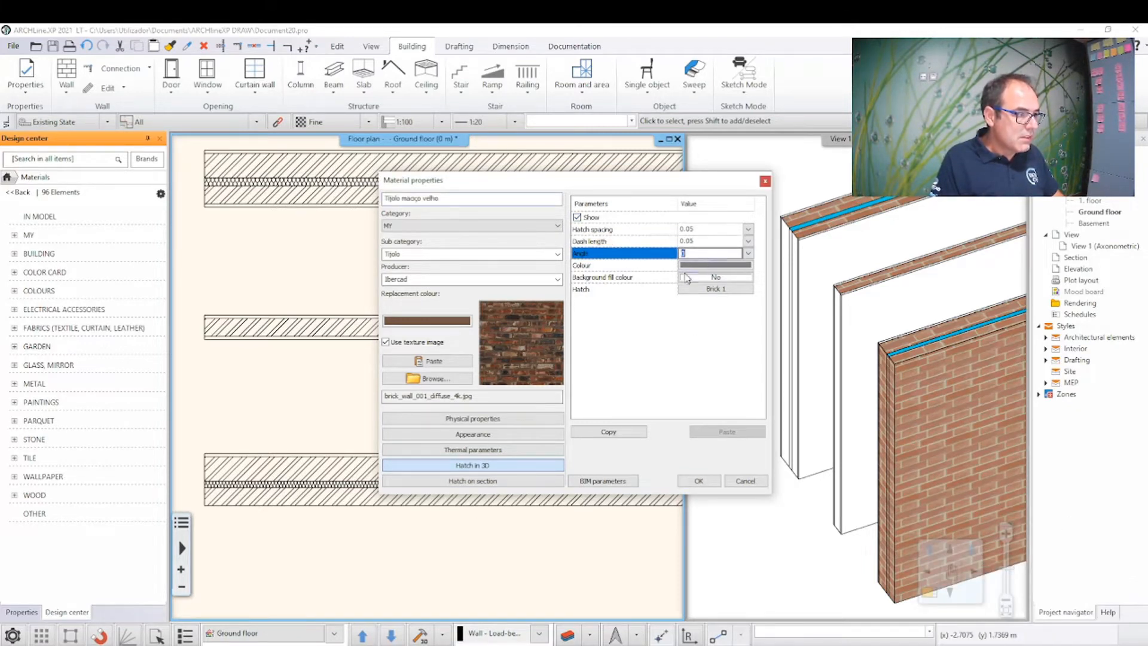
# Step: Set the material's section hatch to 0.02 spacing, 0.02 dash length and a 45° angle
pyautogui.click(470, 482)
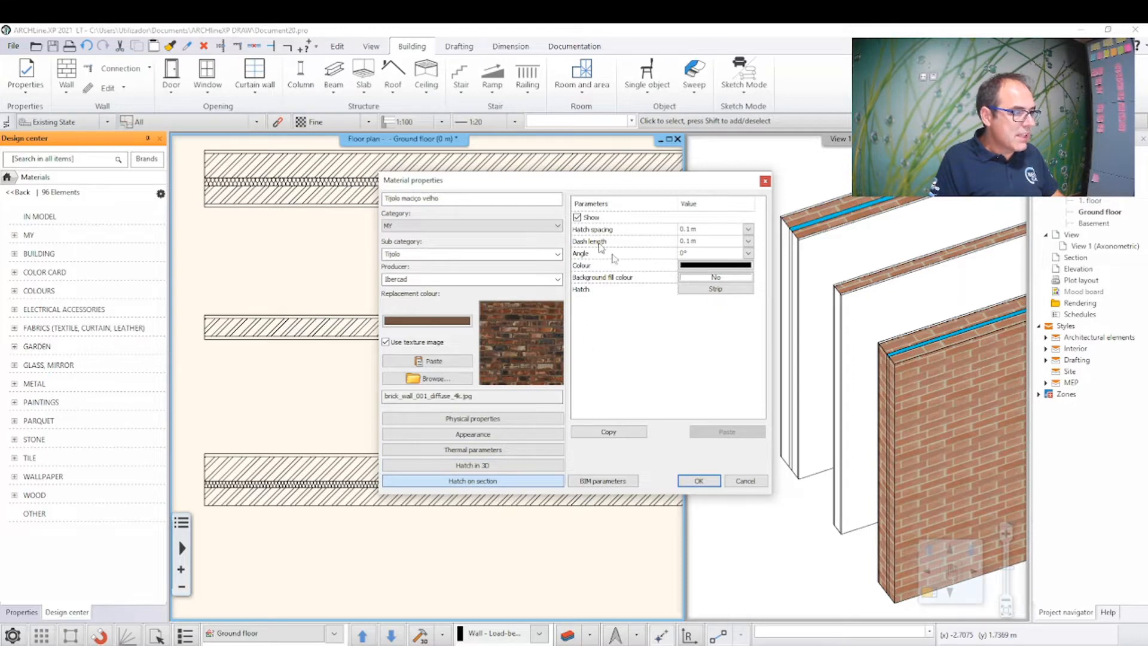
pyautogui.click(705, 229)
pyautogui.write('0.02')
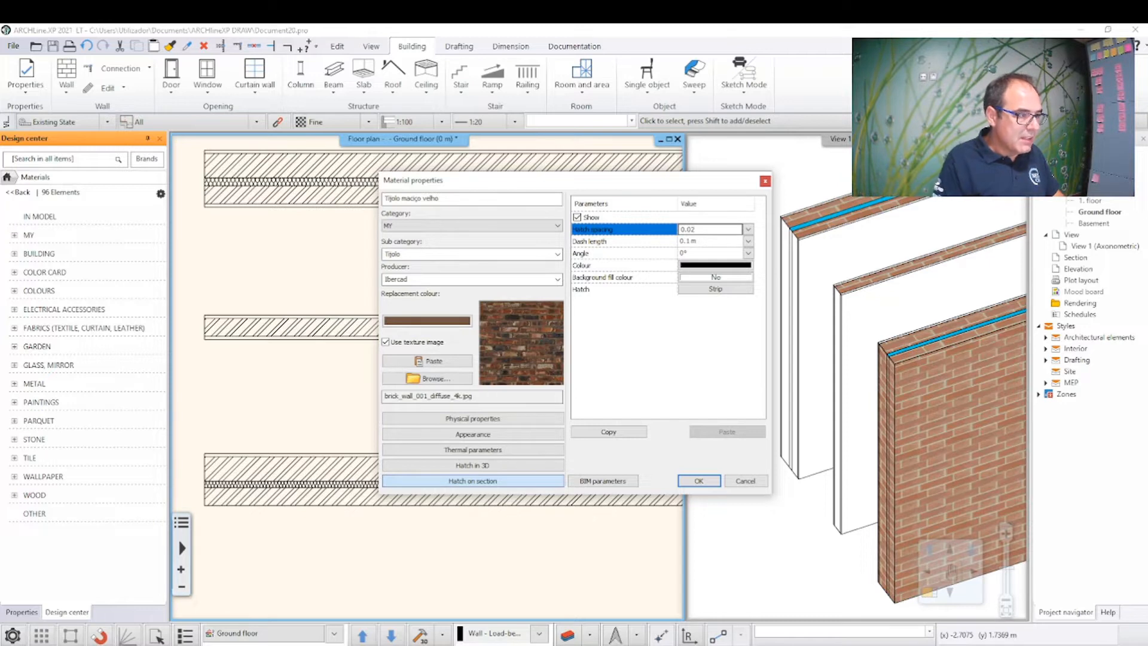
pyautogui.click(706, 240)
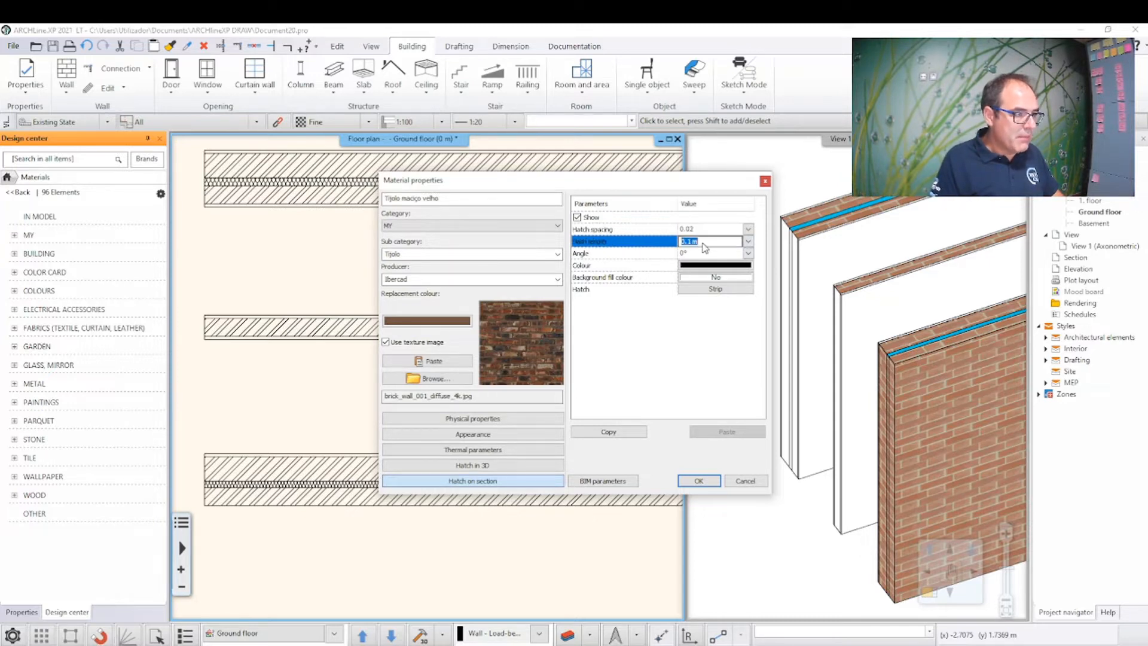
pyautogui.write('0.02')
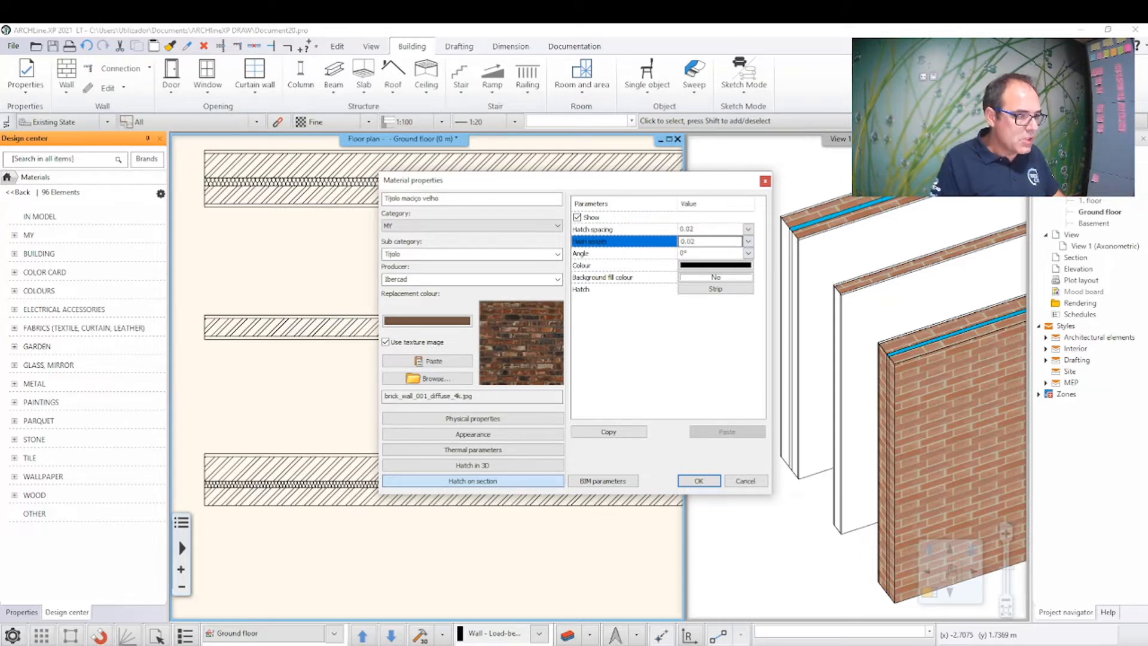
pyautogui.click(707, 252)
pyautogui.write('45')
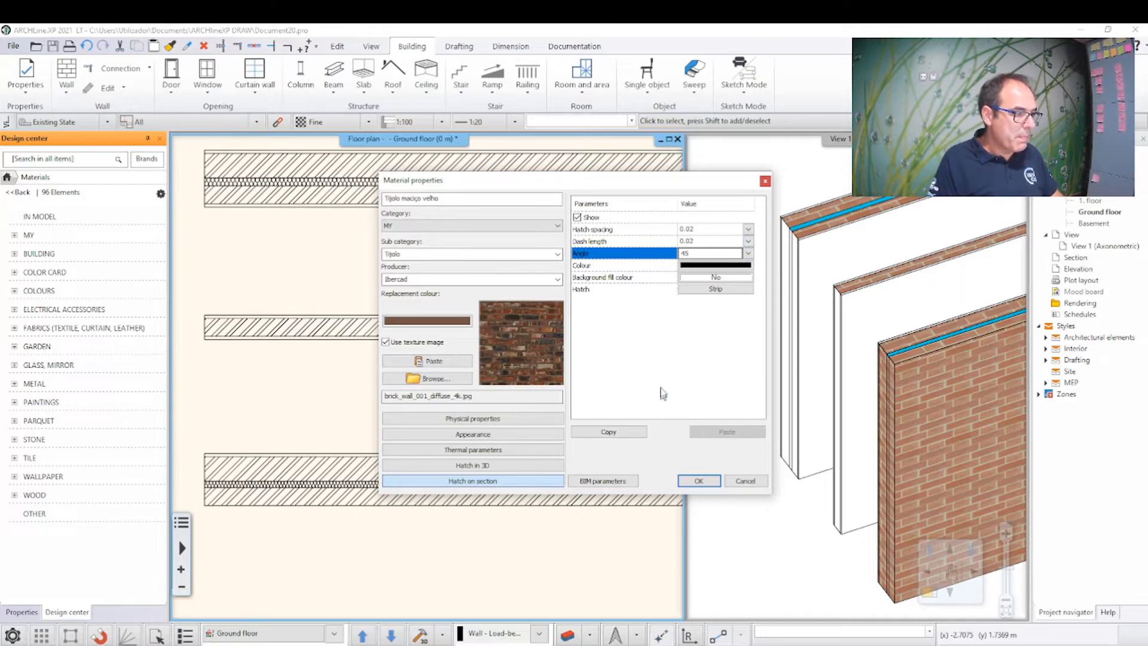
# Step: Give the material a conductivity of 0.7, a density of 1800 and a specific heat of 0.28, and save it
pyautogui.click(537, 454)
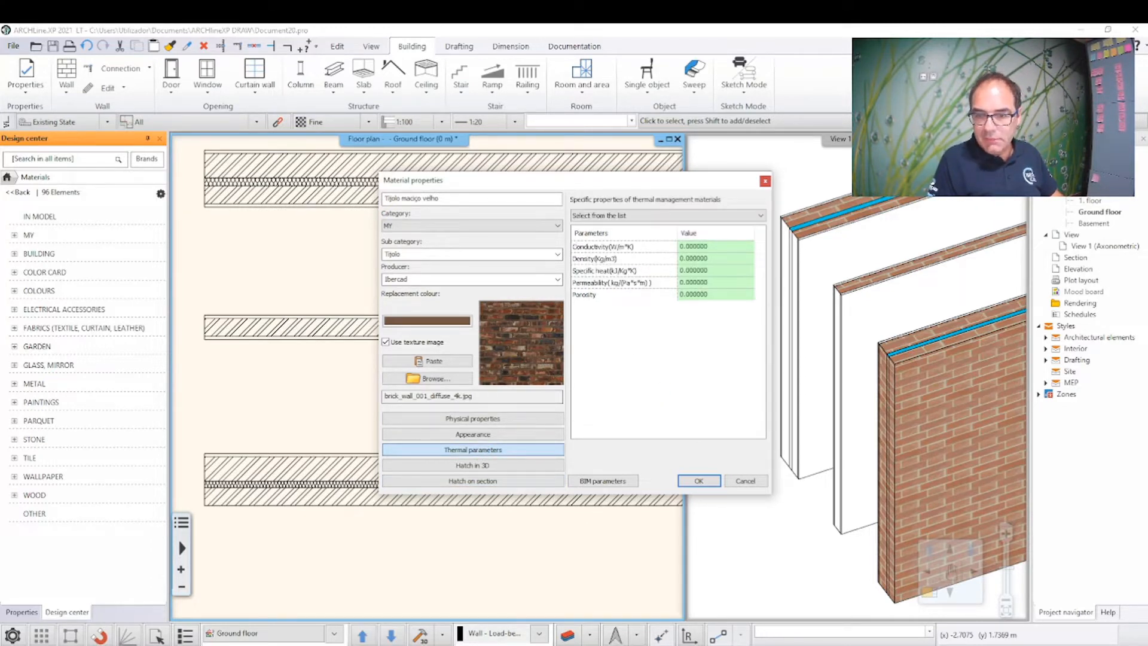
pyautogui.click(732, 248)
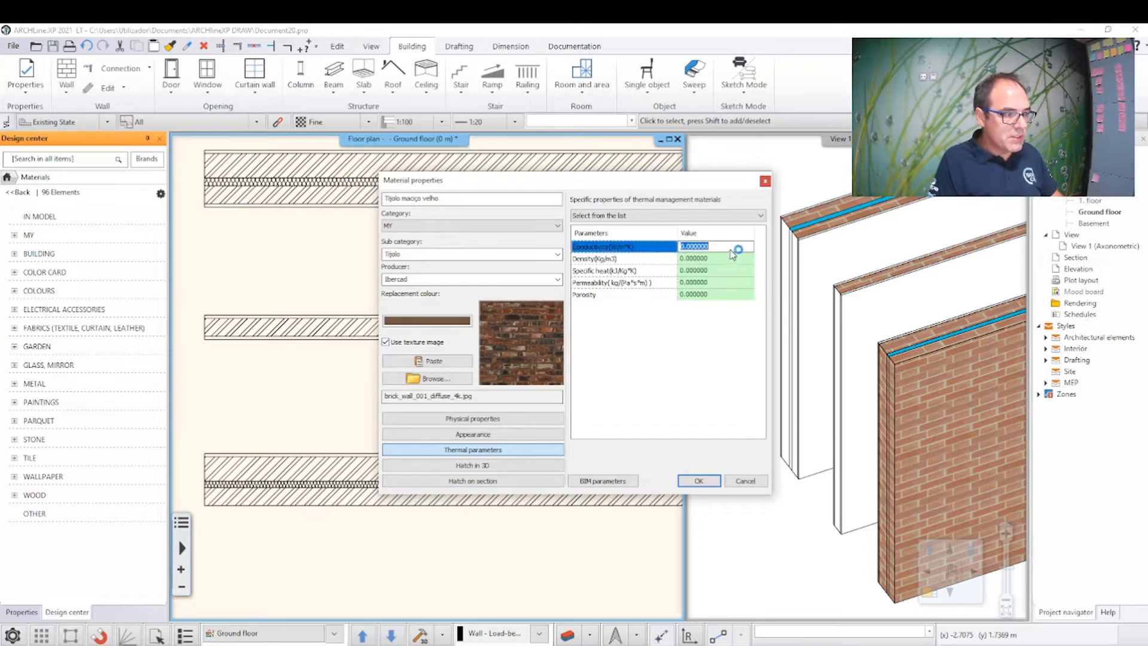
pyautogui.write('0.7')
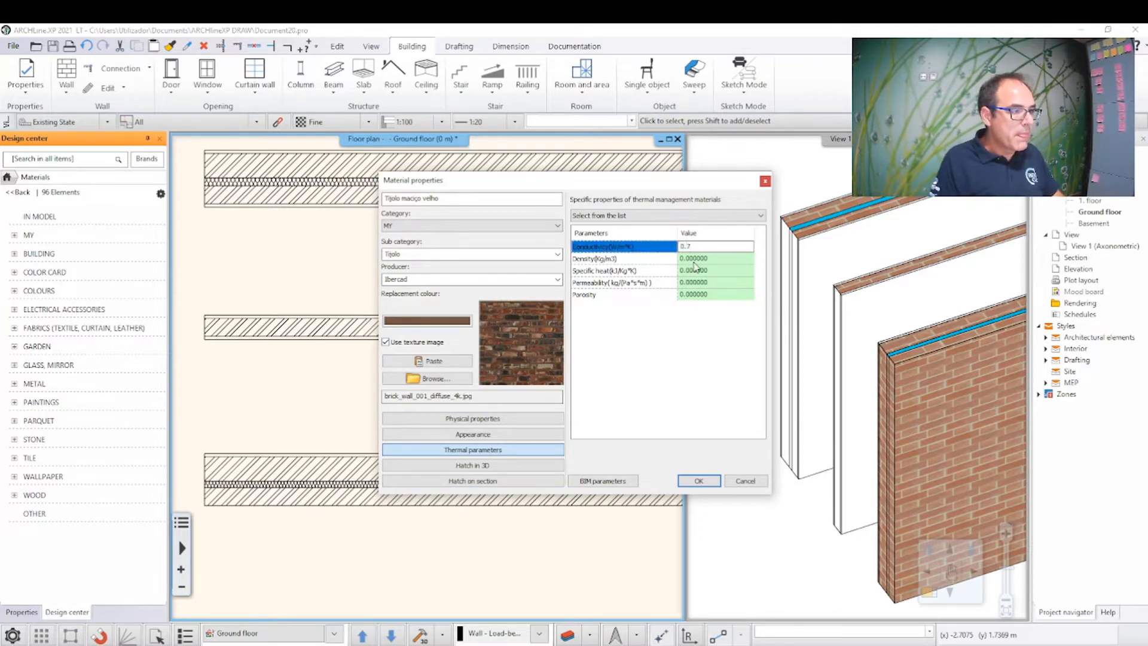
pyautogui.click(706, 260)
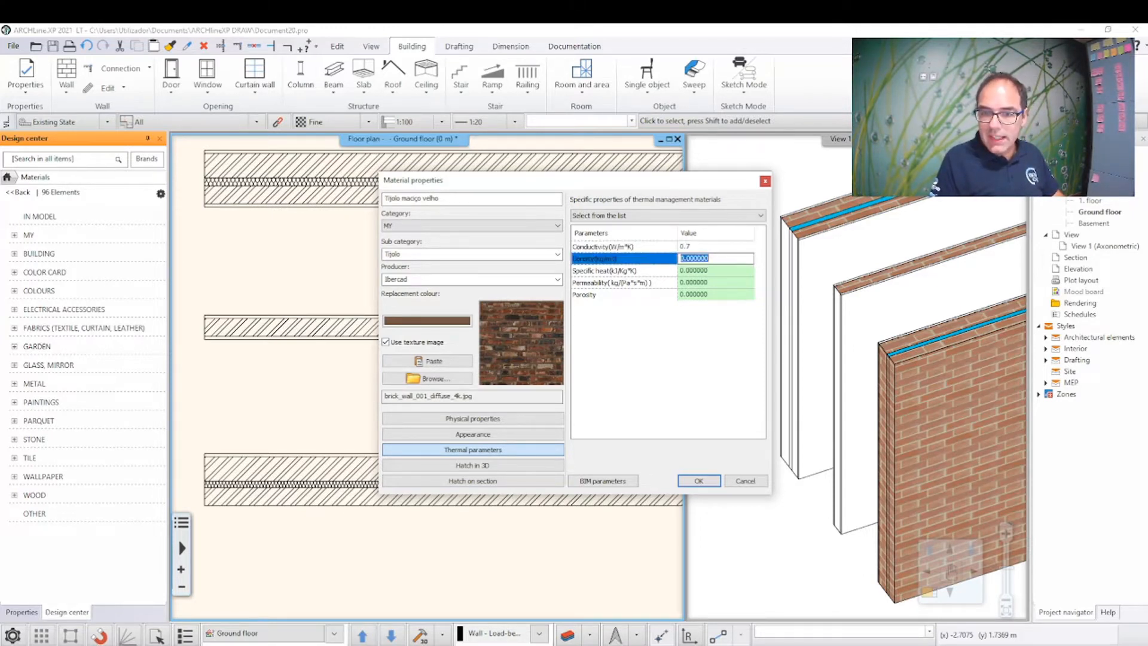
pyautogui.write('18')
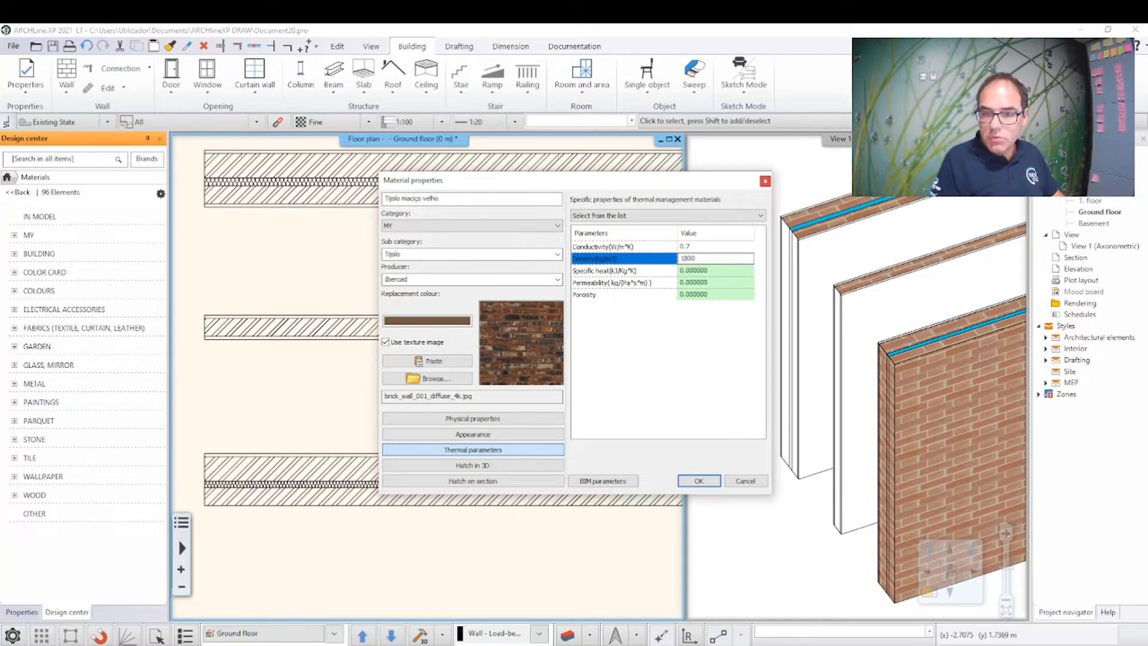
pyautogui.click(709, 271)
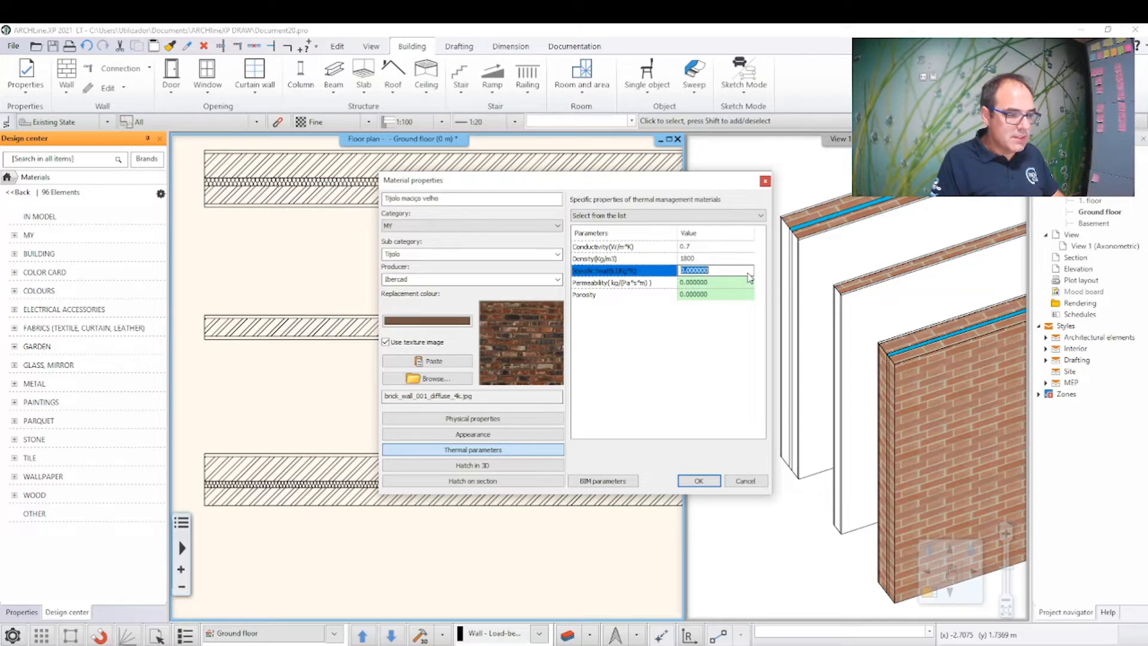
pyautogui.write('0.28')
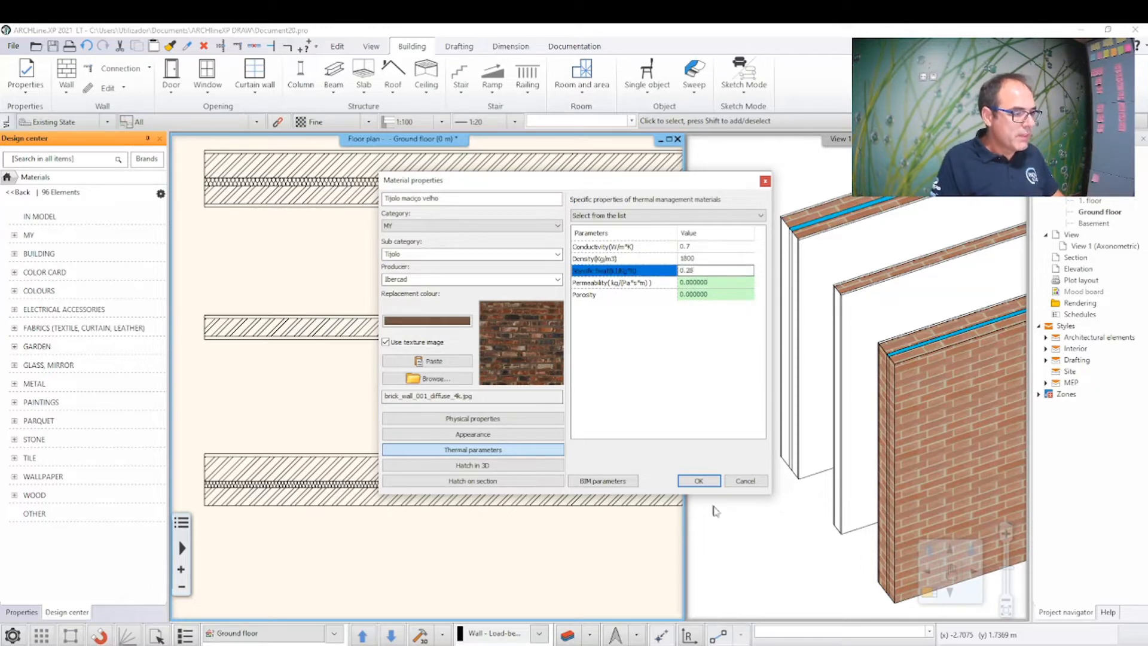
pyautogui.click(698, 480)
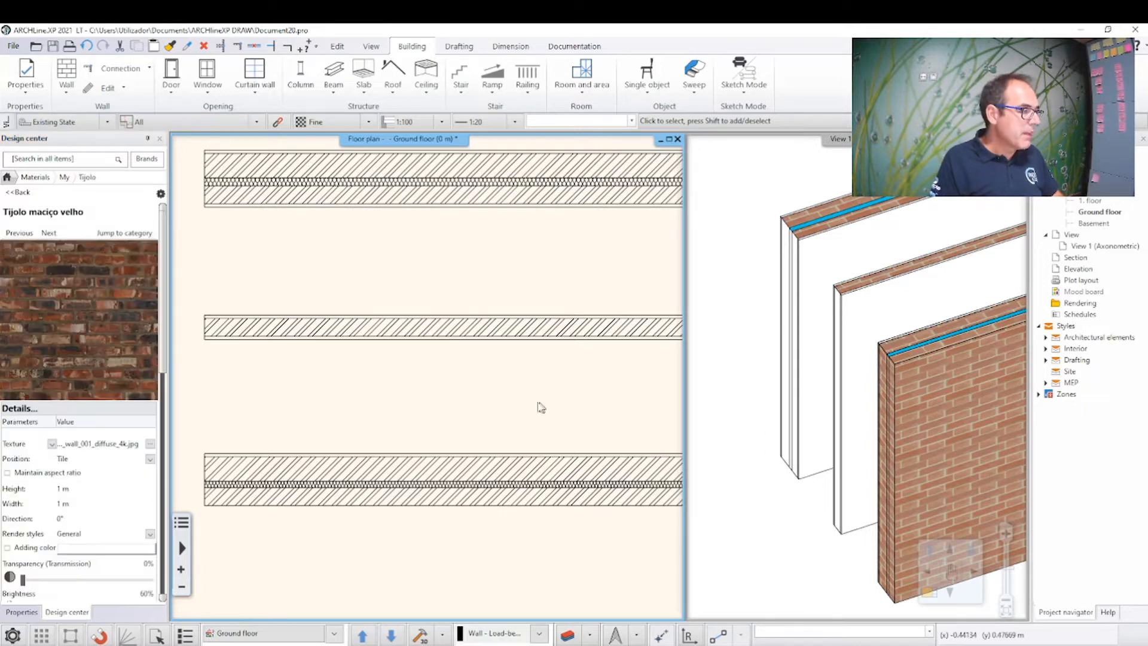
# Step: In the compound structure of the lowest floor plan wall, change the exterior brick layer's material to Tijolo vazado from MY > Tijolo
pyautogui.click(441, 476)
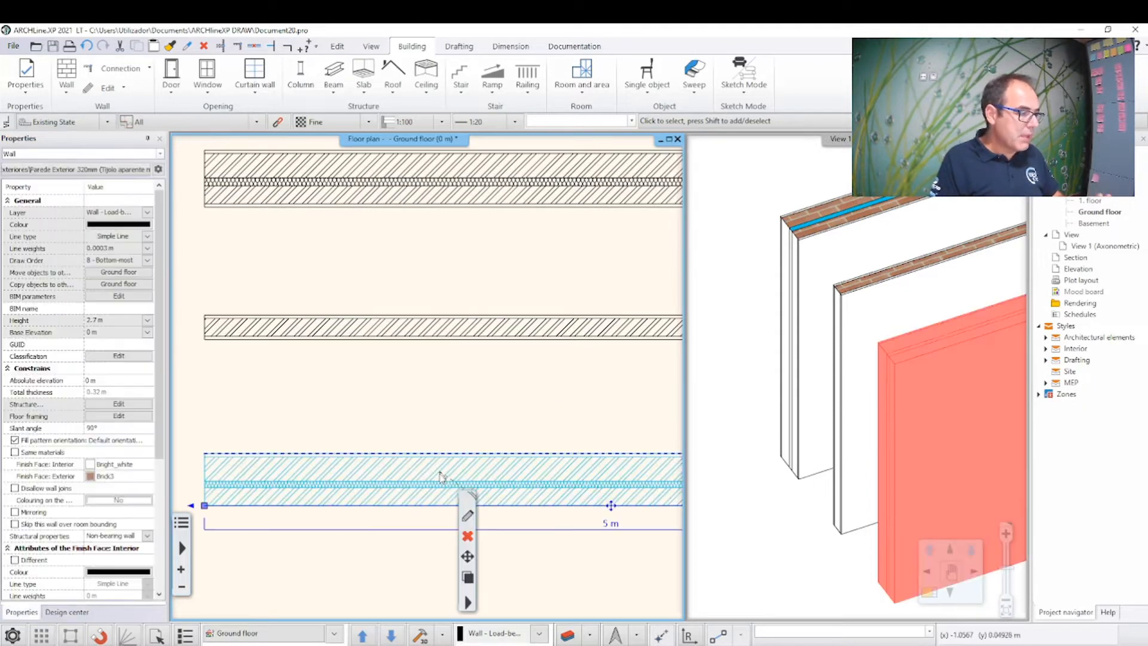
pyautogui.click(467, 518)
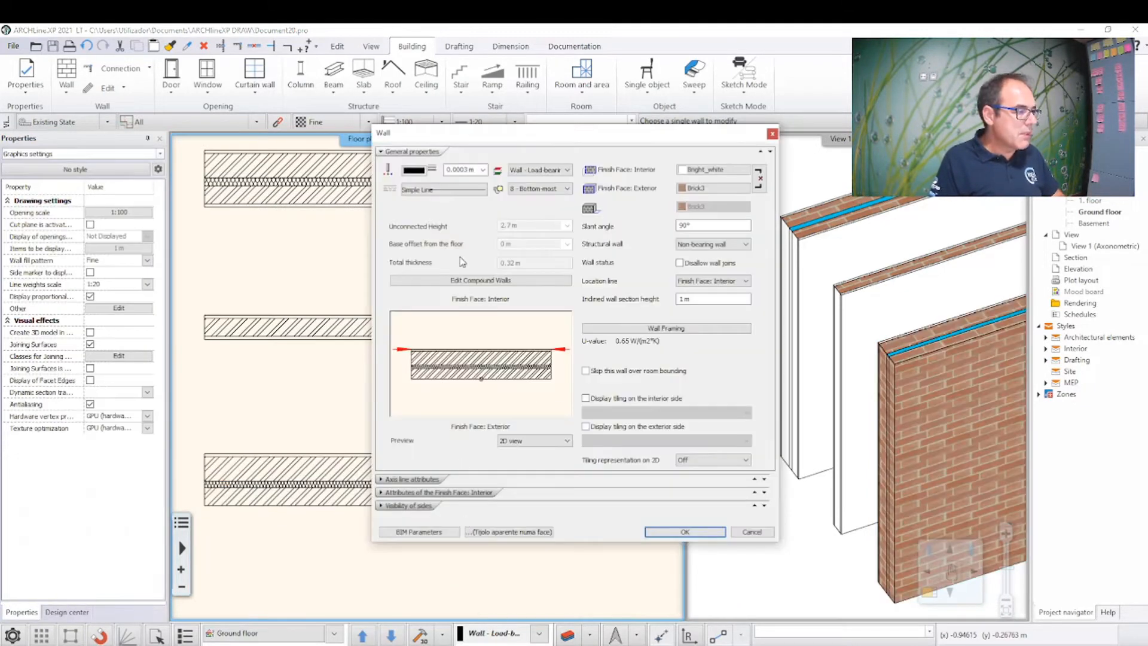
pyautogui.click(459, 281)
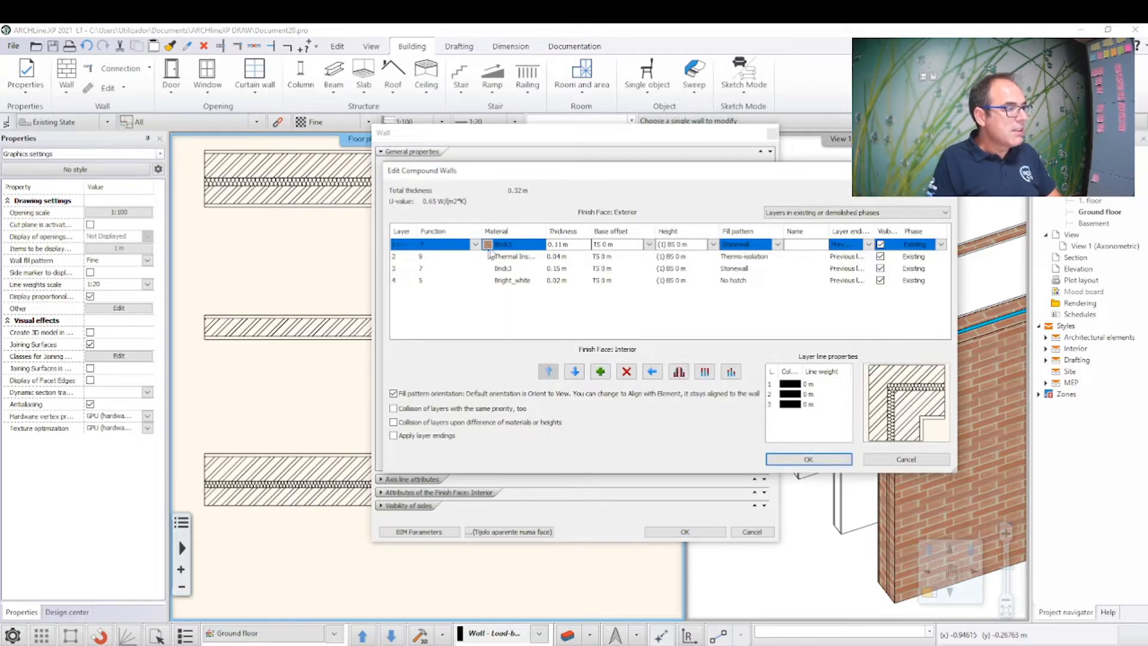
pyautogui.click(501, 246)
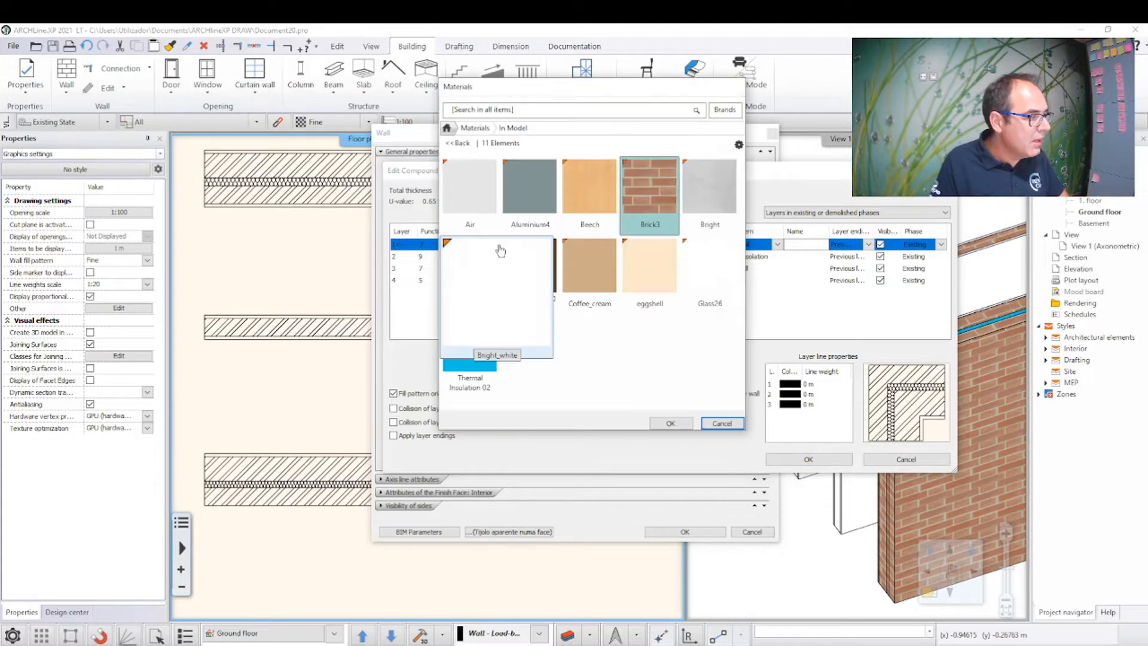
pyautogui.click(468, 130)
pyautogui.click(467, 186)
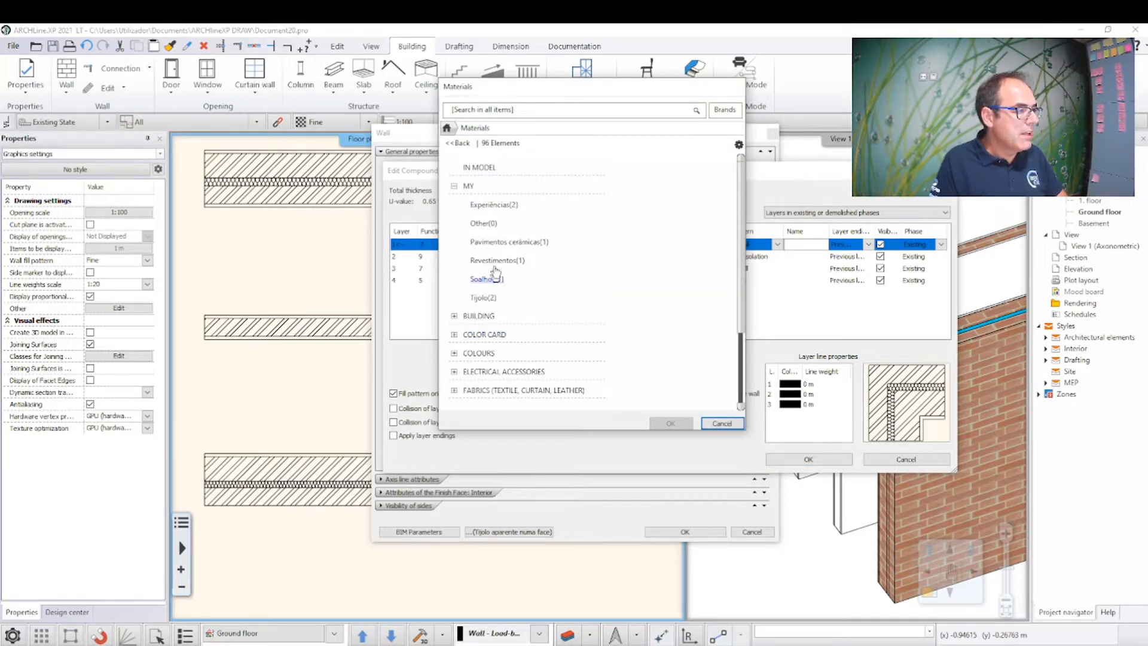
pyautogui.click(492, 305)
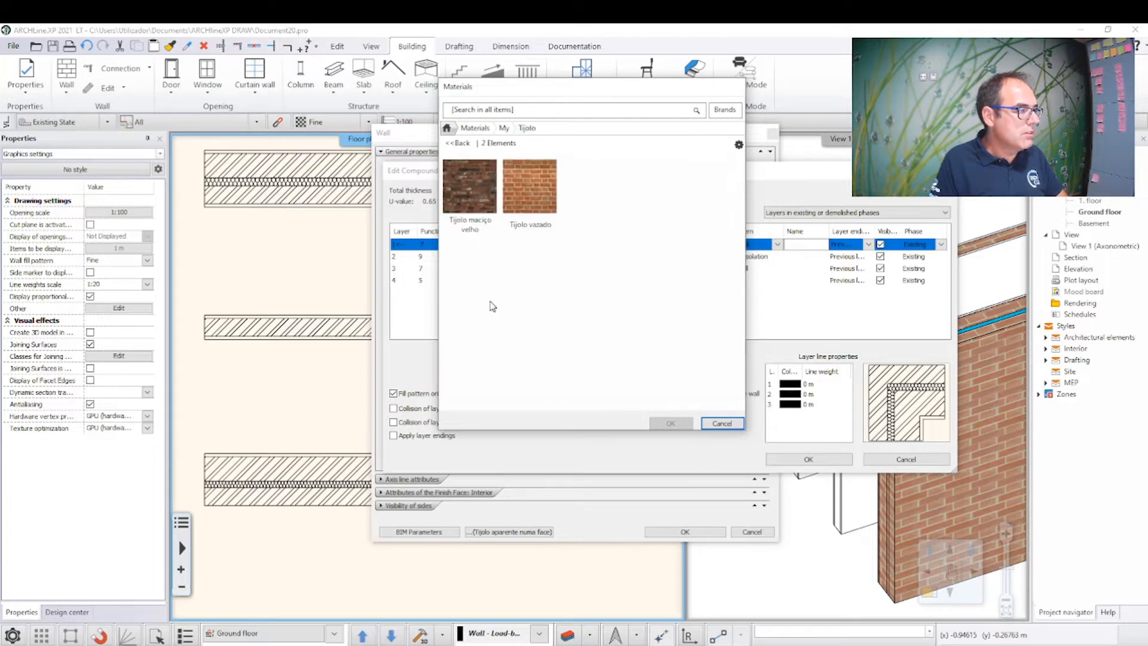
pyautogui.click(534, 220)
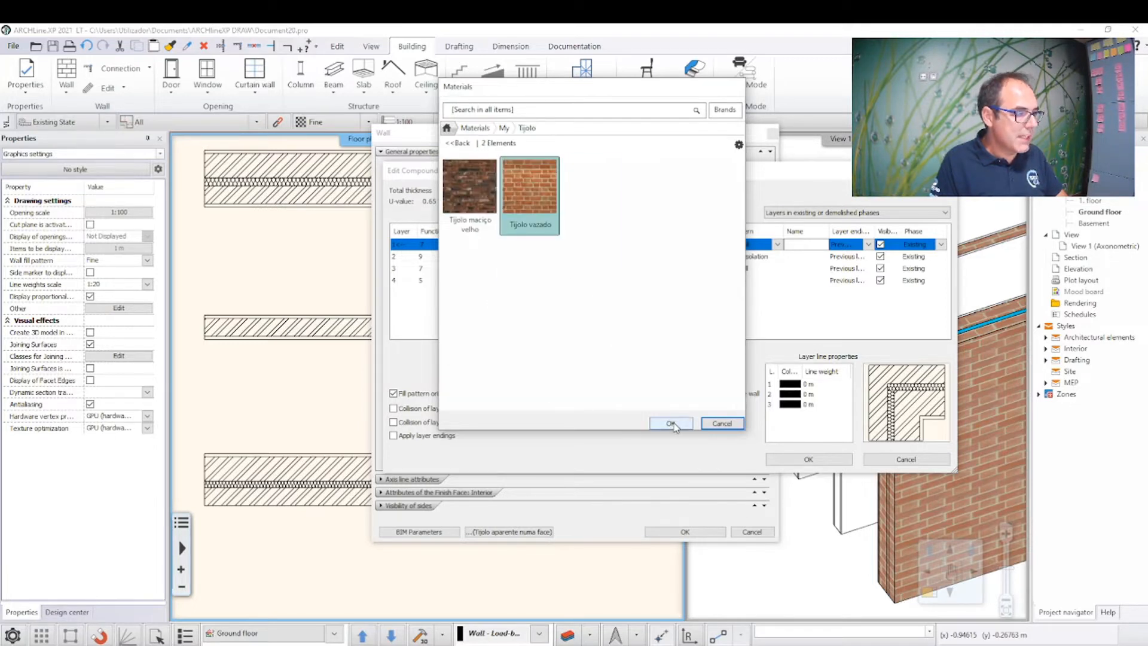
pyautogui.click(671, 423)
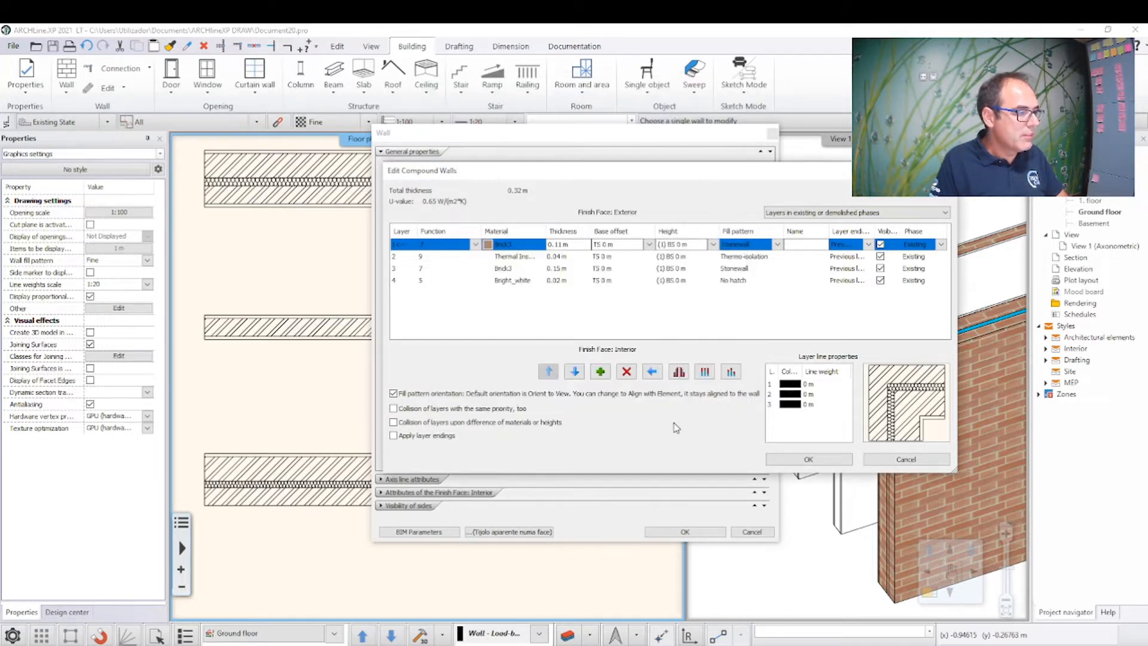
pyautogui.click(509, 268)
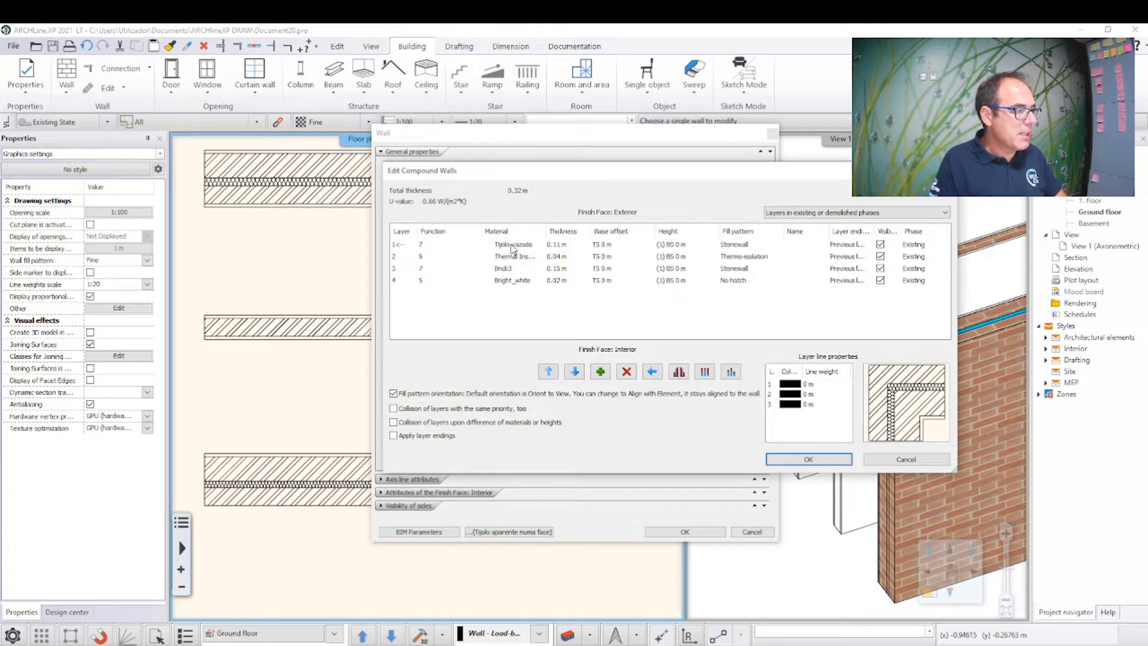
# Step: Change the exterior brick layer's material to Tijolo maciço velho from MY > Tijolo
pyautogui.click(517, 249)
pyautogui.click(518, 250)
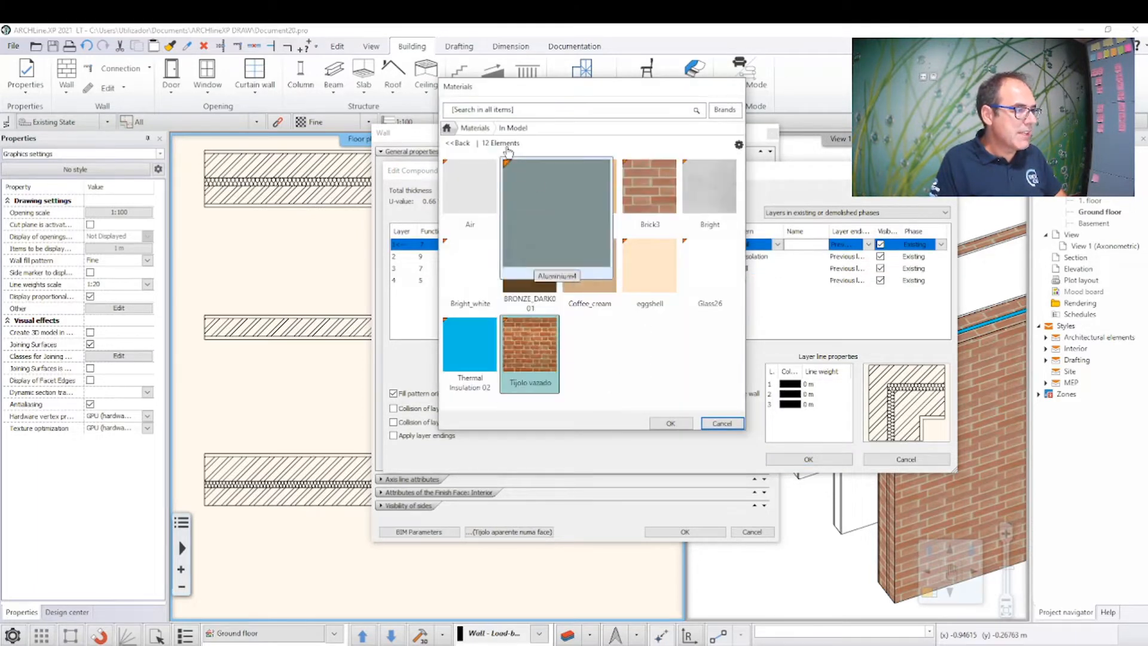
pyautogui.click(474, 130)
pyautogui.click(455, 186)
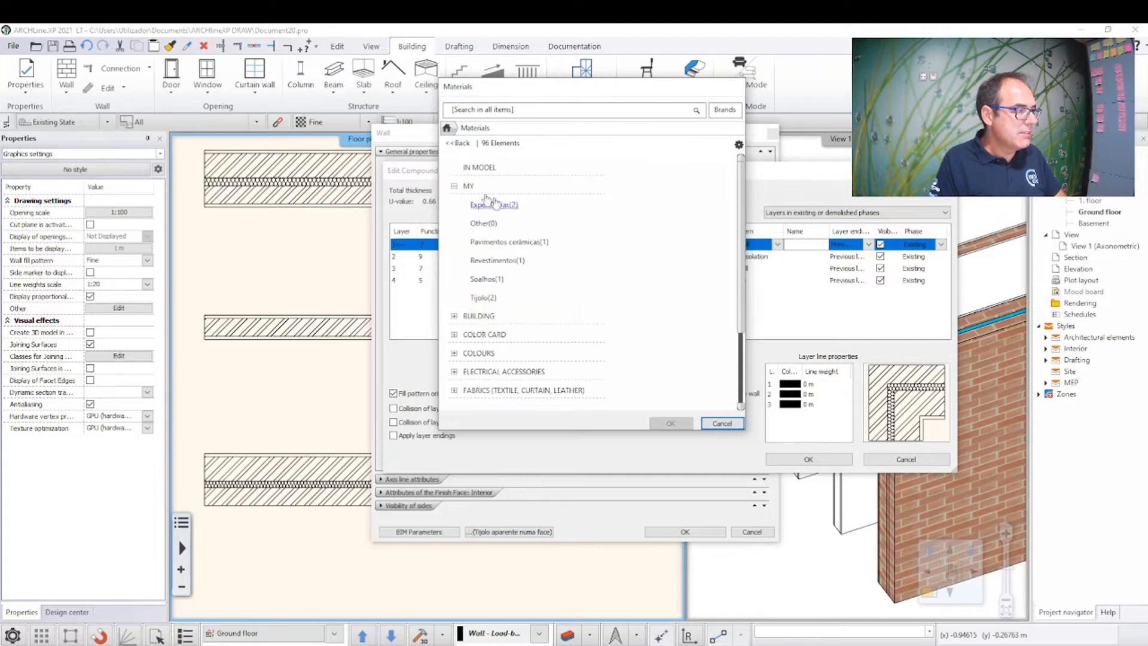
pyautogui.click(482, 297)
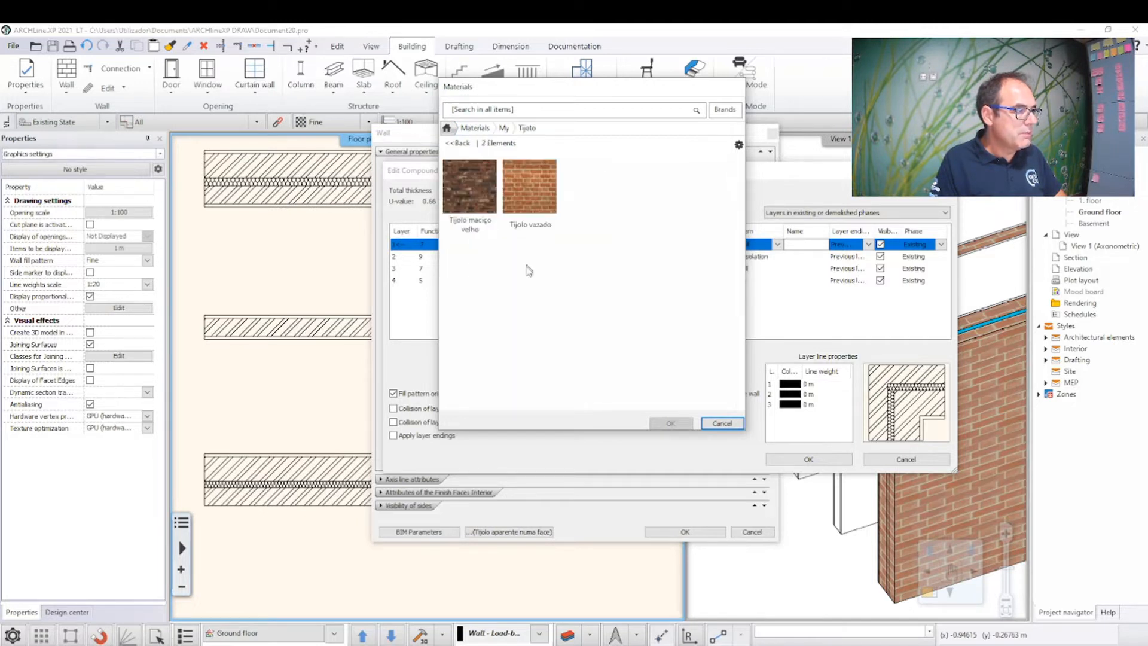
pyautogui.click(468, 200)
pyautogui.click(673, 422)
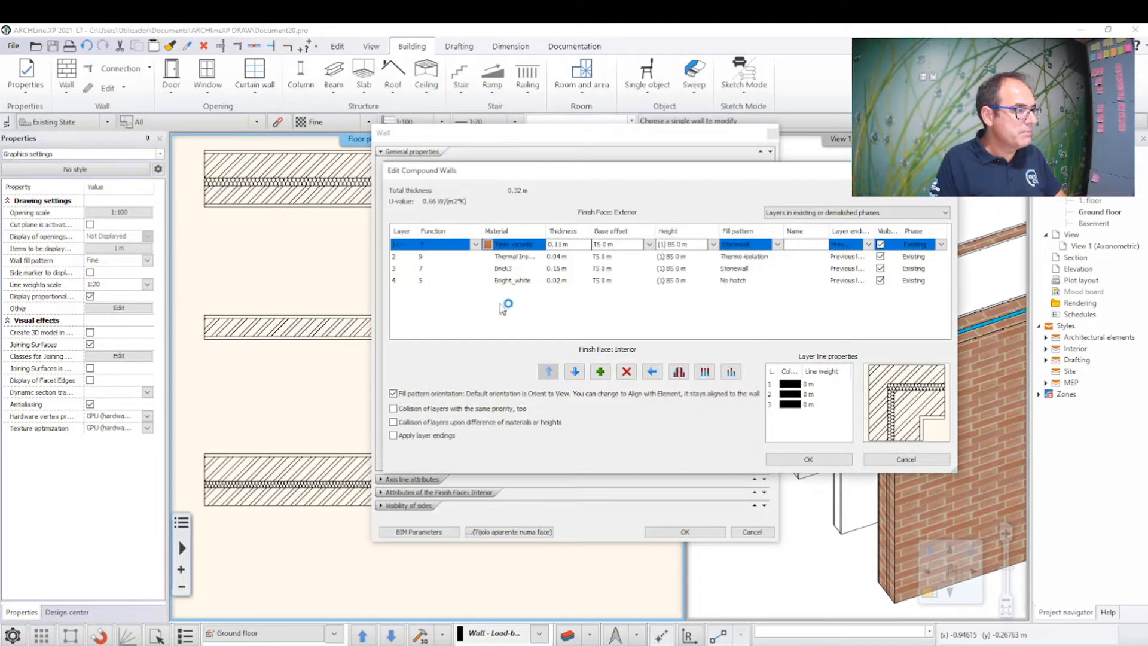
# Step: Change the inner brick layer's material, layer 3, from Brick3 to the in-model Tijolo vazado
pyautogui.click(512, 270)
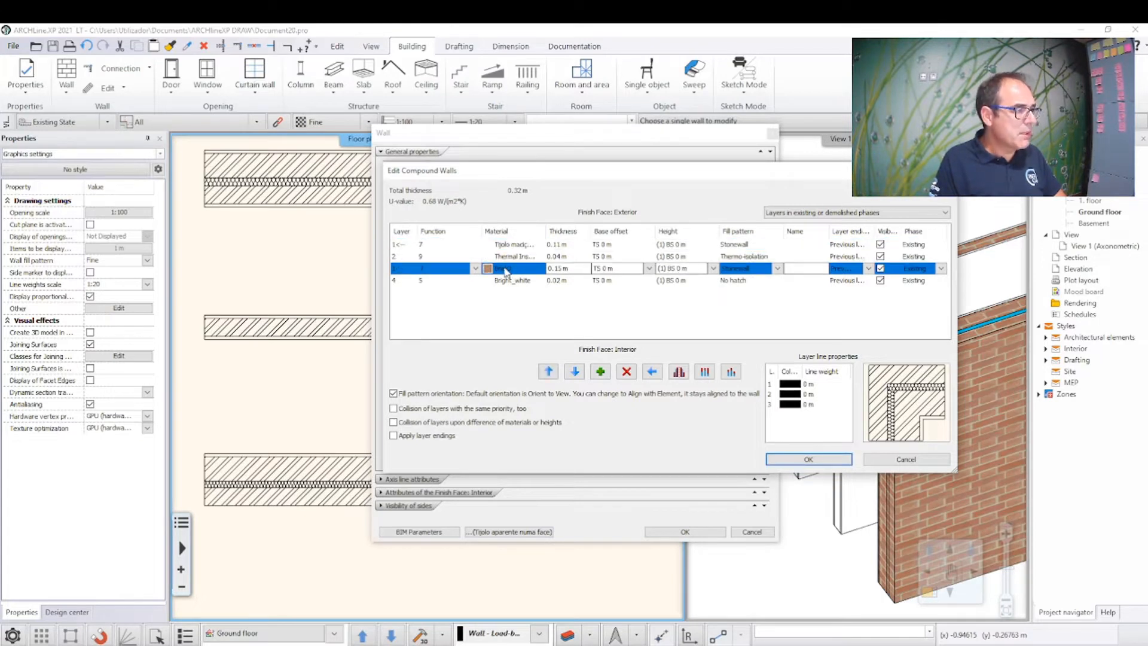
pyautogui.click(508, 270)
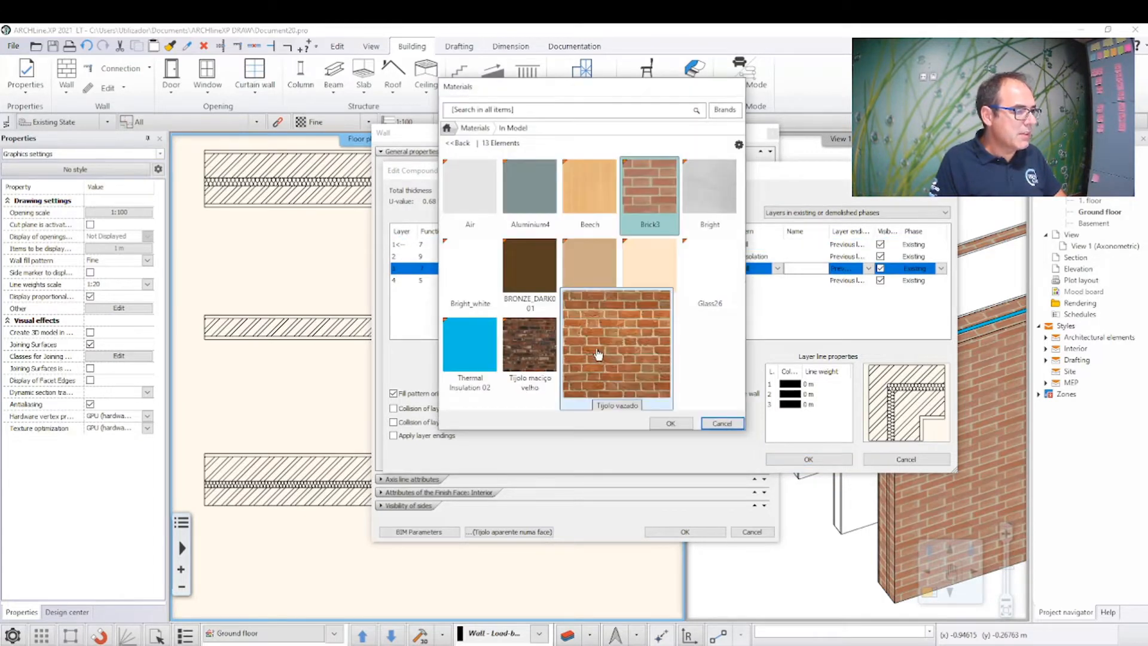
pyautogui.click(590, 359)
pyautogui.click(670, 423)
# Step: Change the interior finish layer's material to Reboco tradicional from MY > Revestimentos and apply the compound structure to the wall
pyautogui.click(499, 281)
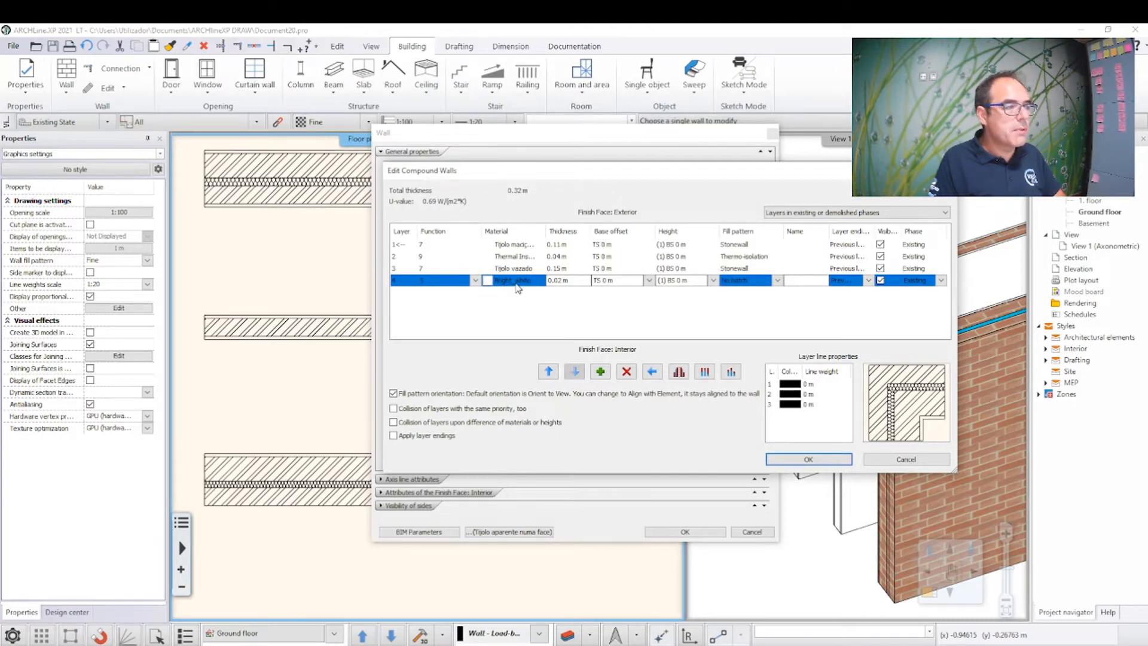
pyautogui.click(518, 286)
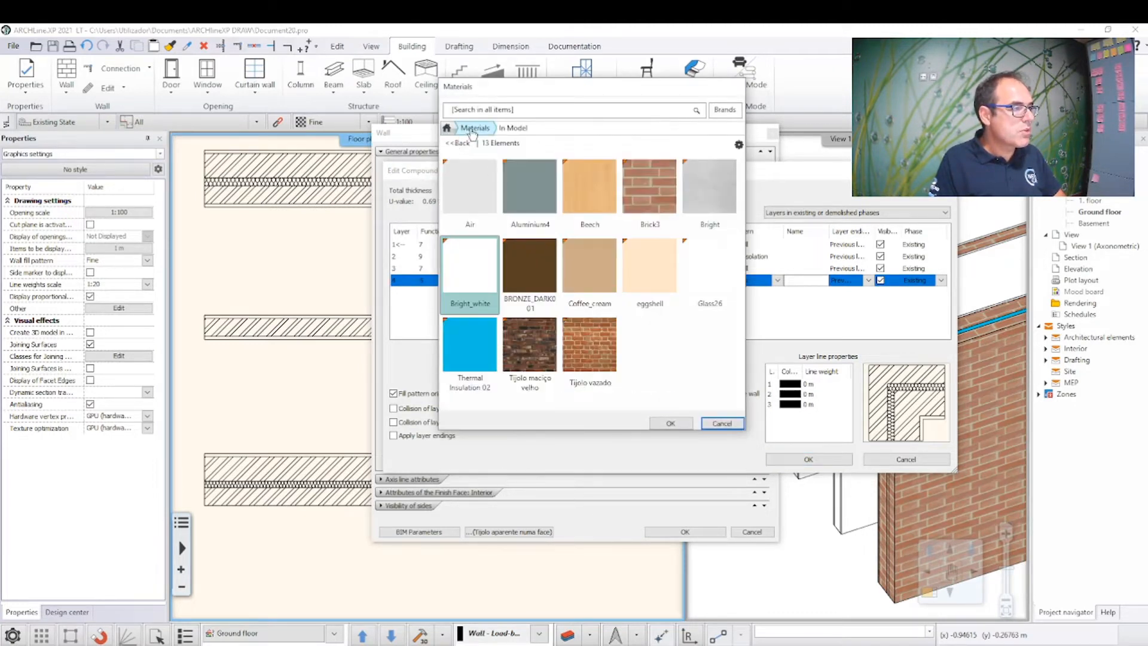
pyautogui.click(471, 131)
pyautogui.click(466, 201)
pyautogui.click(467, 188)
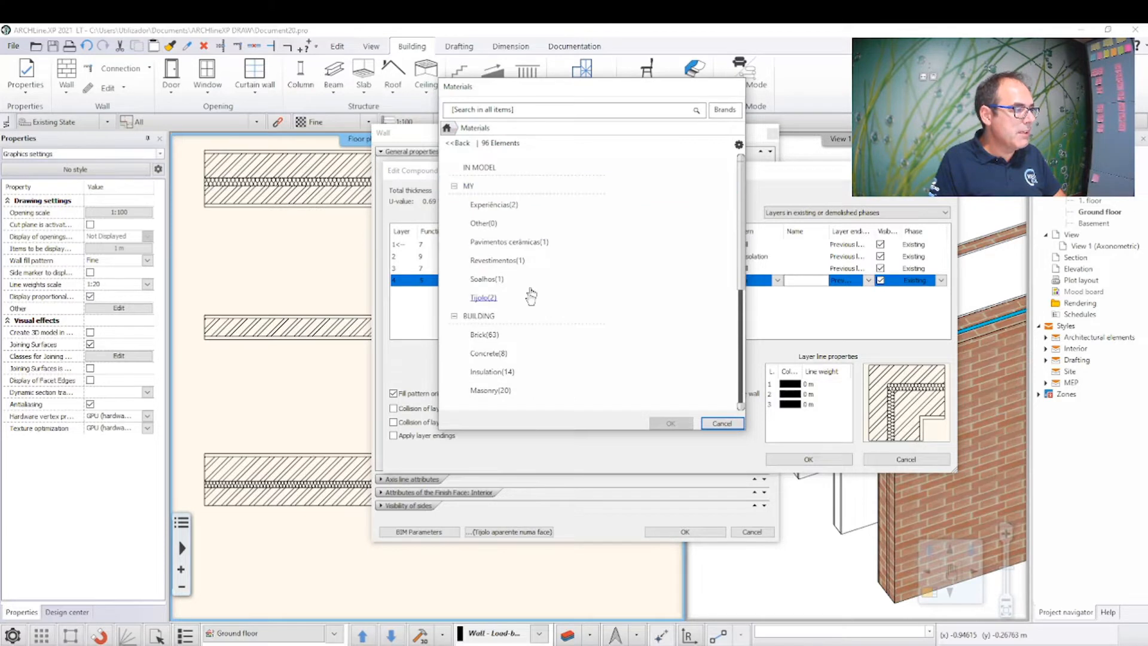
pyautogui.click(482, 261)
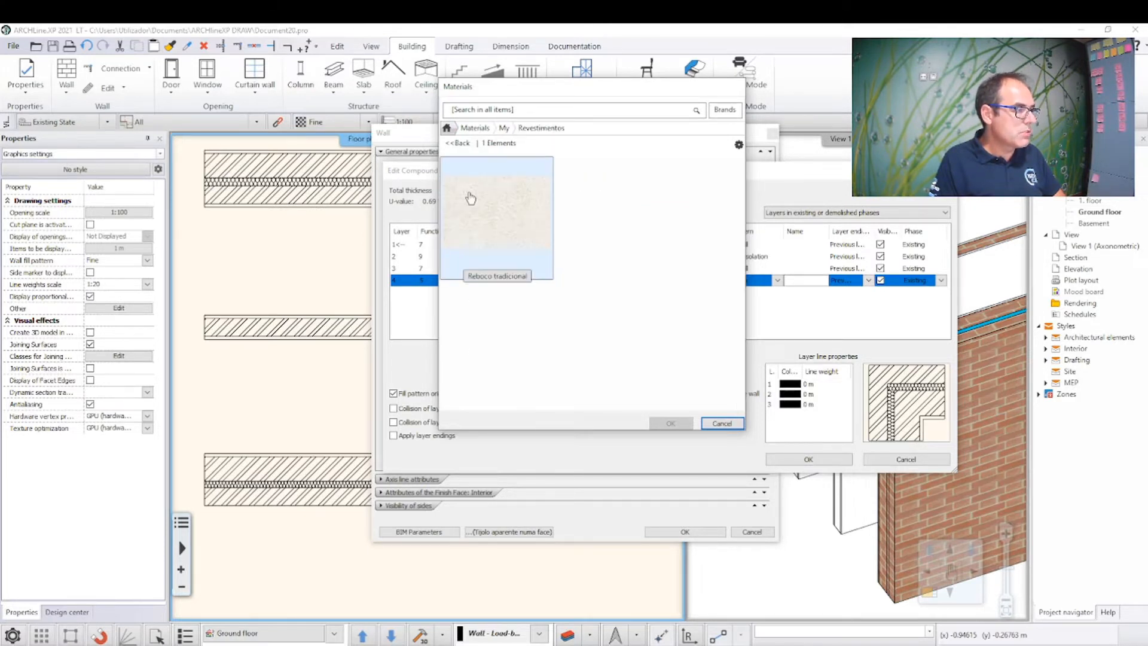
pyautogui.click(470, 198)
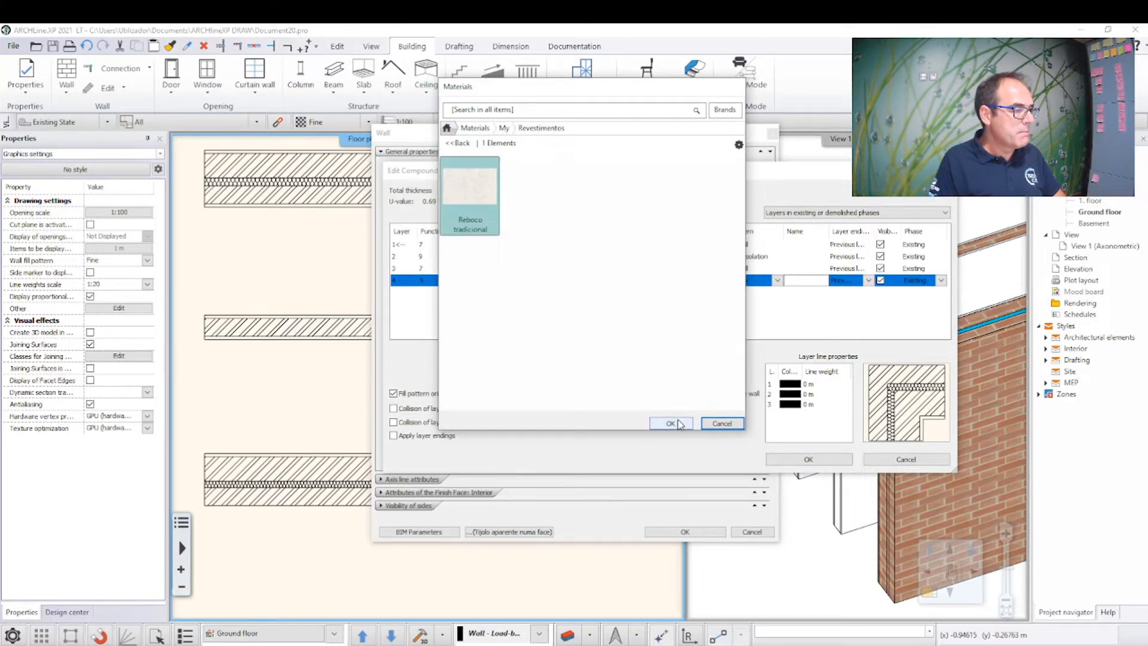
pyautogui.click(671, 424)
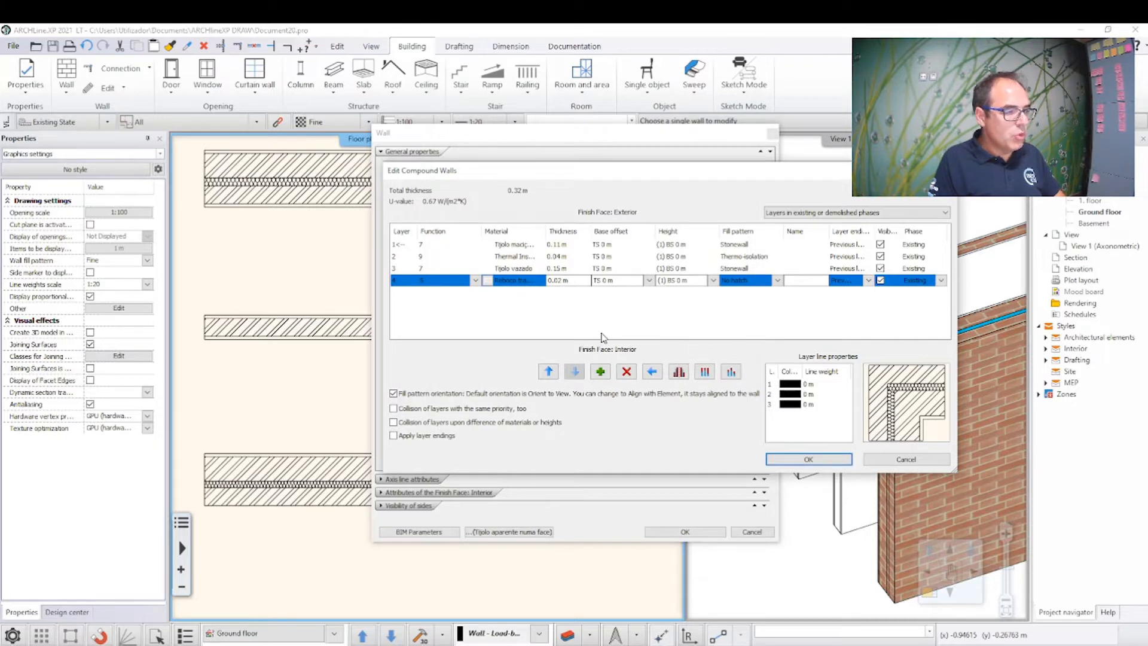
pyautogui.click(808, 460)
pyautogui.click(514, 290)
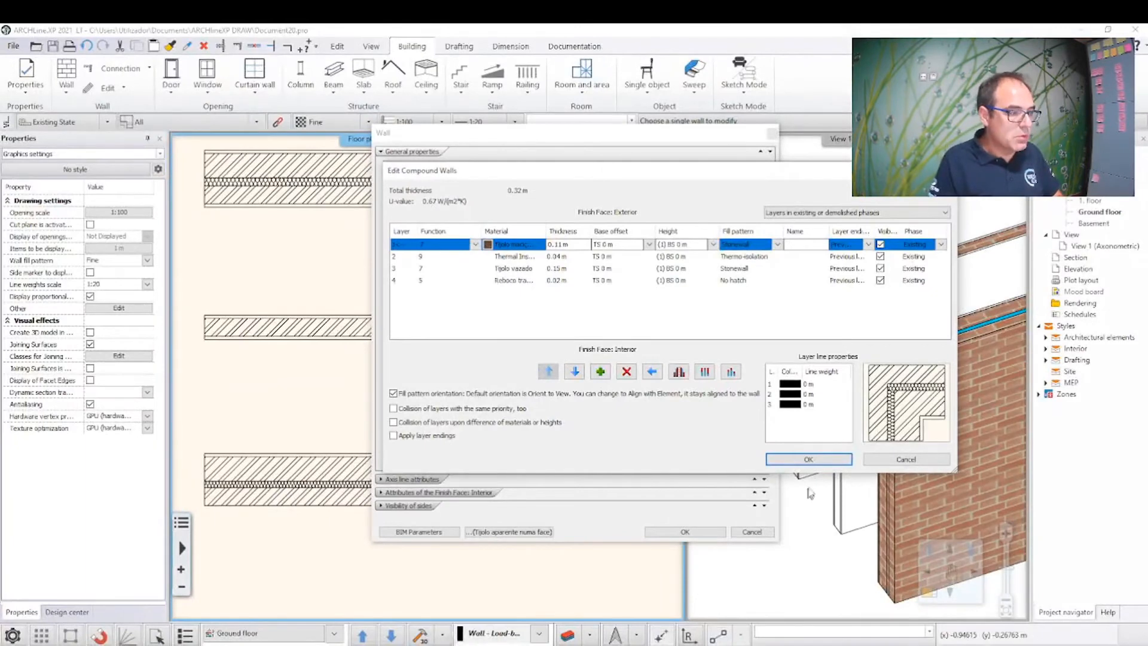
pyautogui.click(809, 459)
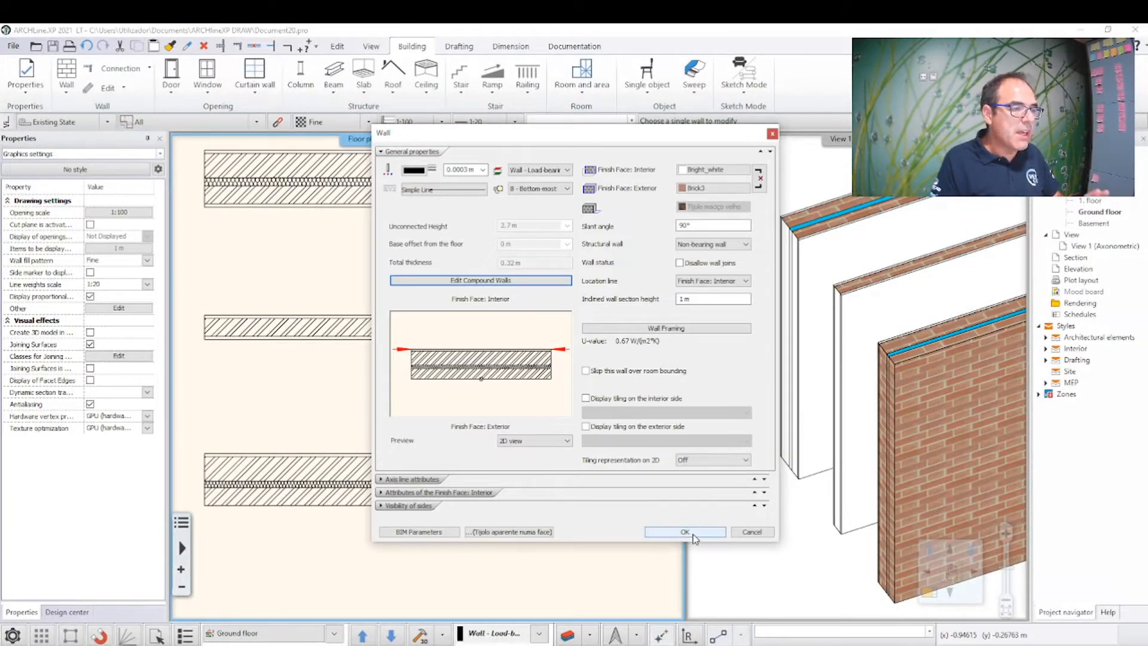
pyautogui.click(685, 532)
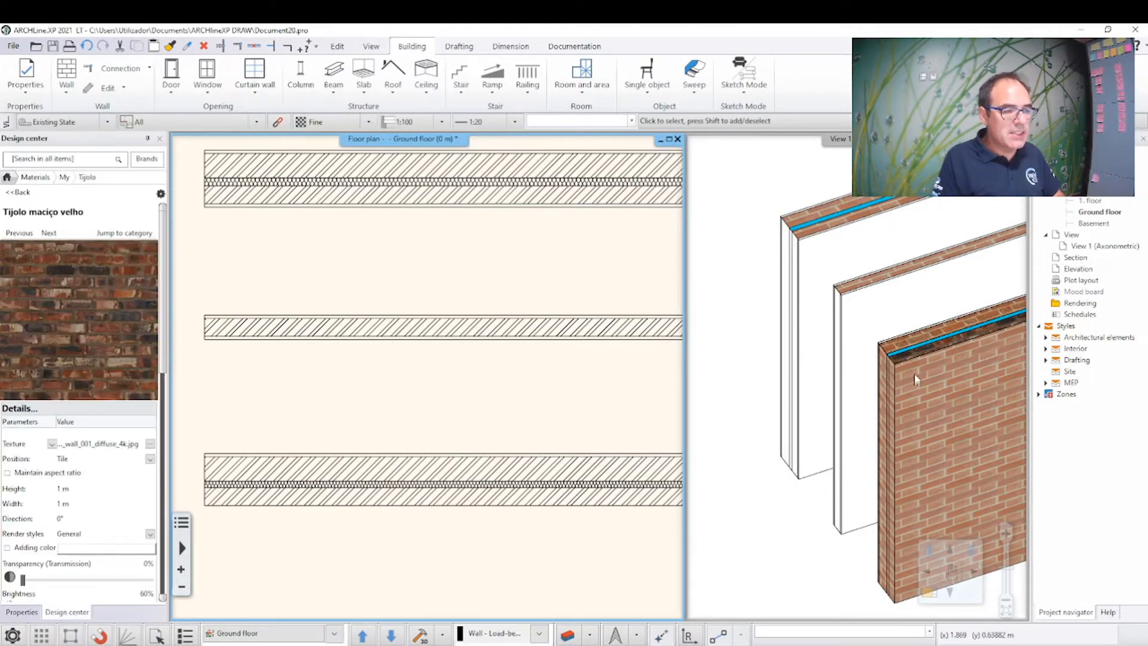
# Step: Reopen the properties of the front wall from the 3D view and set its interior finish face to Reboco tradicional
pyautogui.scroll(8, 914, 373)
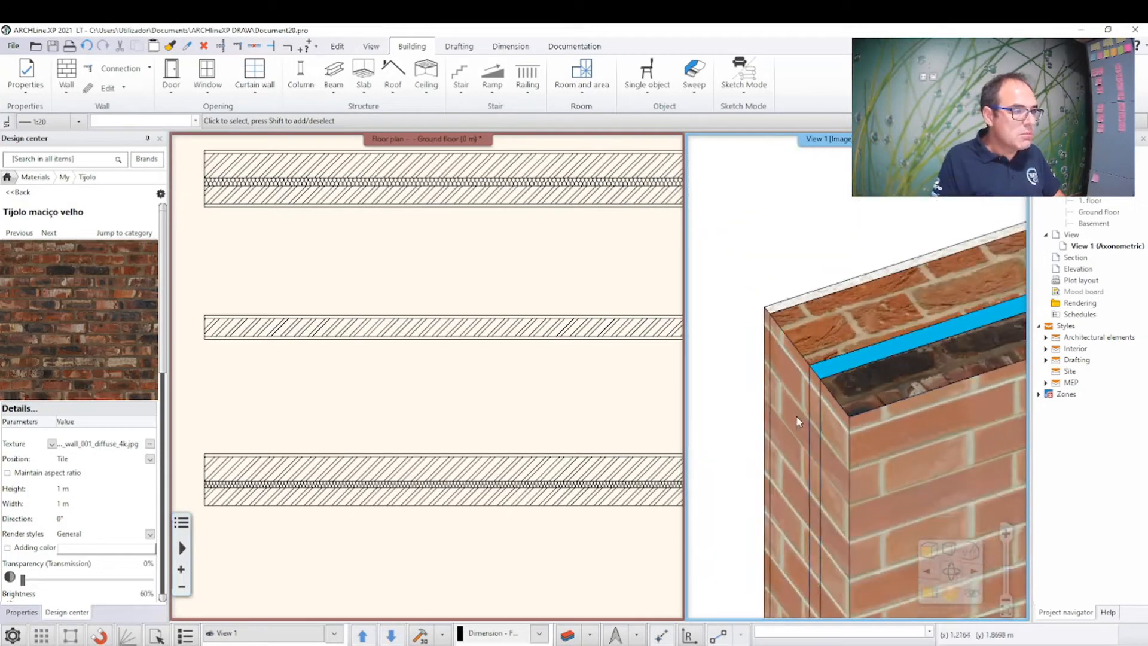
pyautogui.scroll(4, 876, 365)
pyautogui.scroll(-4, 870, 380)
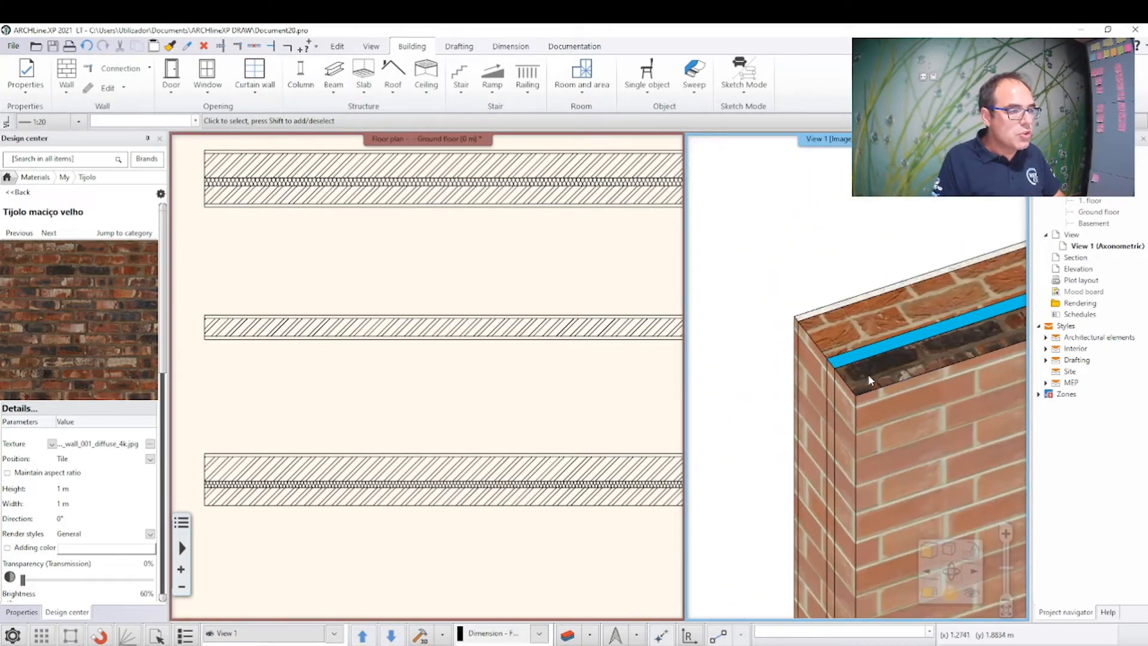
pyautogui.scroll(-4, 864, 388)
pyautogui.moveTo(861, 396); pyautogui.dragTo(886, 414, button='middle')
pyautogui.click(889, 389)
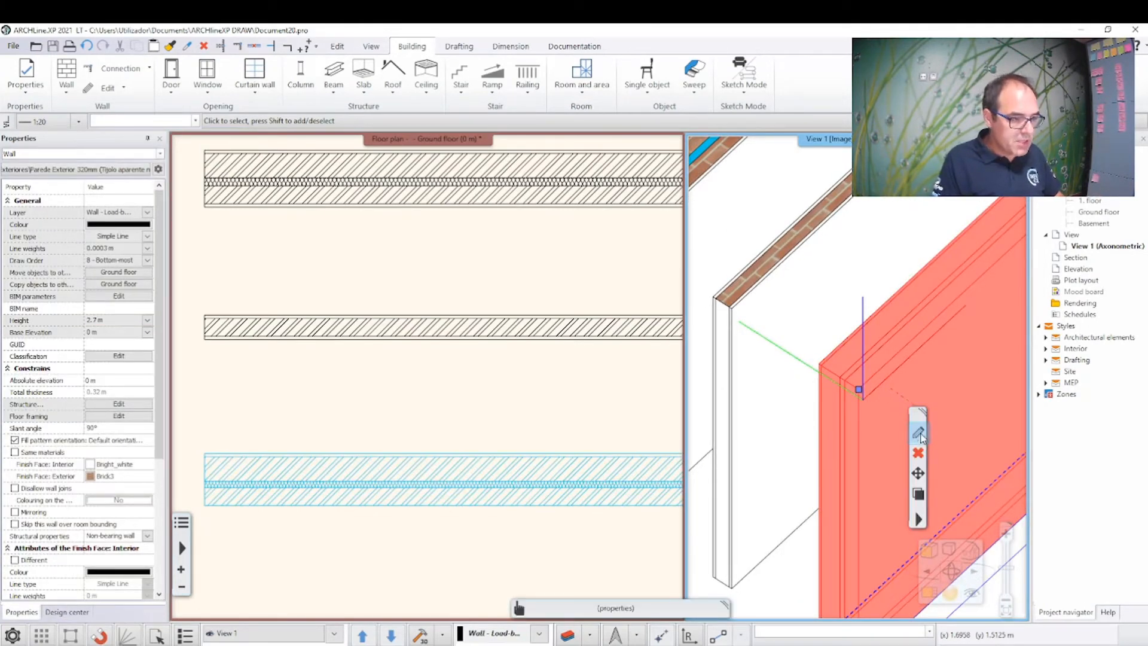
pyautogui.click(919, 433)
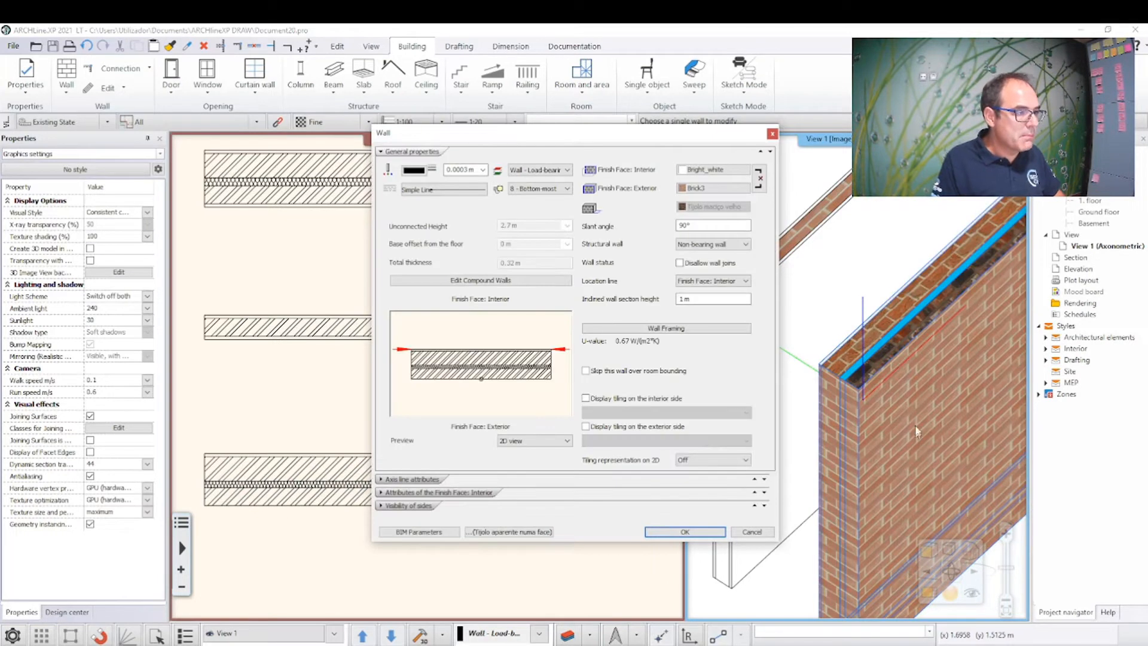
pyautogui.click(710, 171)
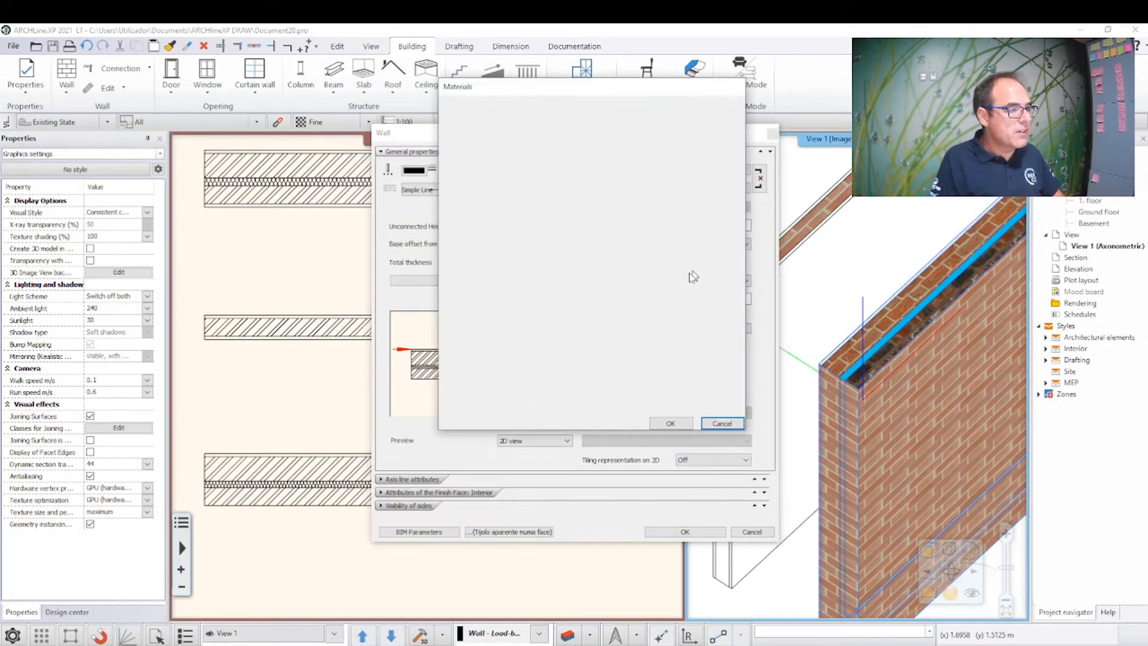
pyautogui.click(461, 356)
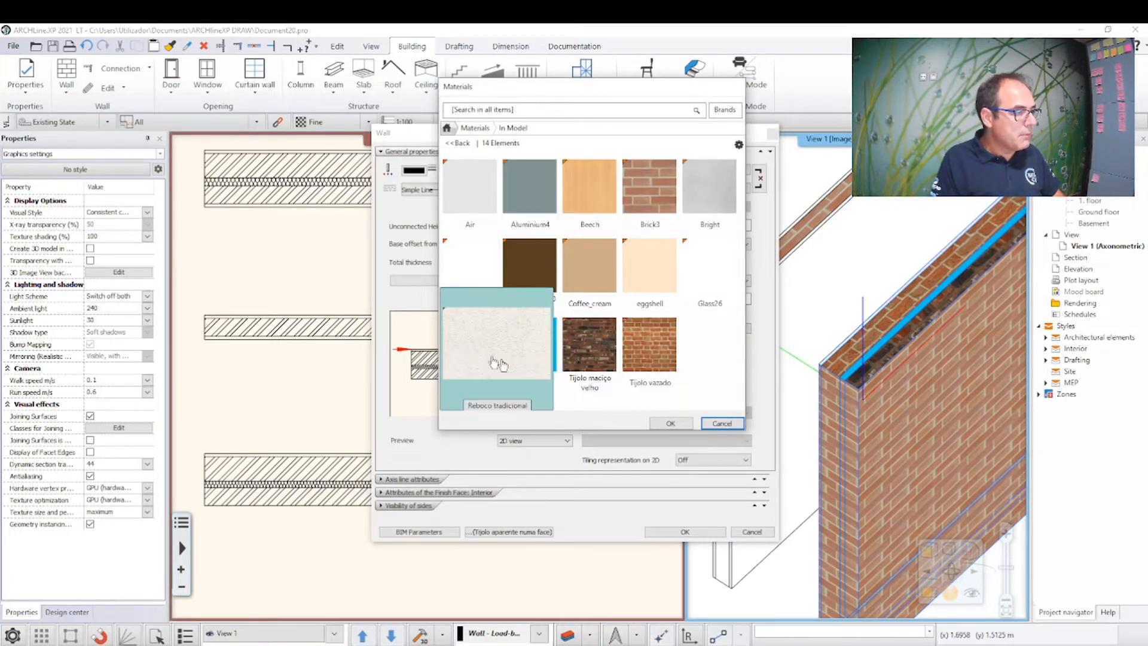
pyautogui.click(671, 423)
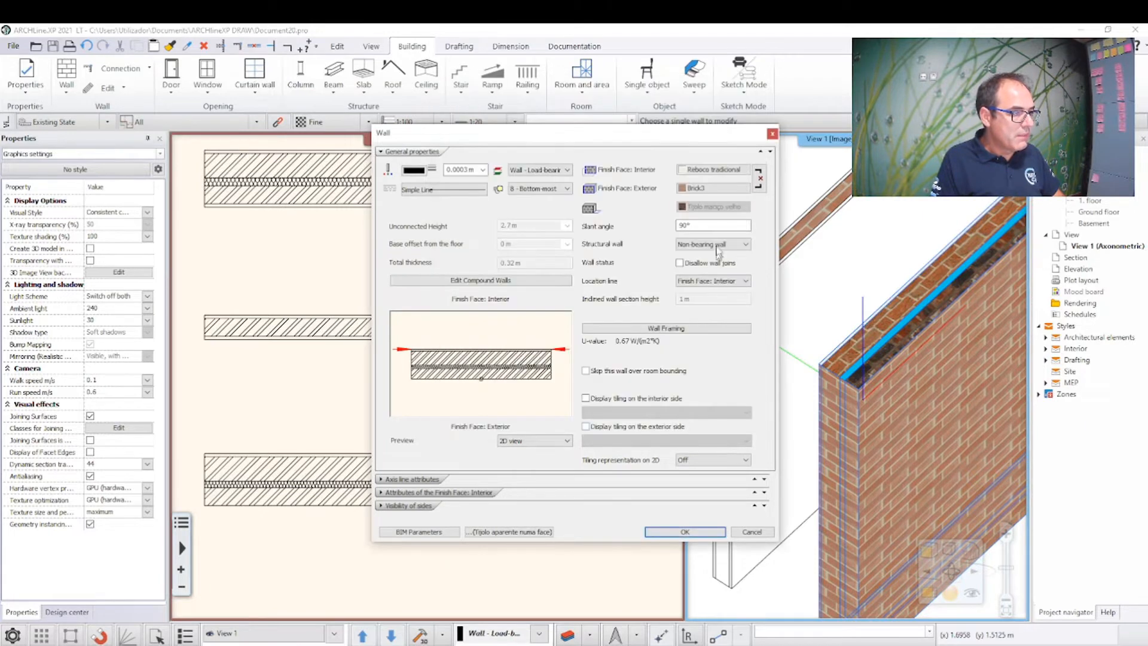
# Step: Set the wall's exterior finish face to Tijolo maciço velho and apply the wall properties
pyautogui.click(695, 188)
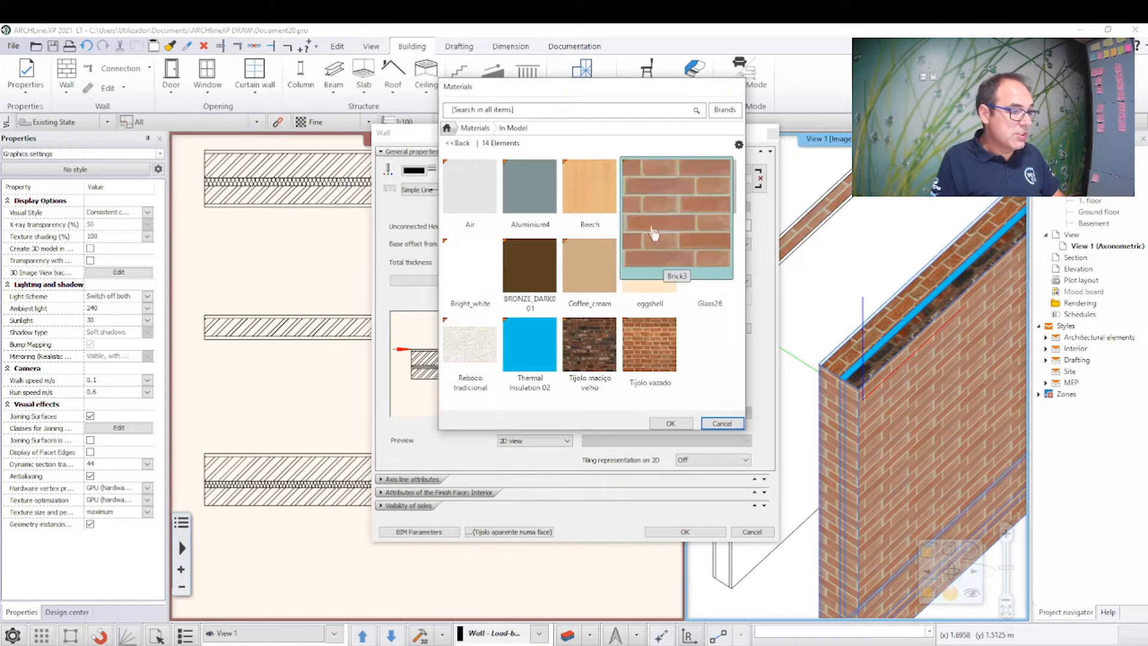
pyautogui.click(592, 353)
pyautogui.click(671, 423)
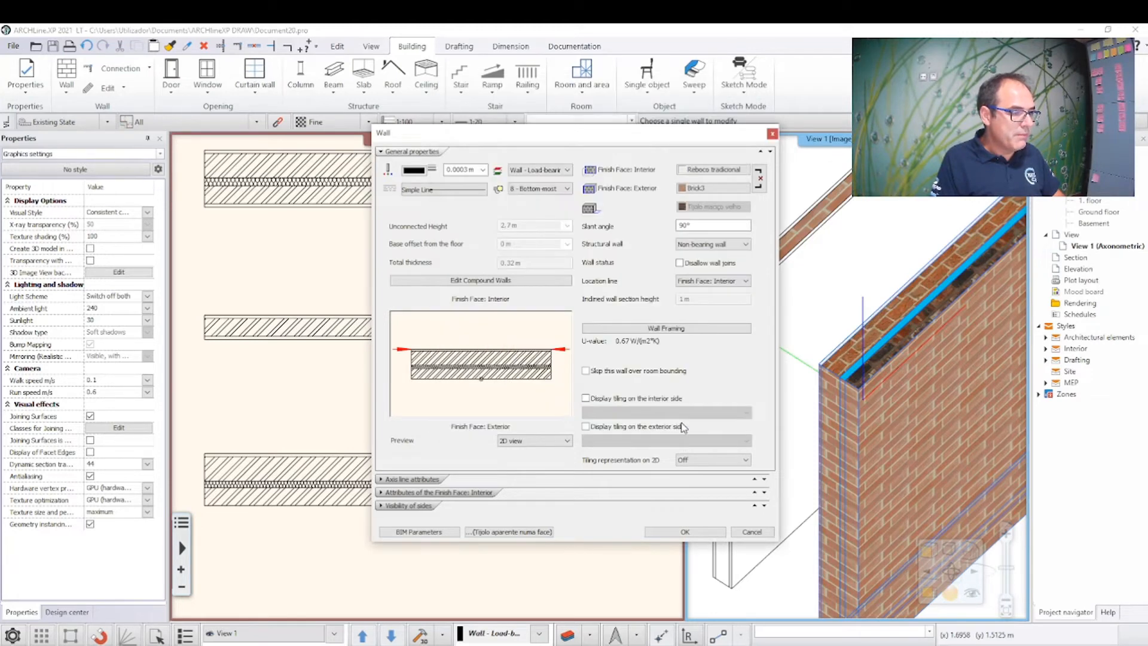
pyautogui.click(682, 532)
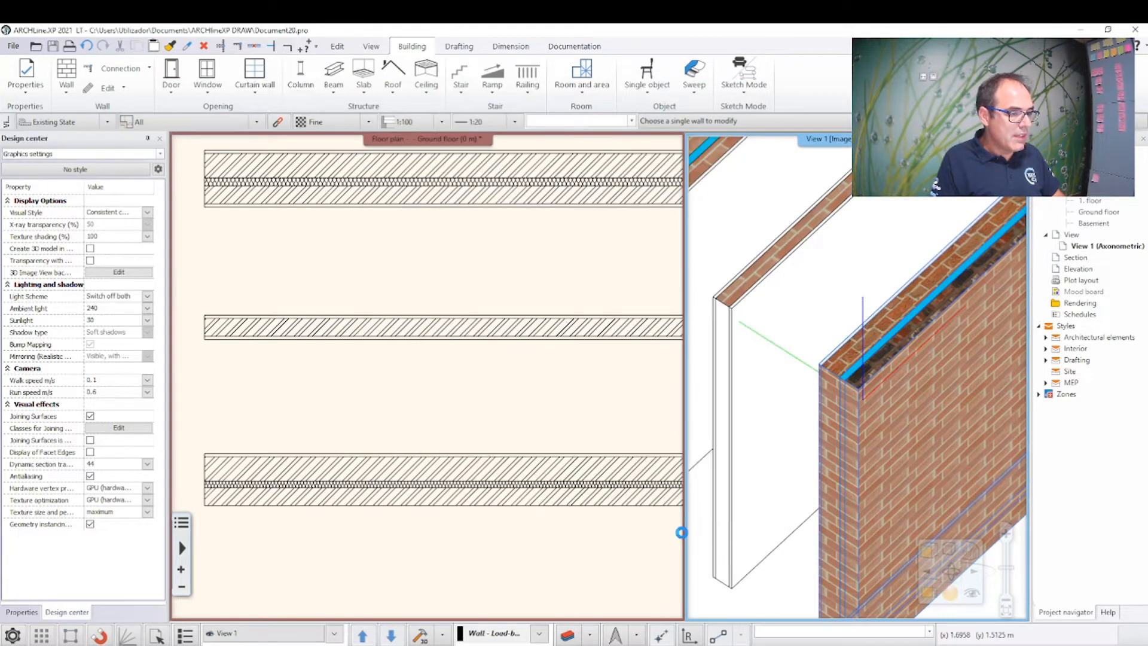
pyautogui.moveTo(884, 458); pyautogui.dragTo(869, 403, button='middle')
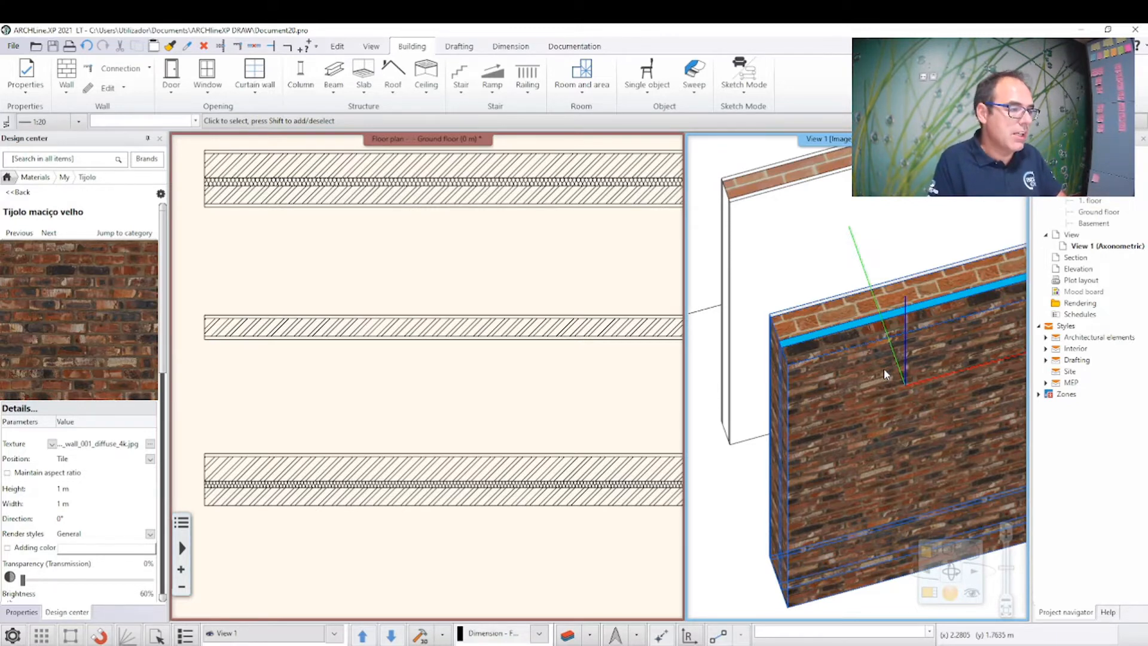
pyautogui.press('Escape')
# Step: In the compound structure of the lowest floor plan wall, insert a new layer between the exterior brick and the thermal insulation
pyautogui.moveTo(484, 533); pyautogui.dragTo(487, 502, button='middle')
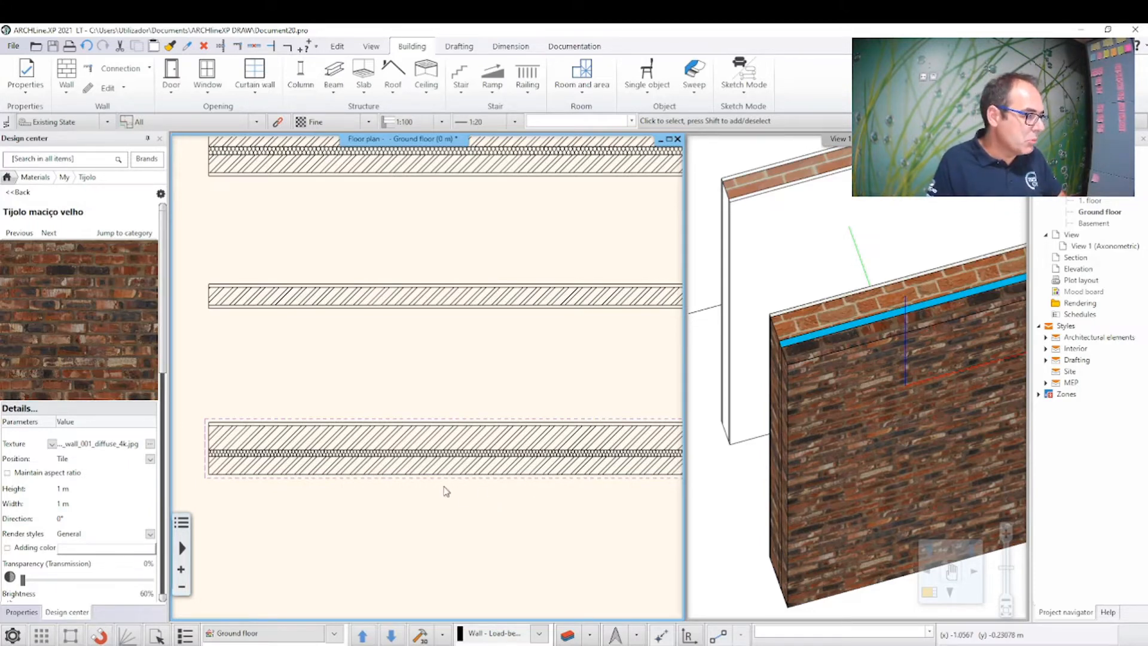
pyautogui.click(441, 459)
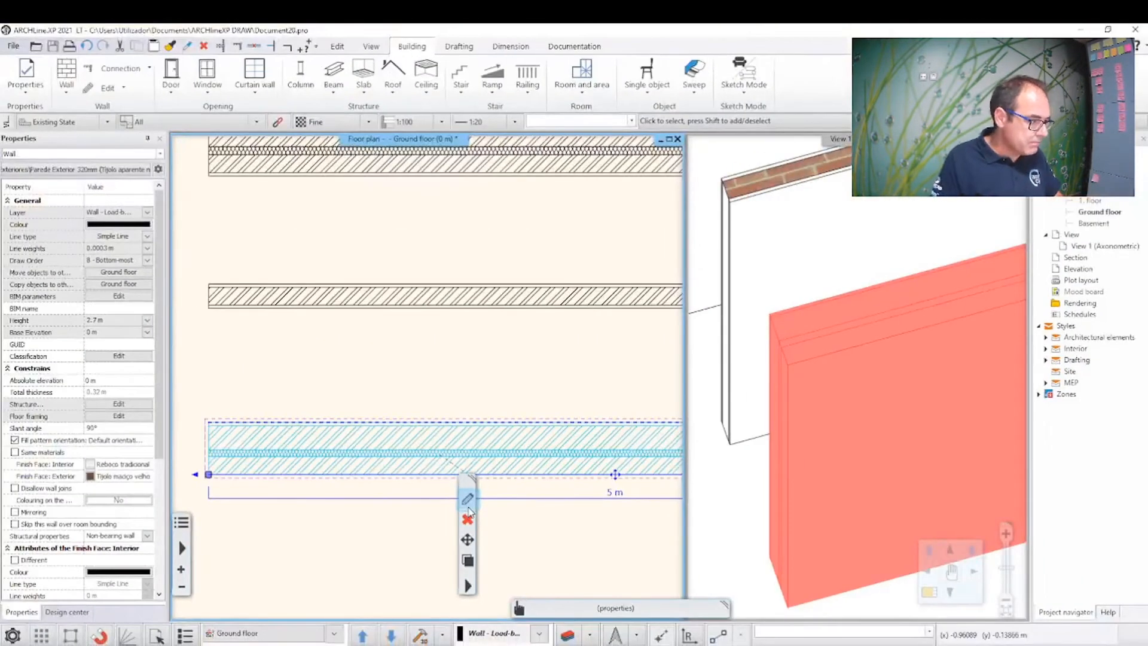
pyautogui.click(468, 508)
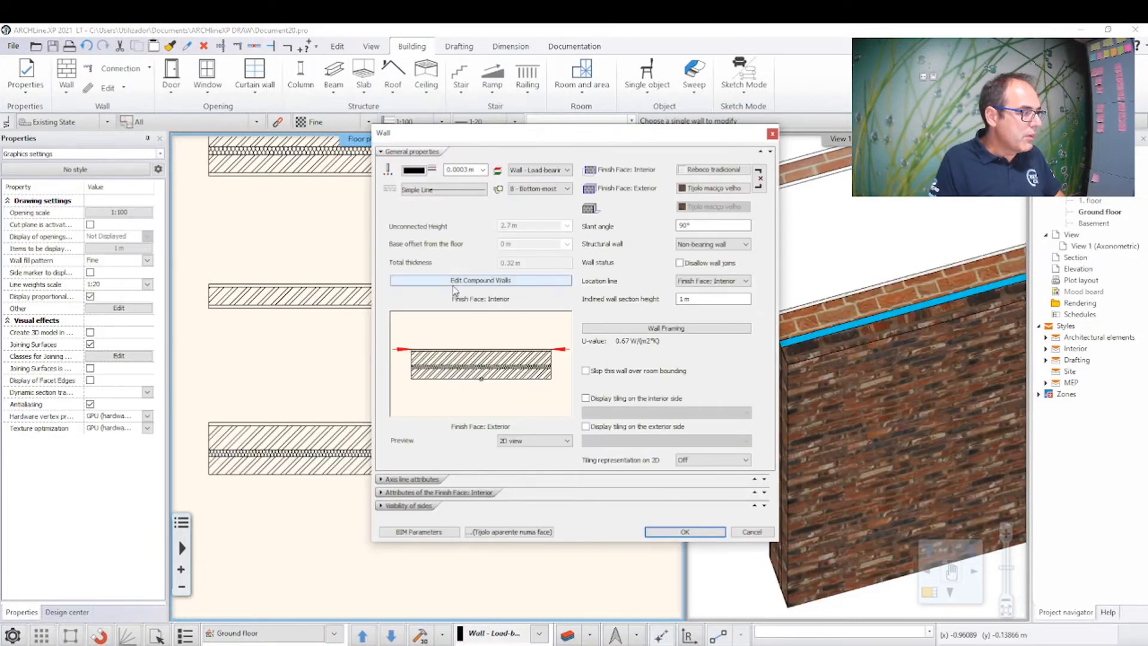
pyautogui.click(443, 280)
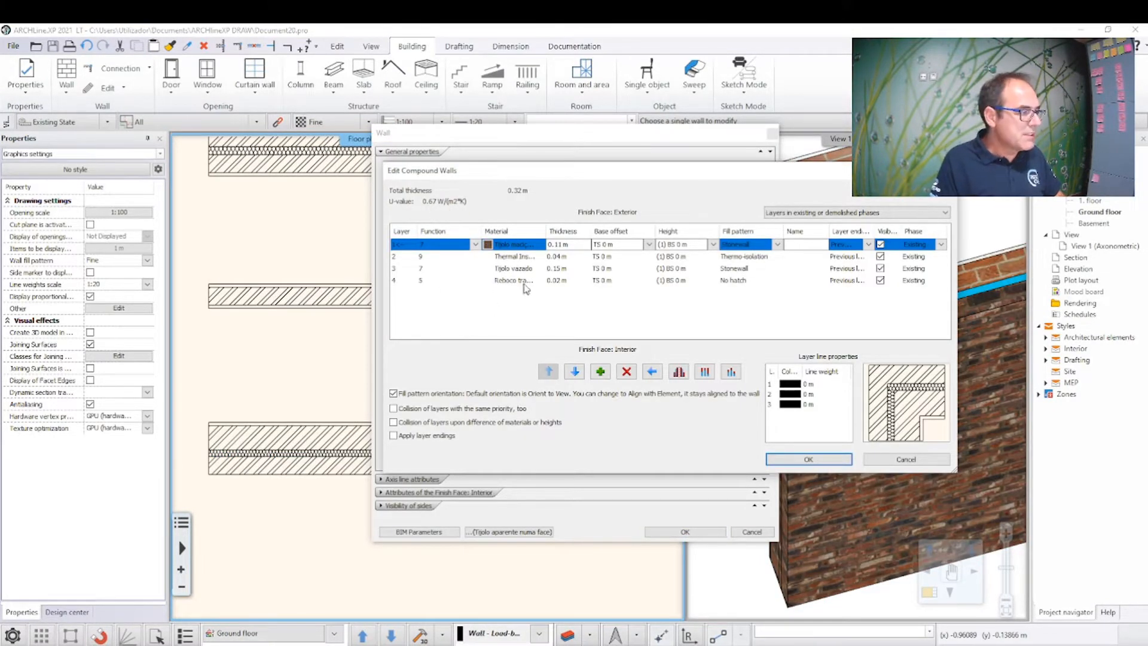
pyautogui.click(511, 257)
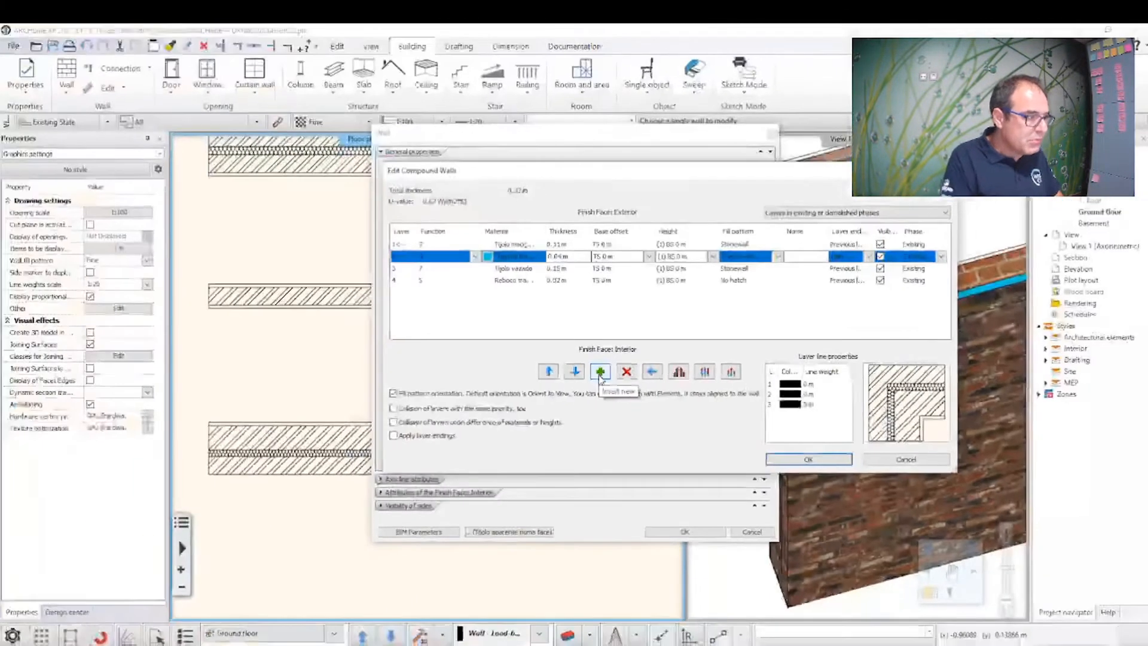
pyautogui.click(600, 372)
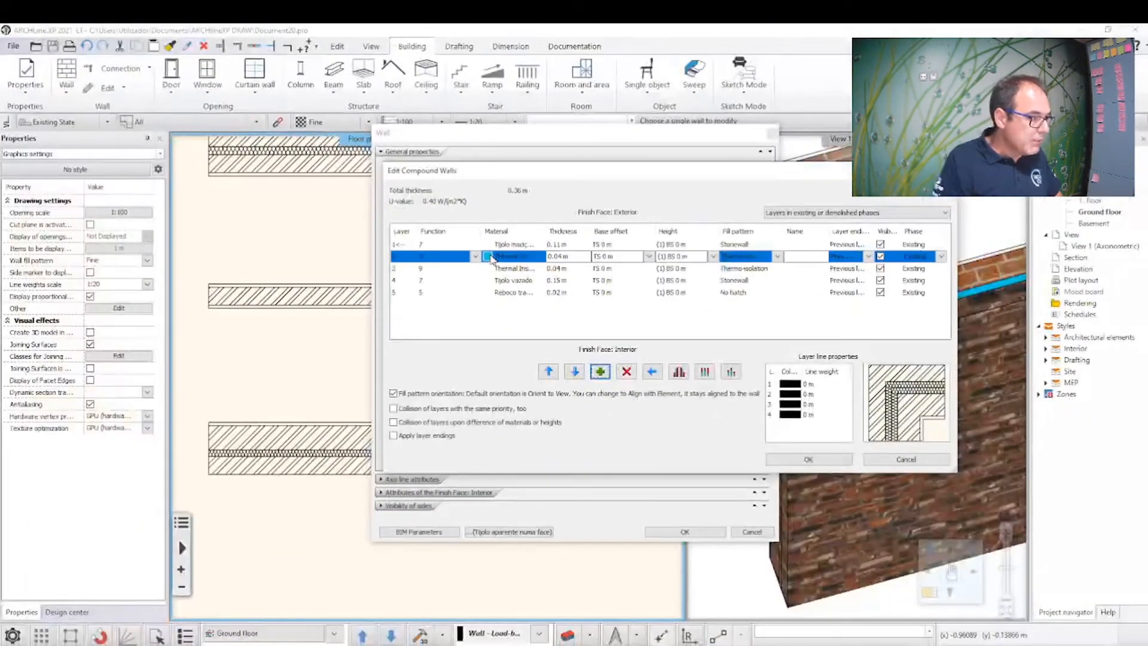
# Step: Find the Air material in the full materials library and assign it to the new second layer of the compound wall
pyautogui.click(491, 258)
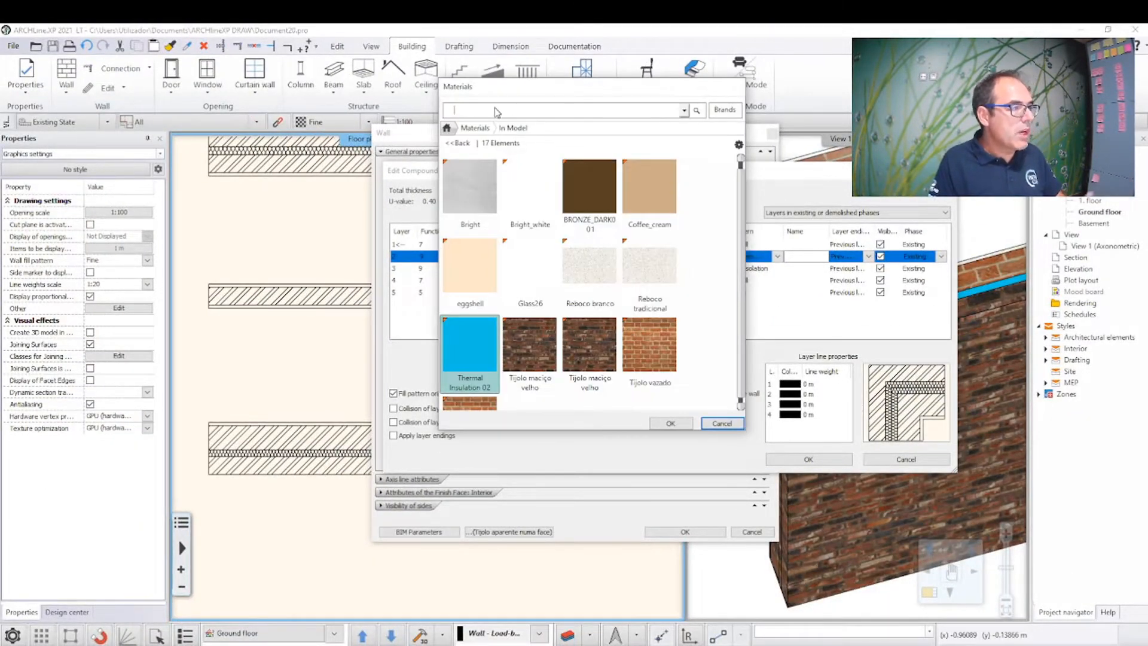
pyautogui.click(482, 129)
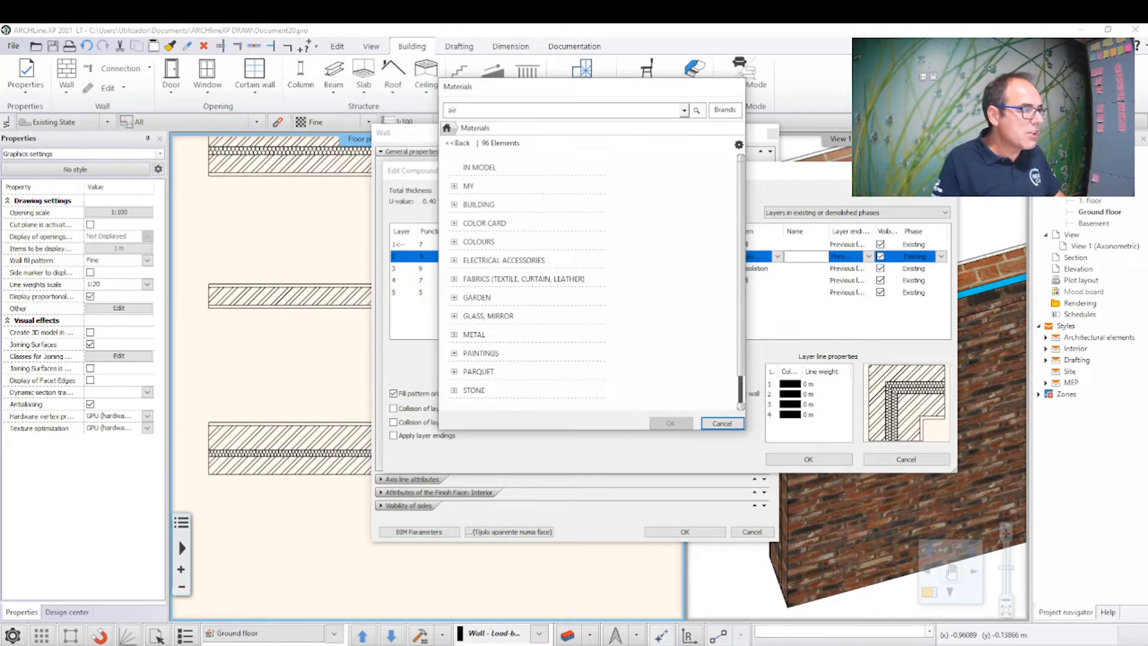
pyautogui.press('Return')
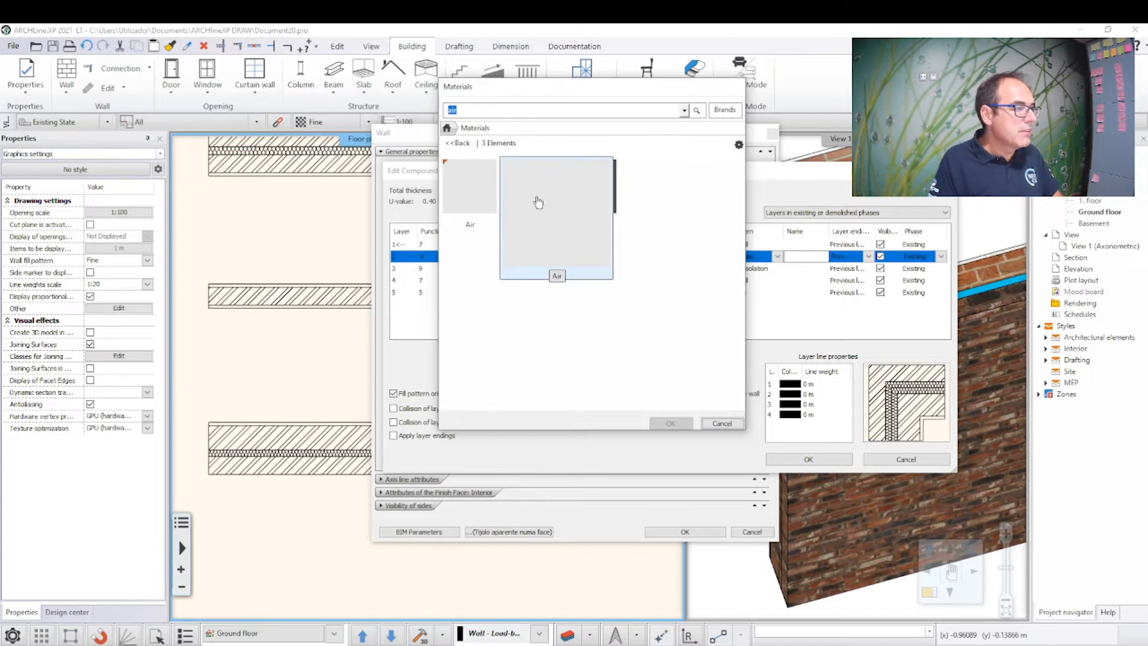
pyautogui.click(471, 197)
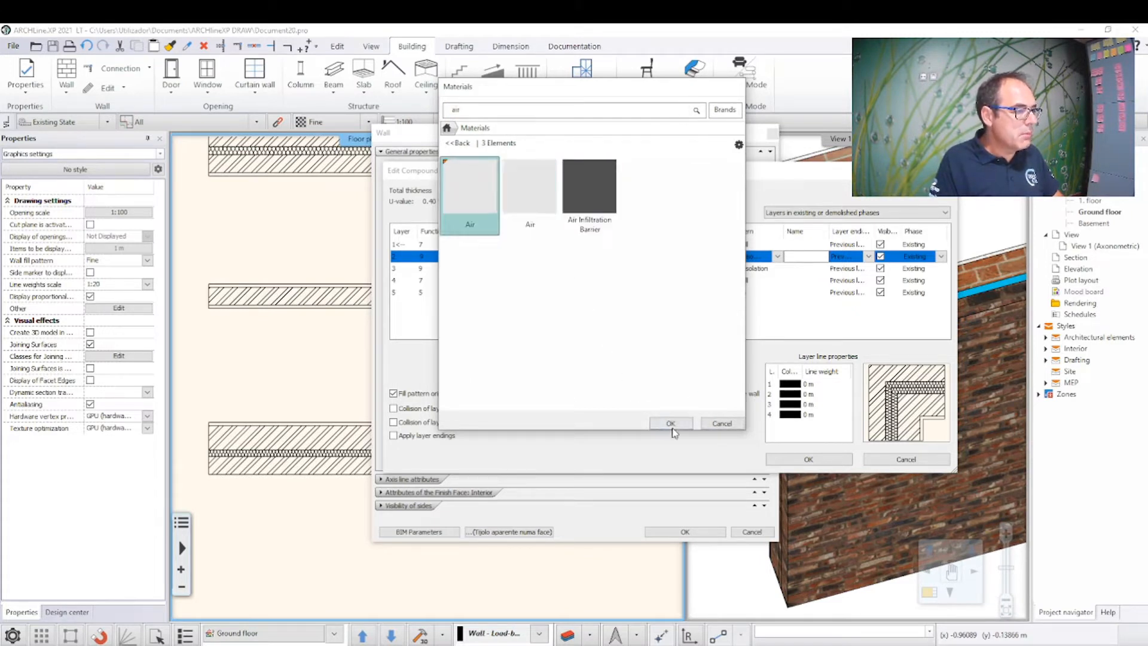
pyautogui.click(670, 423)
# Step: Examine the Air material's thermal parameters, including conductivity, density and specific heat, and return to the compound wall's layers
pyautogui.click(508, 257)
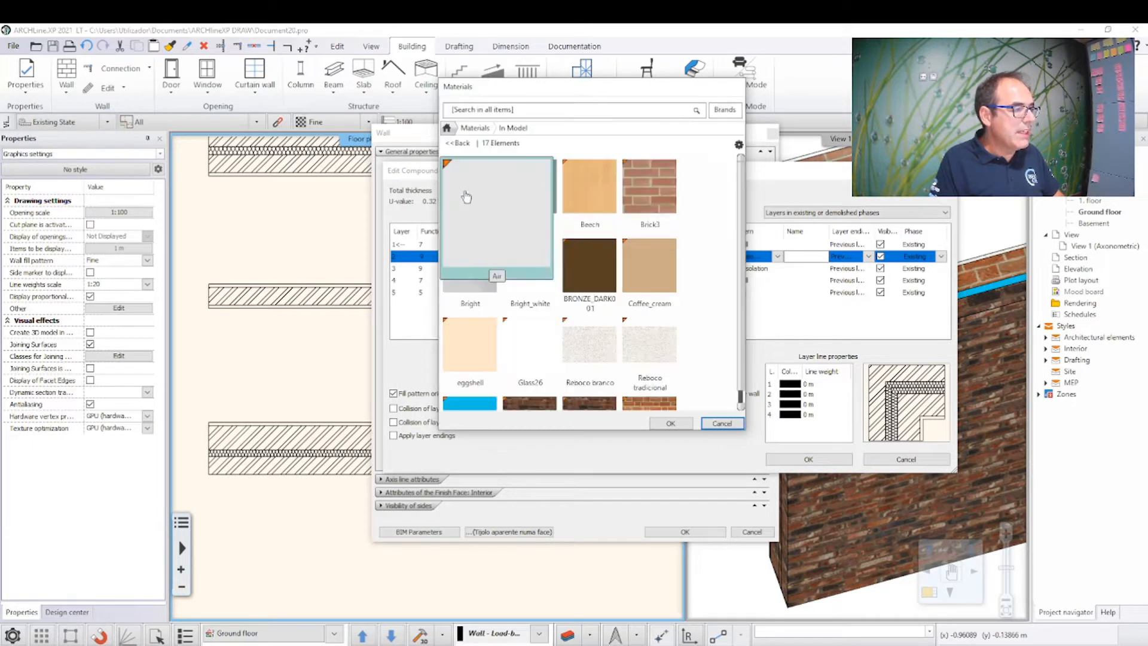
pyautogui.rightClick(466, 193)
pyautogui.click(503, 204)
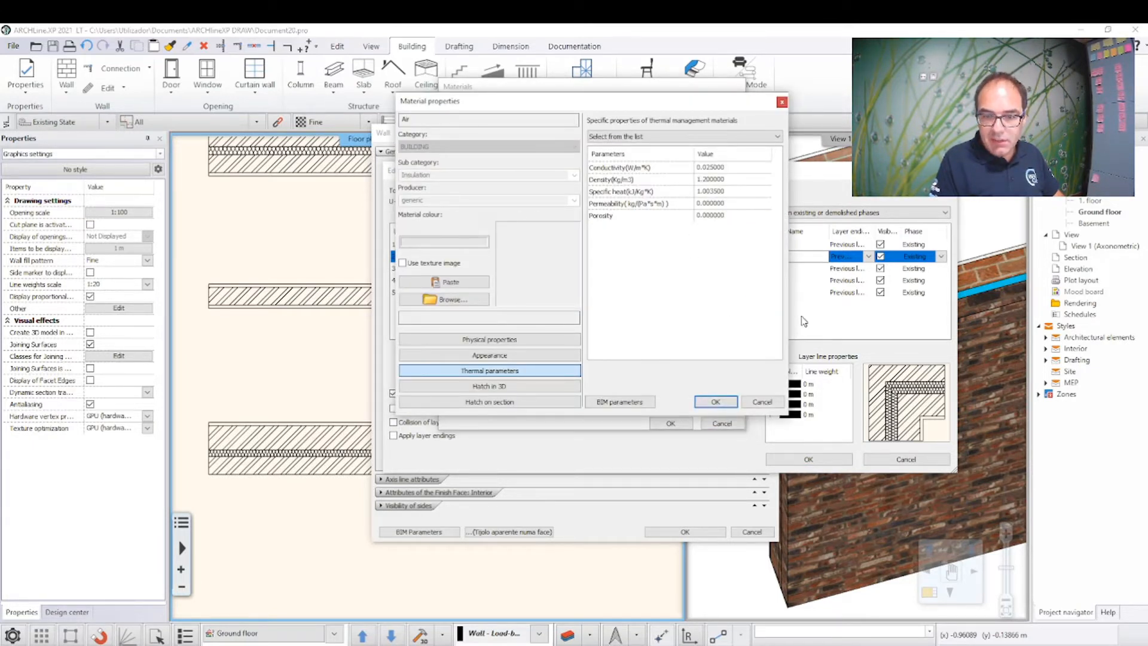
pyautogui.click(747, 167)
pyautogui.click(744, 180)
pyautogui.click(743, 192)
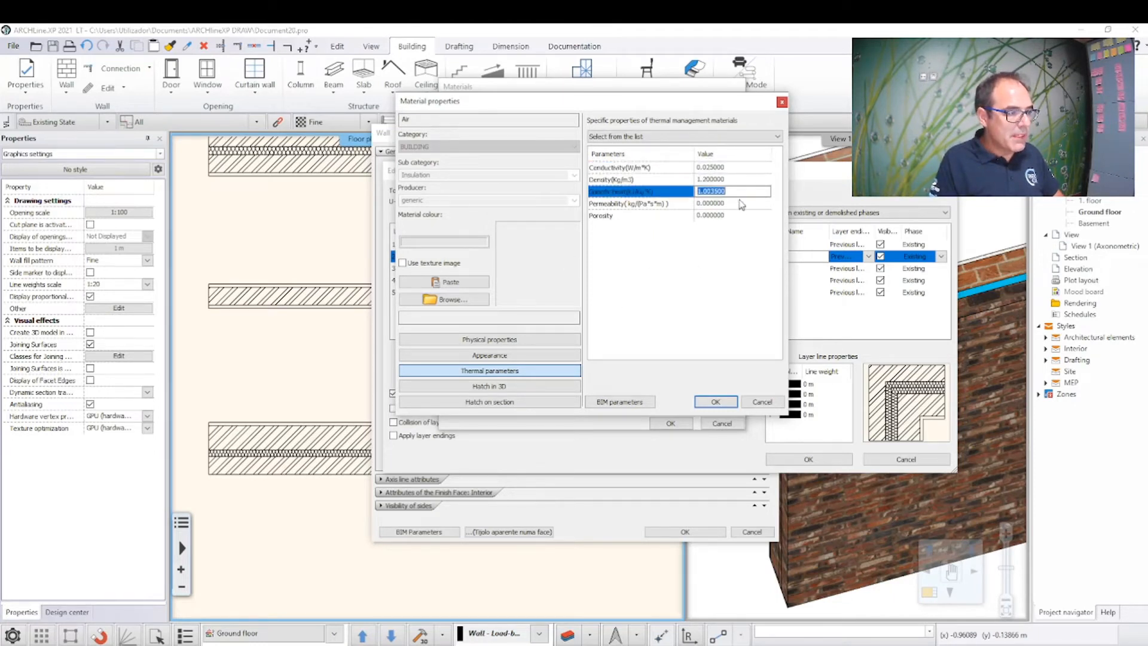
pyautogui.click(649, 192)
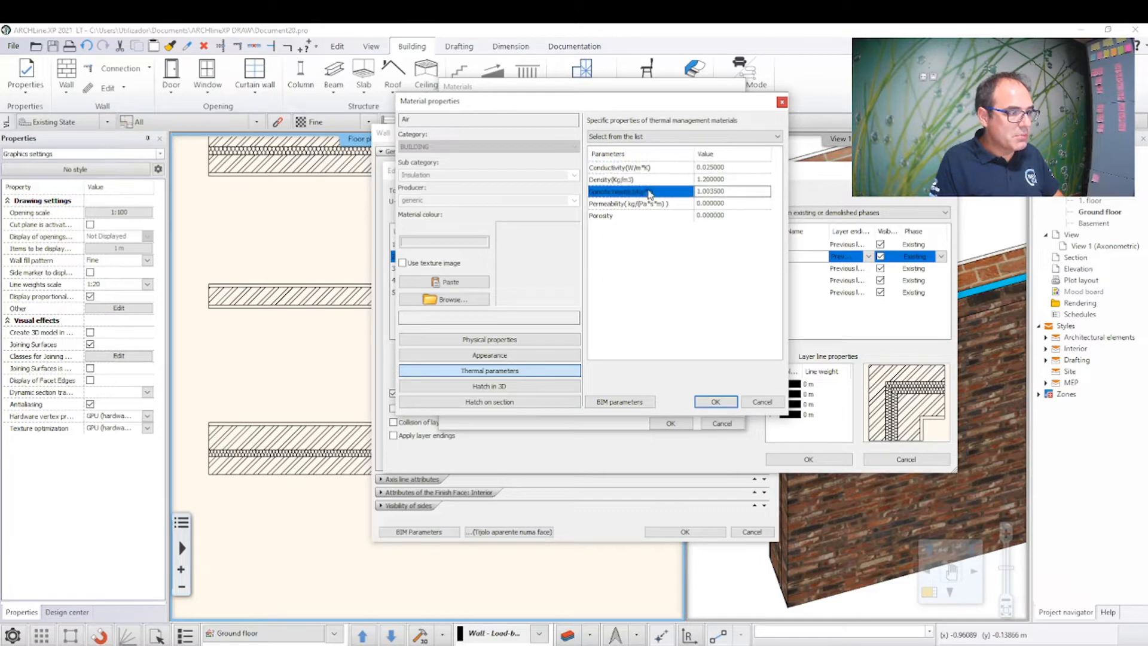
pyautogui.click(716, 401)
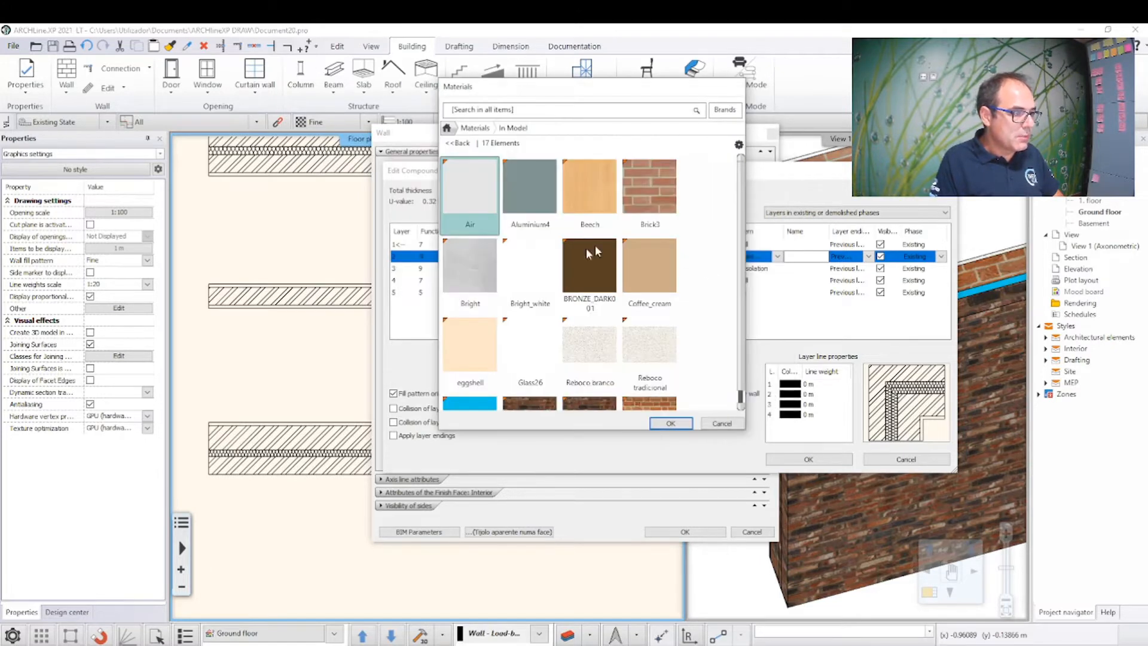
pyautogui.click(721, 422)
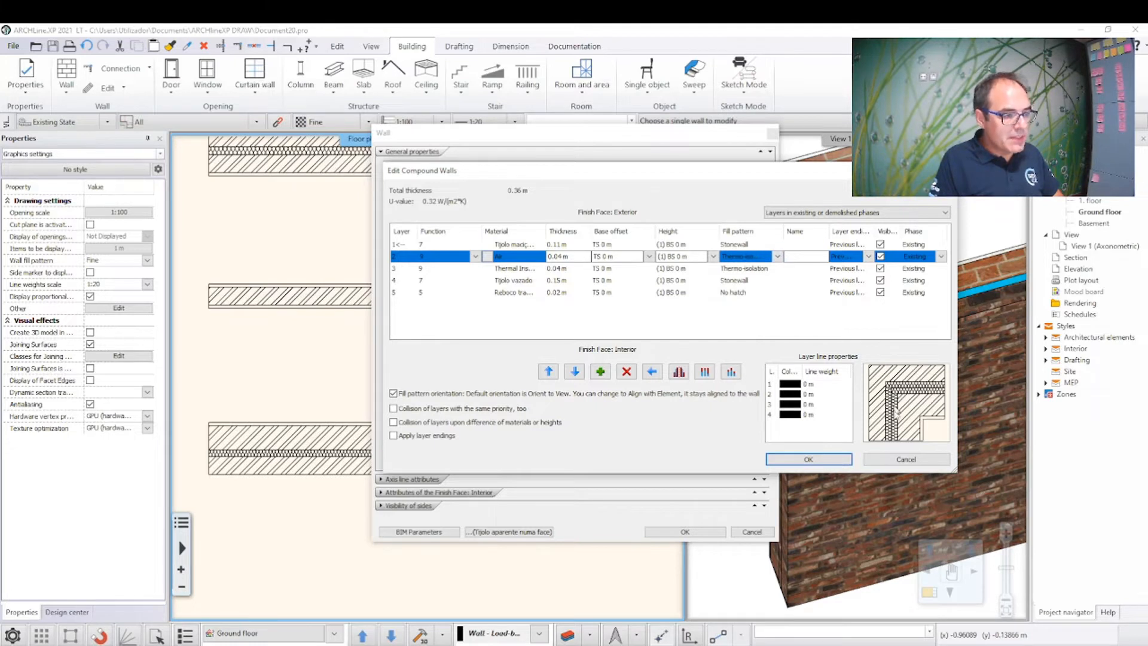
# Step: Set the air layer's fill pattern to No hatch, turn off its visibility, and apply the wall properties
pyautogui.click(778, 258)
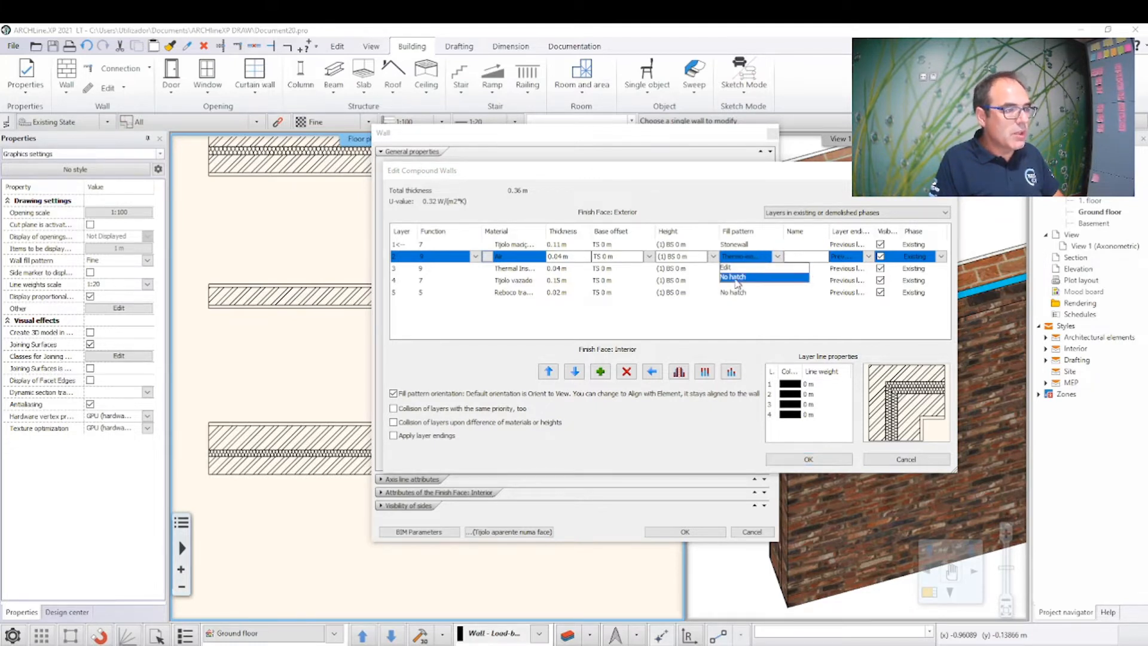
pyautogui.click(734, 277)
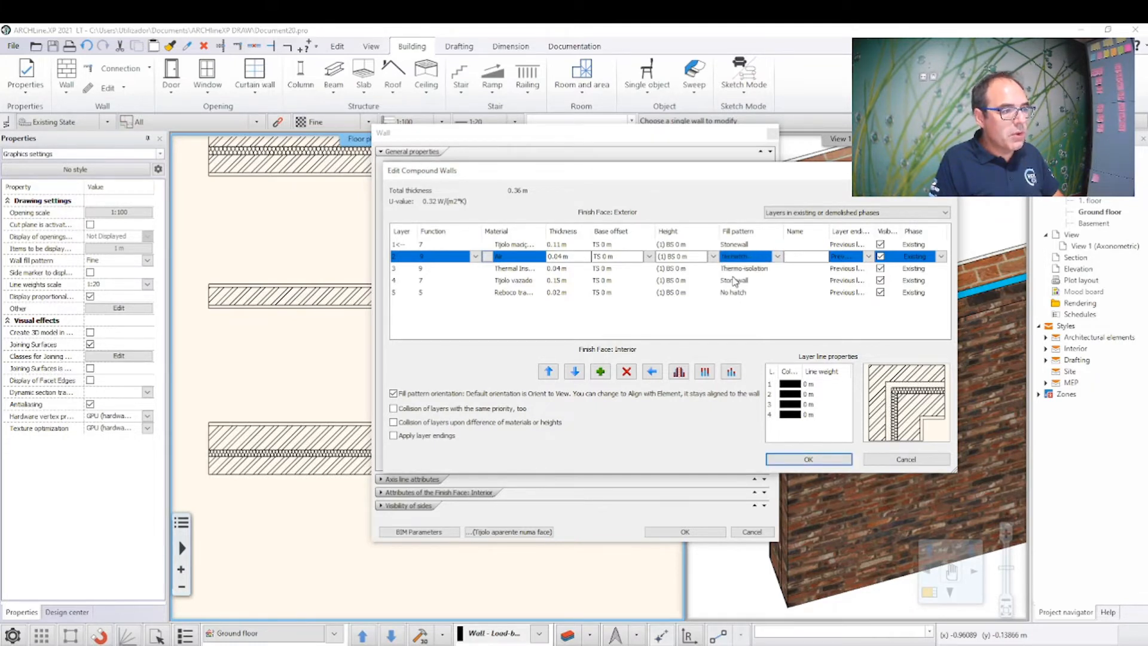
pyautogui.click(881, 258)
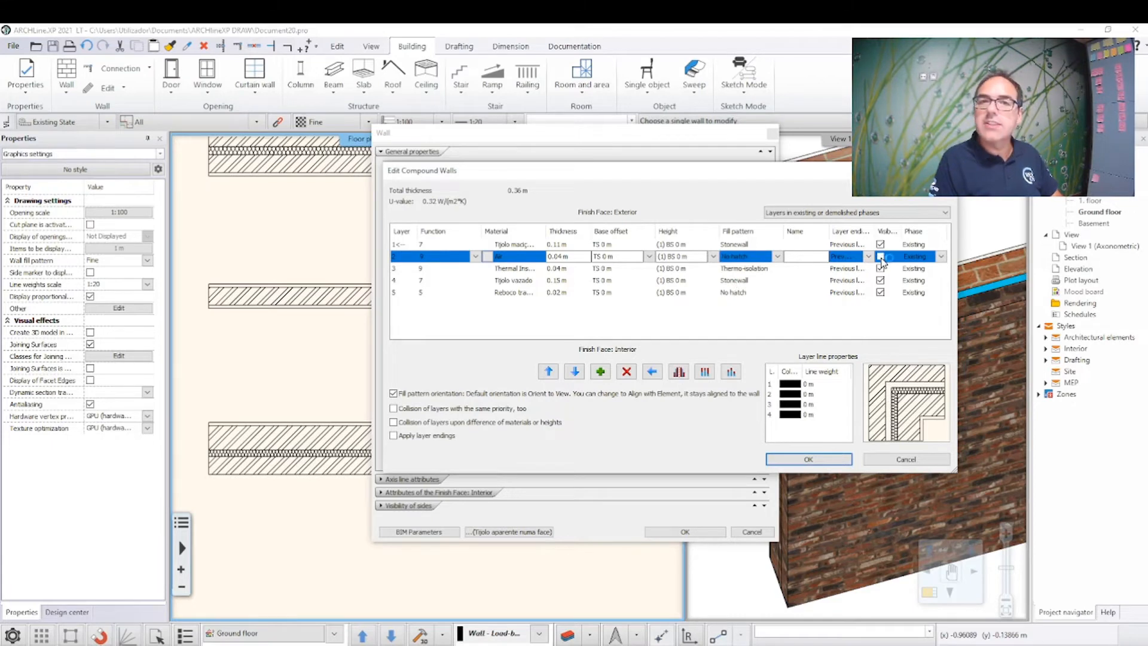
pyautogui.click(791, 460)
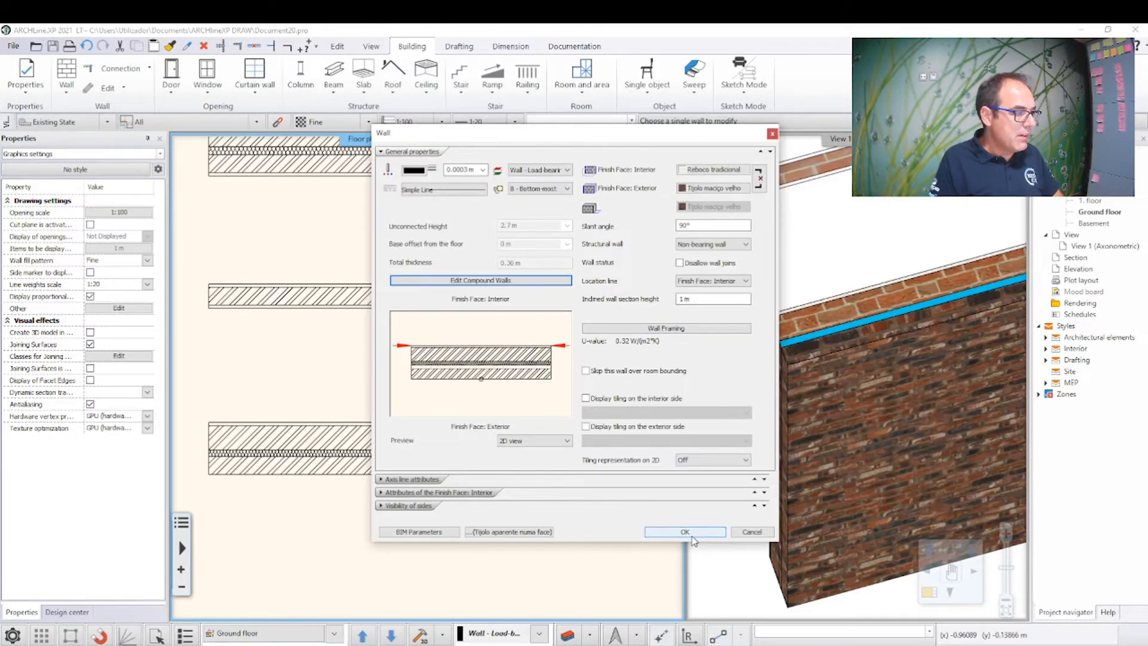
pyautogui.click(690, 533)
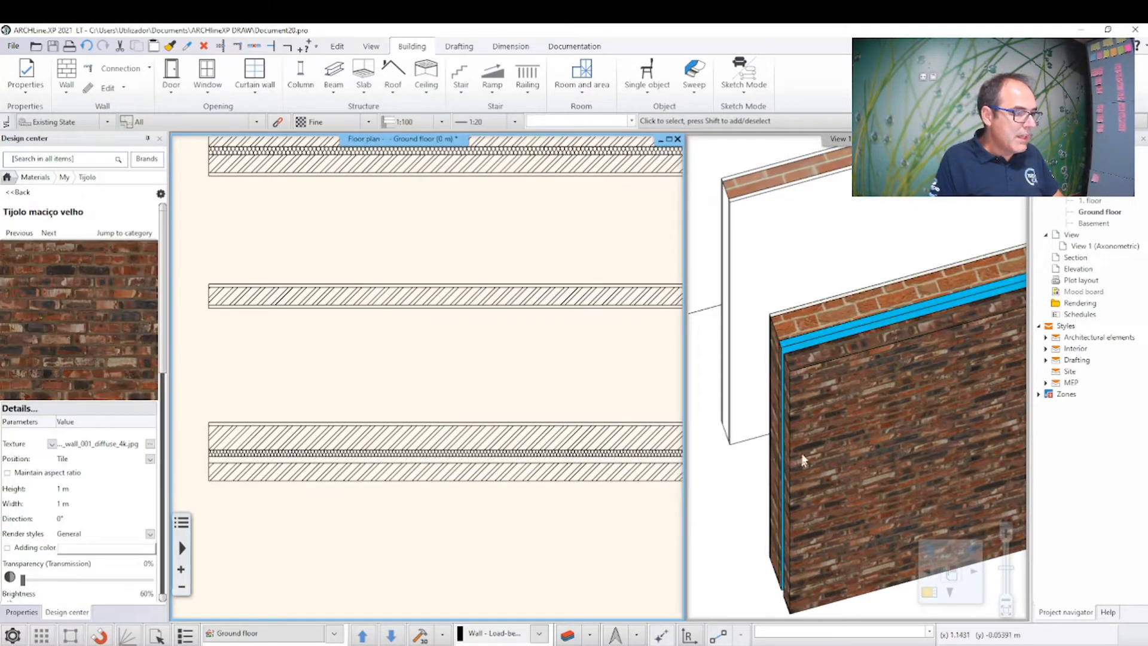
# Step: Open the compound structure of the front brick wall from the 3D view
pyautogui.moveTo(803, 461); pyautogui.dragTo(820, 435, button='middle')
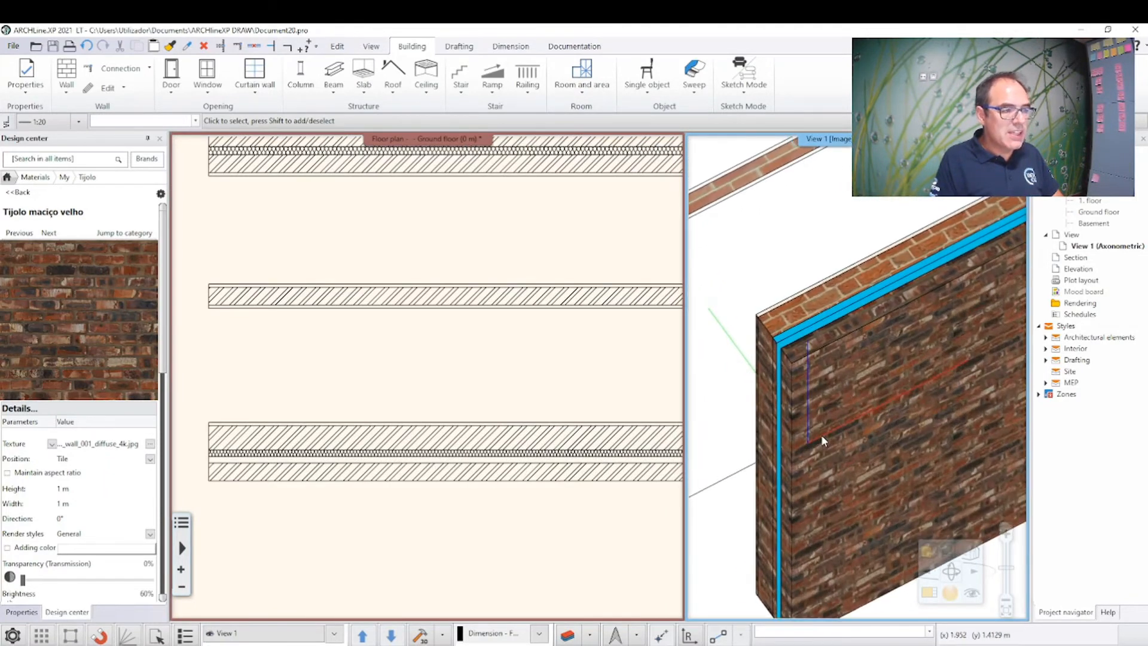
pyautogui.click(809, 373)
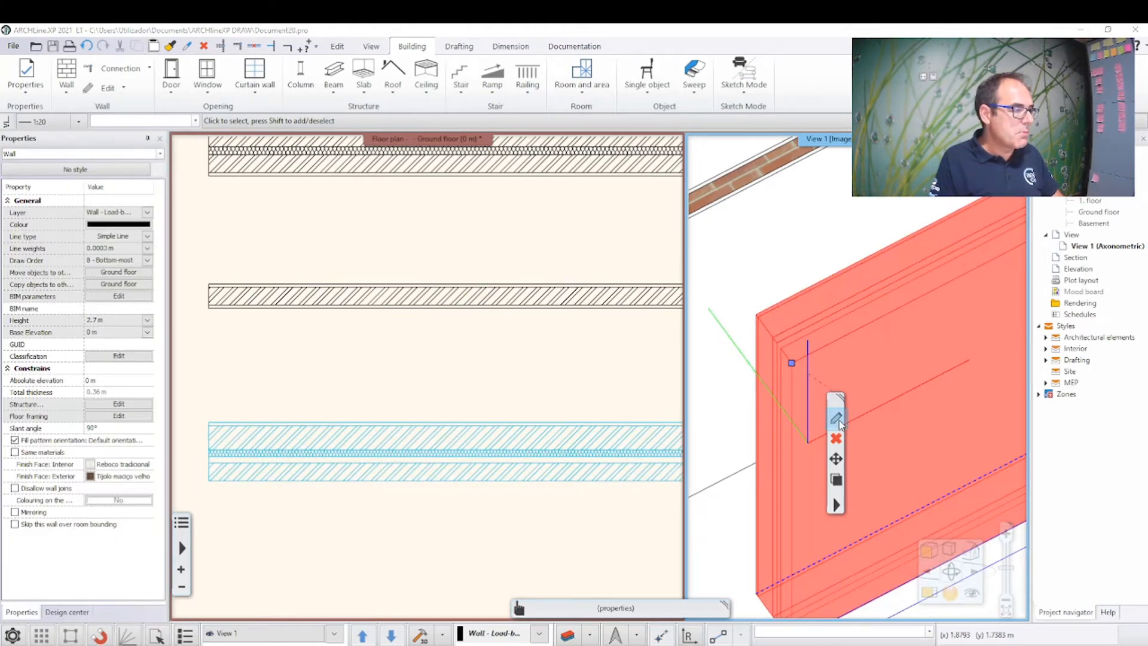
pyautogui.click(836, 419)
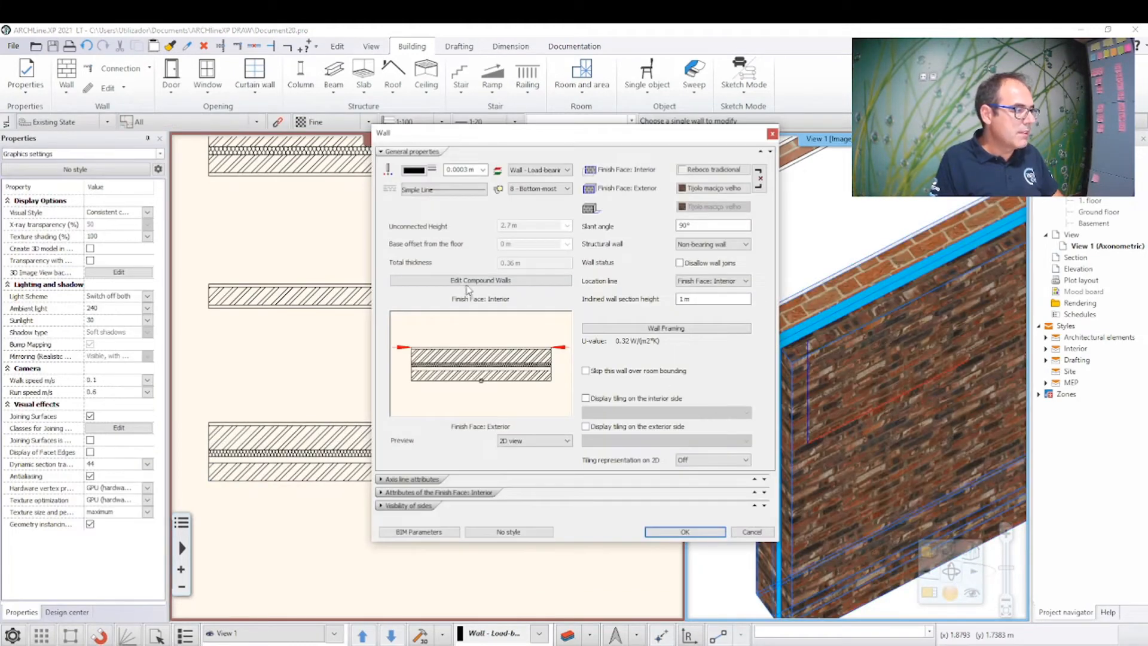
pyautogui.click(468, 282)
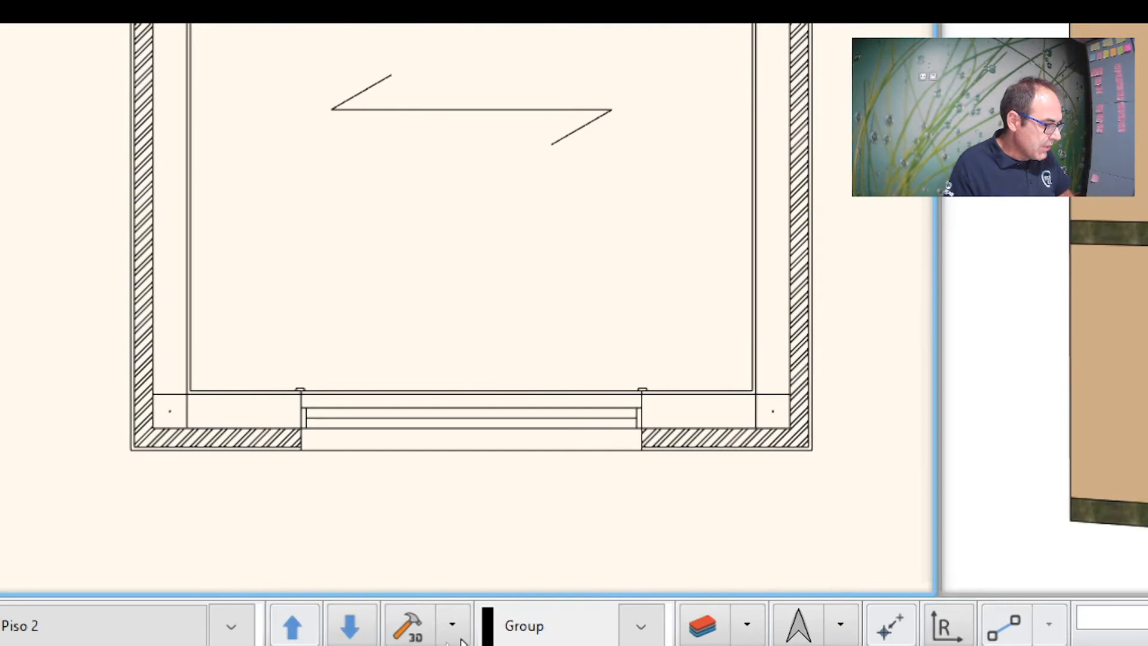
# Step: Create a cut-away 3D view from the Piso 2 floor plan with a rectangle from below the window to beyond the building's upper-left corner
pyautogui.click(459, 638)
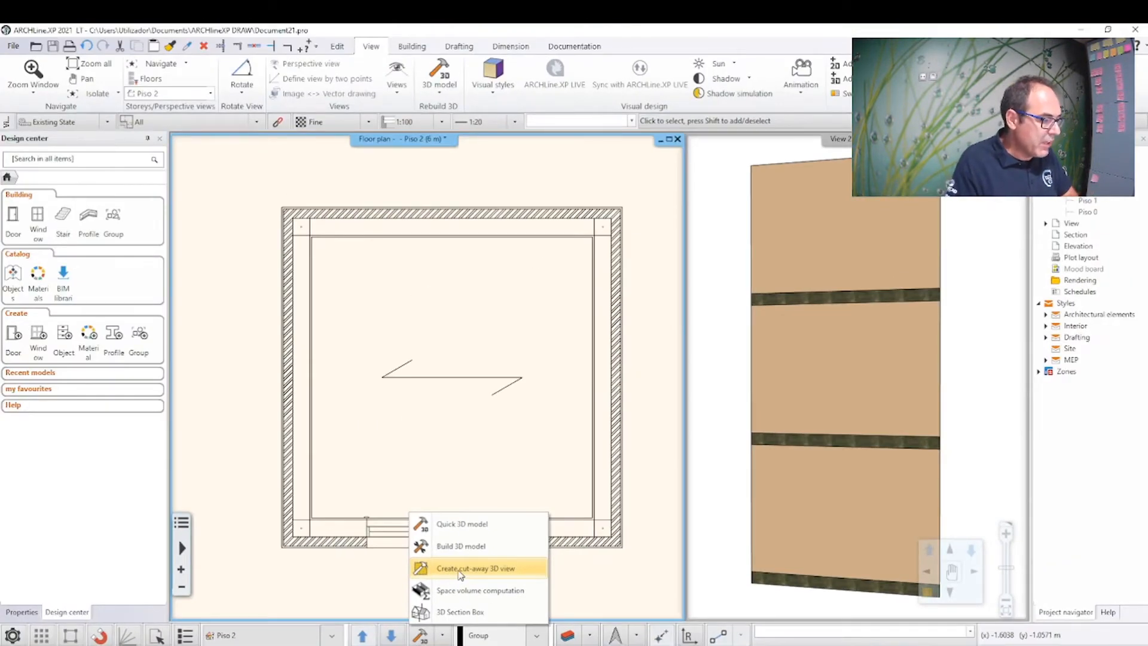
pyautogui.click(460, 571)
pyautogui.click(489, 585)
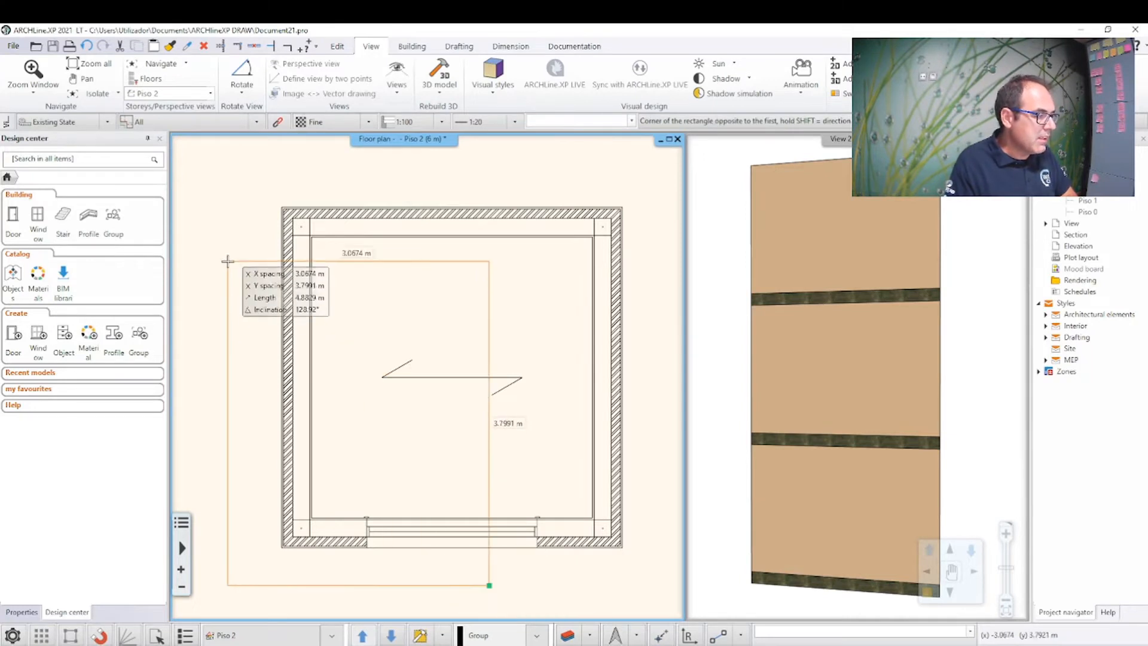
pyautogui.click(231, 181)
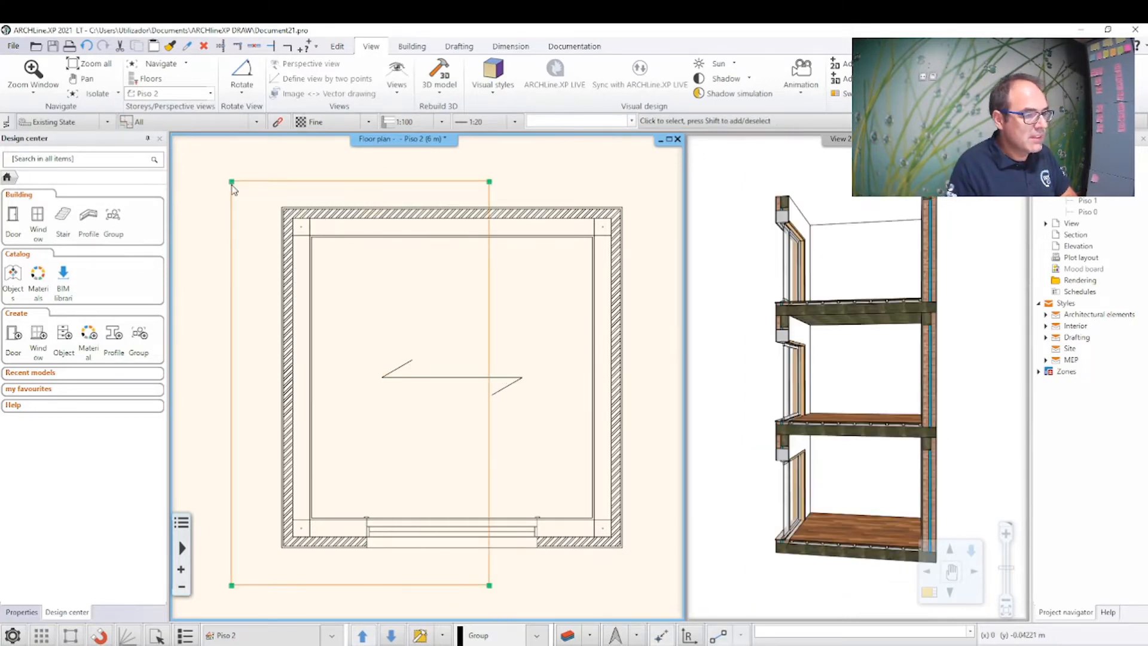
# Step: Examine the exterior double wall in the cut-away 3D view where its layers meet the beam and slab above the window
pyautogui.click(771, 425)
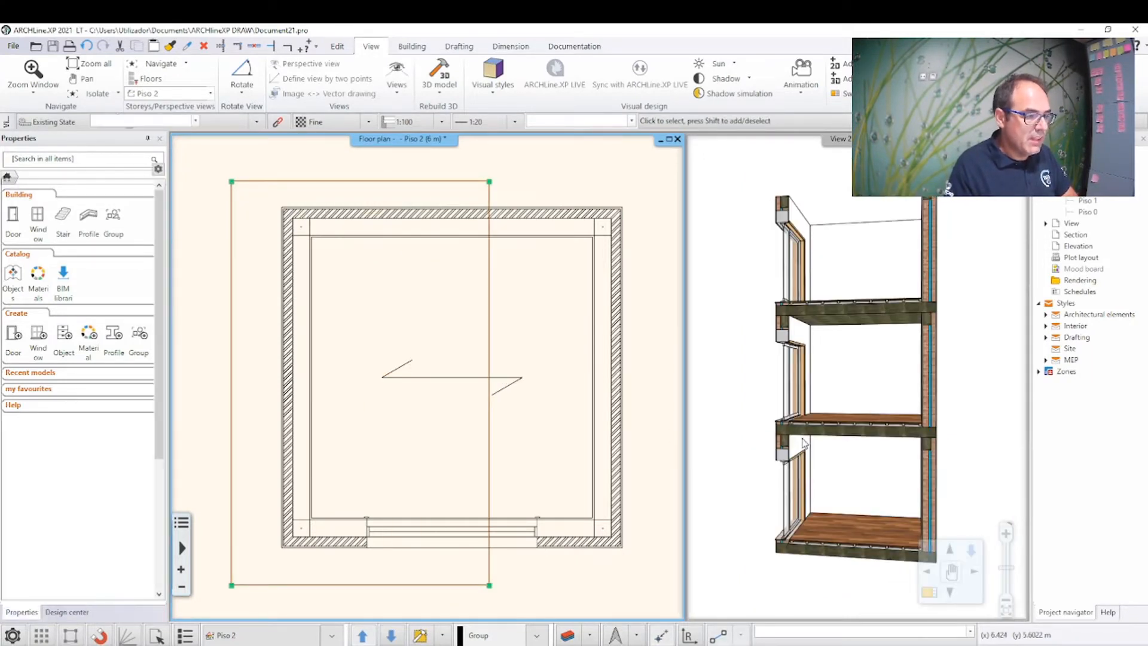
pyautogui.scroll(5, 775, 402)
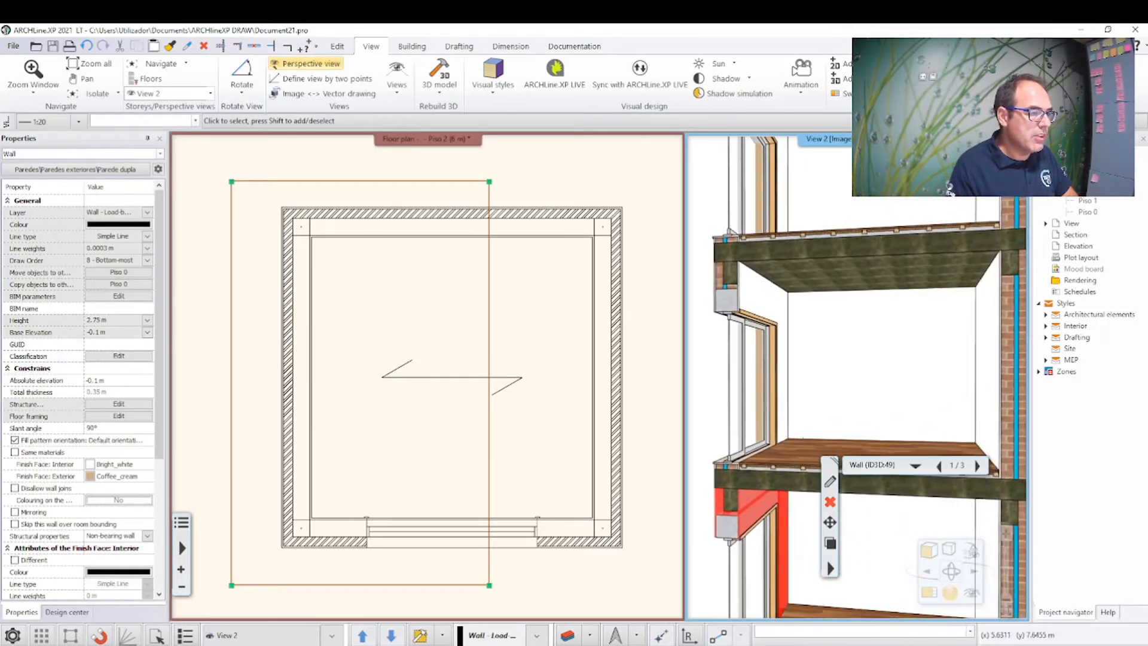
pyautogui.scroll(5, 928, 288)
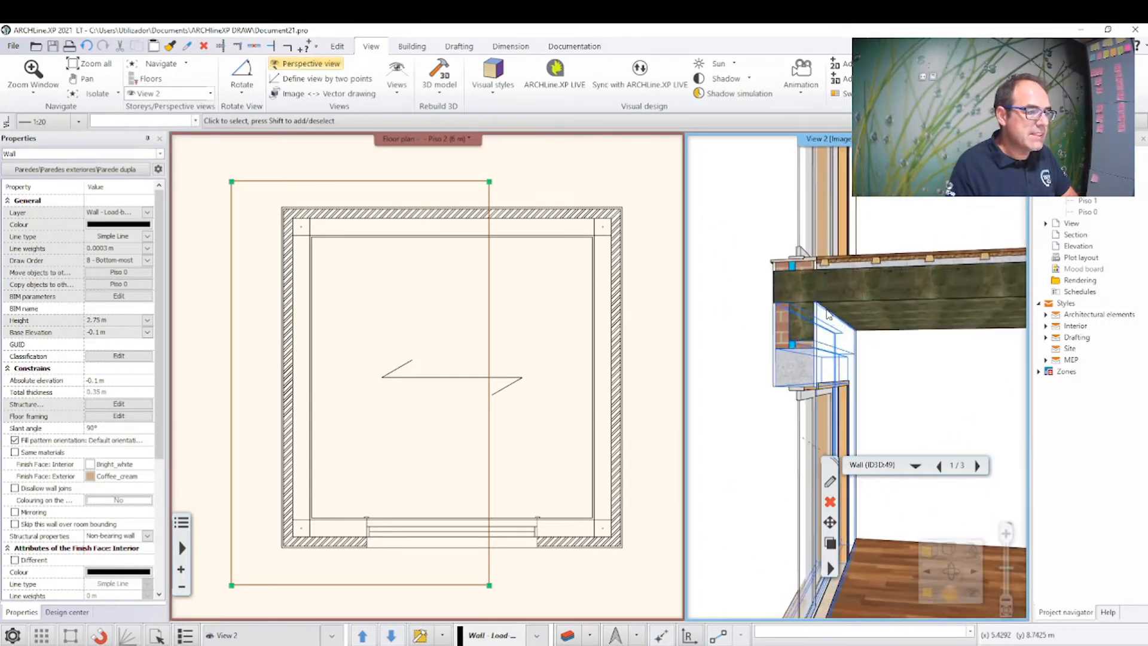
pyautogui.scroll(5, 775, 365)
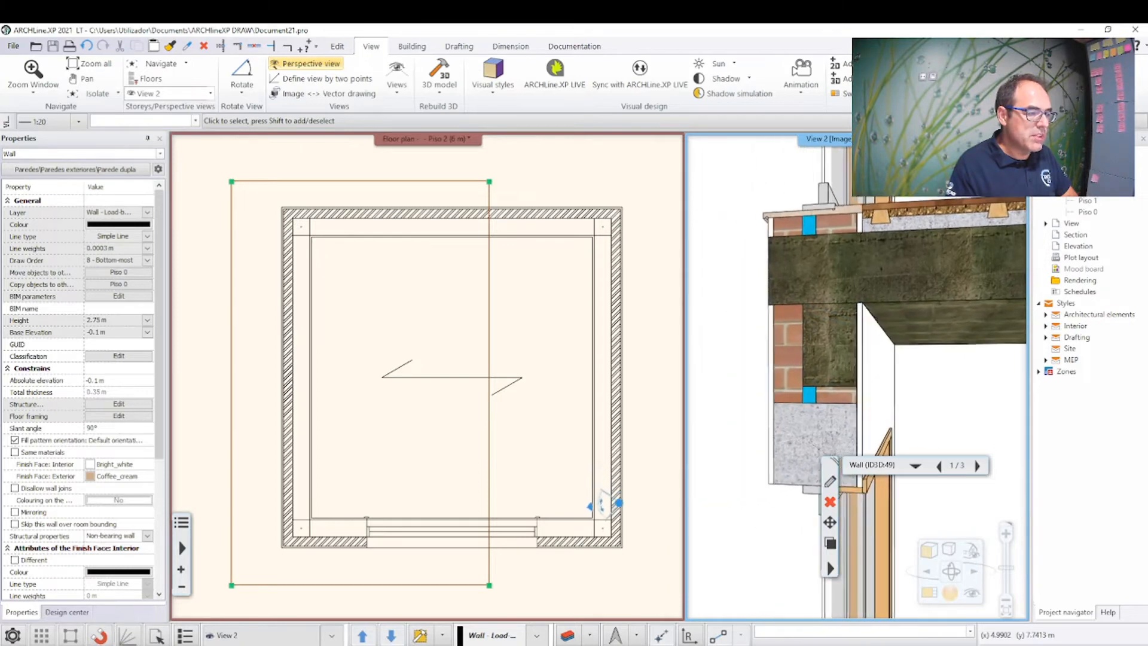
pyautogui.scroll(-4, 783, 287)
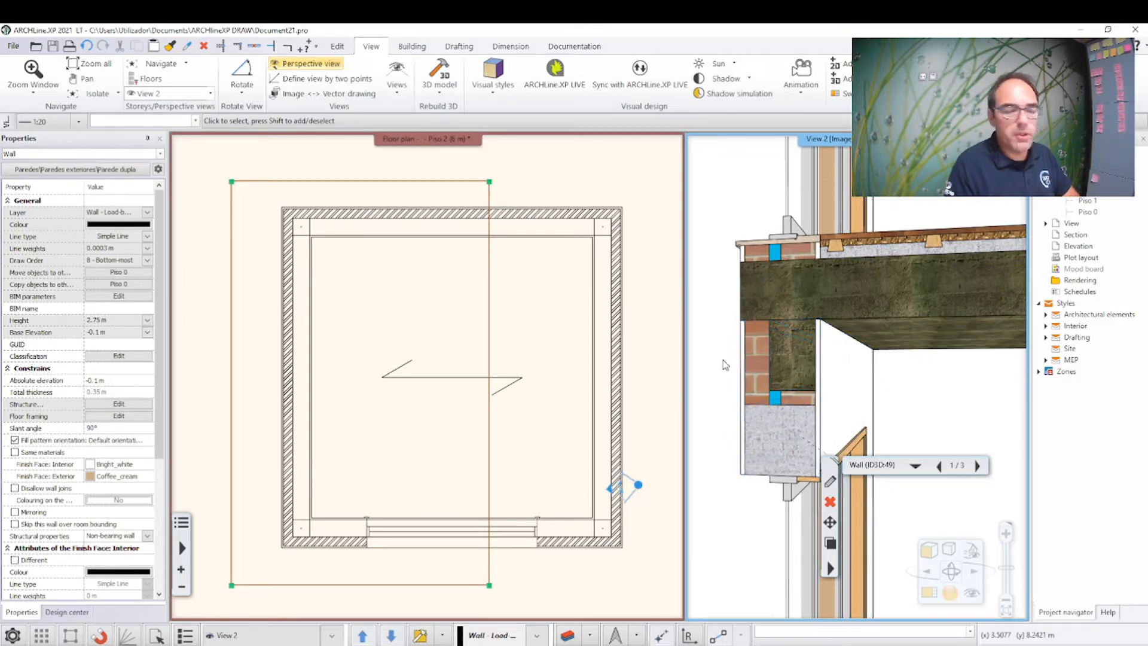
pyautogui.scroll(-3, 747, 365)
pyautogui.scroll(3, 766, 366)
pyautogui.scroll(-2, 765, 365)
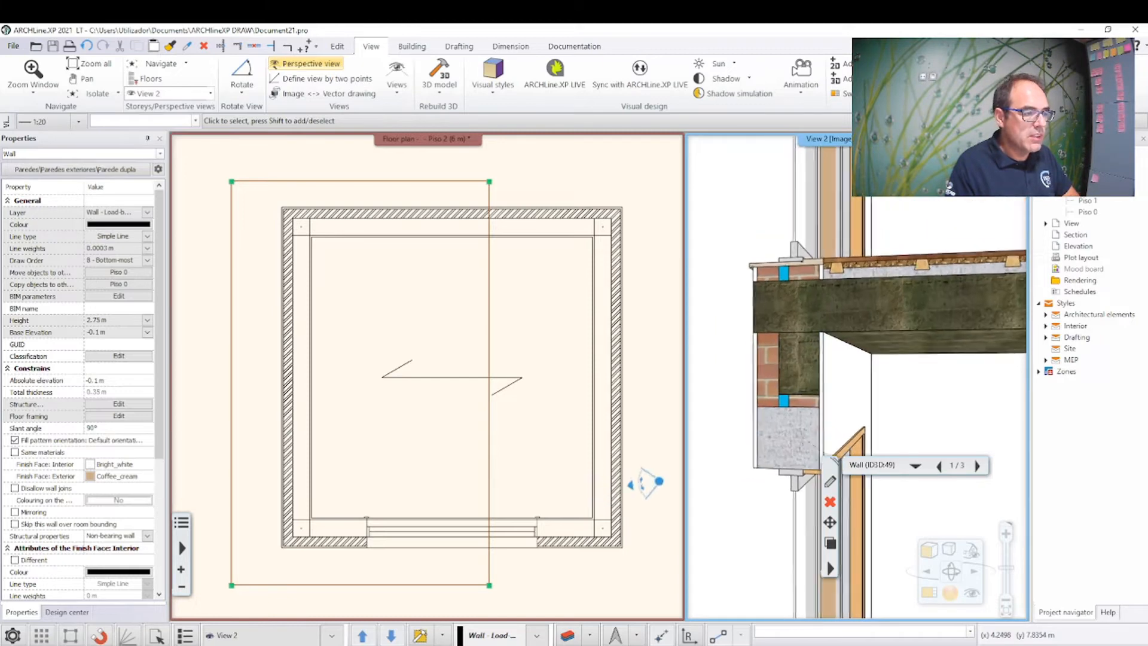
pyautogui.scroll(2, 758, 377)
pyautogui.moveTo(754, 383); pyautogui.dragTo(743, 402, button='middle')
pyautogui.scroll(-3, 732, 393)
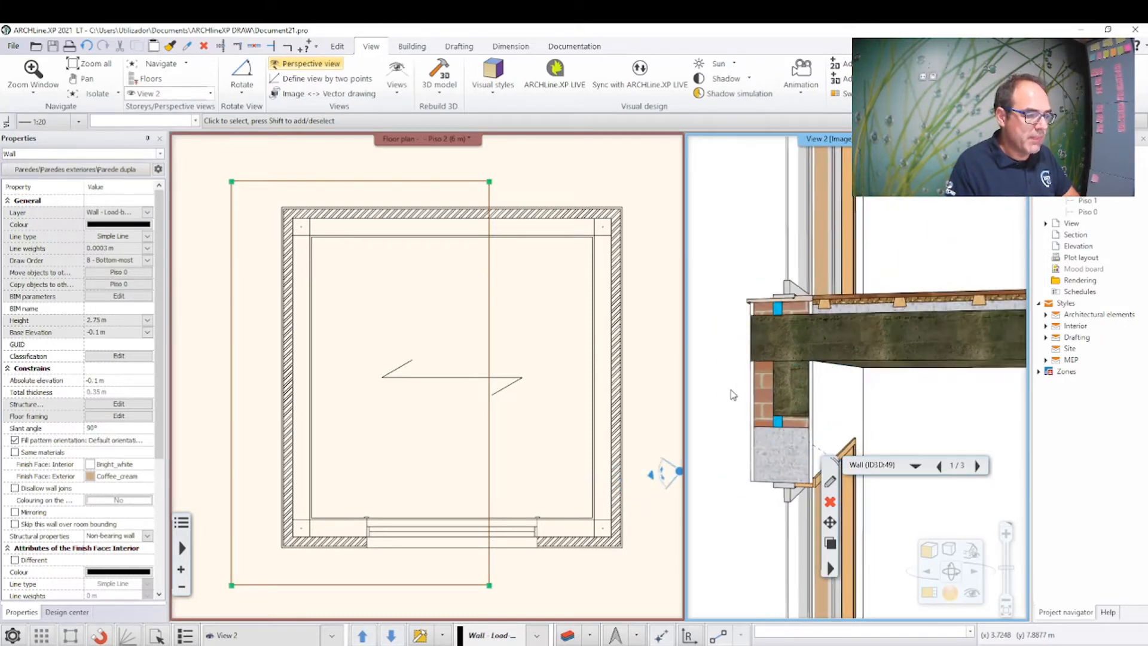
pyautogui.scroll(3, 771, 382)
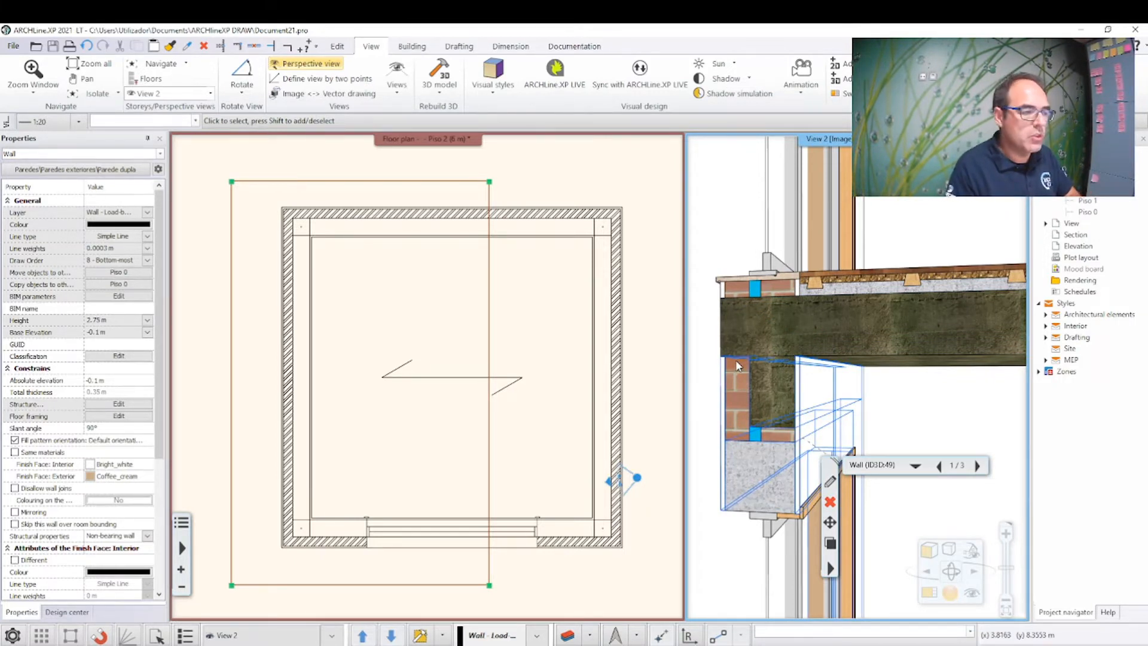
pyautogui.scroll(-1, 802, 318)
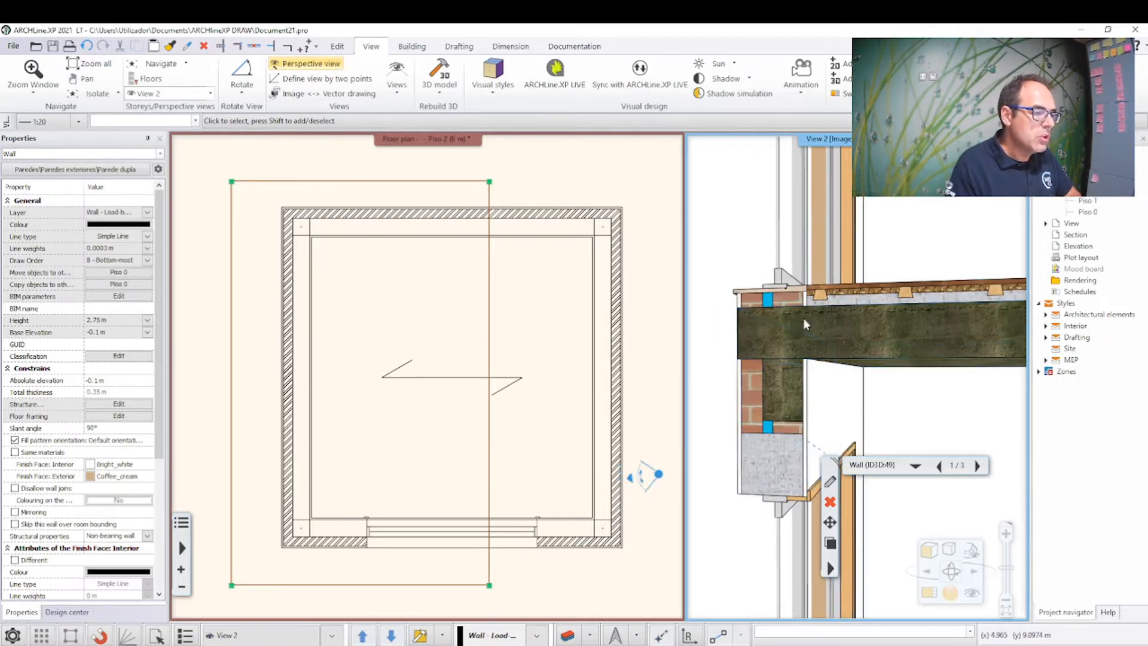
# Step: Inspect the slab edge and the brick and insulation layers around the beam up close in the cut-away view
pyautogui.moveTo(777, 361); pyautogui.dragTo(1016, 374, button='middle')
pyautogui.scroll(6, 825, 377)
pyautogui.moveTo(837, 282); pyautogui.dragTo(816, 279, button='middle')
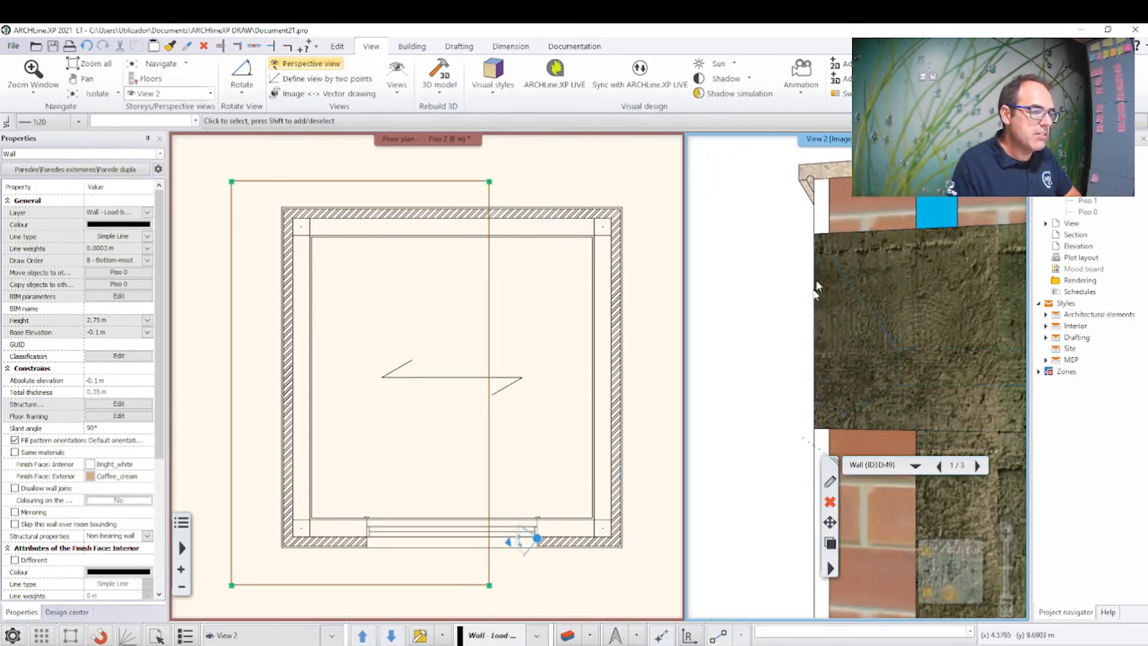
pyautogui.moveTo(915, 431); pyautogui.dragTo(788, 392, button='middle')
pyautogui.scroll(-5, 852, 370)
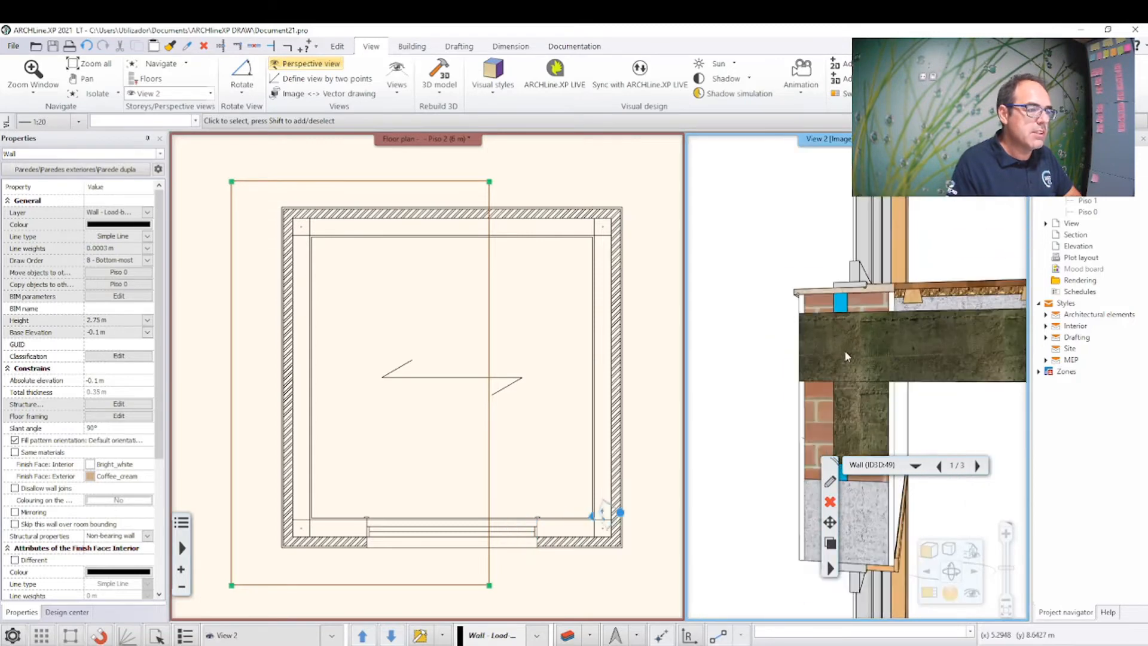
pyautogui.moveTo(835, 354); pyautogui.dragTo(808, 347, button='middle')
pyautogui.click(728, 308)
pyautogui.click(812, 344)
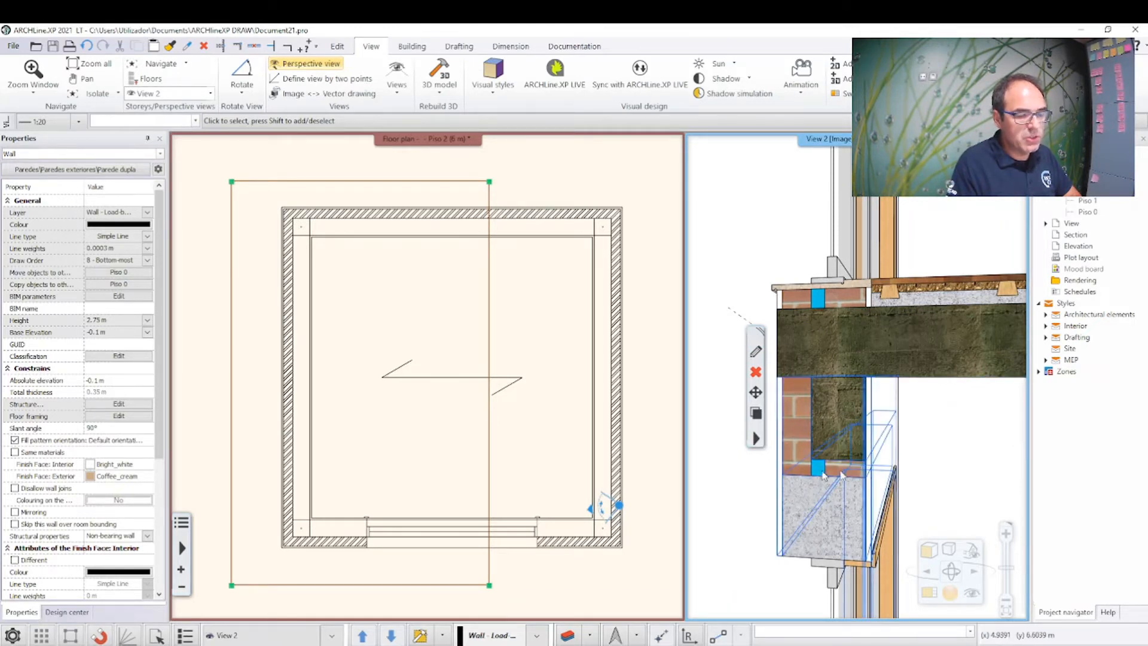
pyautogui.scroll(-2, 866, 478)
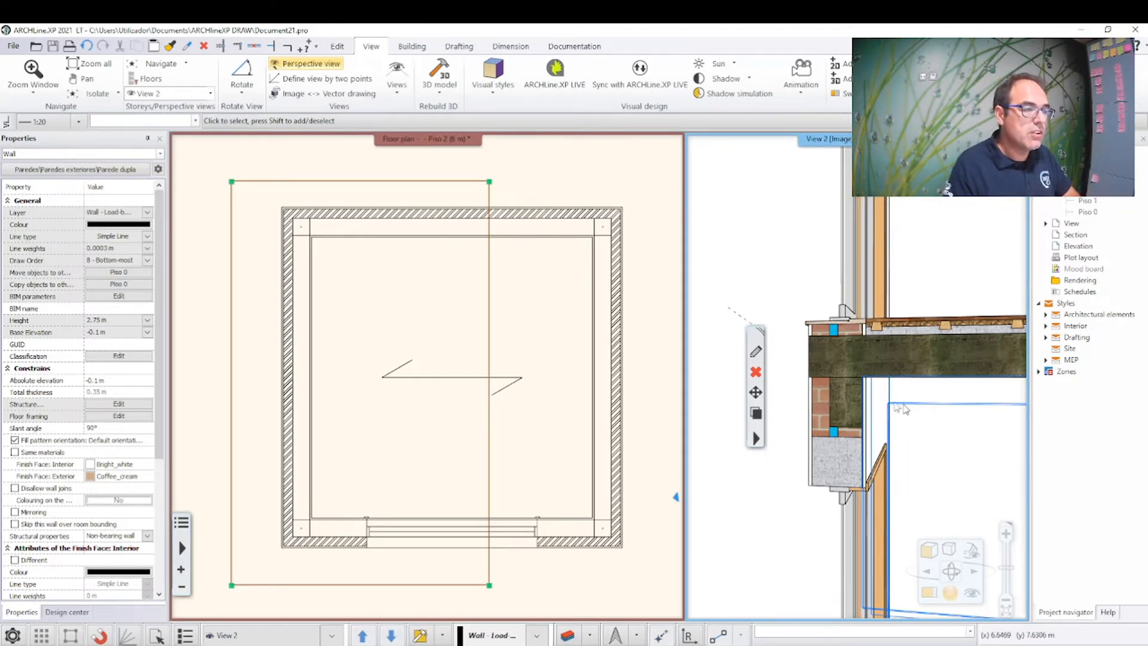
# Step: Open the compound structure of the window wall on Piso 2 from the floor plan
pyautogui.scroll(3, 873, 383)
pyautogui.scroll(5, 796, 372)
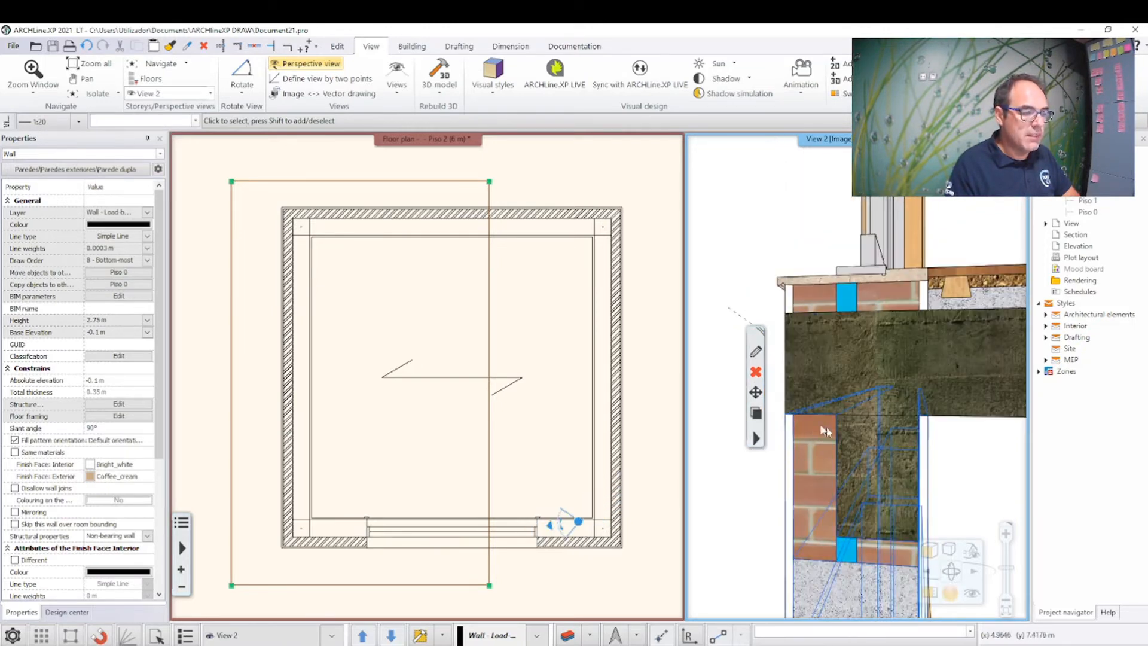
pyautogui.scroll(-2, 811, 458)
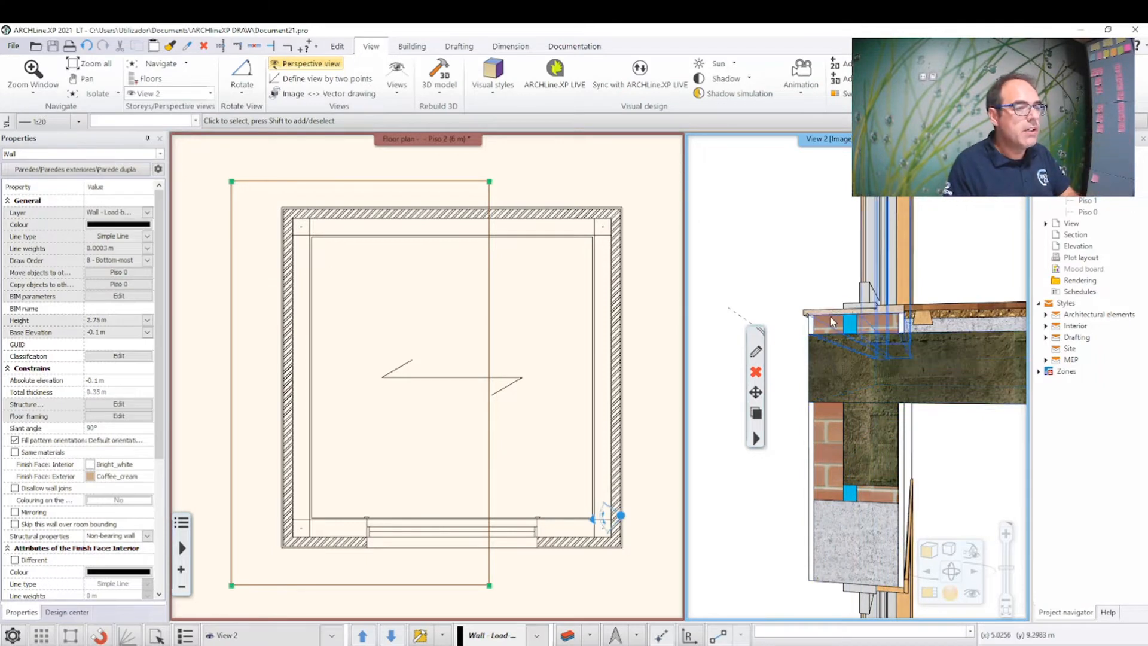
pyautogui.scroll(-2, 826, 321)
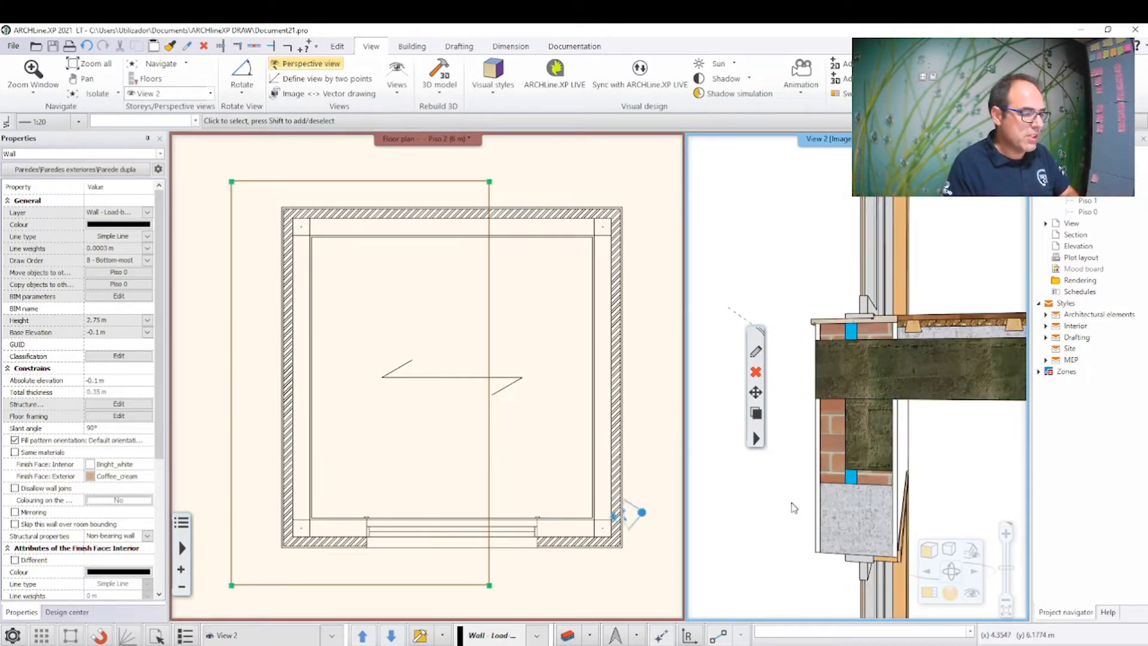
pyautogui.click(633, 483)
pyautogui.scroll(-1, 633, 483)
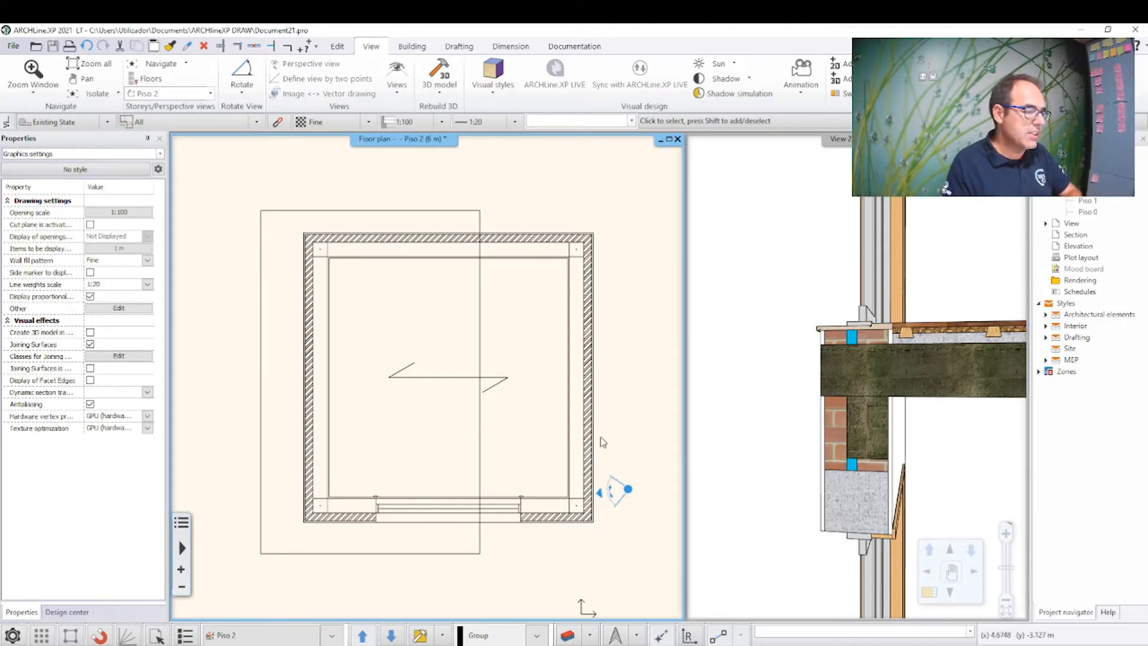
pyautogui.moveTo(583, 446); pyautogui.dragTo(553, 431, button='middle')
pyautogui.click(527, 505)
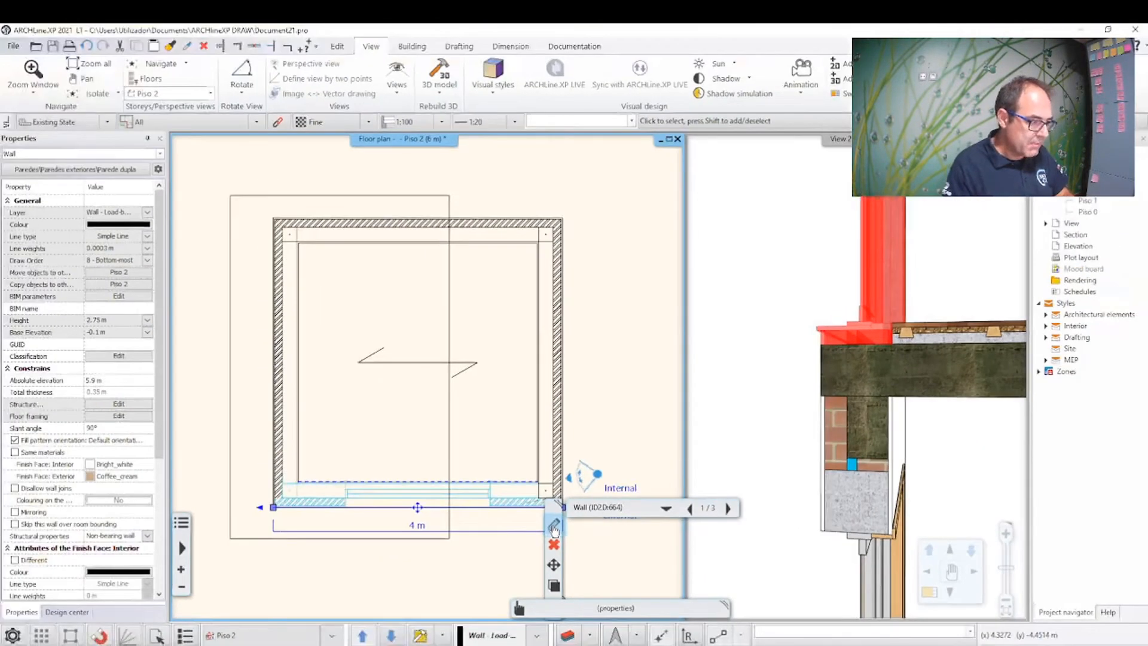
pyautogui.click(553, 525)
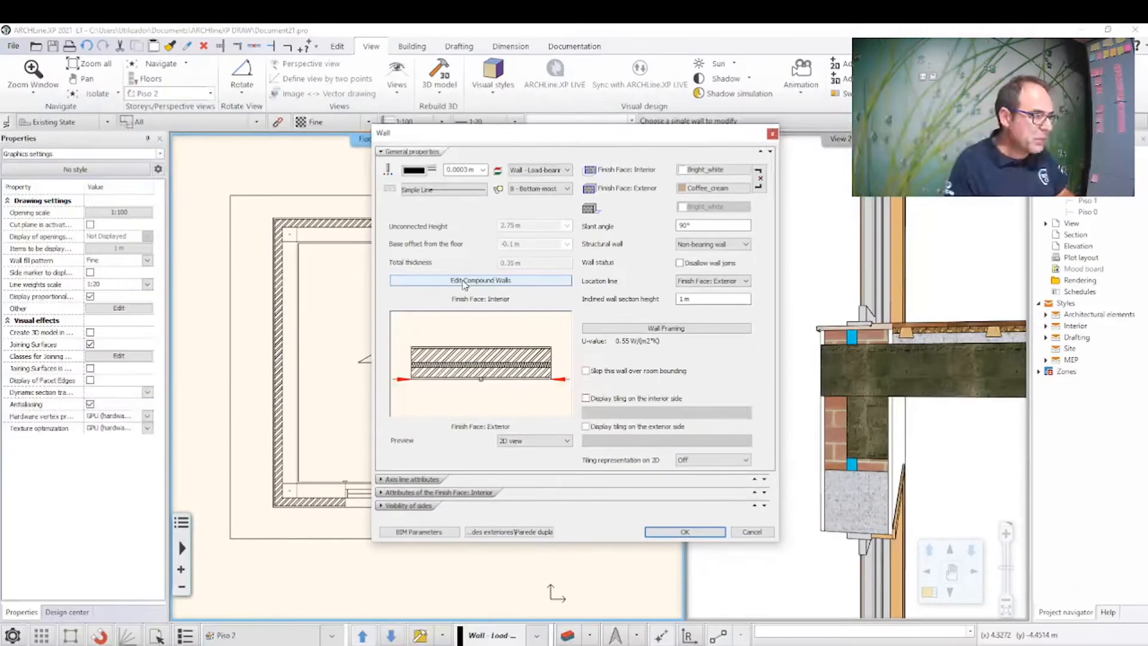
pyautogui.click(465, 287)
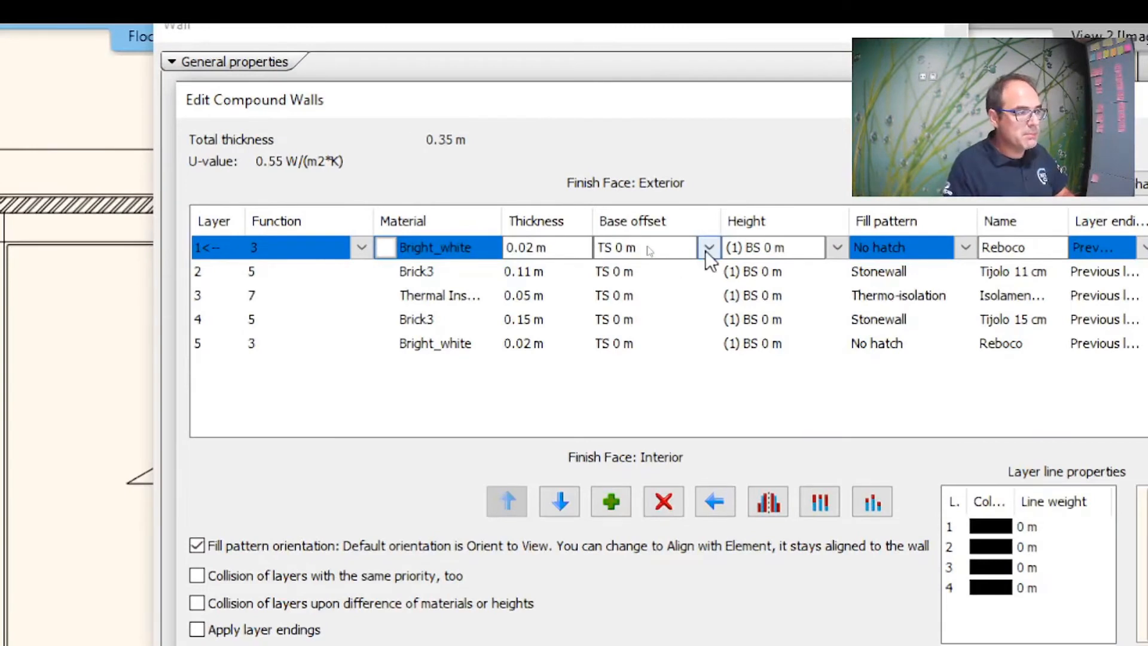
# Step: Set the bottom bound of the wall's exterior 0.02 m plaster layer to BS - Bottom of Structure and apply it to the wall
pyautogui.click(709, 248)
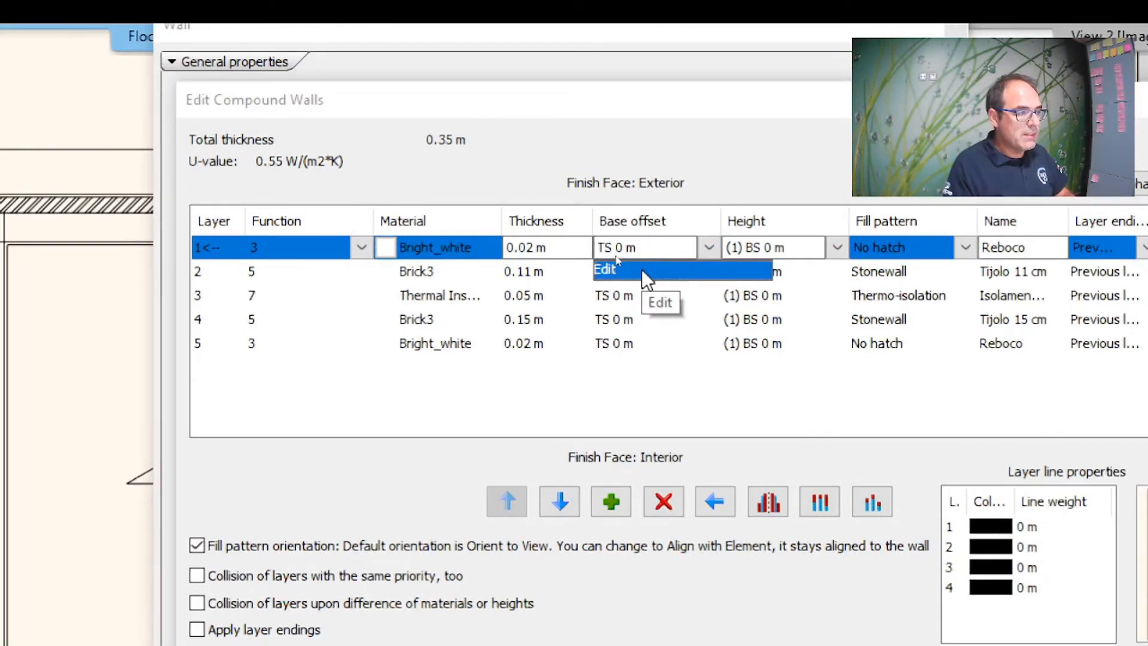
pyautogui.click(641, 269)
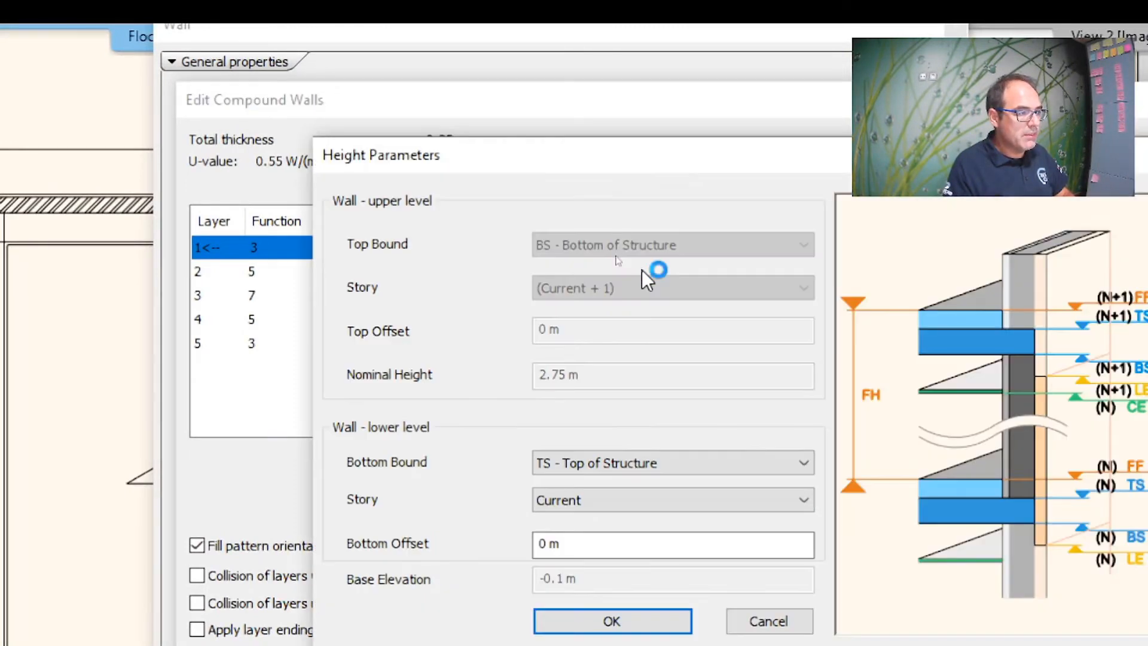
pyautogui.click(618, 464)
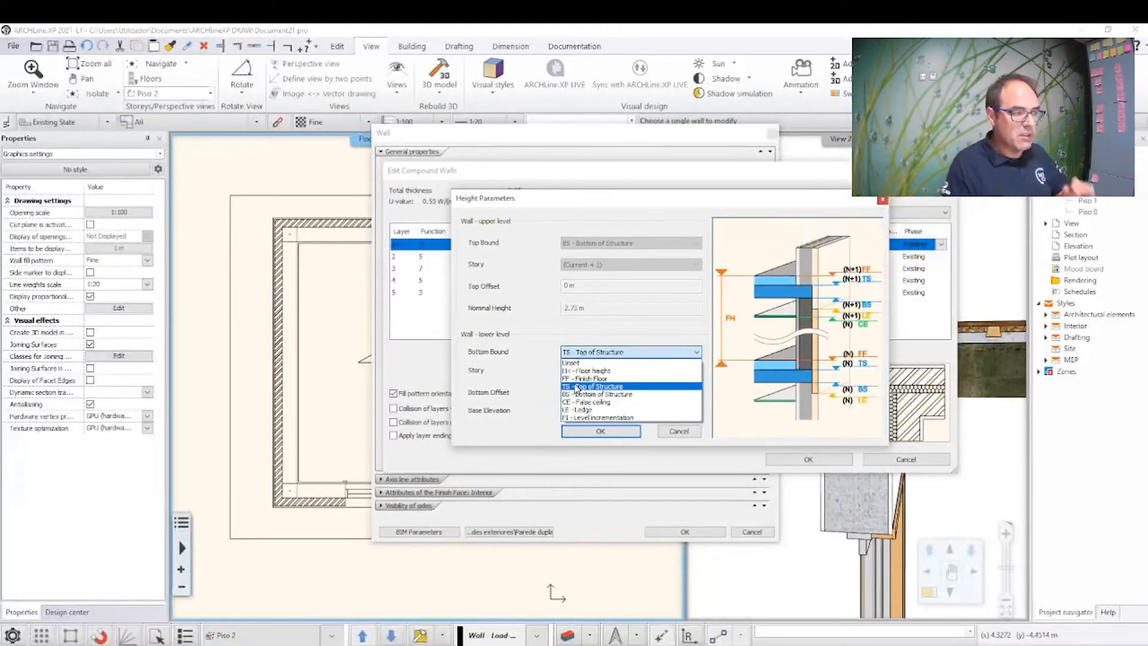
pyautogui.click(590, 394)
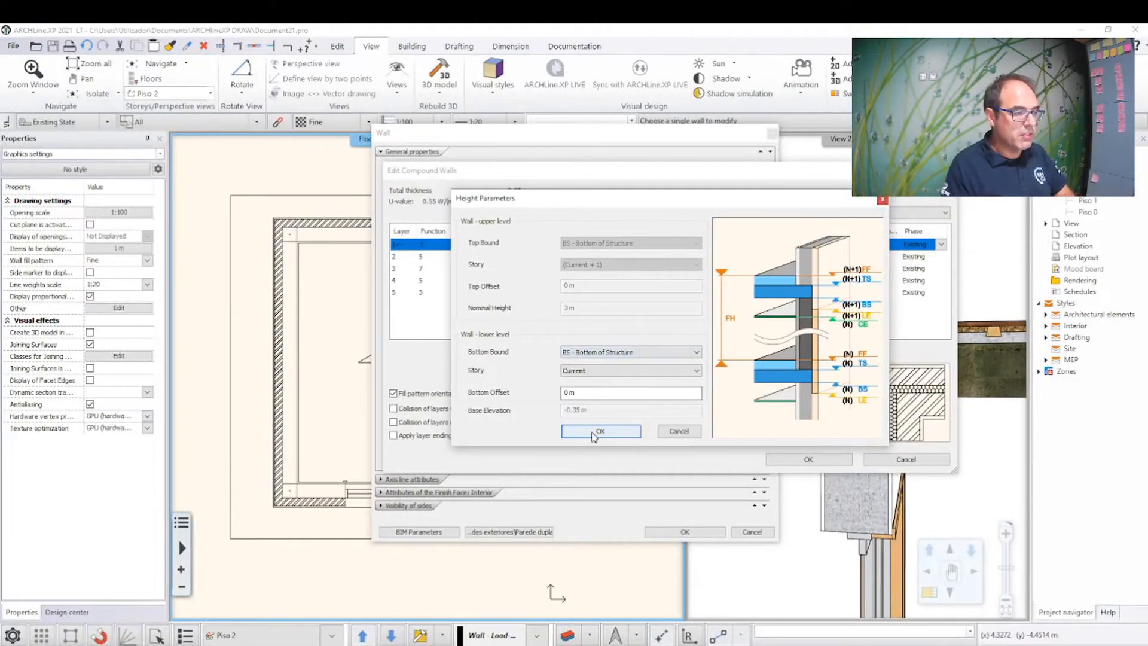
pyautogui.click(592, 436)
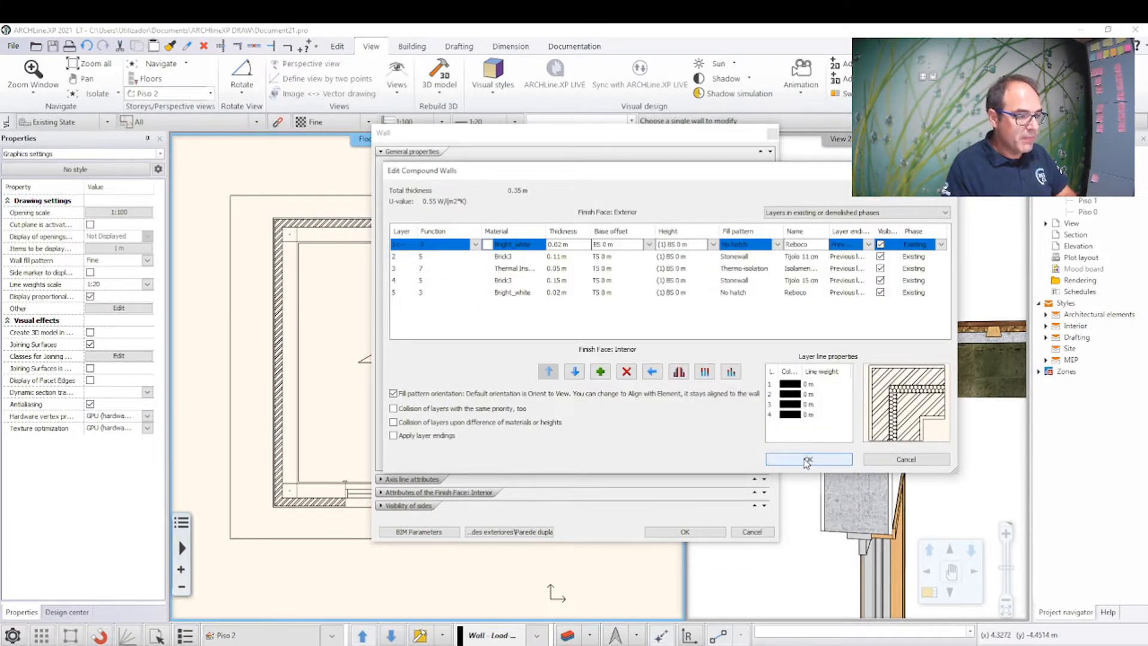
pyautogui.click(809, 460)
pyautogui.click(684, 532)
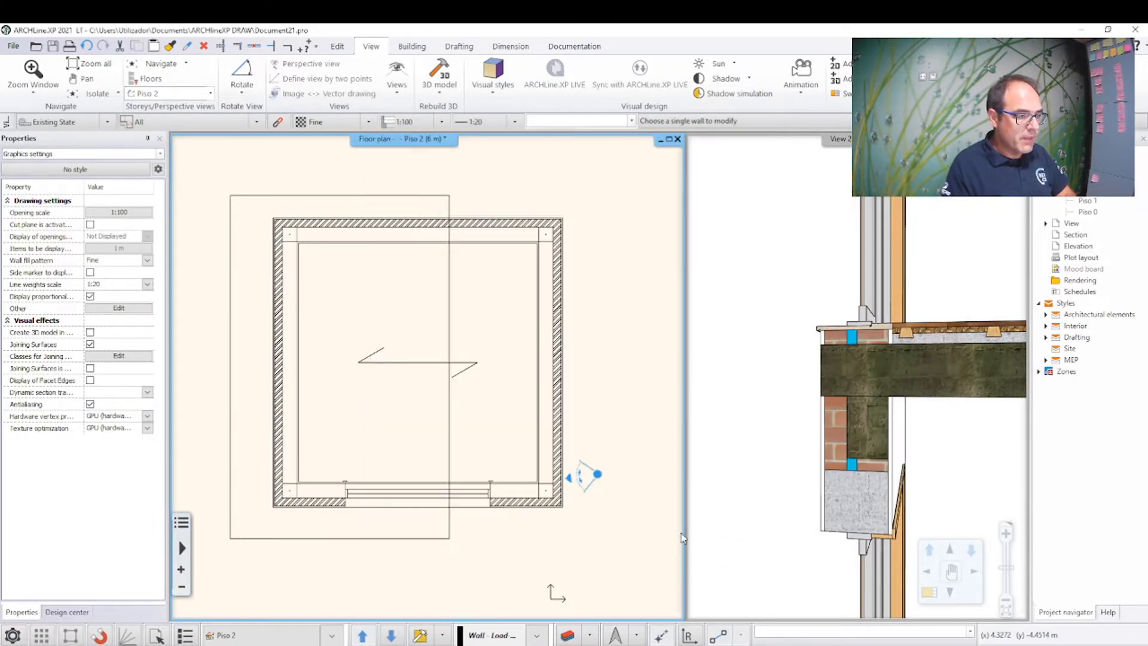
# Step: Refresh the cut-away 3D view from its cutting rectangle in the floor plan to update the exterior plaster at the slab edge
pyautogui.click(849, 385)
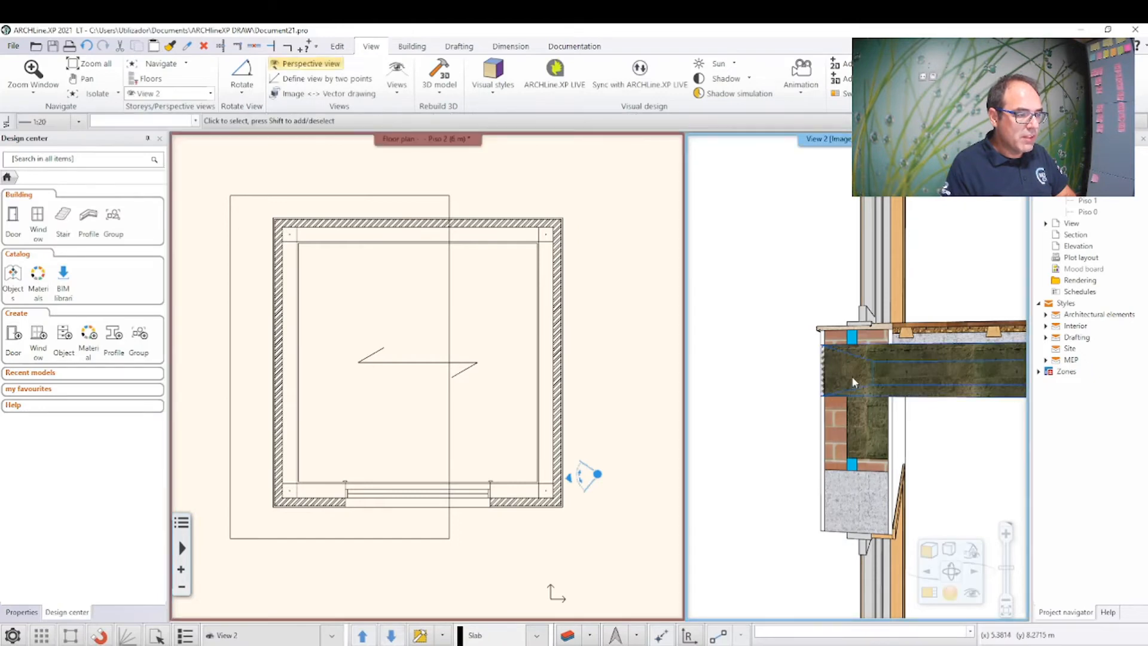
pyautogui.scroll(5, 827, 361)
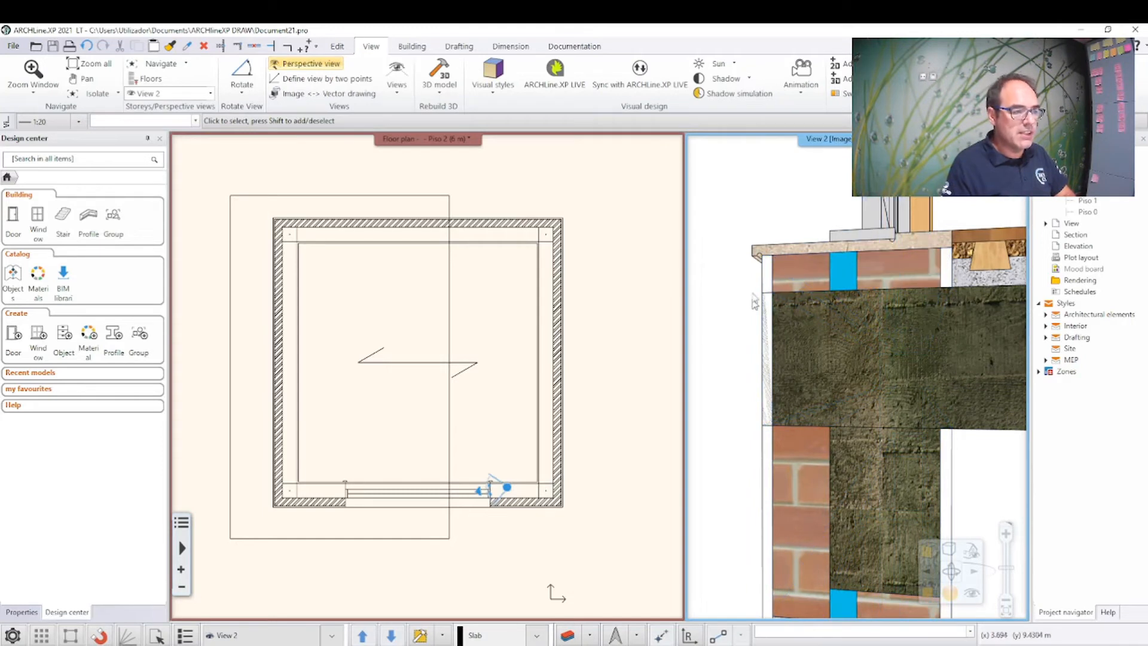
pyautogui.click(443, 539)
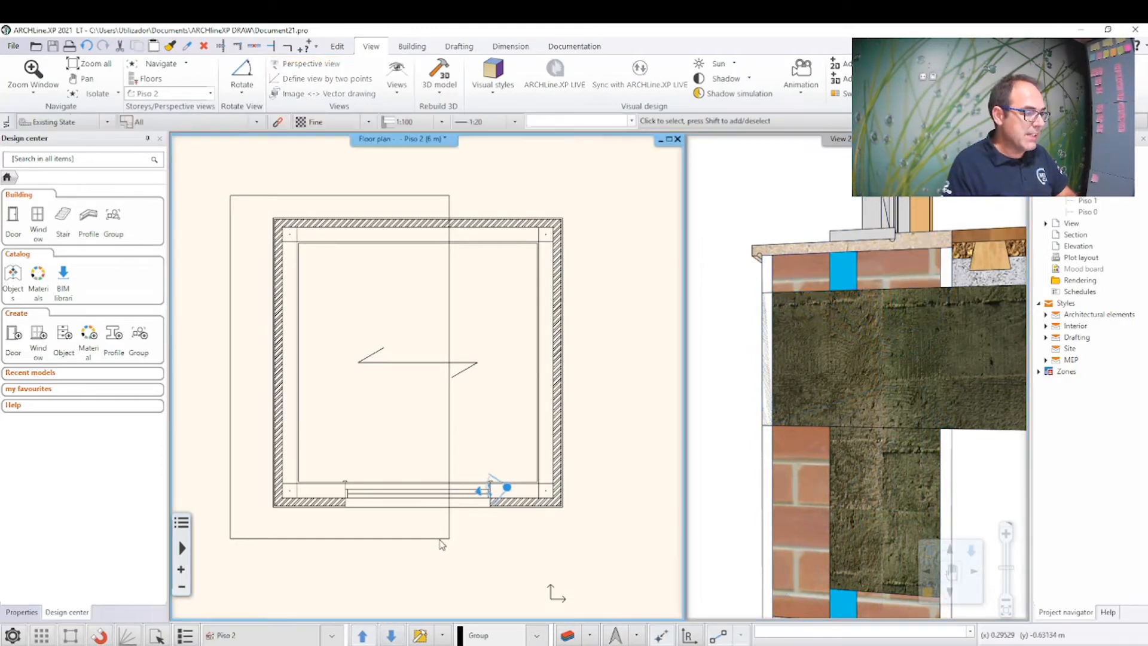
pyautogui.click(447, 539)
pyautogui.press('Escape')
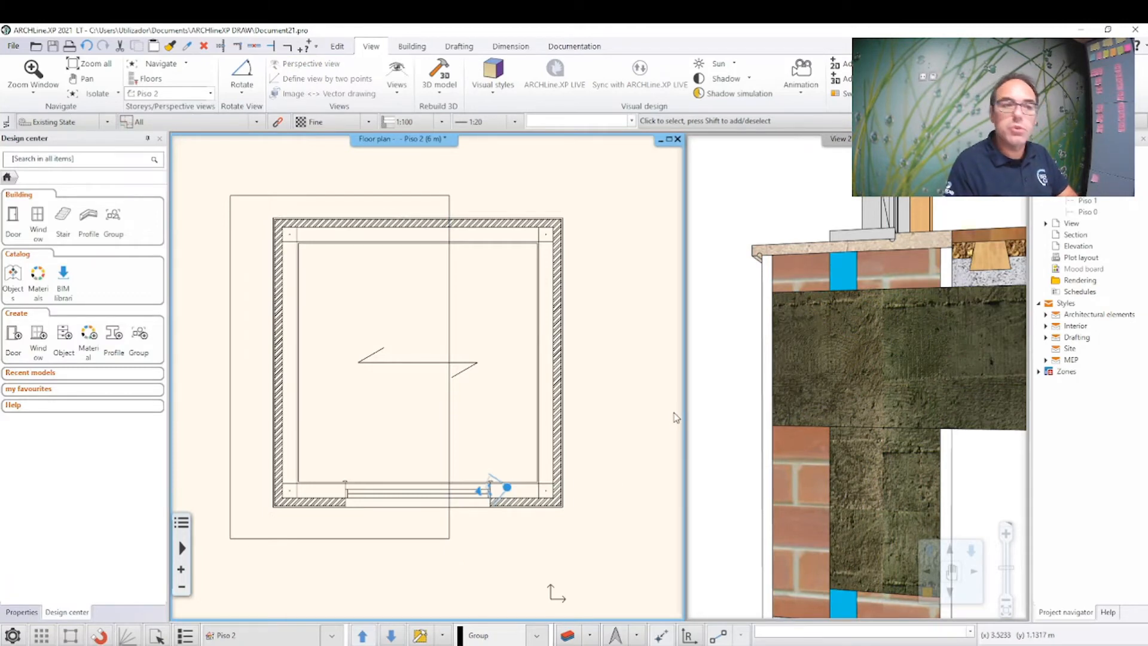
# Step: Open the compound structure of the upper window wall from the cut-away 3D view
pyautogui.moveTo(858, 375)
pyautogui.mouseDown(button='middle')
pyautogui.moveTo(784, 365)
pyautogui.moveTo(831, 354)
pyautogui.mouseUp(button='middle')
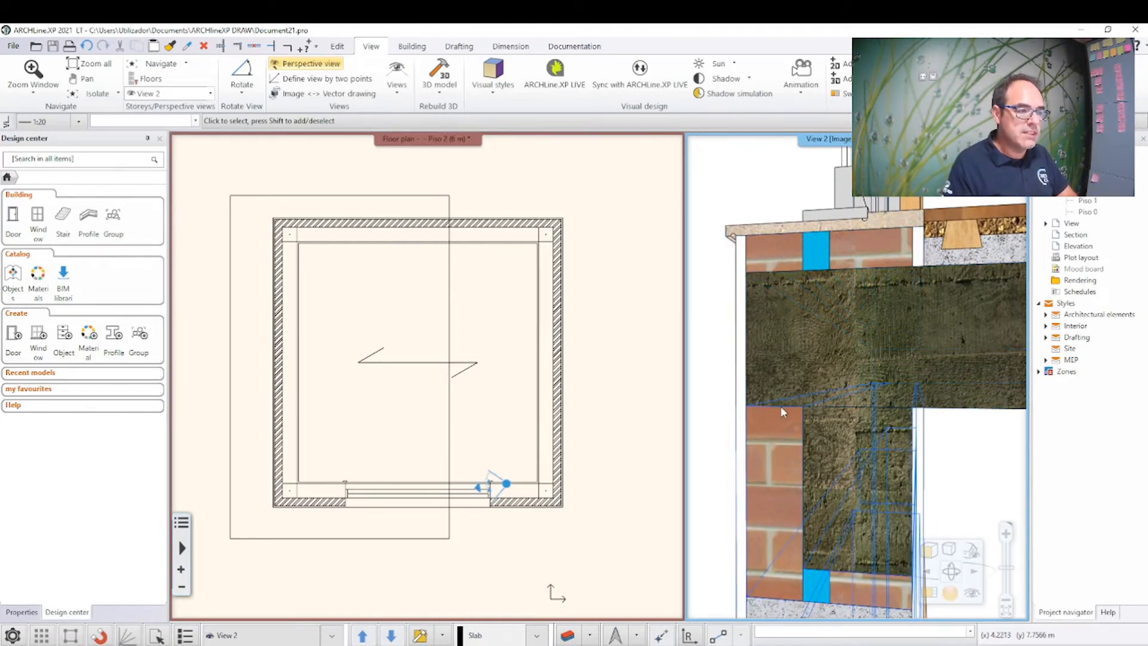
pyautogui.click(763, 253)
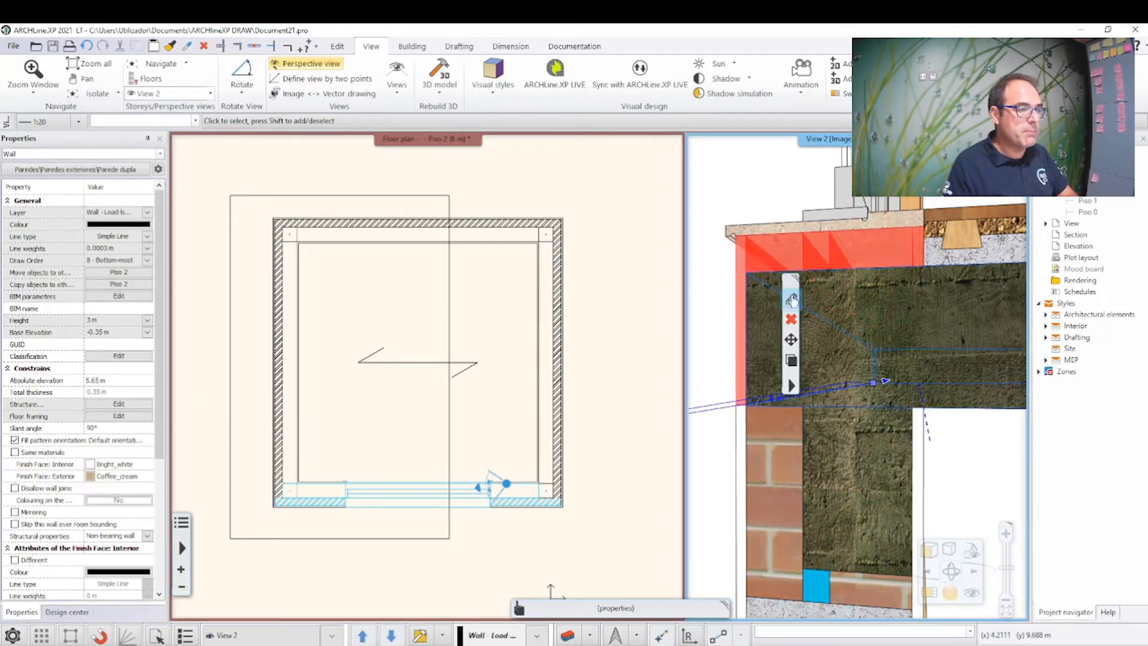
pyautogui.click(791, 300)
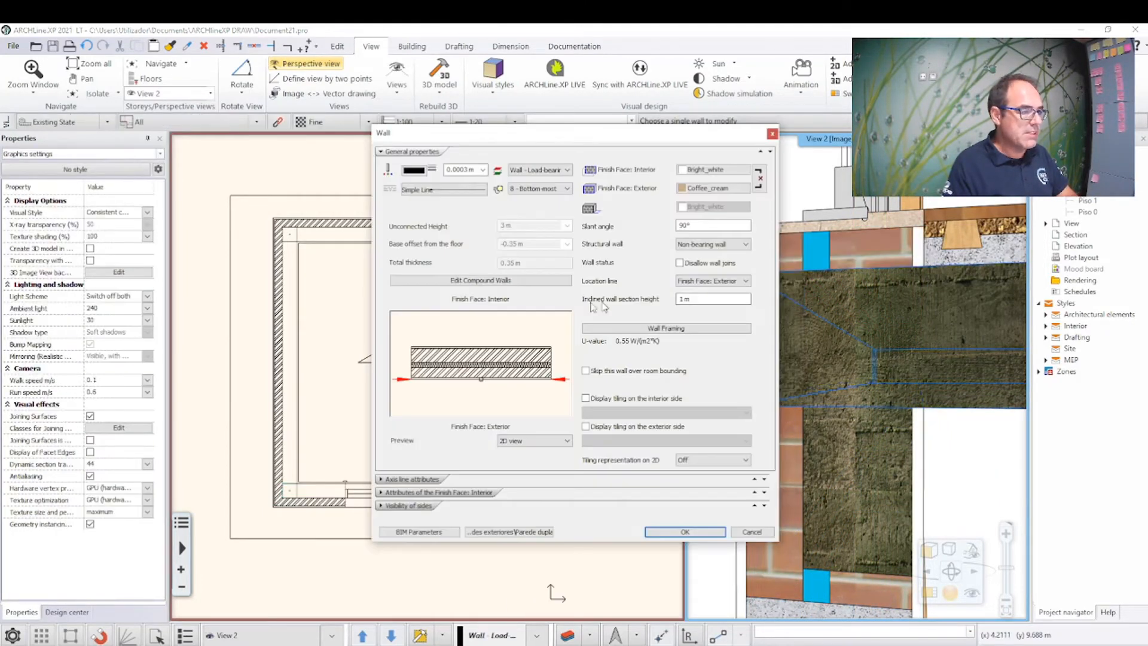
pyautogui.click(482, 284)
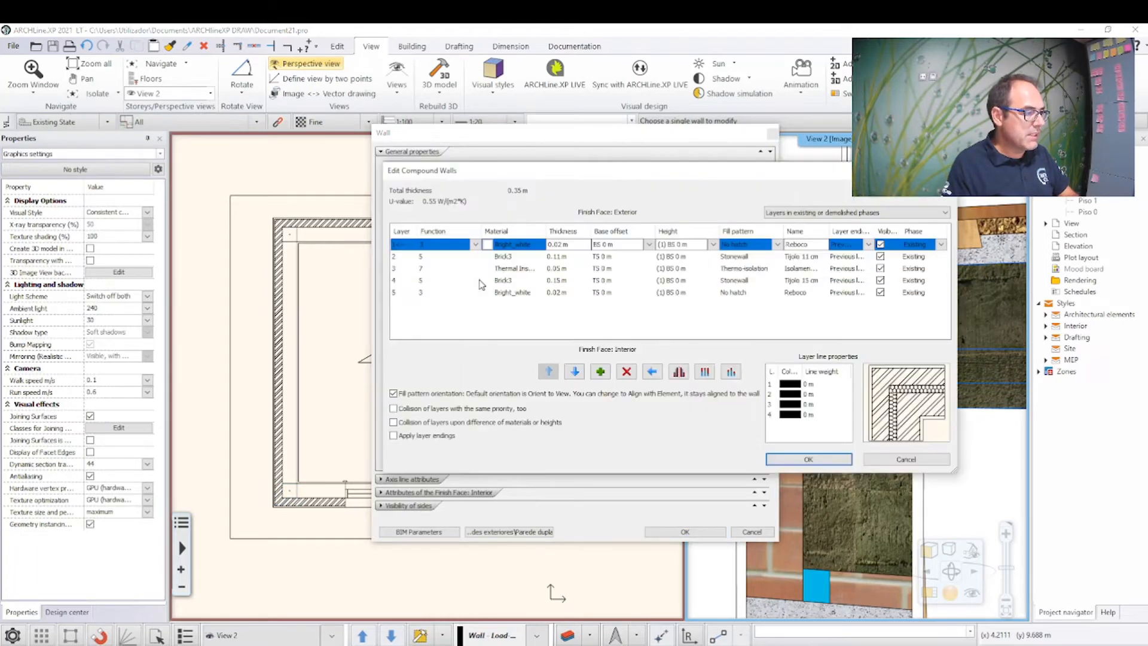
# Step: Set the bottom bound of the Tijolo 11 cm brick layer to BS - Bottom of Structure and apply it to the wall
pyautogui.click(516, 257)
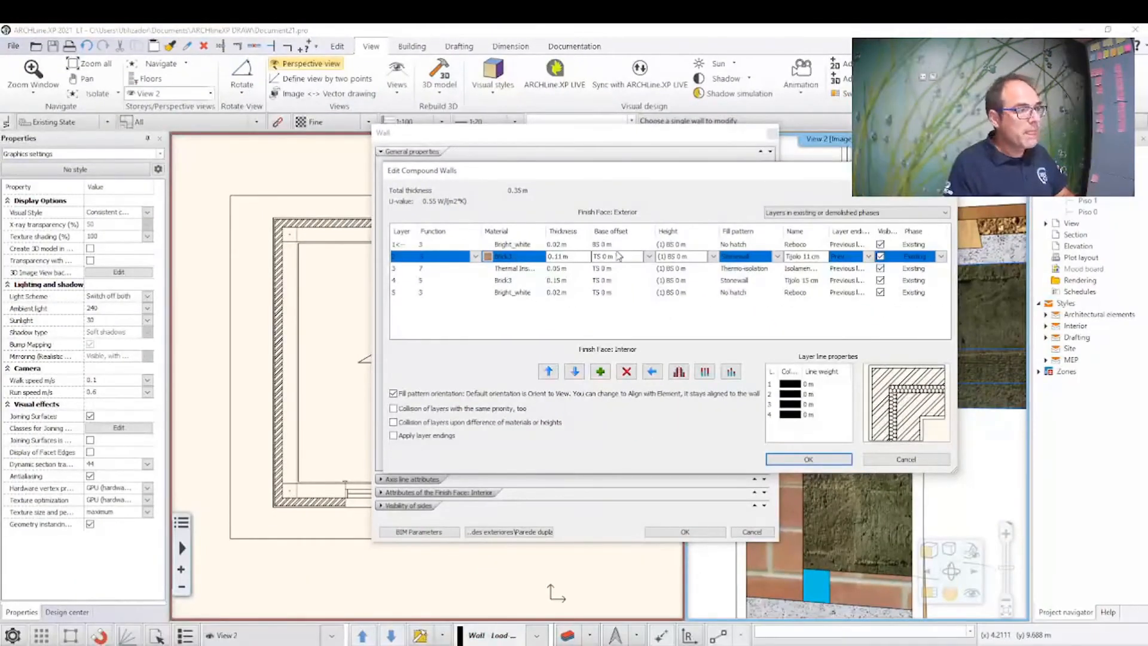
pyautogui.click(726, 256)
pyautogui.click(648, 256)
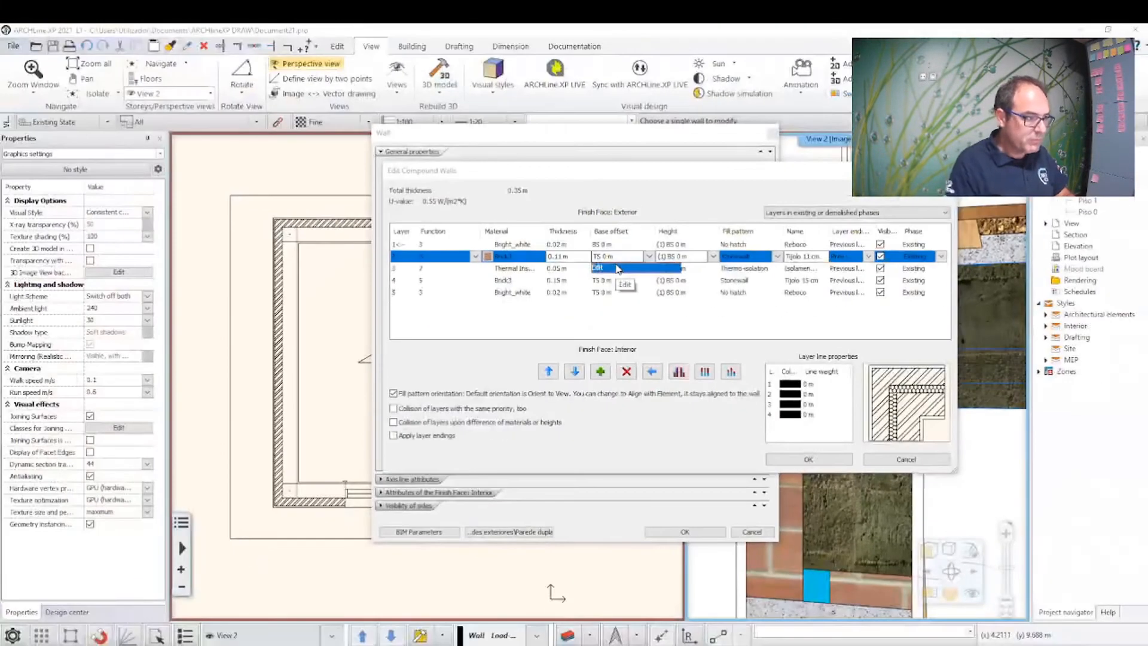
pyautogui.click(618, 272)
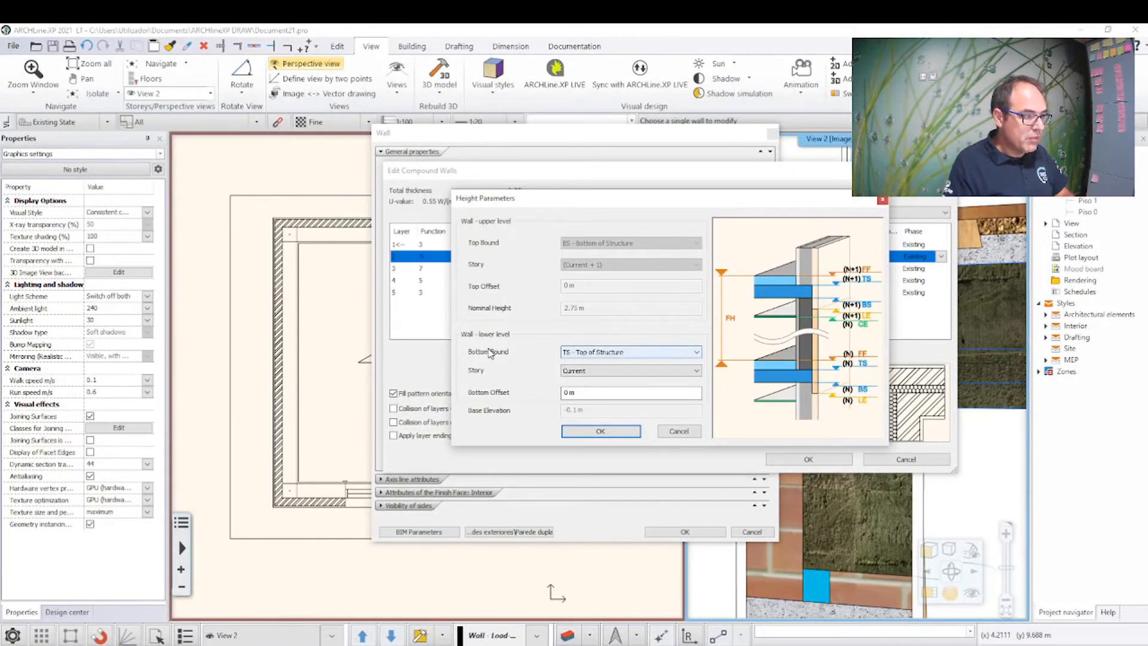
pyautogui.click(590, 357)
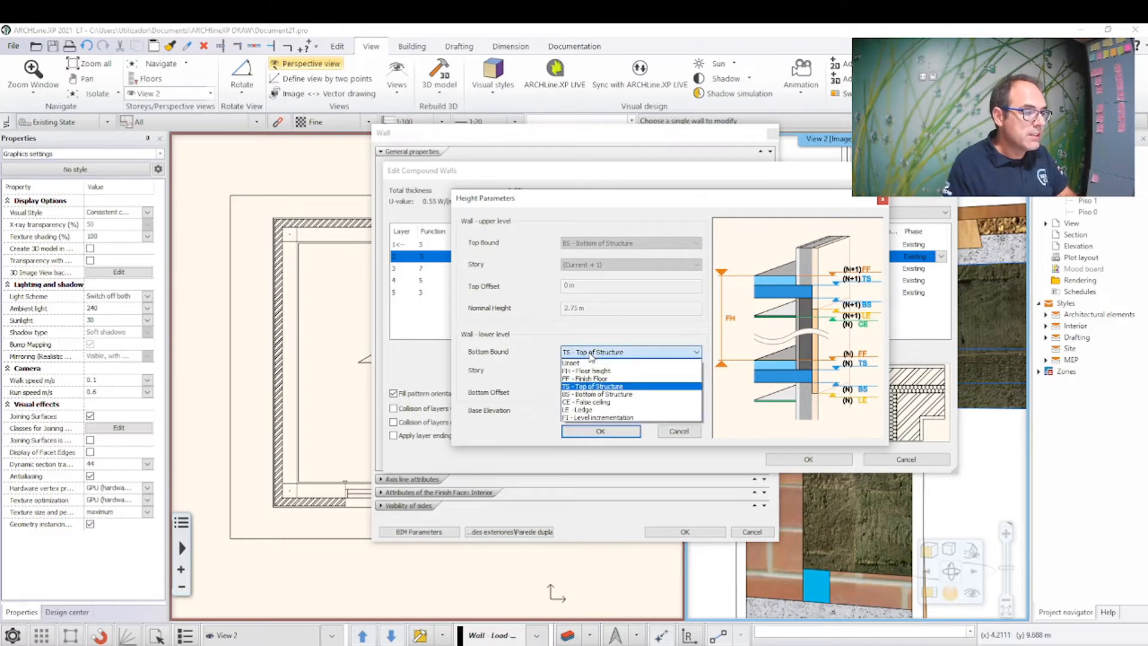
pyautogui.click(598, 396)
pyautogui.click(600, 432)
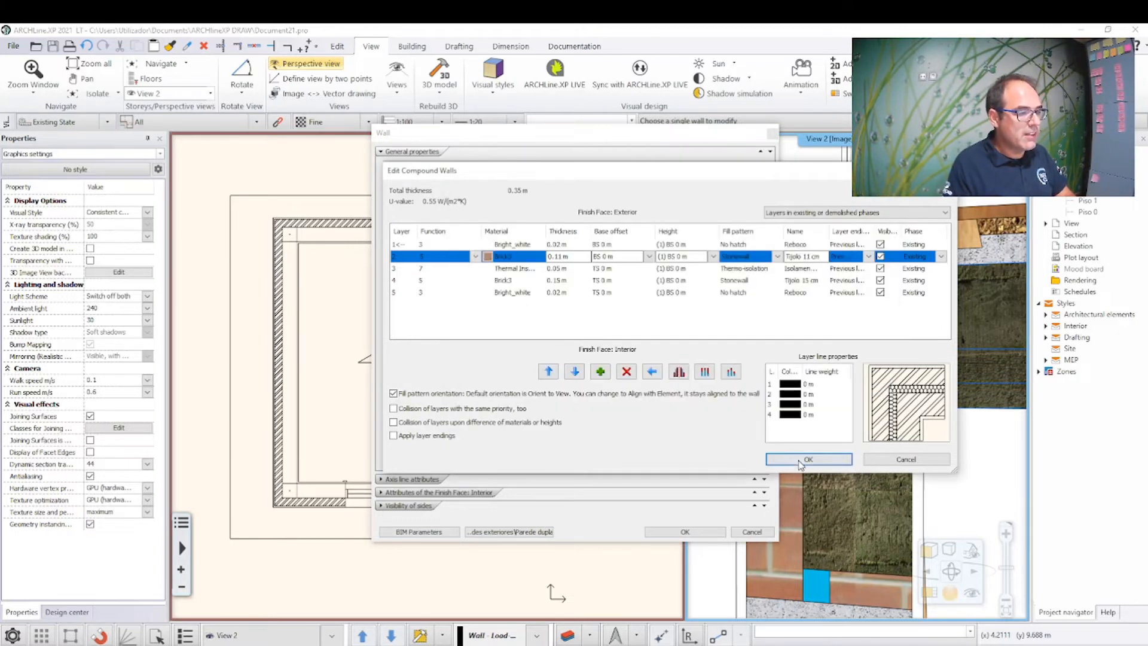
pyautogui.click(808, 459)
pyautogui.click(685, 532)
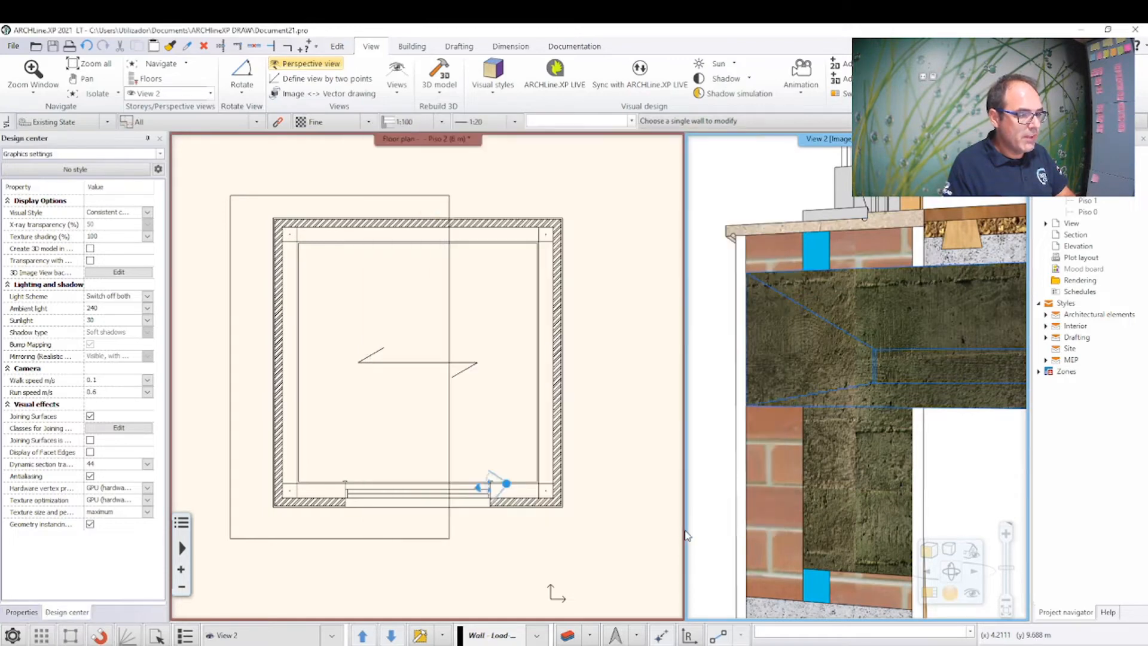
# Step: Update the cut-away 3D view from the cutting rectangle in plan to show the outer brick layer at the slab edge
pyautogui.click(448, 539)
pyautogui.click(453, 557)
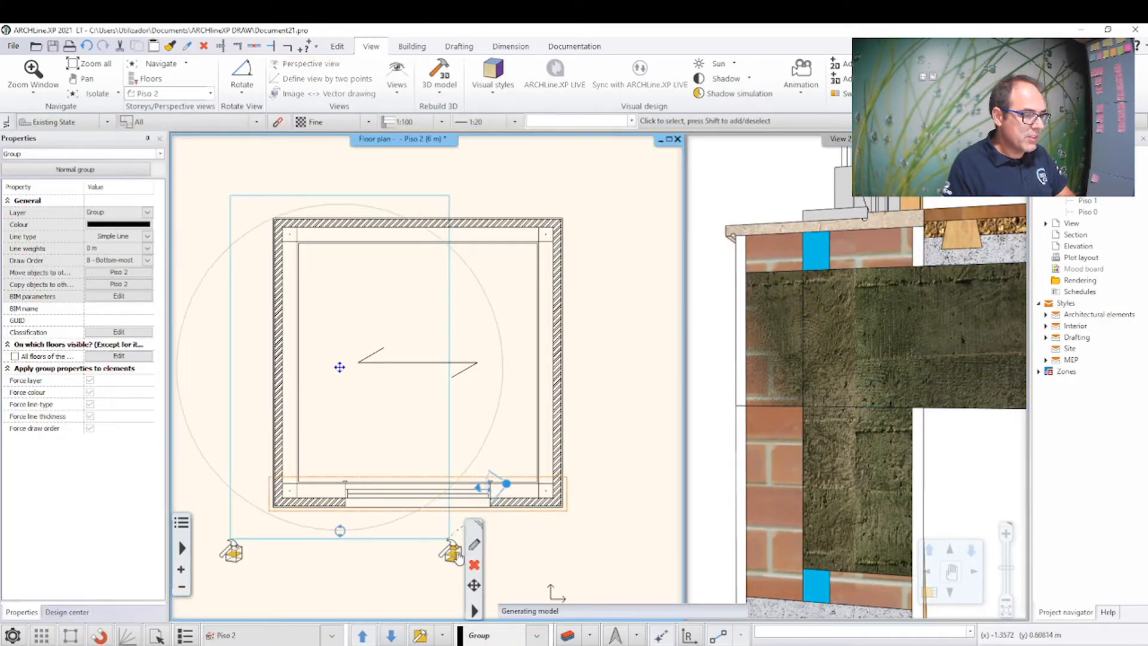
pyautogui.scroll(-4, 810, 378)
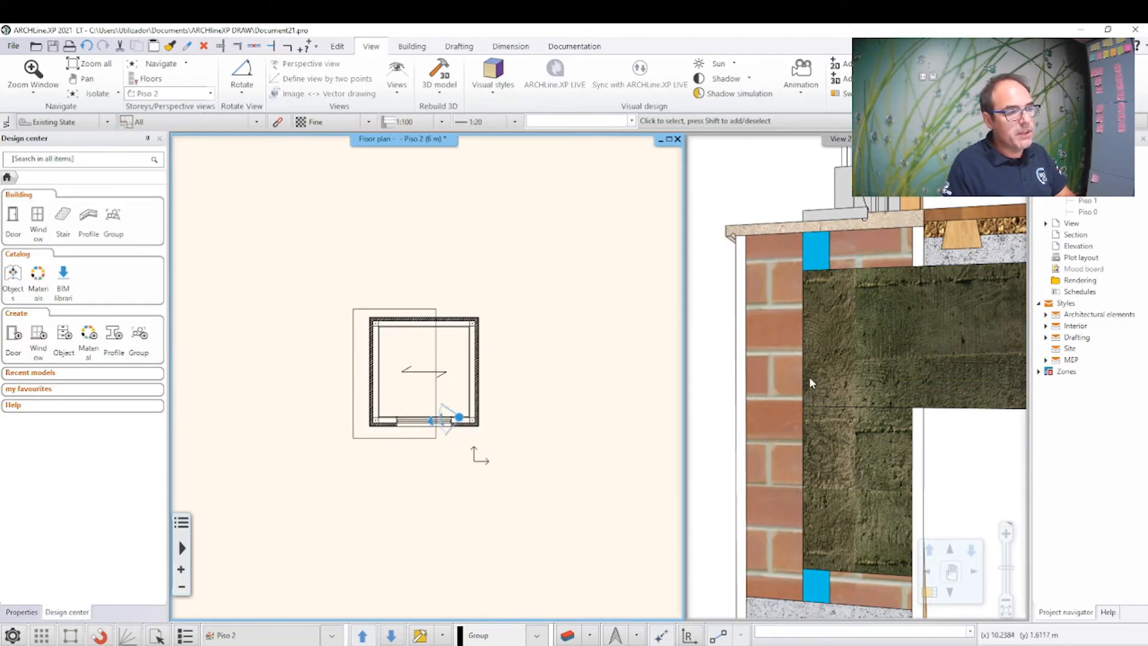
# Step: Examine the wall and slab junctions across all storeys in the cut-away 3D view, including the wall opposite the window
pyautogui.click(877, 407)
pyautogui.scroll(-4, 877, 406)
pyautogui.moveTo(877, 407); pyautogui.dragTo(861, 402, button='middle')
pyautogui.scroll(-2, 860, 402)
pyautogui.scroll(-3, 797, 366)
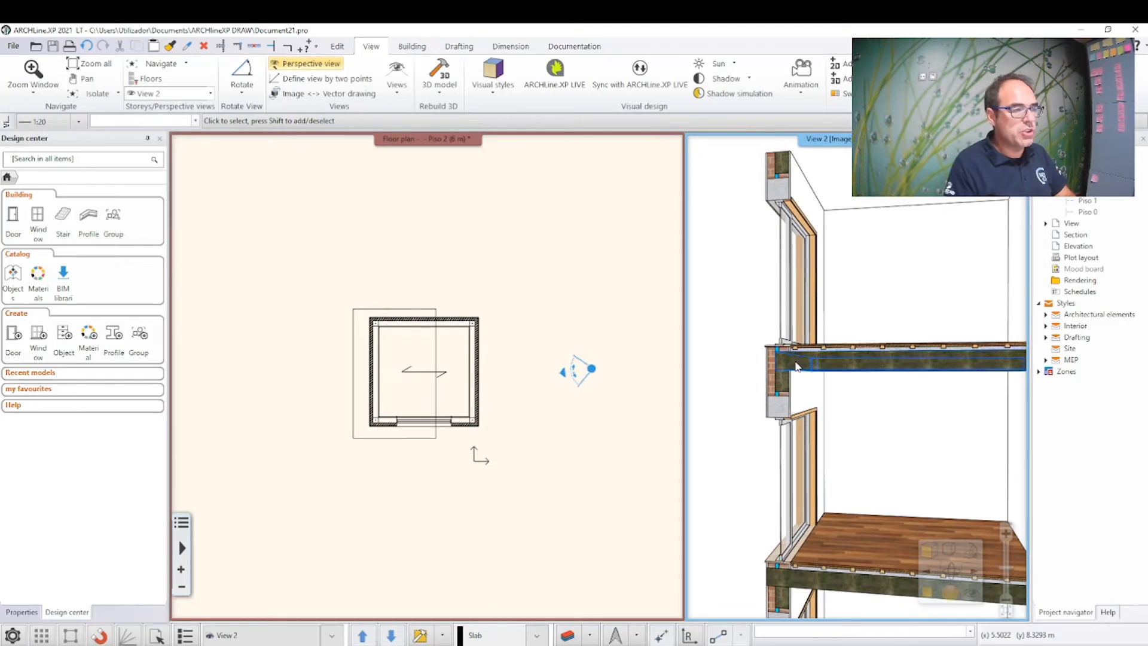
pyautogui.scroll(-3, 848, 402)
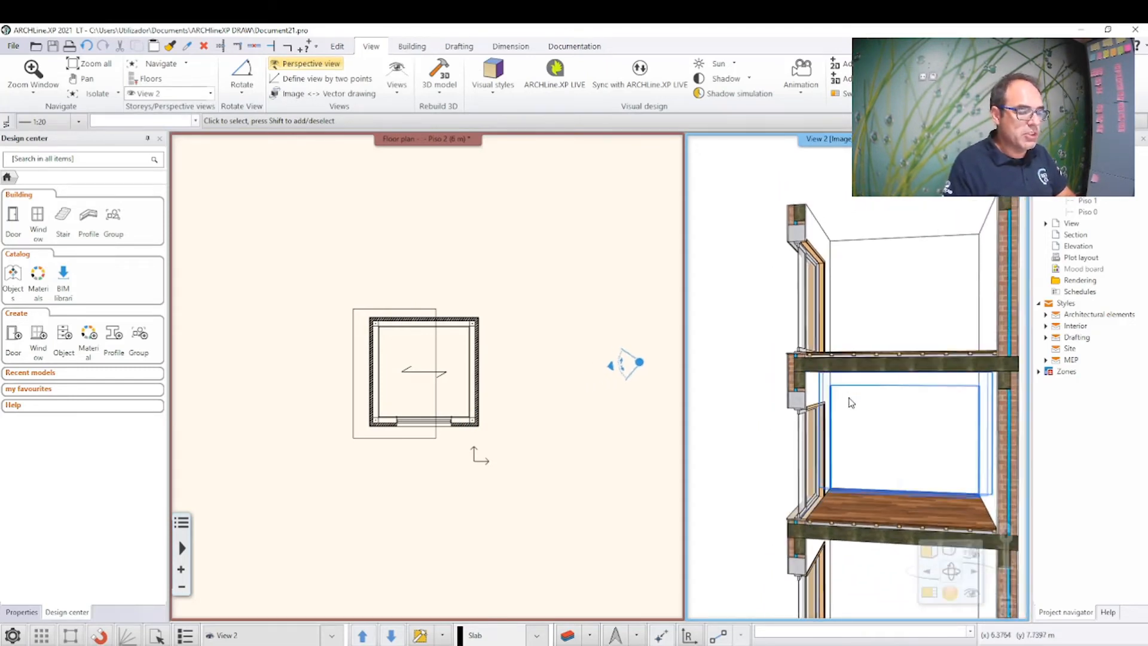
pyautogui.moveTo(848, 402); pyautogui.dragTo(826, 400, button='middle')
pyautogui.moveTo(515, 420); pyautogui.dragTo(557, 427, button='middle')
pyautogui.moveTo(884, 436); pyautogui.dragTo(872, 435, button='middle')
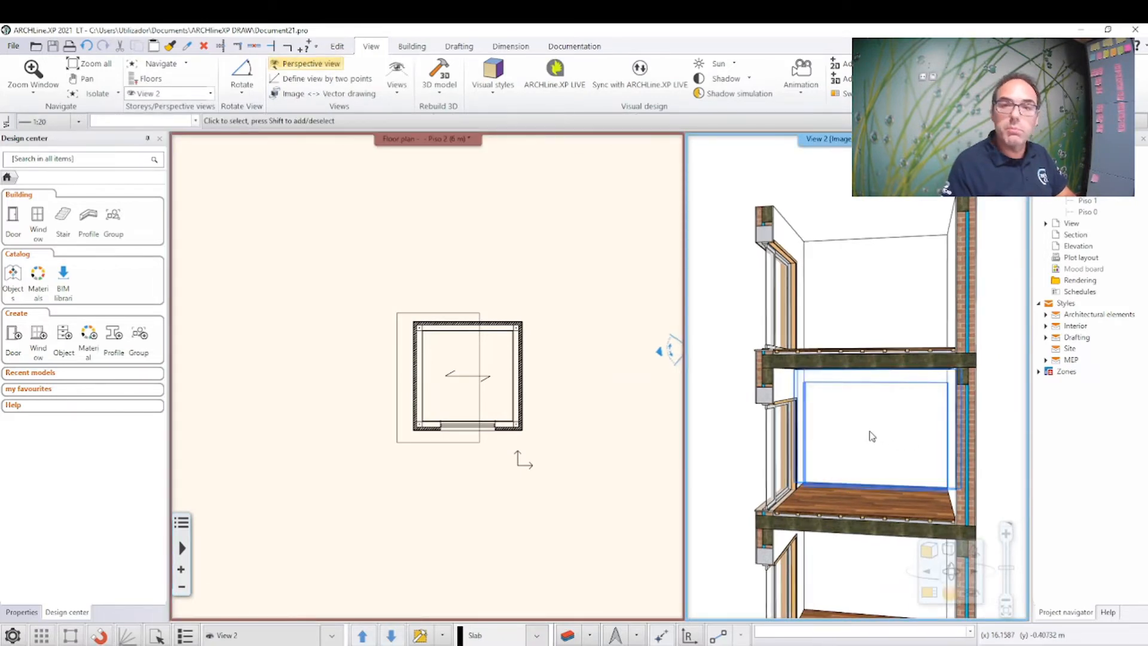
pyautogui.moveTo(869, 436); pyautogui.dragTo(960, 366, button='middle')
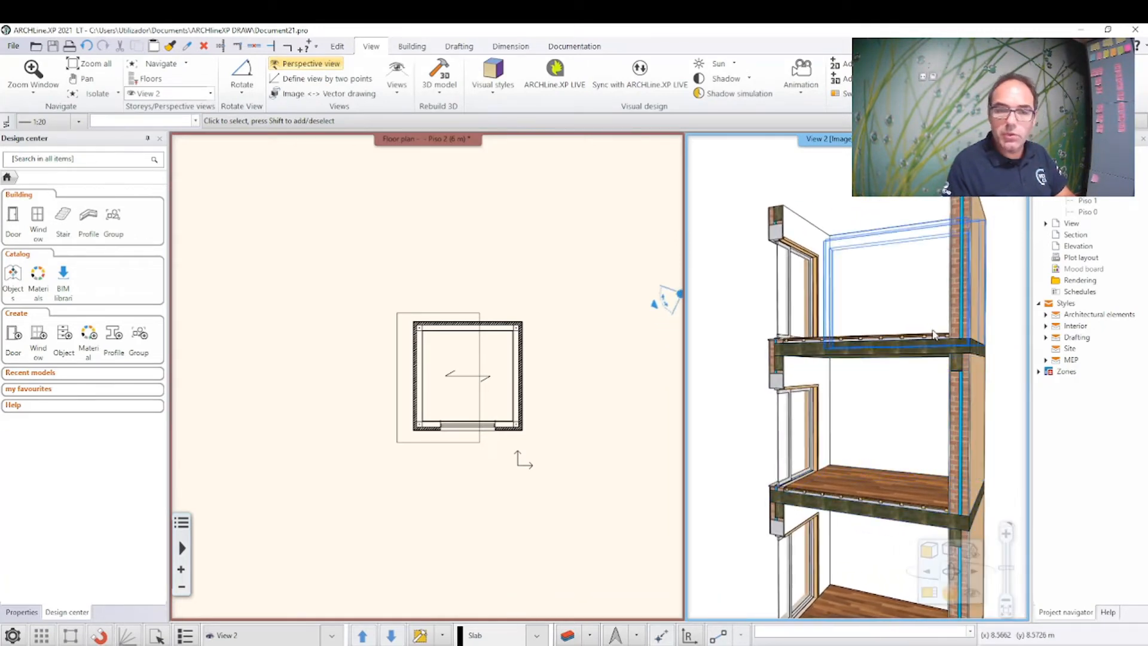
# Step: Copy all properties of the Piso 2 window wall, including the BIM parameters, to the other three walls on that storey
pyautogui.click(502, 434)
pyautogui.click(502, 430)
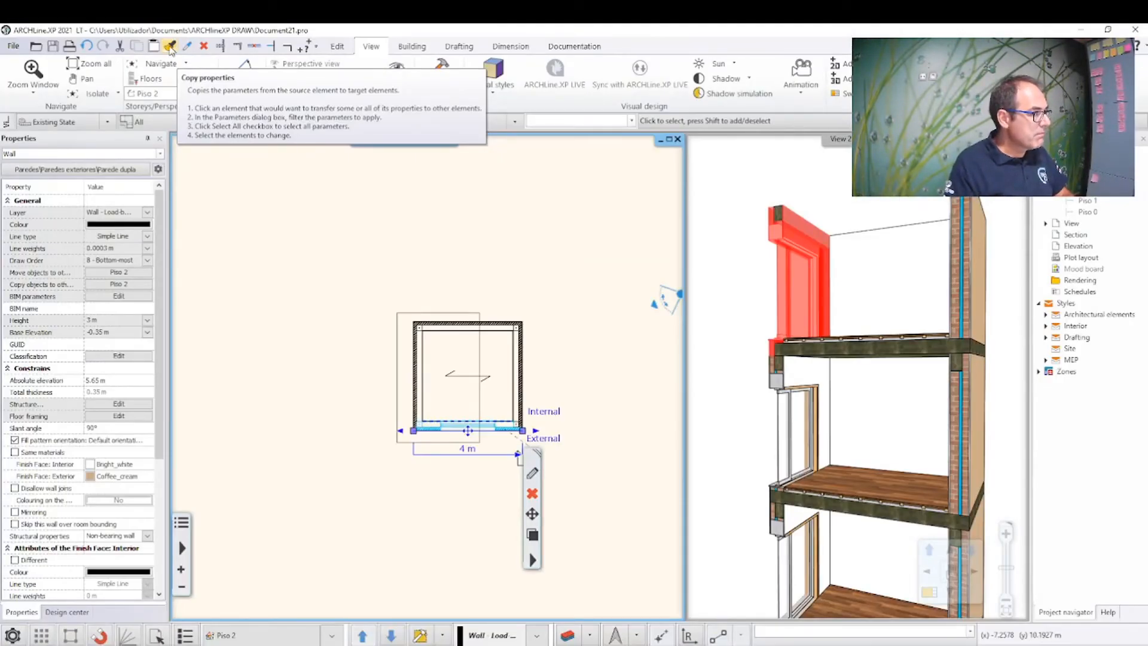
pyautogui.click(170, 47)
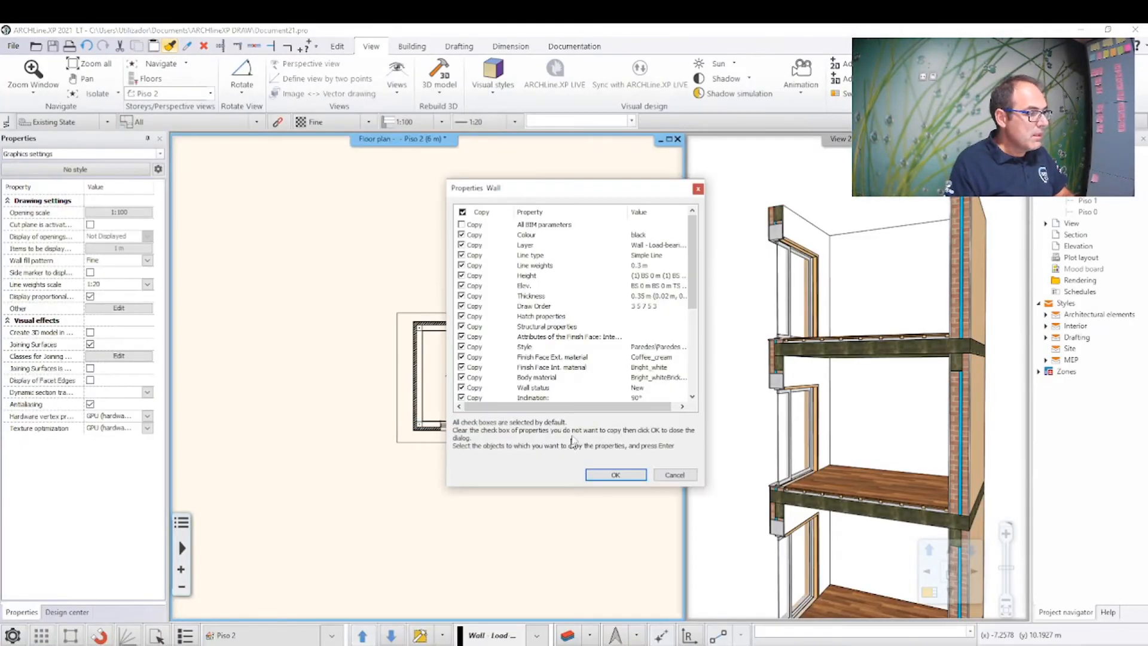
pyautogui.click(461, 213)
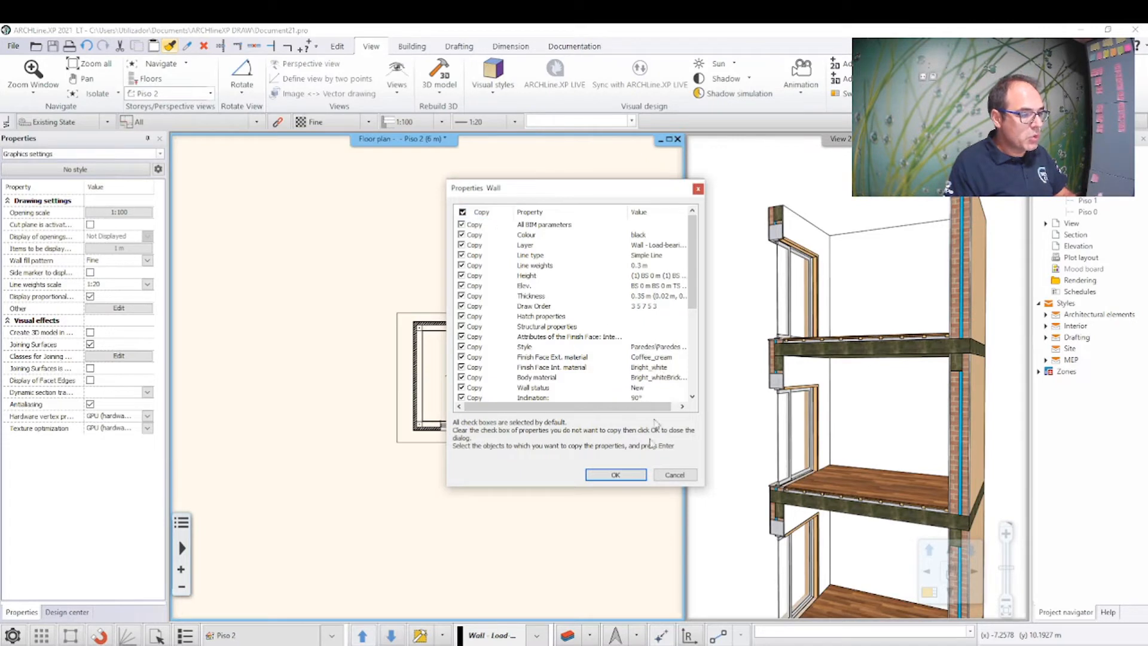
pyautogui.click(616, 475)
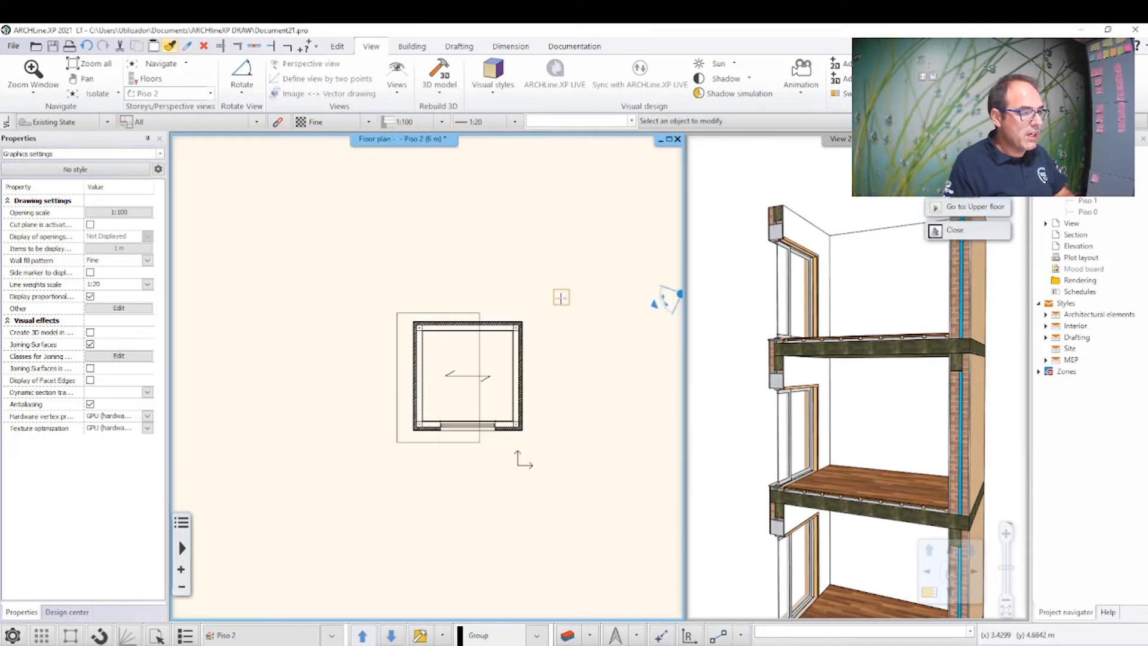
pyautogui.moveTo(561, 297); pyautogui.dragTo(384, 390)
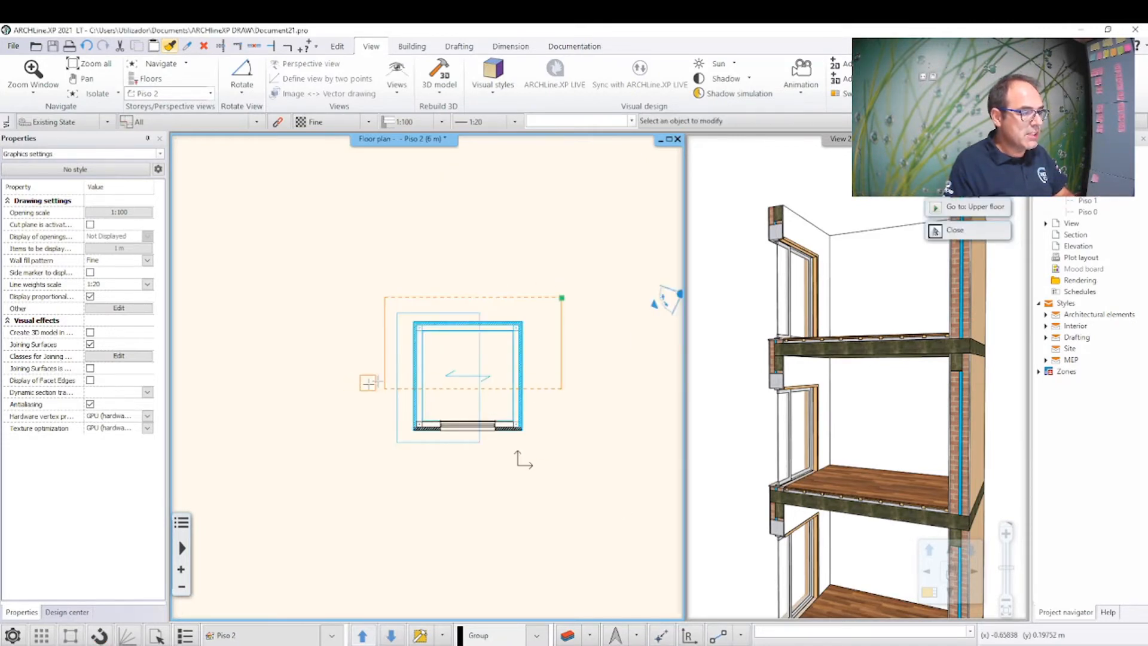
pyautogui.rightClick(435, 337)
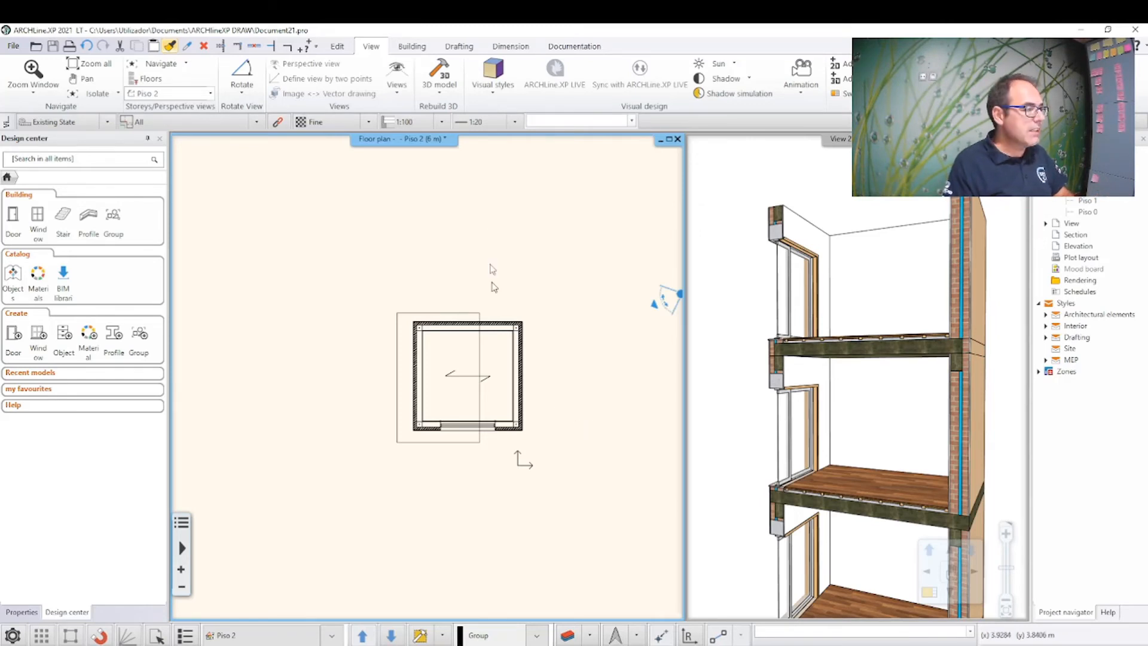
# Step: Start copying all properties of the Piso 2 window wall and select all the walls on Piso 1 as targets
pyautogui.click(511, 435)
pyautogui.scroll(2, 523, 436)
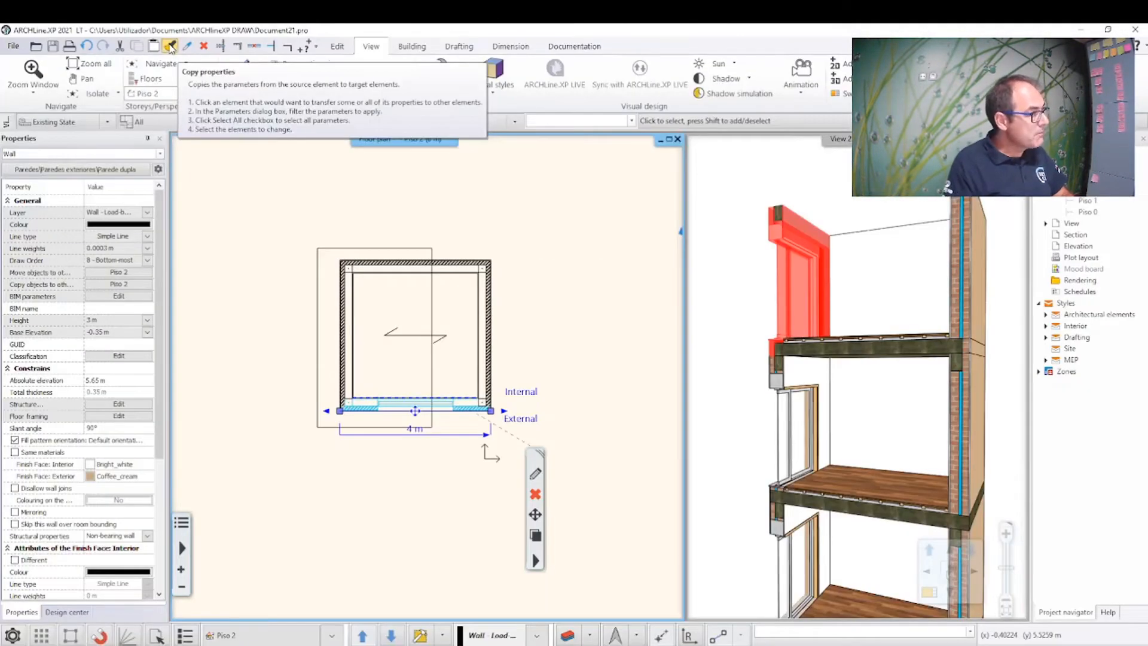
pyautogui.click(171, 47)
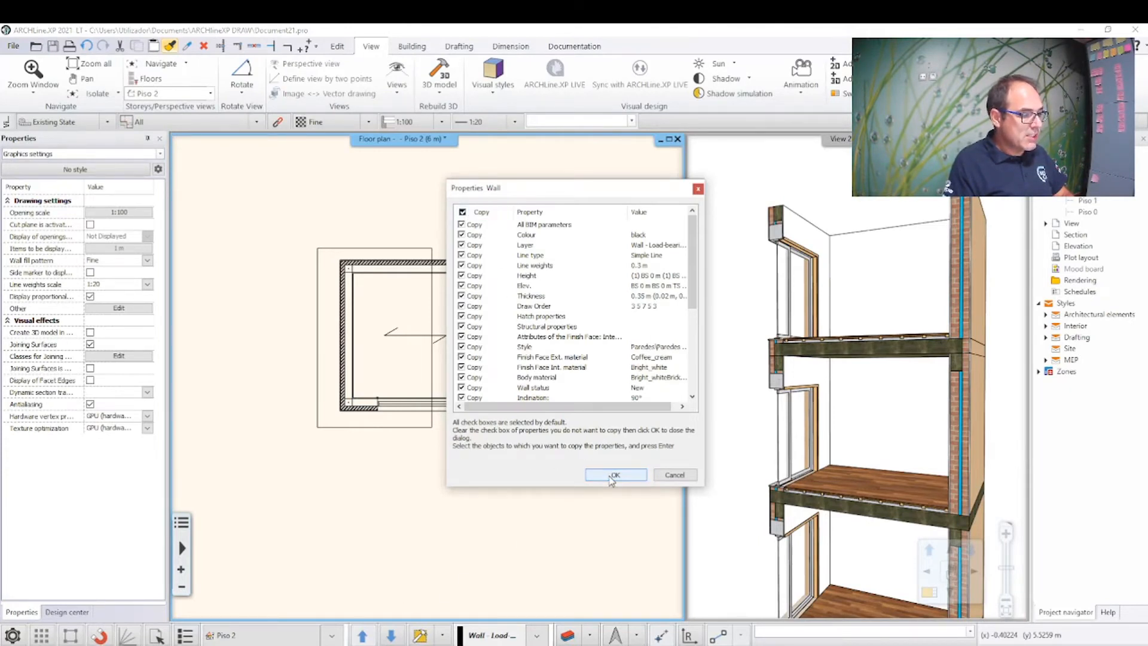
pyautogui.click(614, 474)
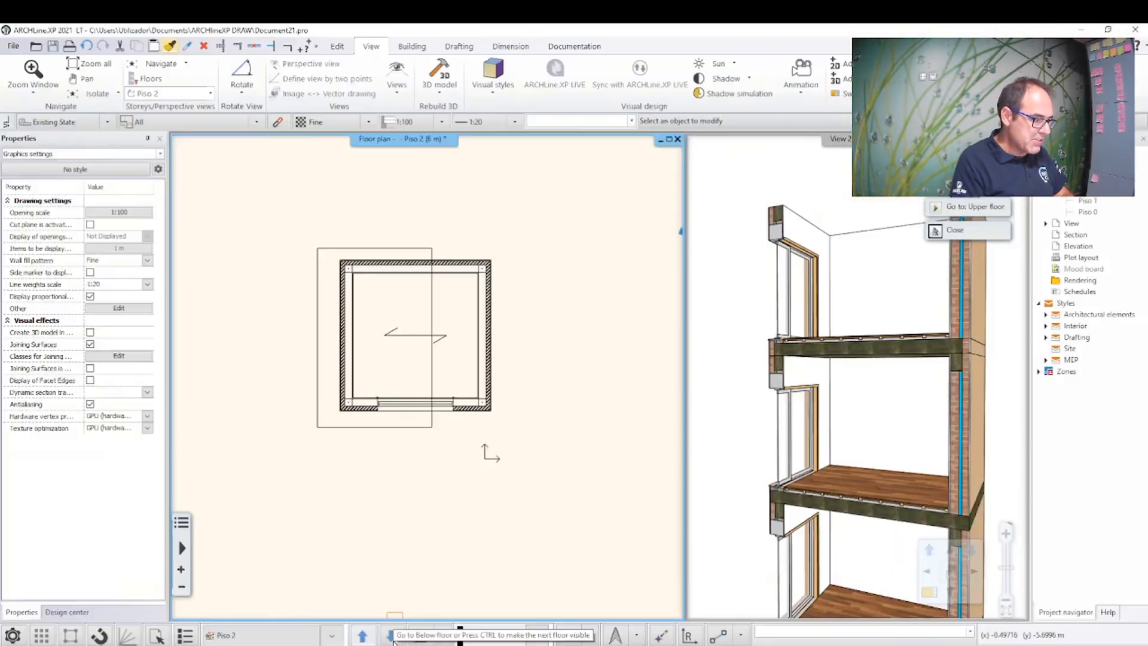
pyautogui.click(392, 636)
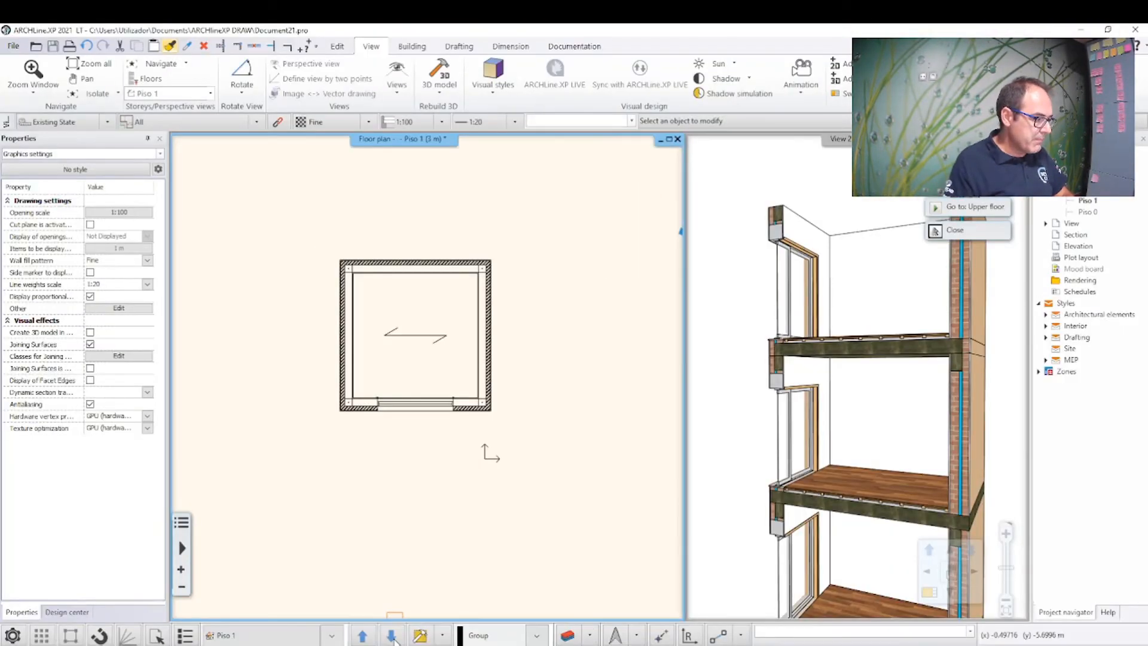
pyautogui.click(543, 234)
pyautogui.click(300, 432)
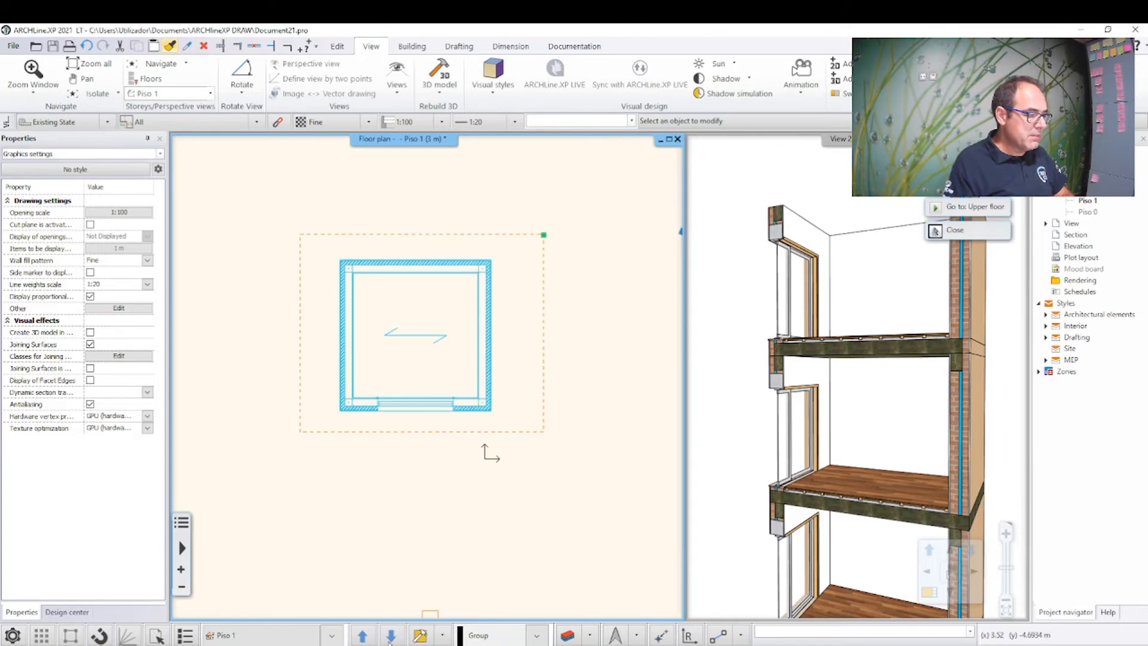
# Step: Add all the walls on Piso 0 to the copy targets and apply the copied wall properties
pyautogui.click(392, 636)
pyautogui.click(559, 192)
pyautogui.click(261, 458)
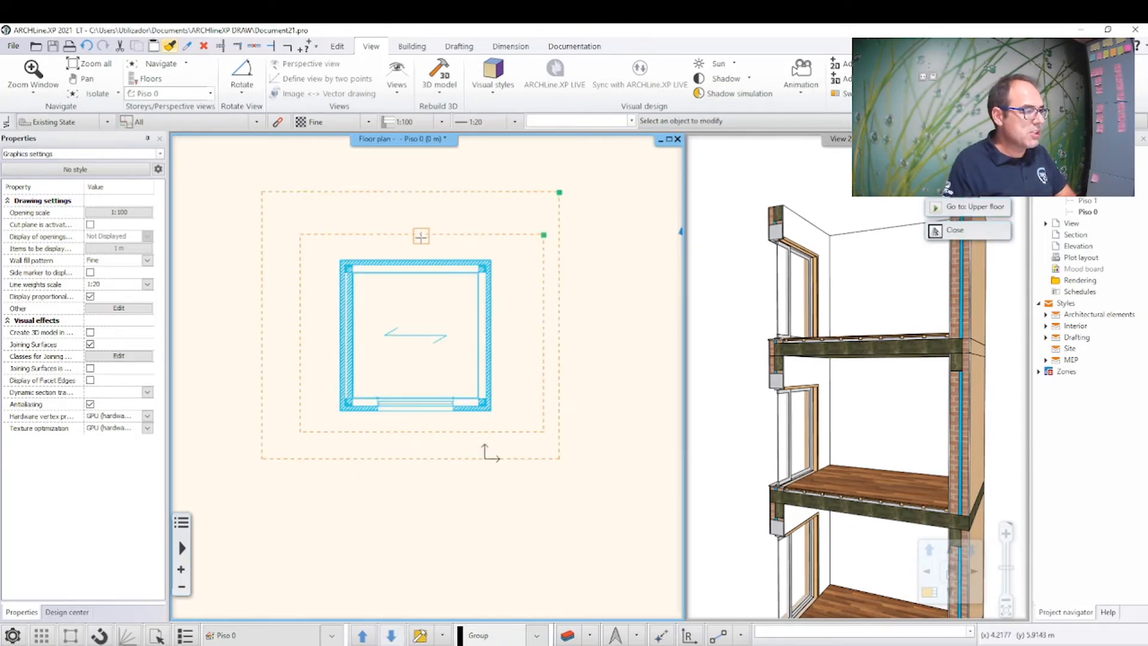
pyautogui.press('pageup')
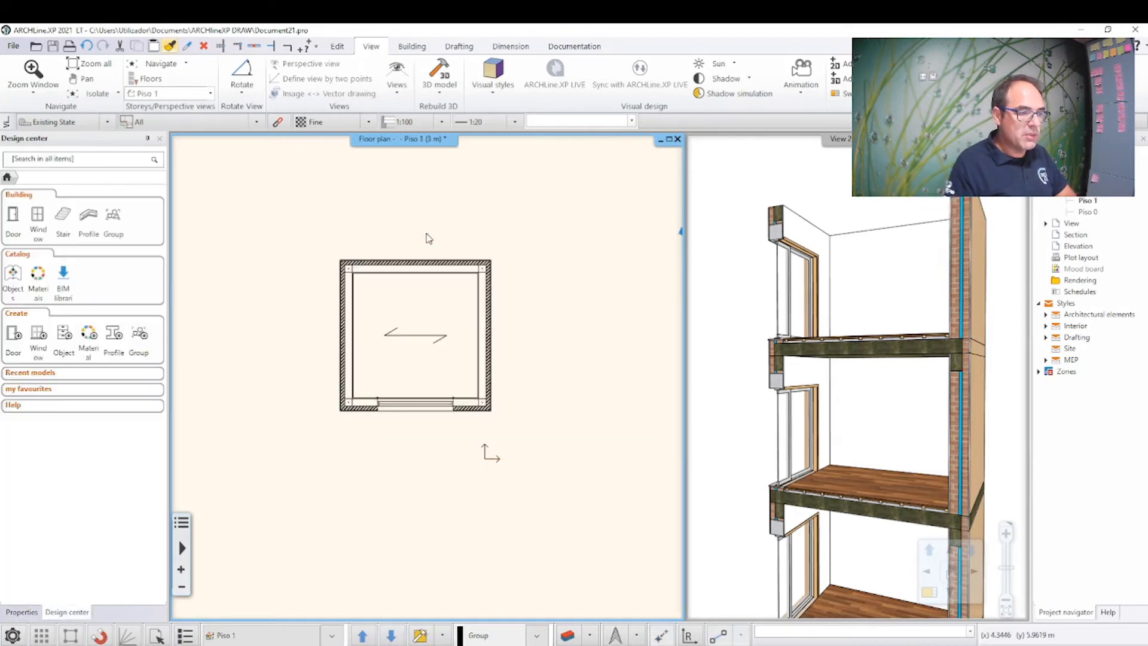
# Step: Update the cut-away 3D view from the cutting rectangle on Piso 2 and examine it in the larger viewport
pyautogui.click(362, 636)
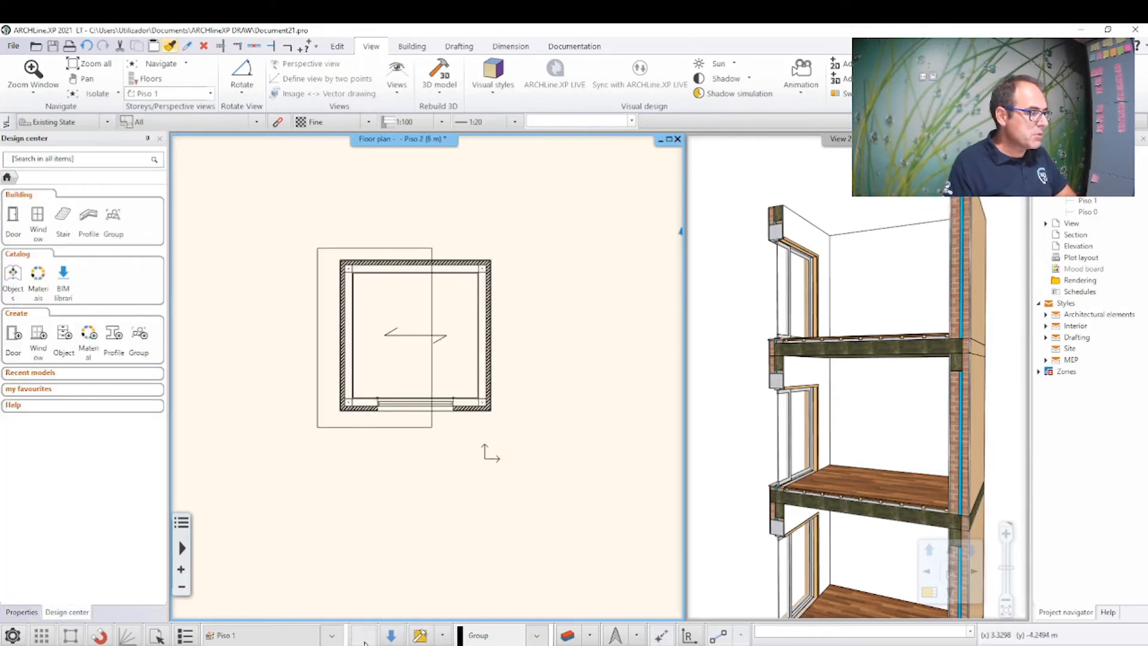
pyautogui.click(424, 428)
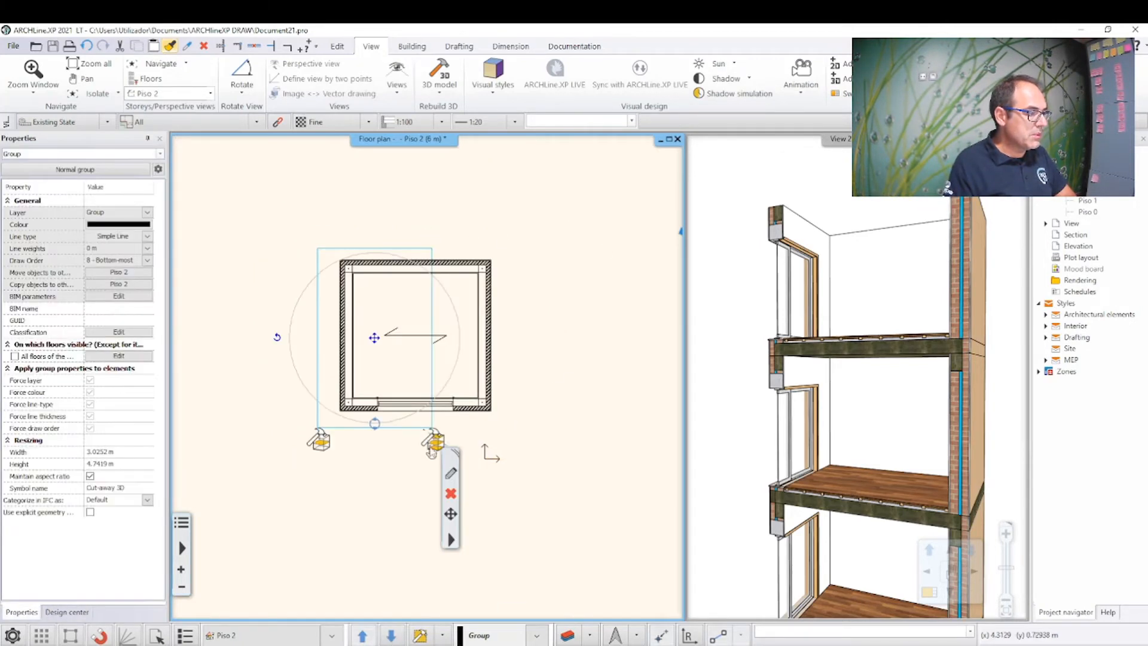
pyautogui.press('Escape')
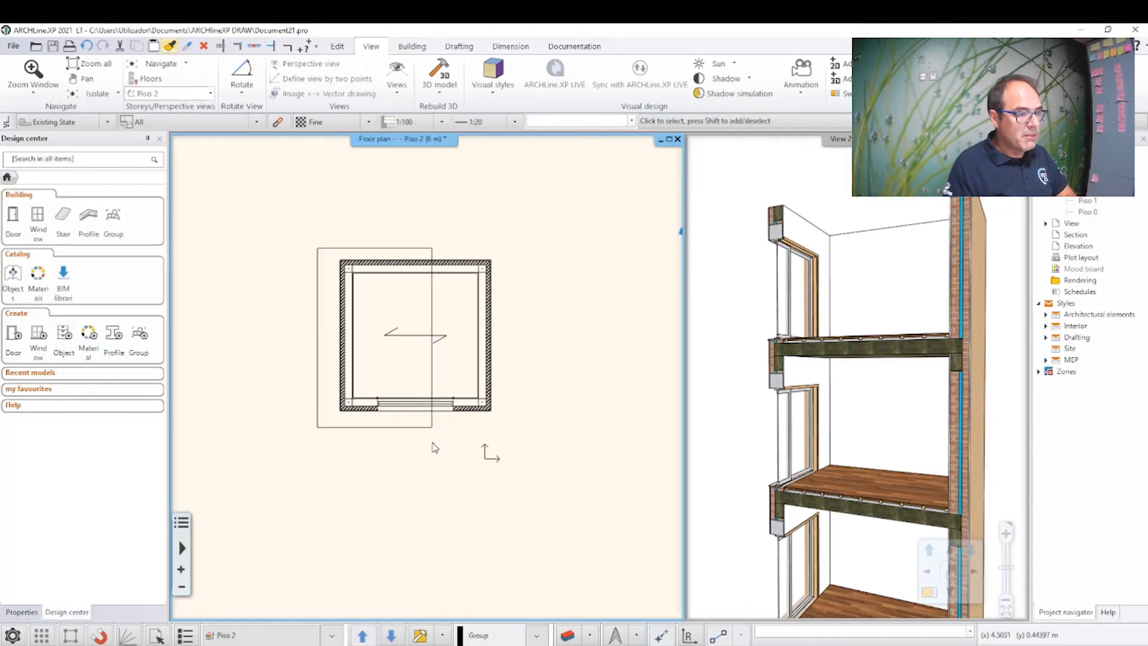
pyautogui.moveTo(855, 441); pyautogui.dragTo(861, 526, button='middle')
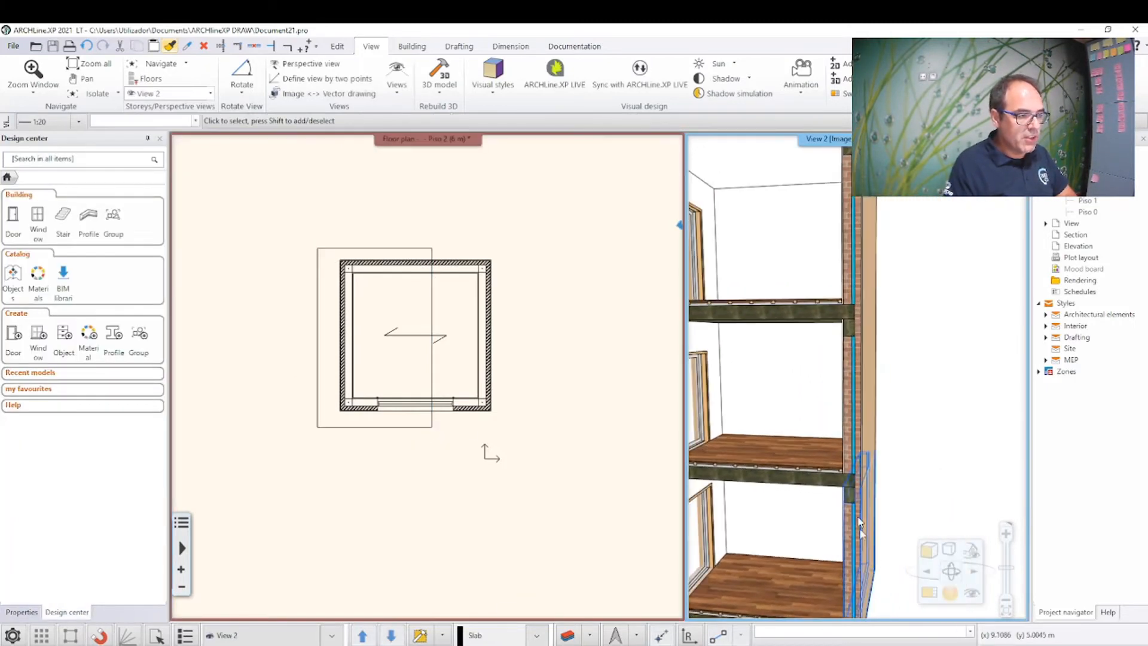
pyautogui.click(931, 599)
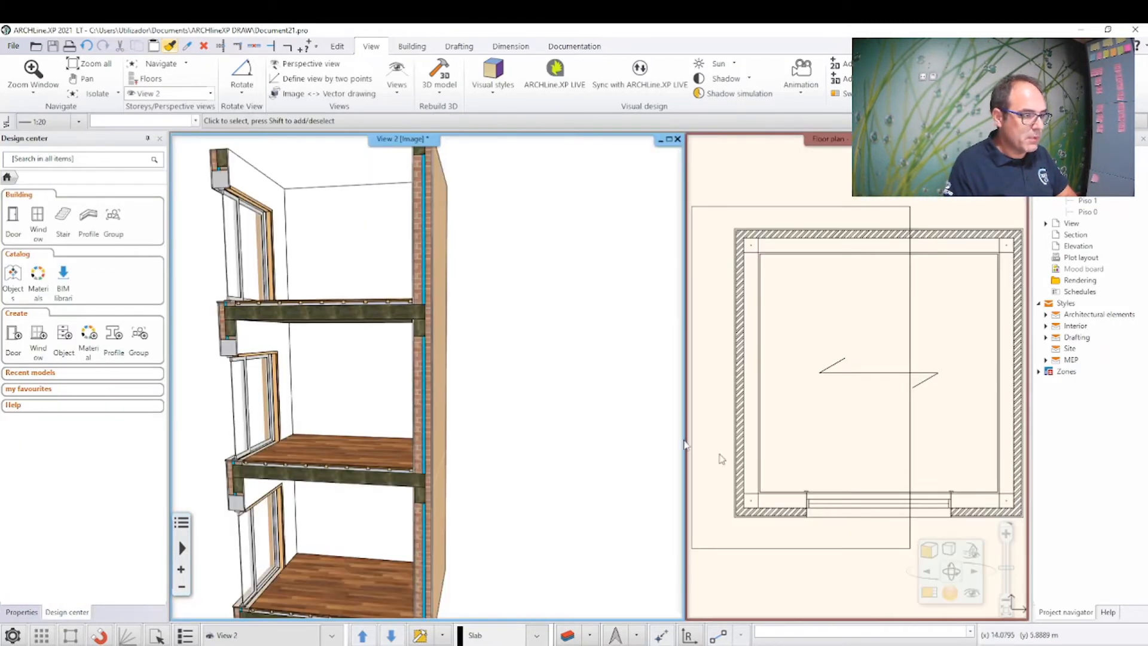
pyautogui.click(930, 596)
pyautogui.moveTo(554, 415); pyautogui.dragTo(675, 239, button='middle')
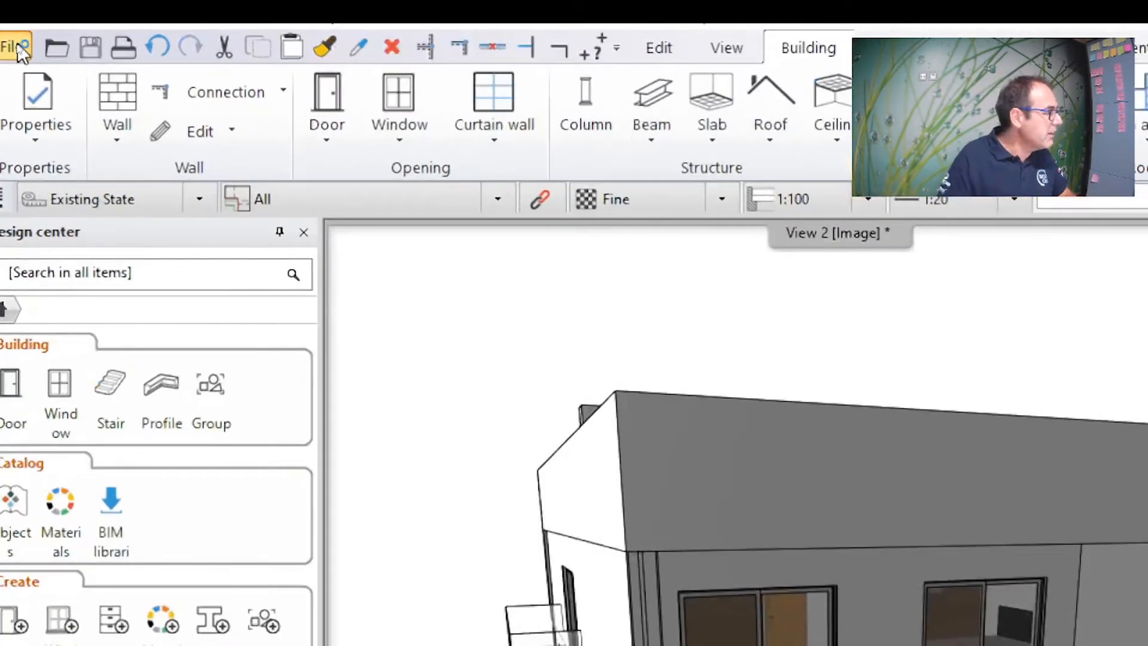
# Step: Start exporting the house project with Green Building XML (gbXML) as the file type
pyautogui.click(13, 45)
pyautogui.moveTo(83, 363)
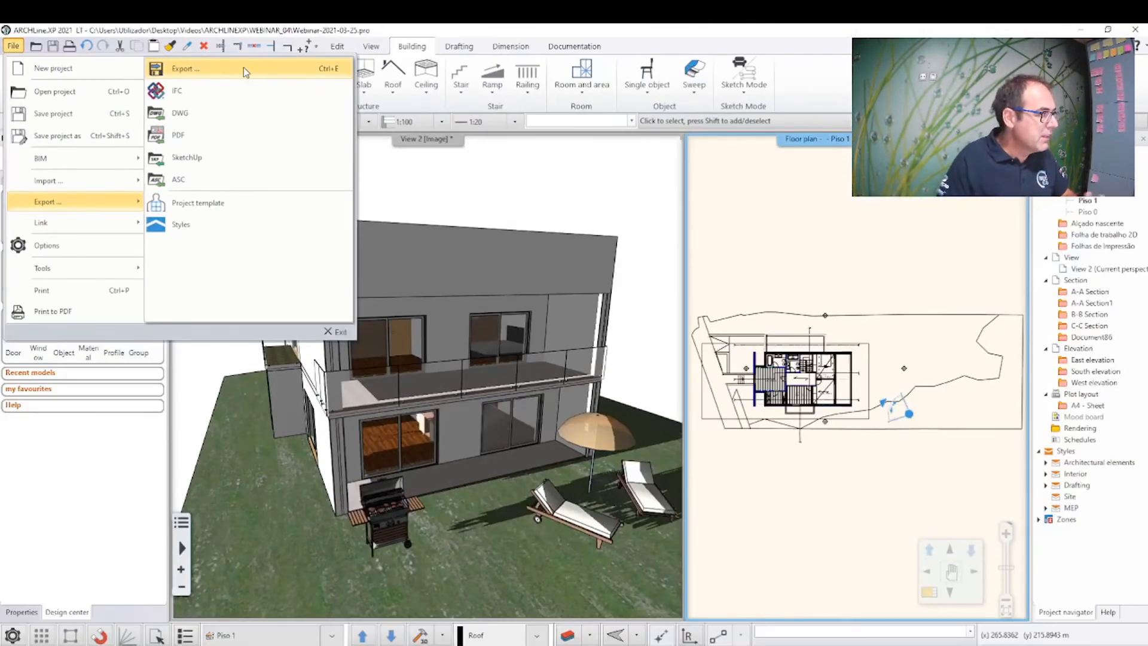
pyautogui.click(242, 68)
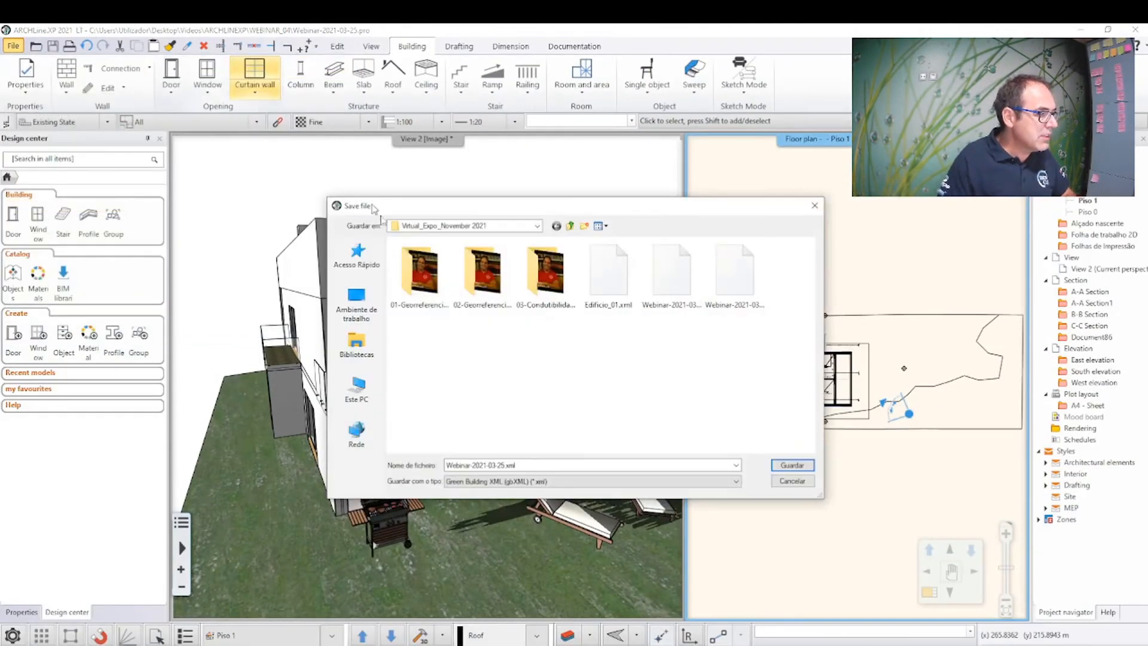
pyautogui.click(515, 481)
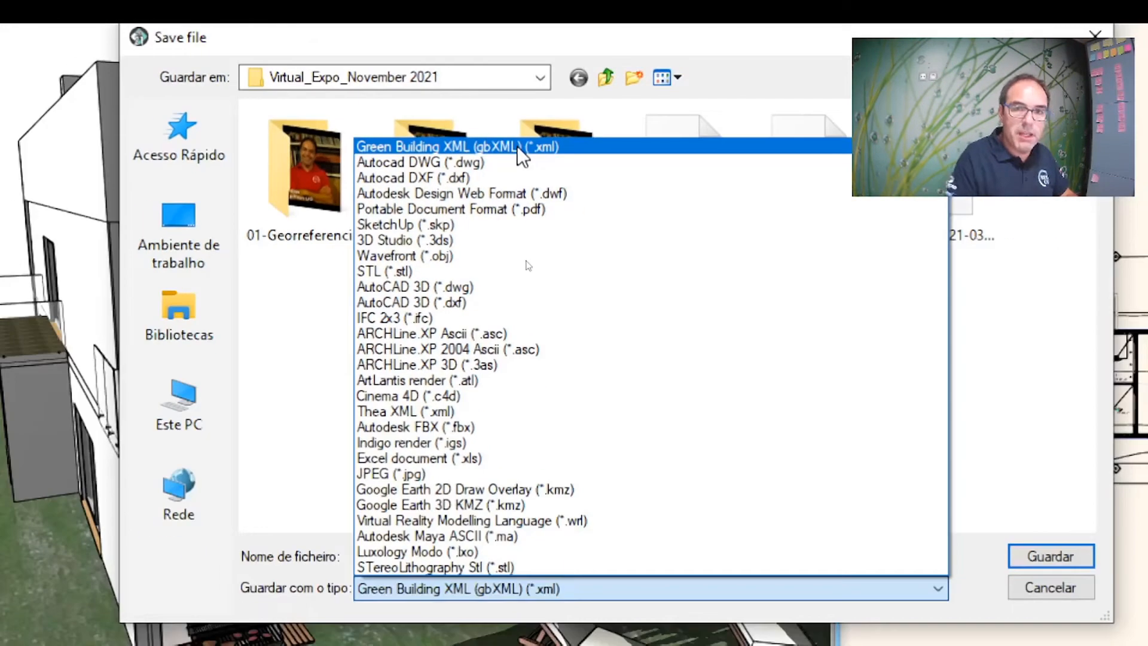
pyautogui.click(517, 145)
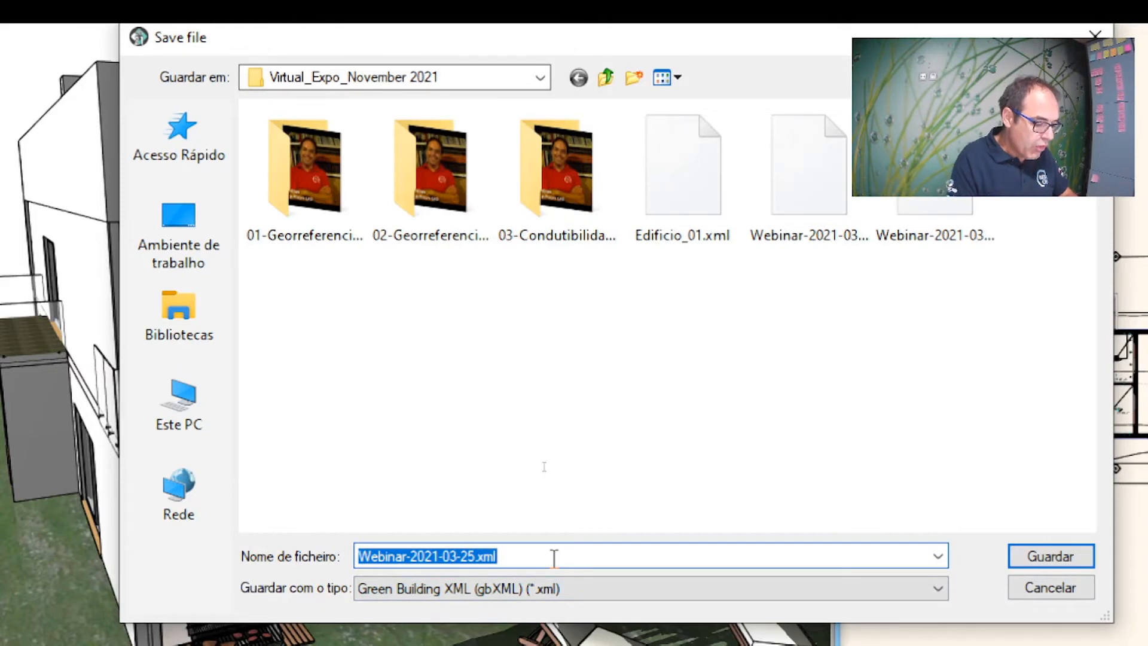
# Step: Name the export Edificio_01.xml and save it in the Virtual_Expo_November 2021 folder, replacing the existing file
pyautogui.write('Edif')
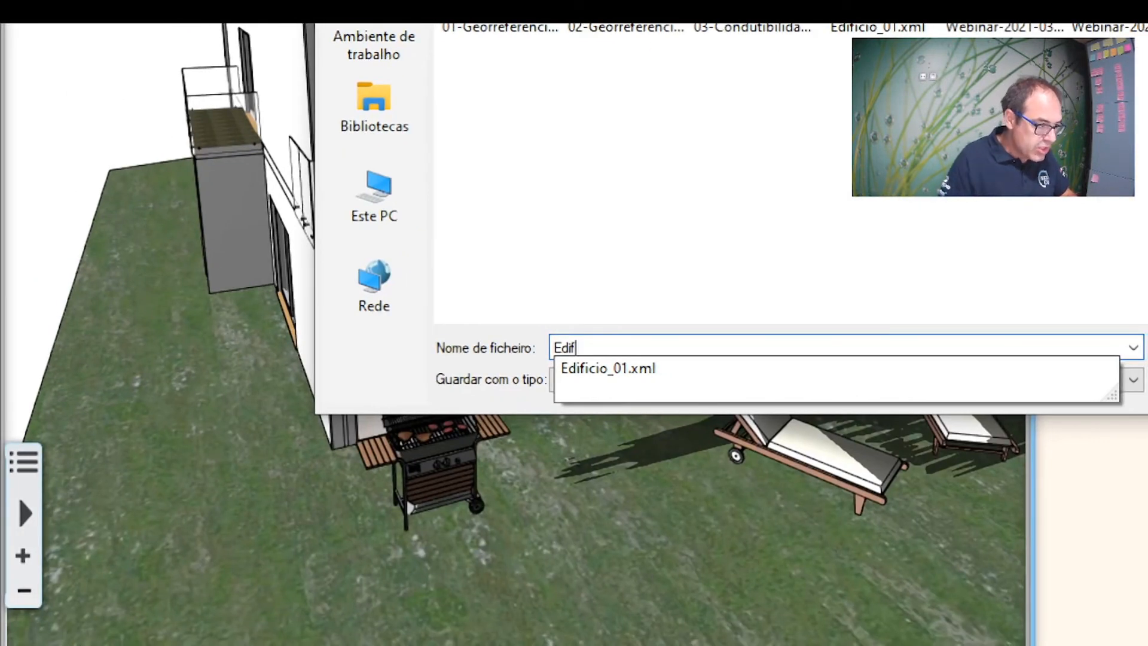
pyautogui.click(626, 371)
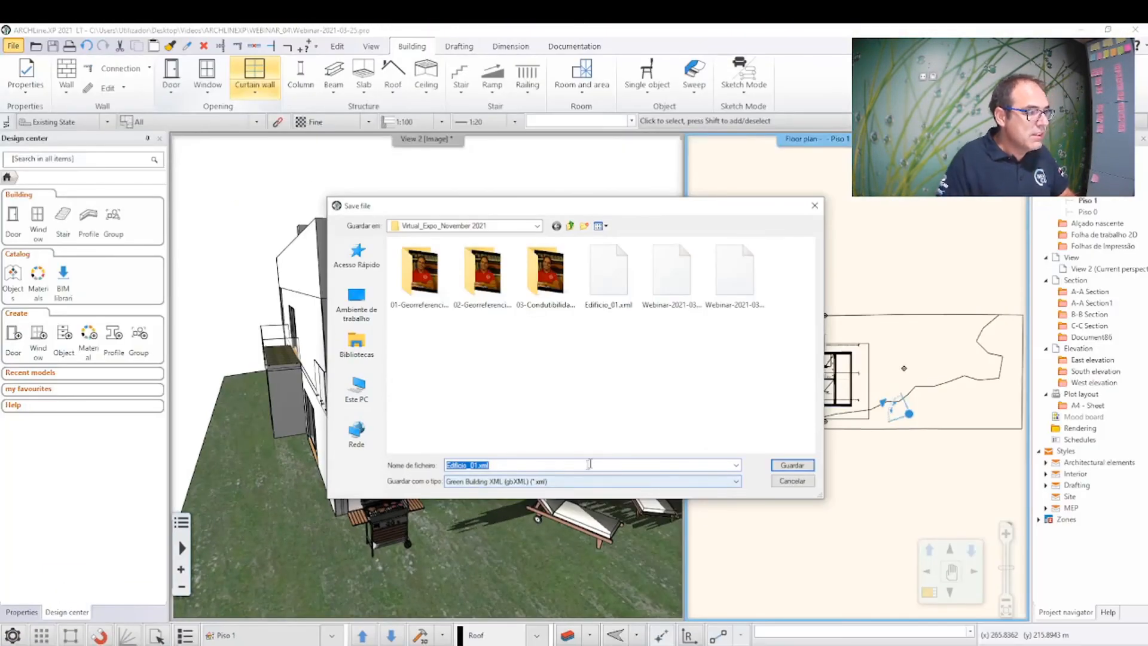
pyautogui.click(921, 267)
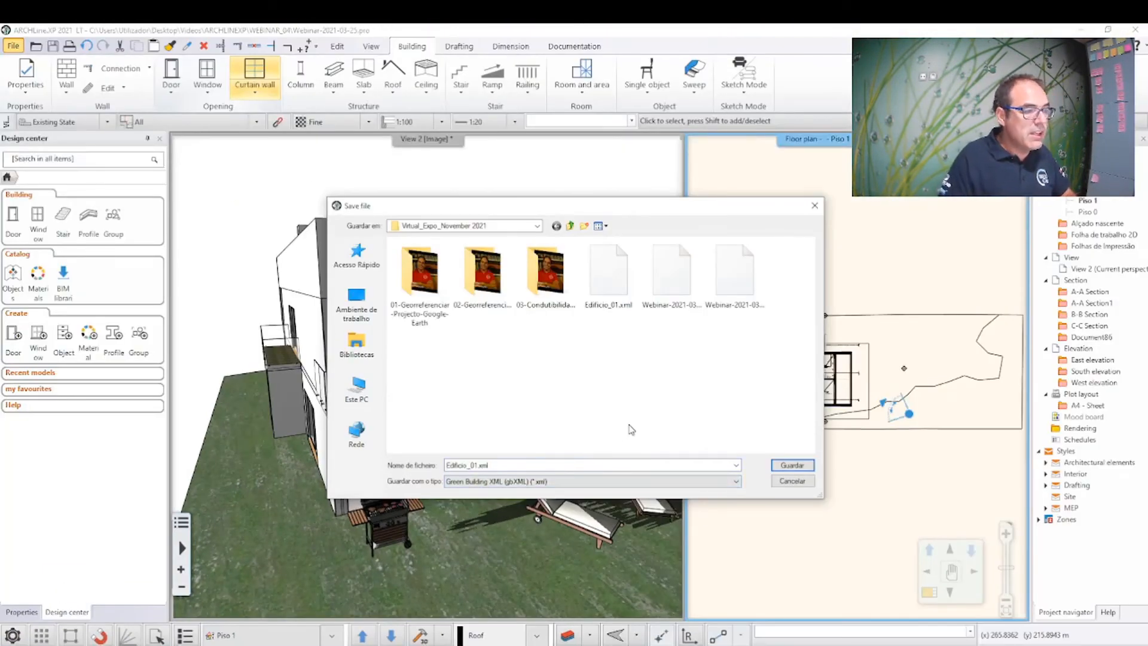
pyautogui.click(793, 465)
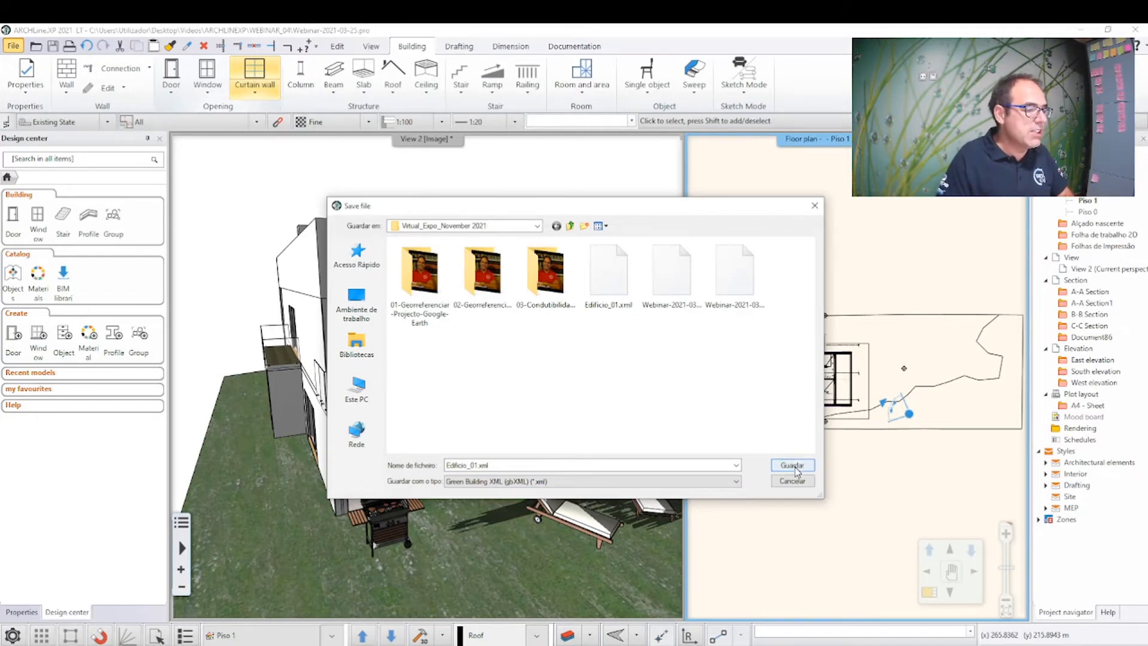
pyautogui.click(614, 342)
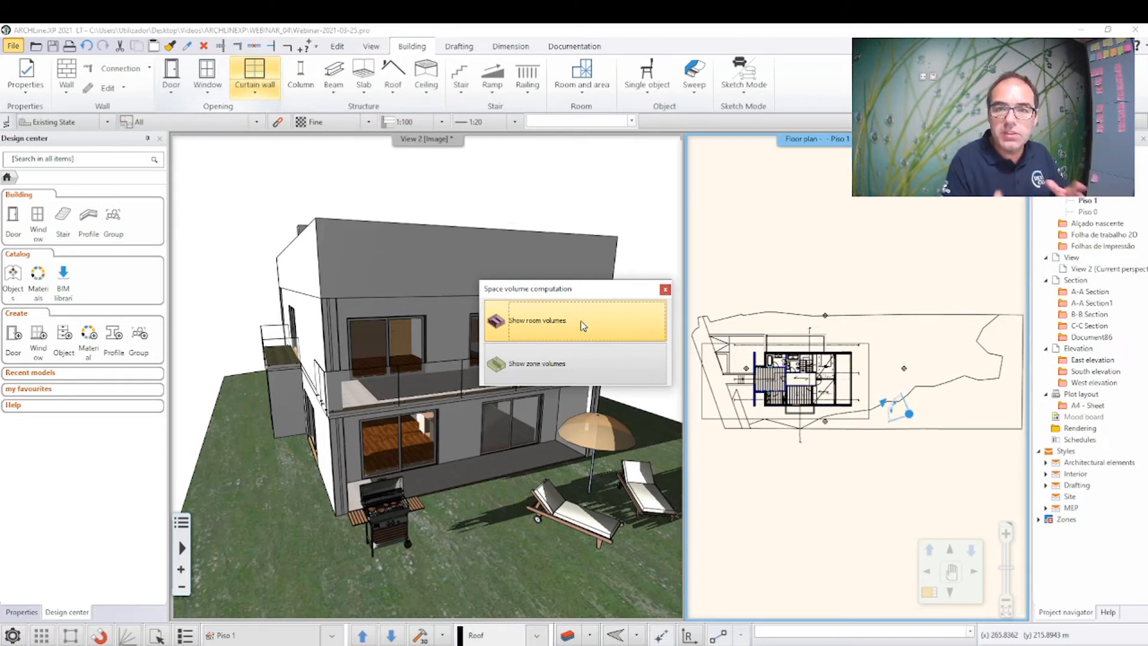
# Step: Compute the space volumes with Show room volumes and open the settings of the incomplete Parquet_wood_08 material
pyautogui.click(578, 314)
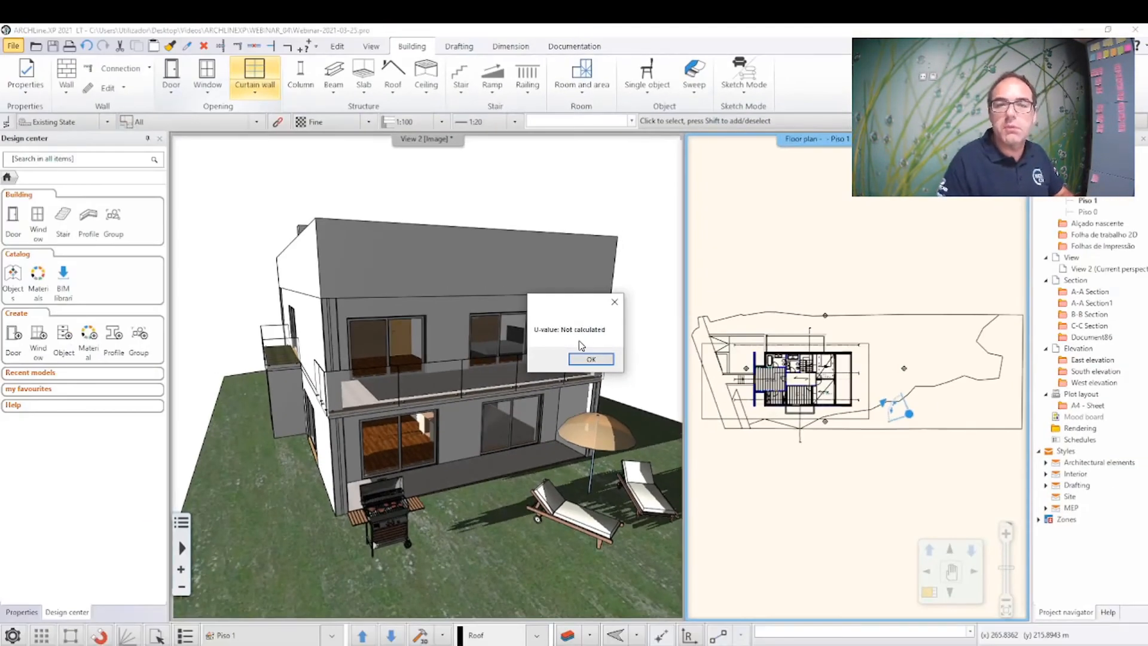
pyautogui.click(592, 359)
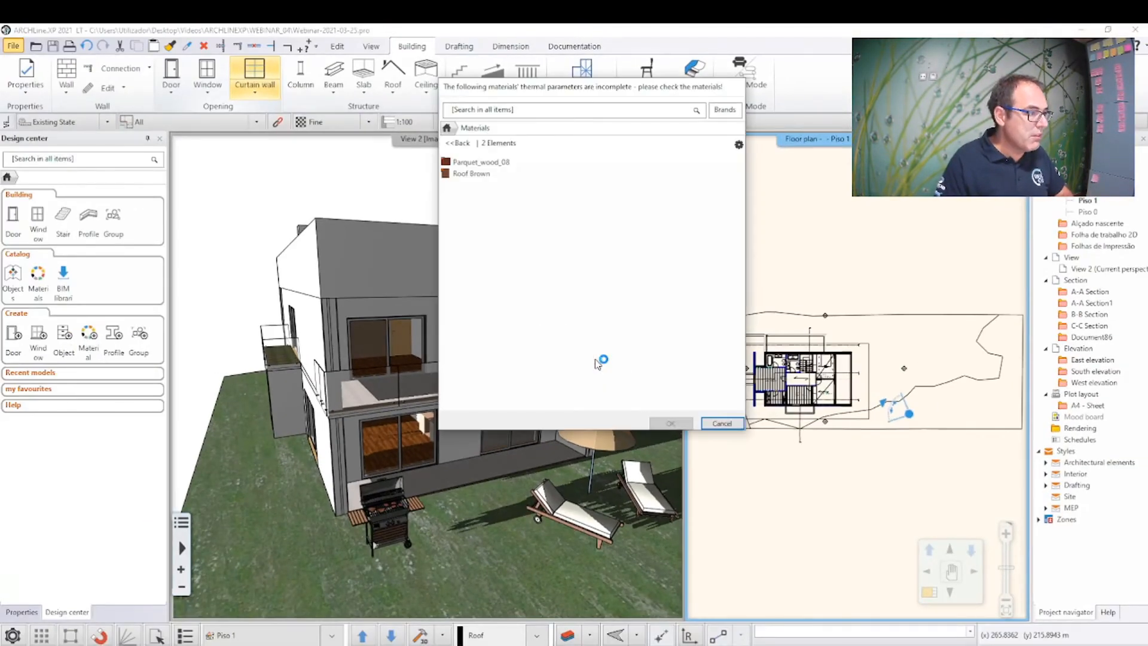
pyautogui.click(463, 179)
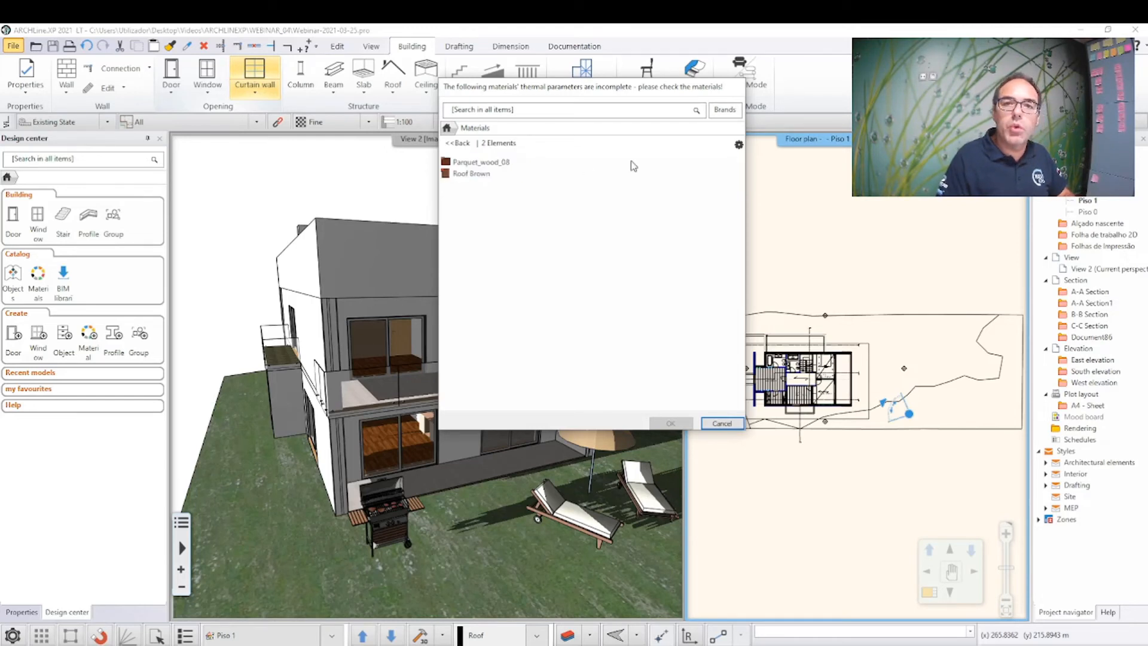
pyautogui.rightClick(479, 167)
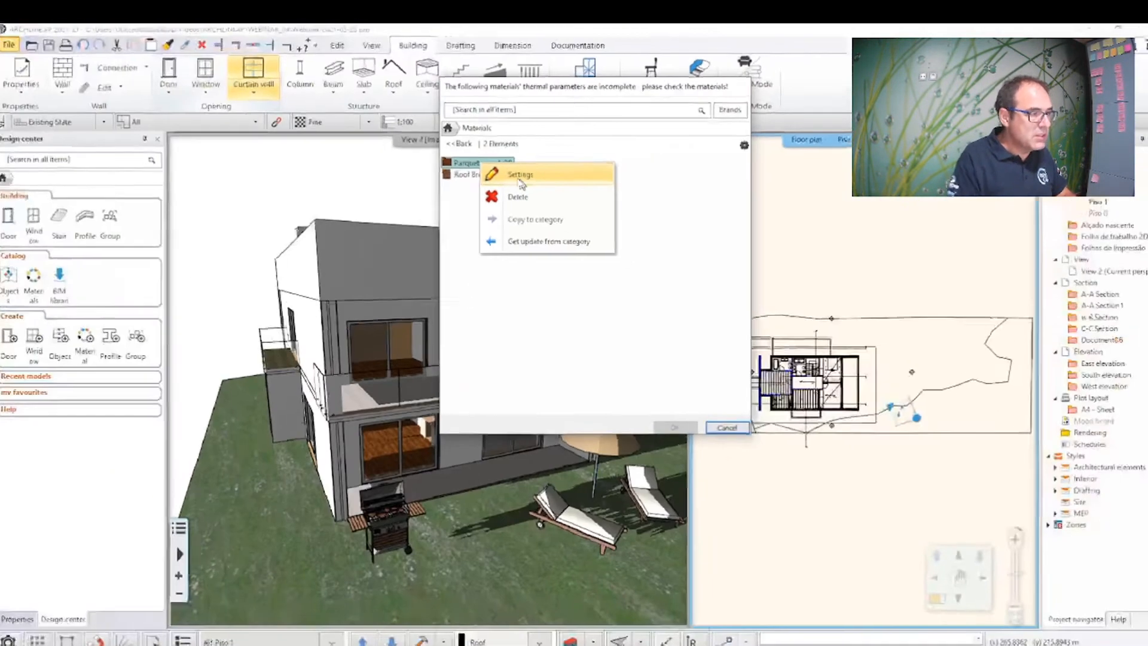
pyautogui.click(518, 174)
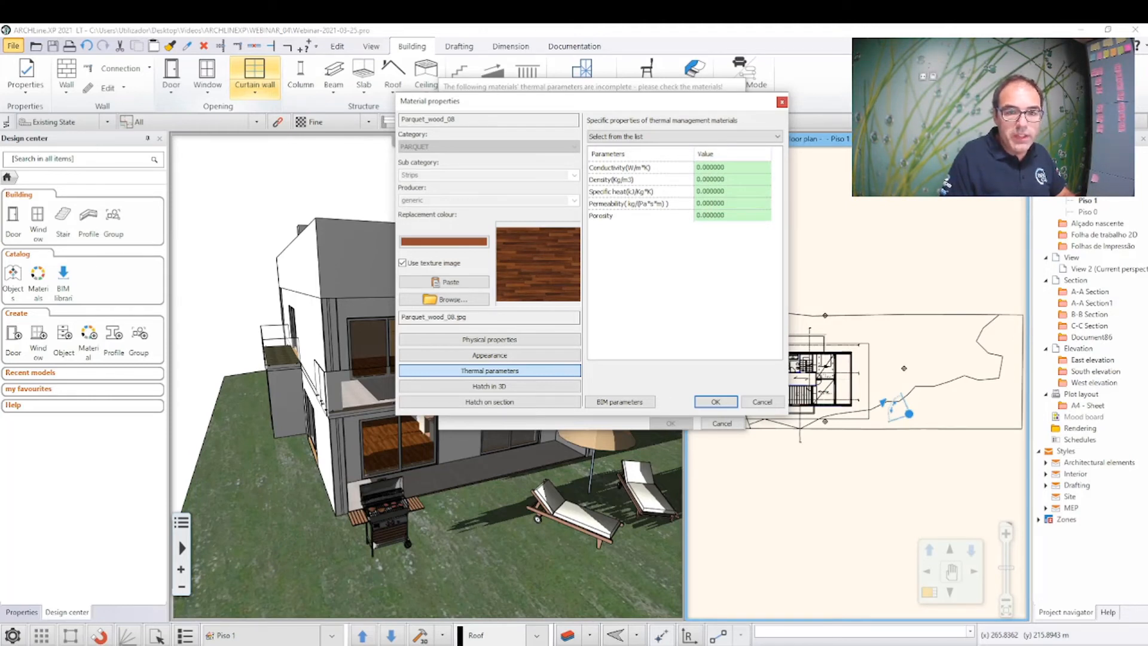
# Step: Set Parquet_wood_08's thermal parameters to conductivity 0.15 W/m*K, density 600 kg/m3 and specific heat 0.58 kJ/kg*K
pyautogui.click(733, 168)
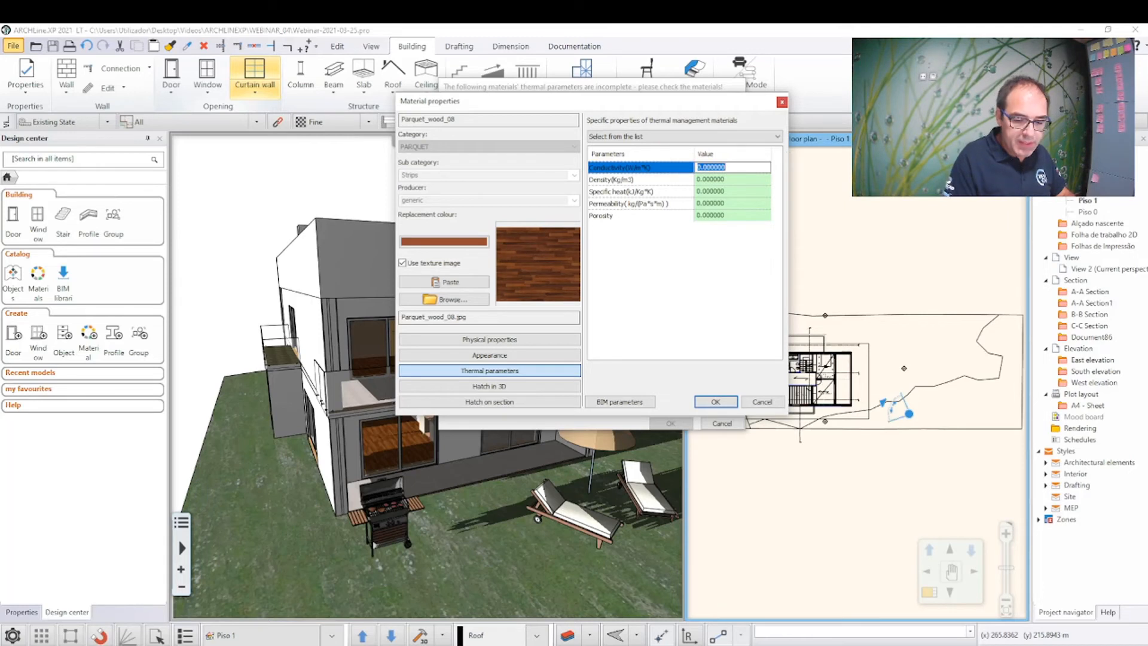
pyautogui.write('0.15')
pyautogui.click(736, 181)
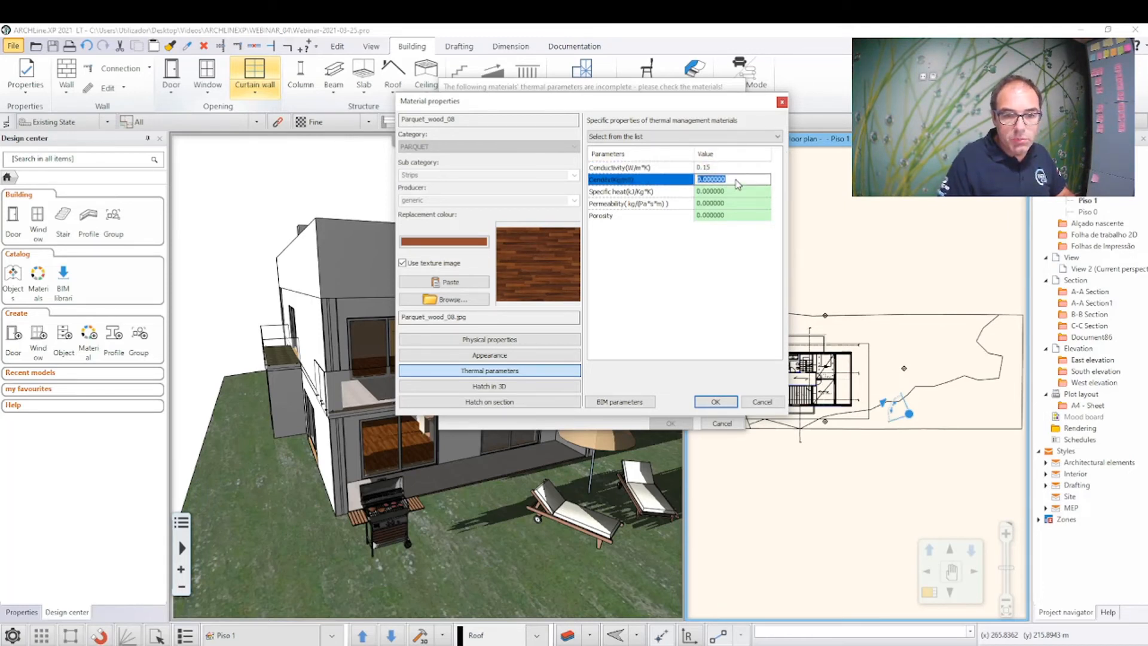
pyautogui.write('600')
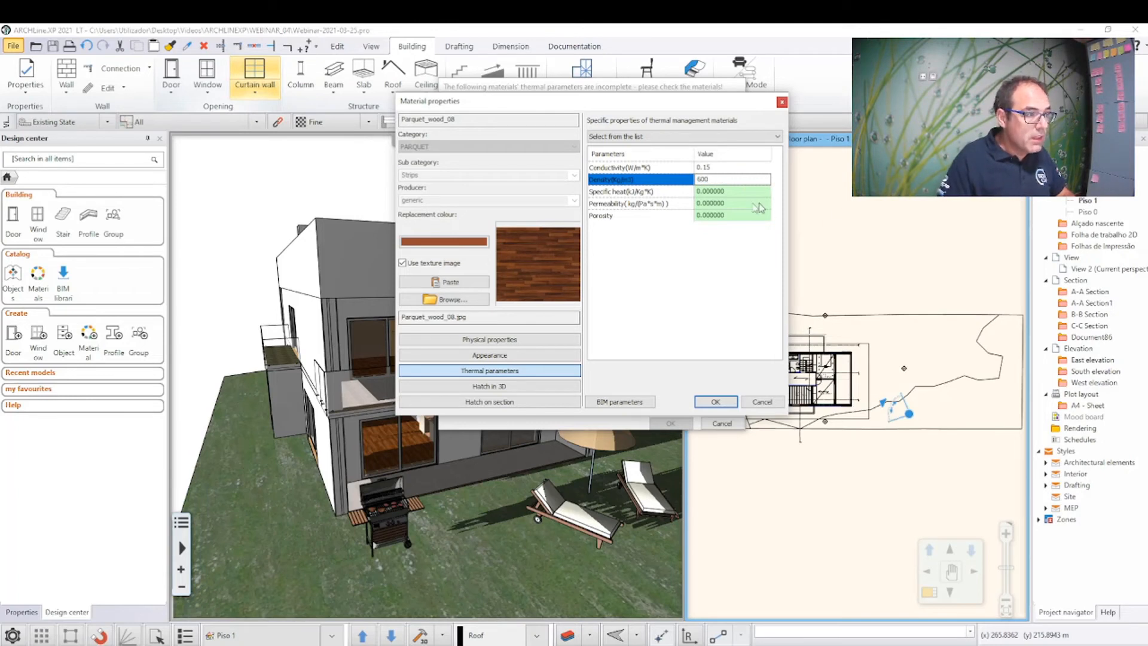
pyautogui.press('Tab')
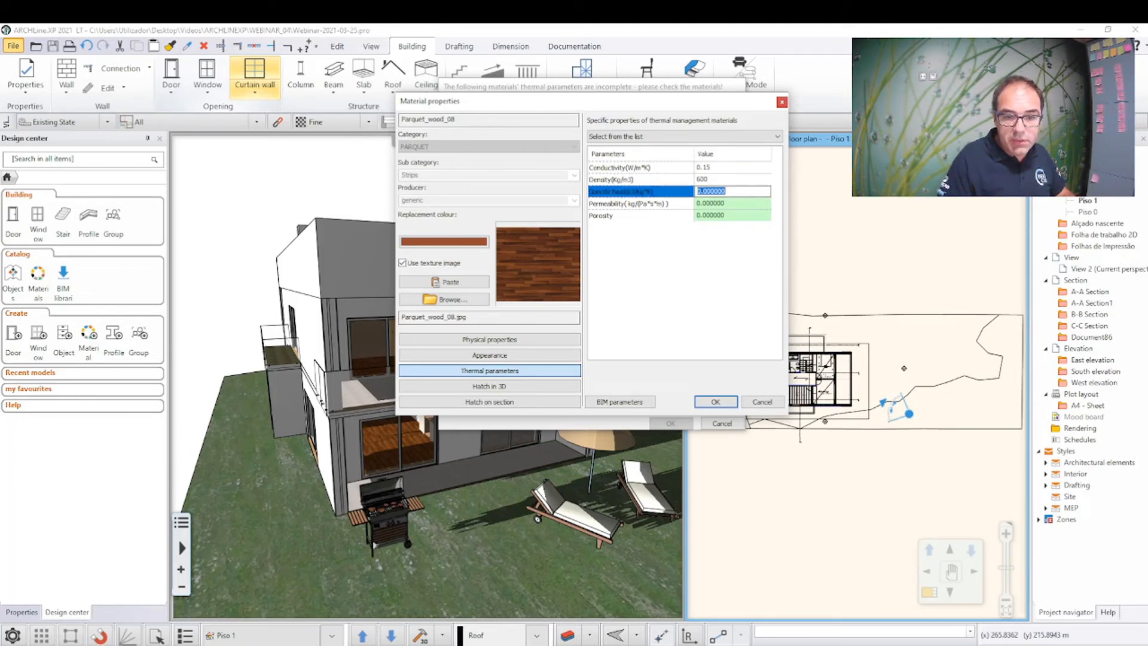
pyautogui.write('0')
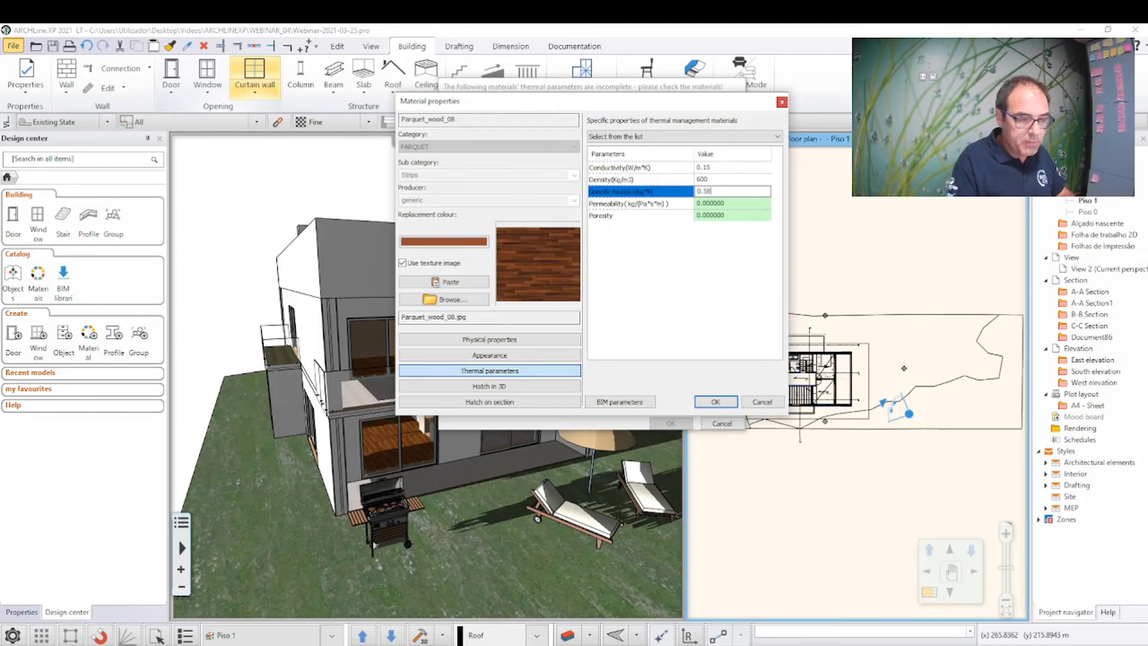
pyautogui.write('.58')
pyautogui.click(721, 402)
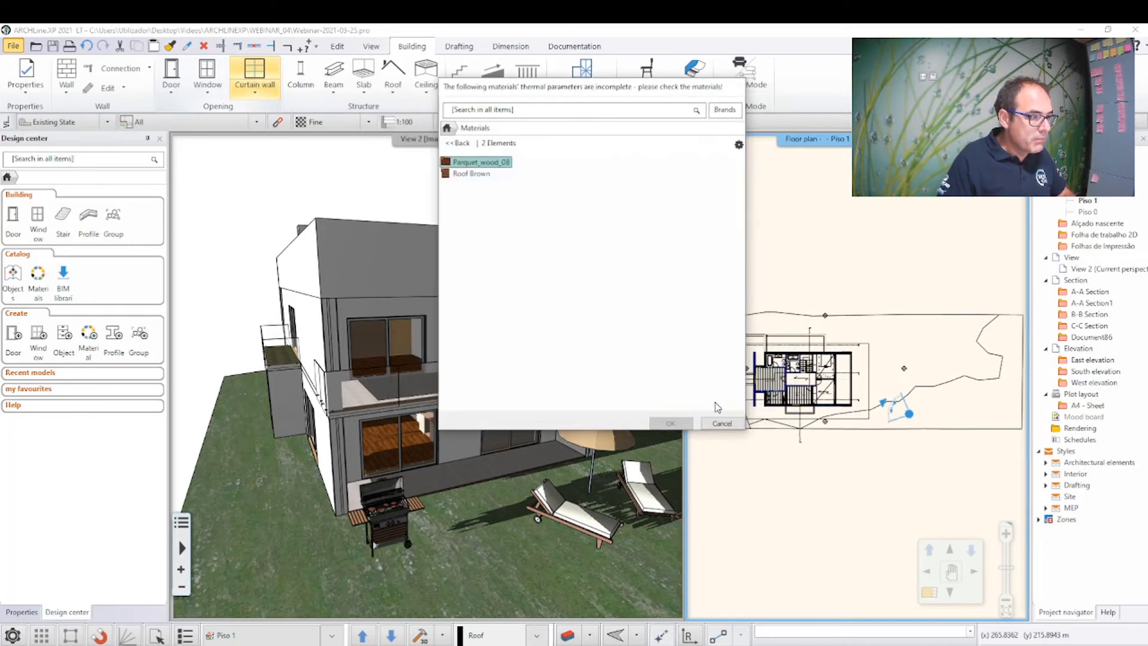
# Step: Set Roof Brown's conductivity to 0.045 W/m*K, density to 150 kg/m3 and specific heat to 0.37 kJ/kg*K, and finish the gbXML export
pyautogui.click(482, 174)
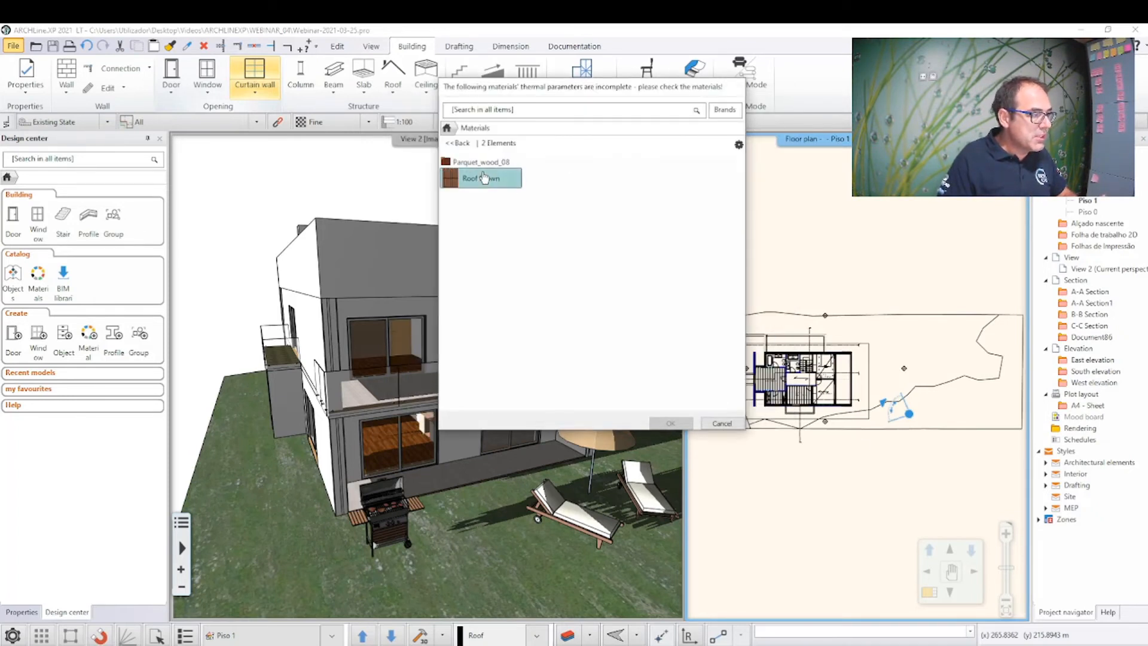
pyautogui.rightClick(484, 177)
pyautogui.click(513, 185)
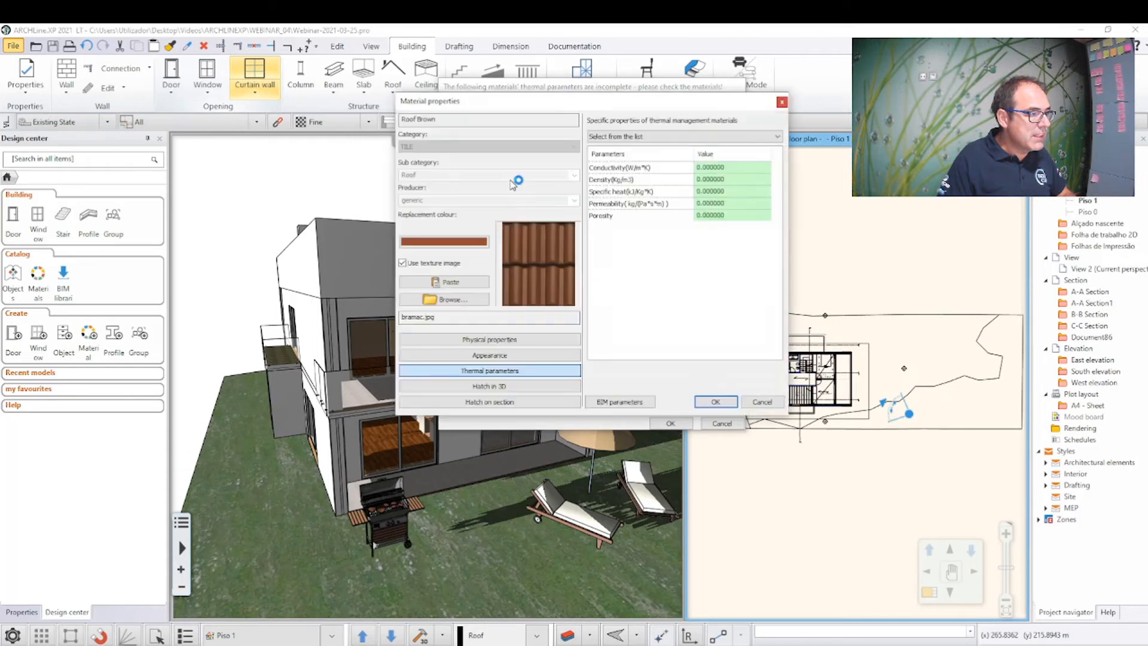
pyautogui.click(733, 168)
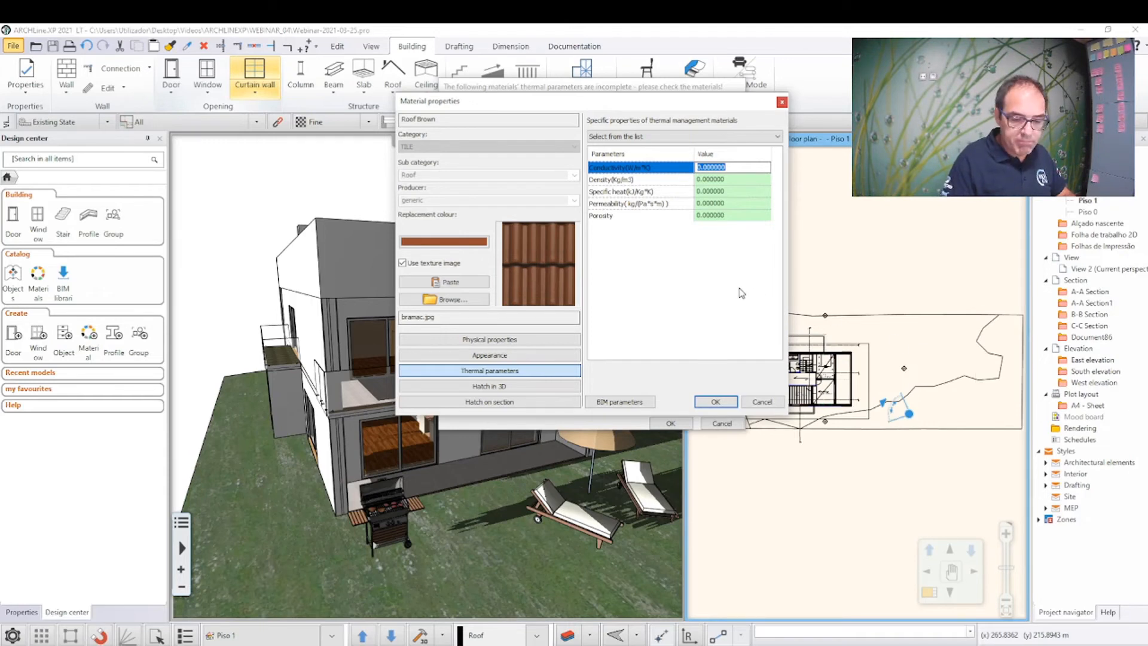
pyautogui.write('0.045')
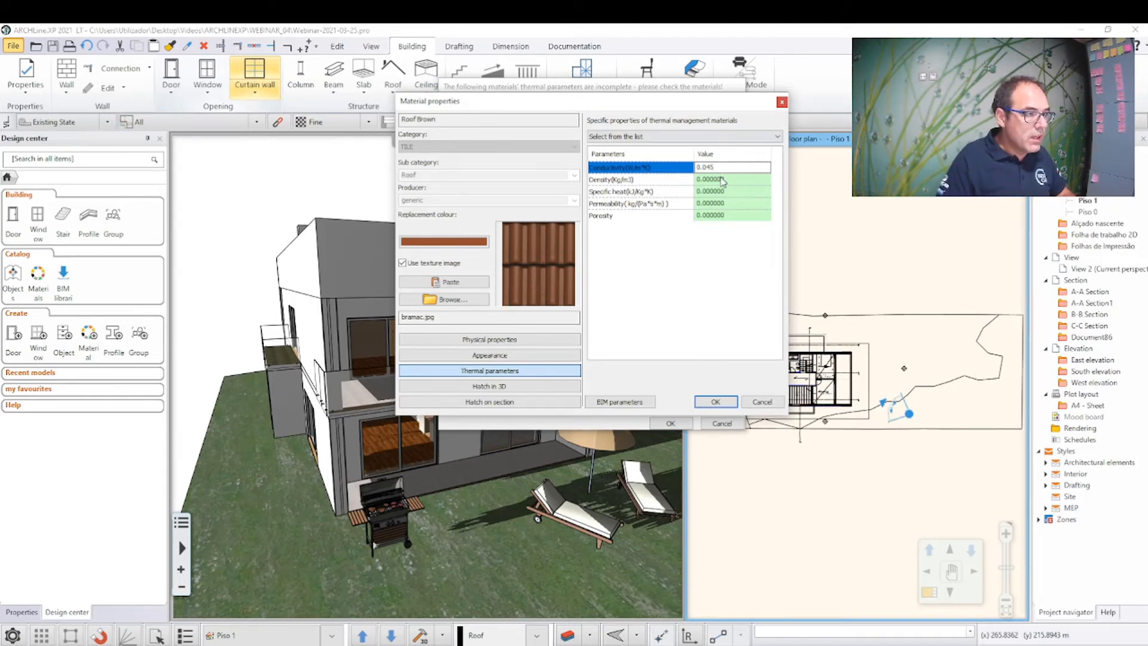
pyautogui.click(722, 179)
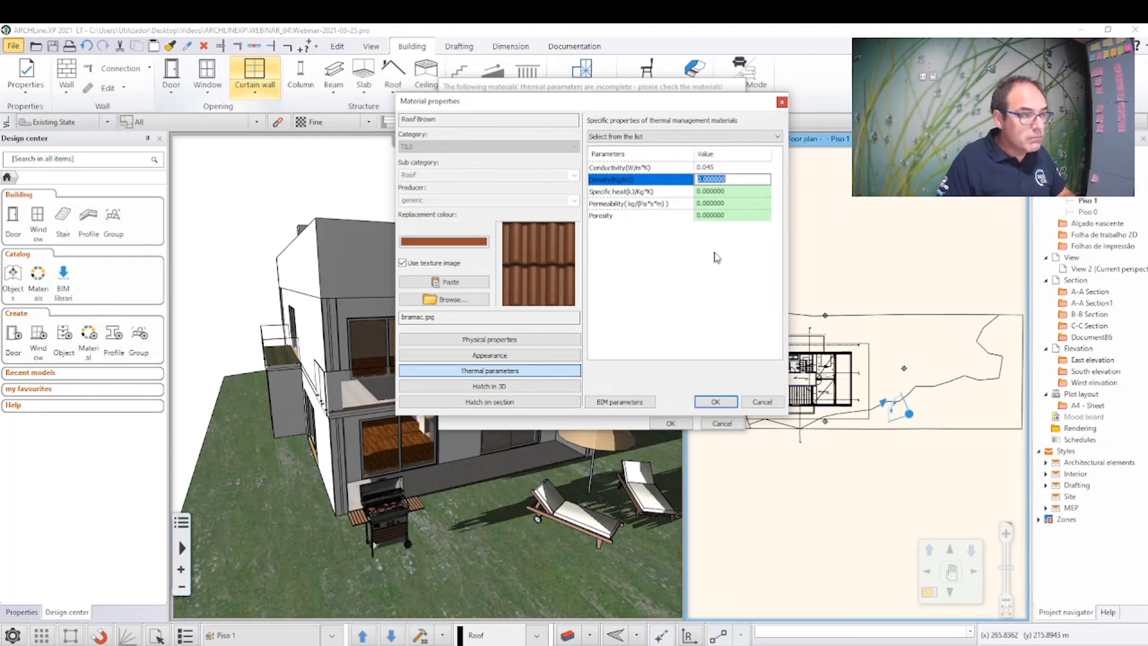
pyautogui.write('150')
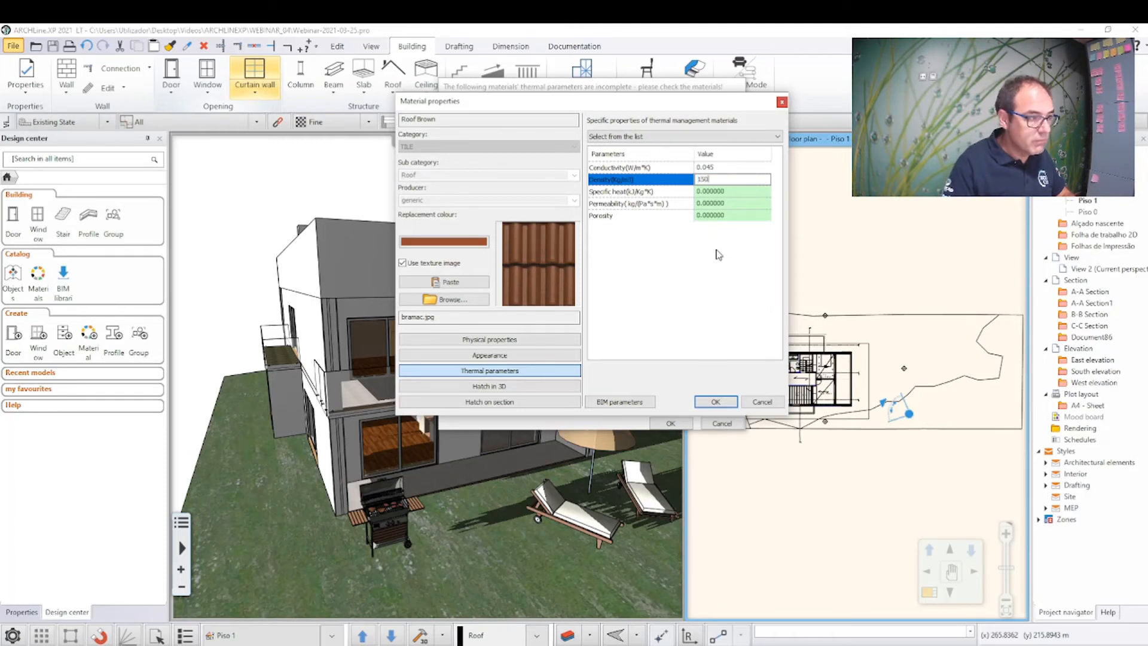
pyautogui.click(710, 191)
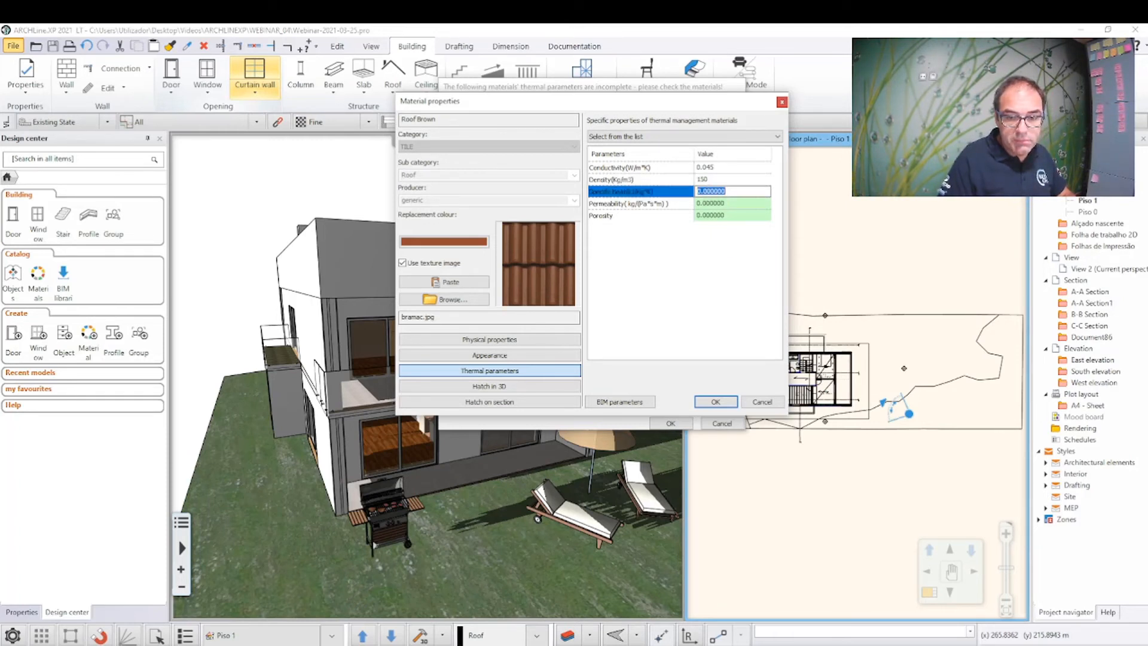
pyautogui.write('0.')
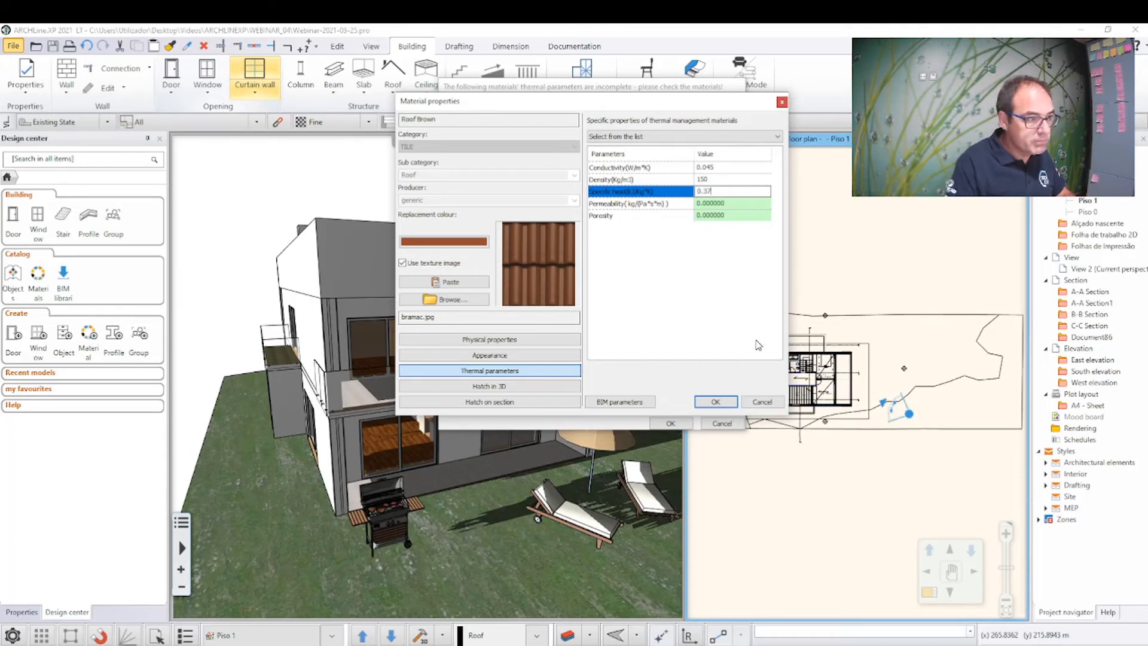
pyautogui.write('37')
pyautogui.click(715, 402)
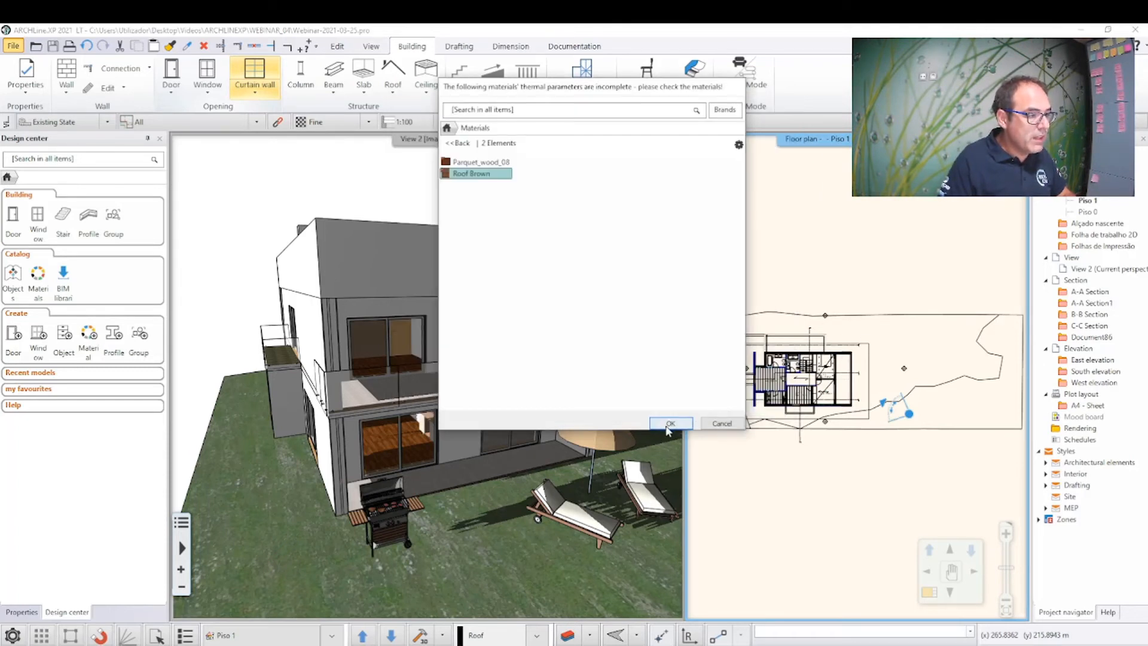
pyautogui.click(669, 424)
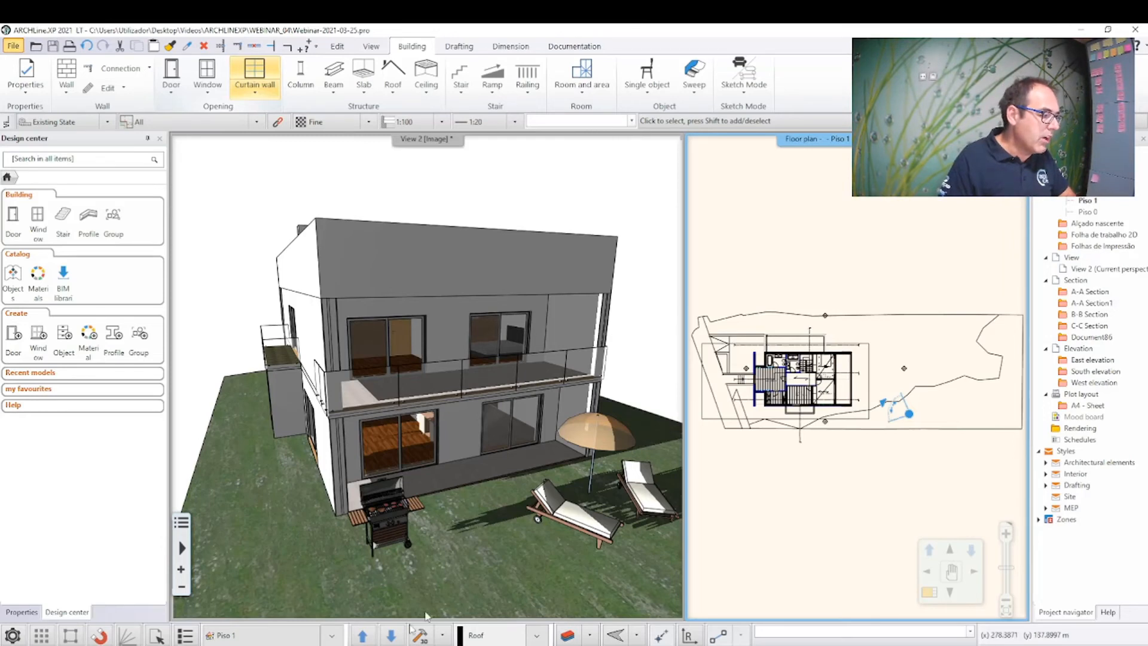
# Step: Switch to the browser and open the Spider gbXML Viewer from the gbxml.org site
pyautogui.click(441, 643)
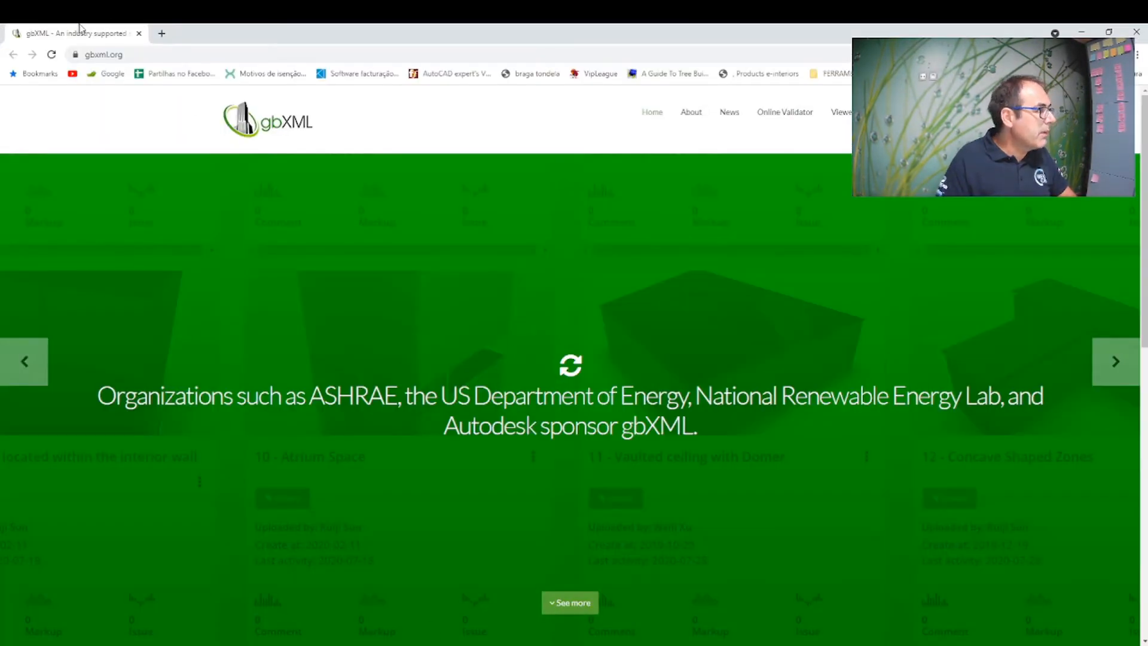
pyautogui.click(114, 58)
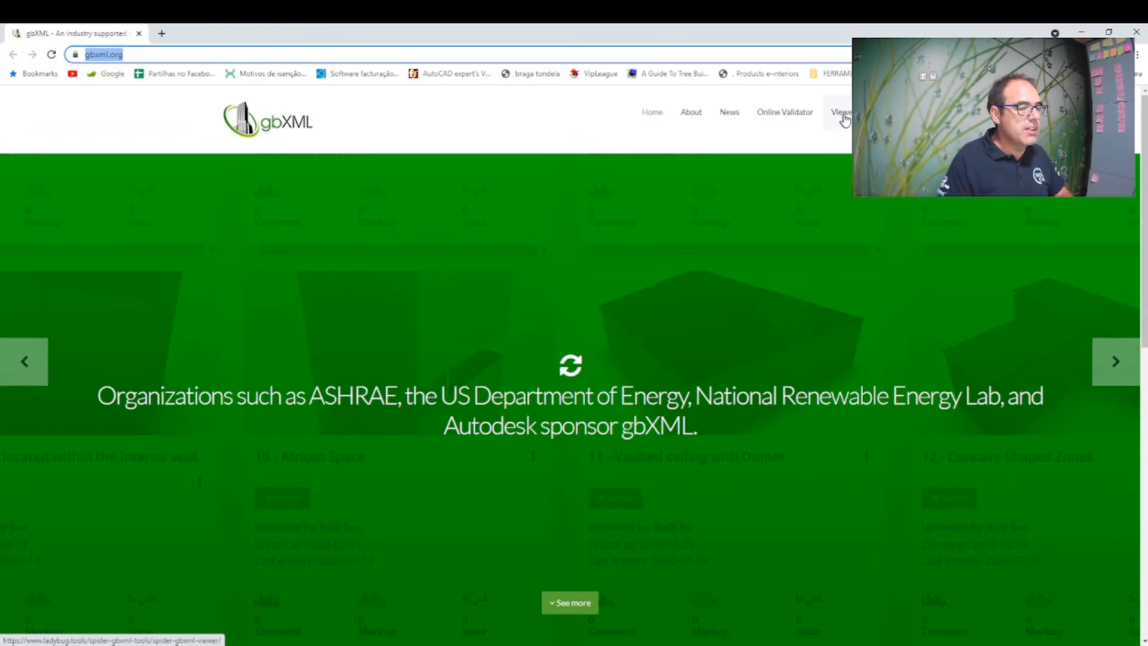
pyautogui.click(840, 114)
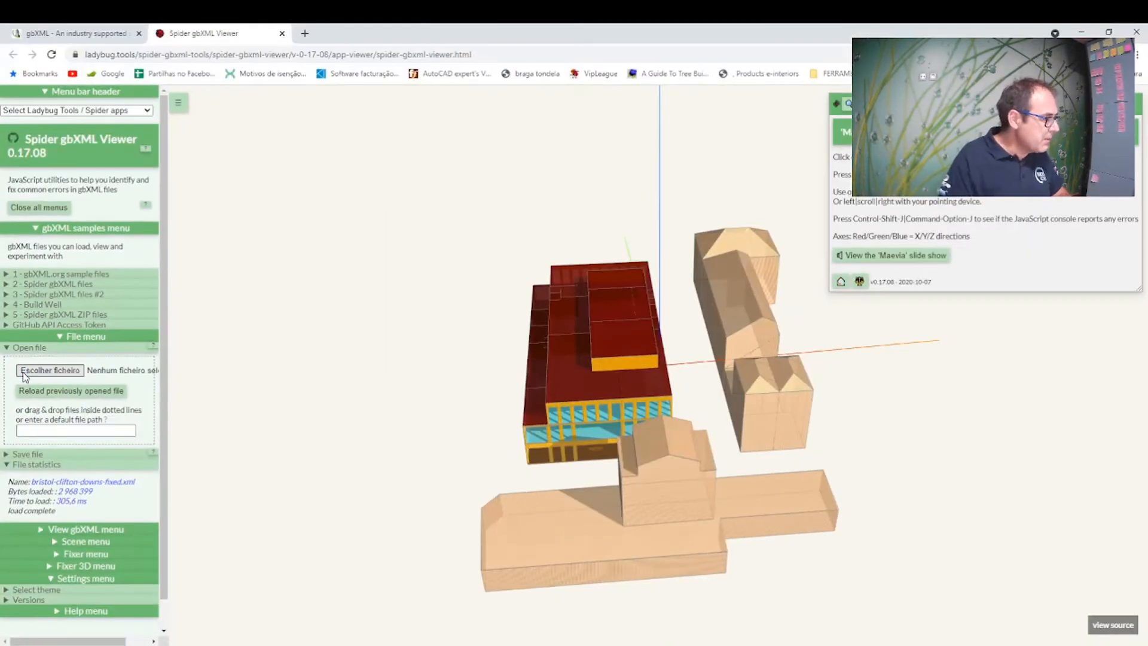
# Step: Load Edificio_01.xml from the Virtual_Expo_November 2021 folder into the gbXML viewer
pyautogui.click(51, 370)
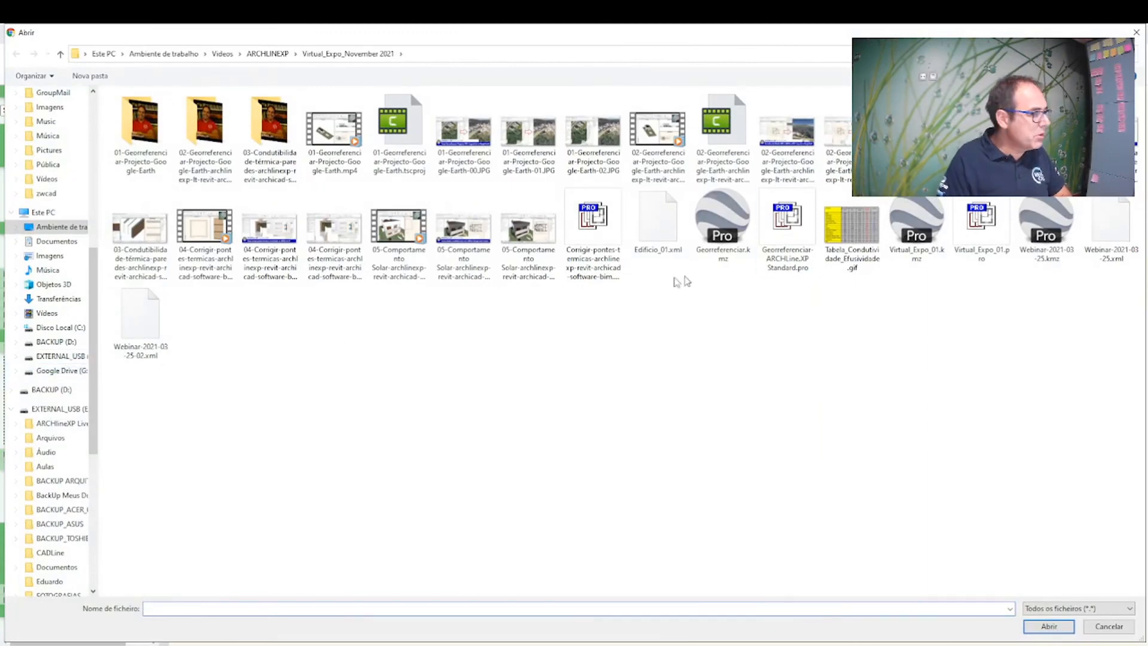
pyautogui.click(689, 250)
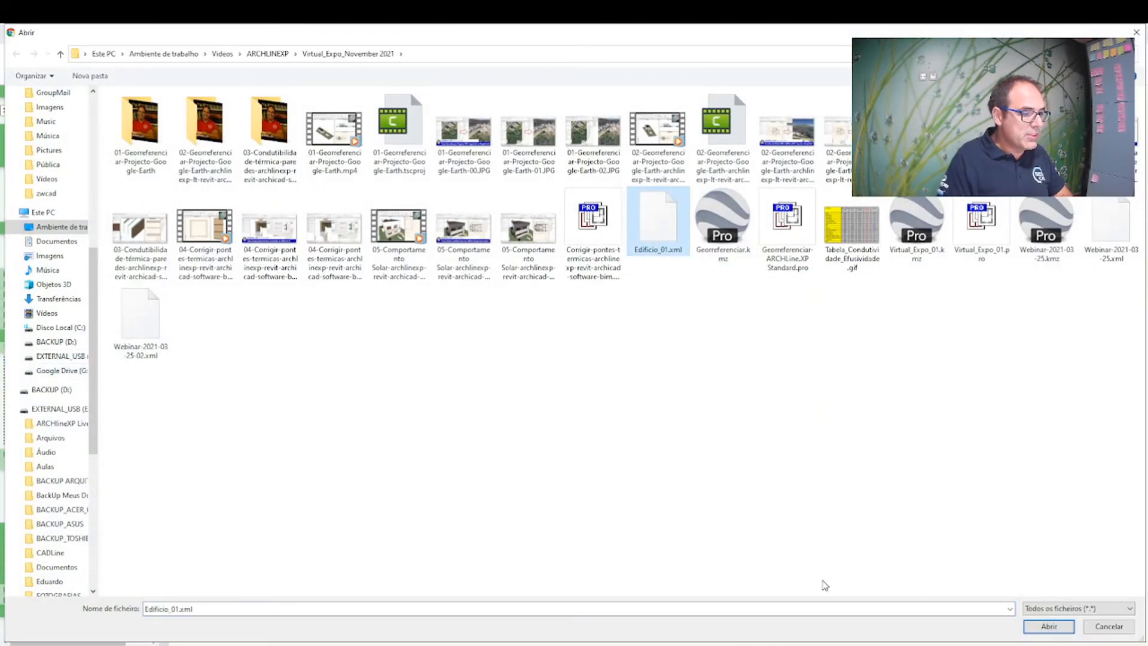
pyautogui.click(1050, 627)
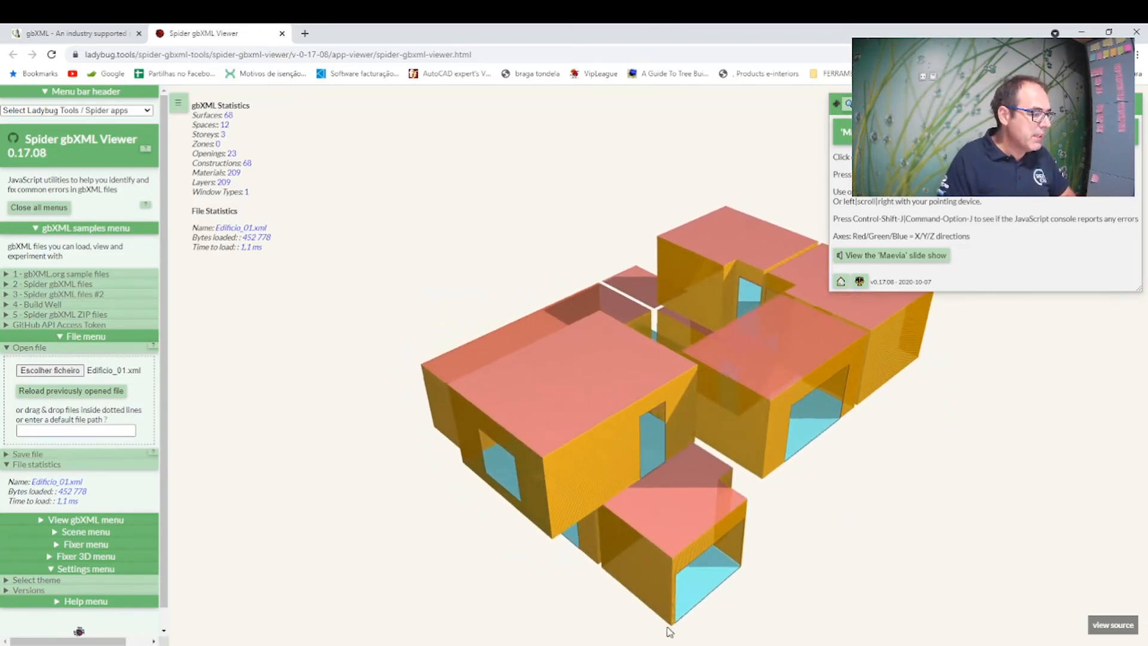
# Step: Return to ARCHLine.XP and examine the rooms on the Piso 1 floor plan in the larger viewport
pyautogui.click(622, 644)
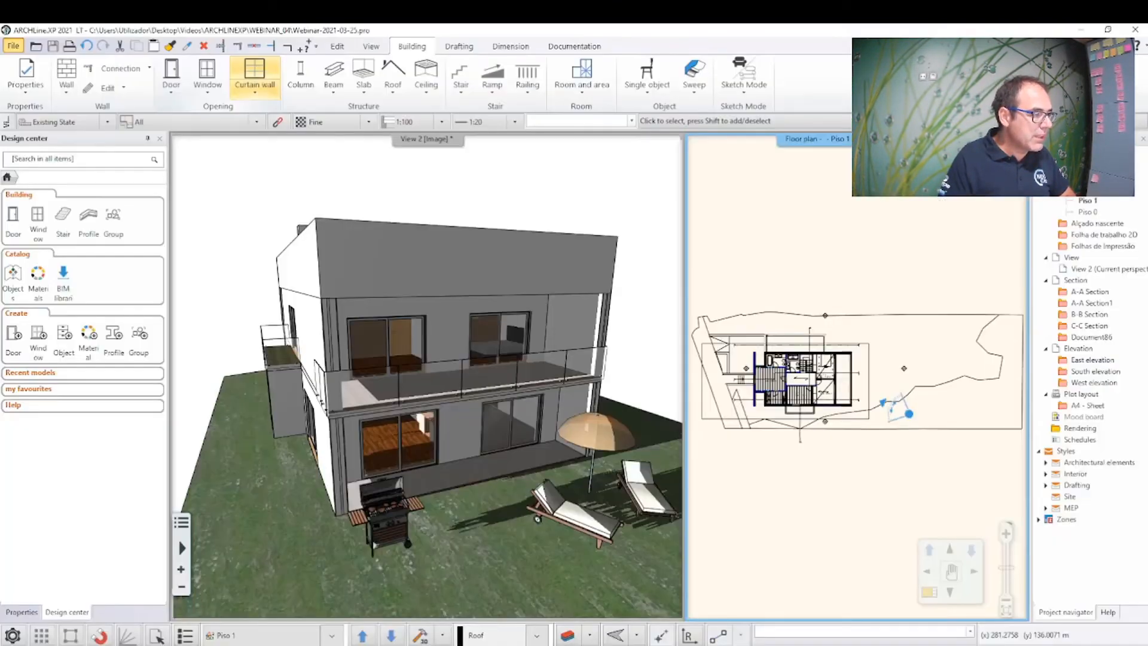
pyautogui.click(822, 456)
pyautogui.click(829, 375)
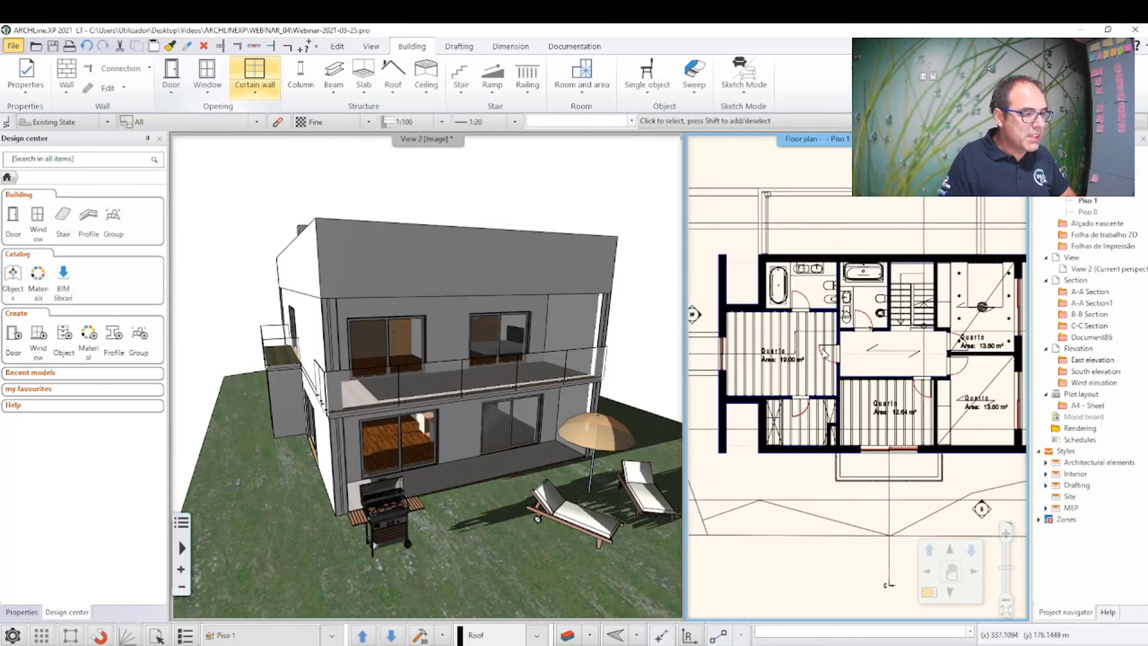
pyautogui.scroll(-3, 830, 374)
pyautogui.scroll(2, 837, 382)
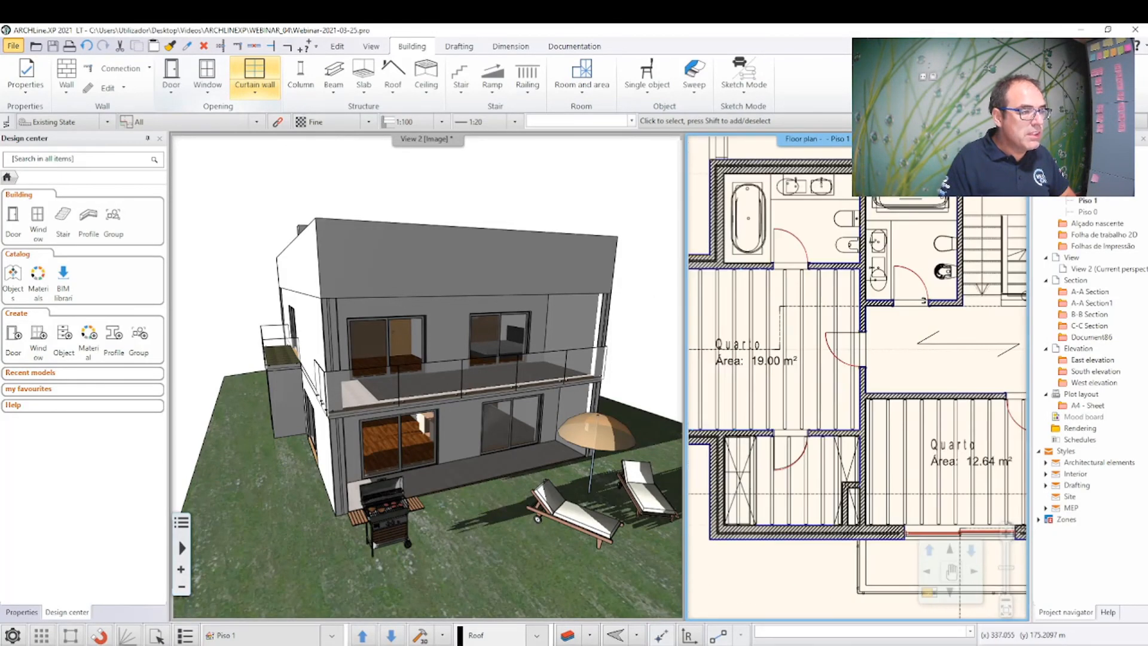
pyautogui.moveTo(837, 383); pyautogui.dragTo(867, 383, button='middle')
pyautogui.scroll(-1, 812, 251)
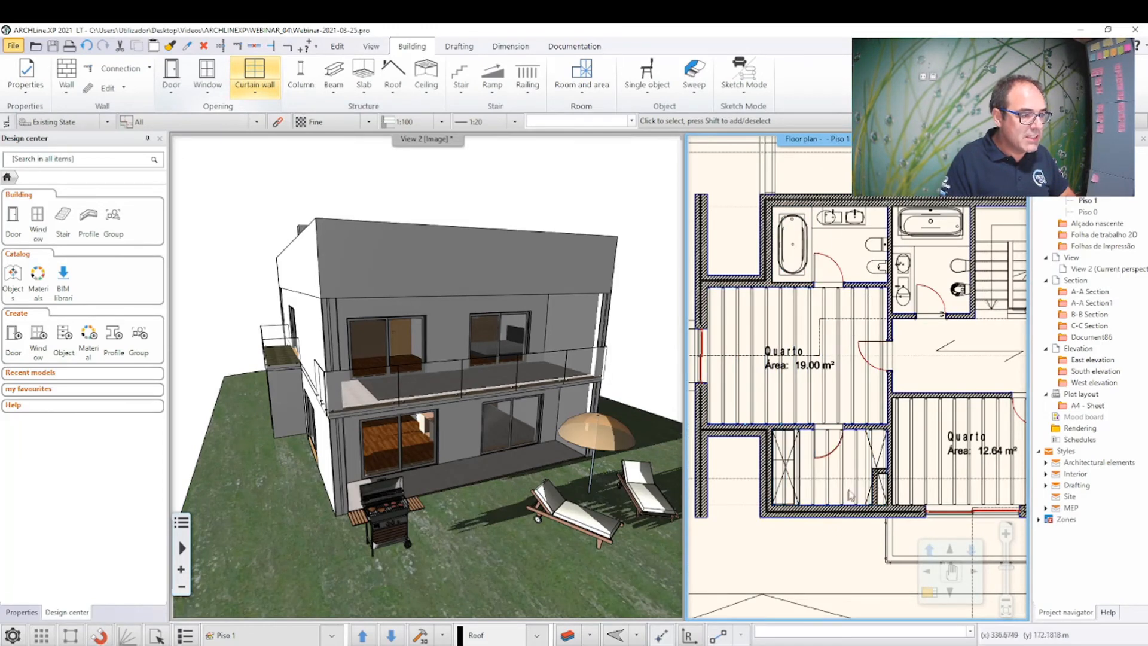
pyautogui.moveTo(849, 497); pyautogui.dragTo(762, 520, button='middle')
pyautogui.scroll(-1, 909, 366)
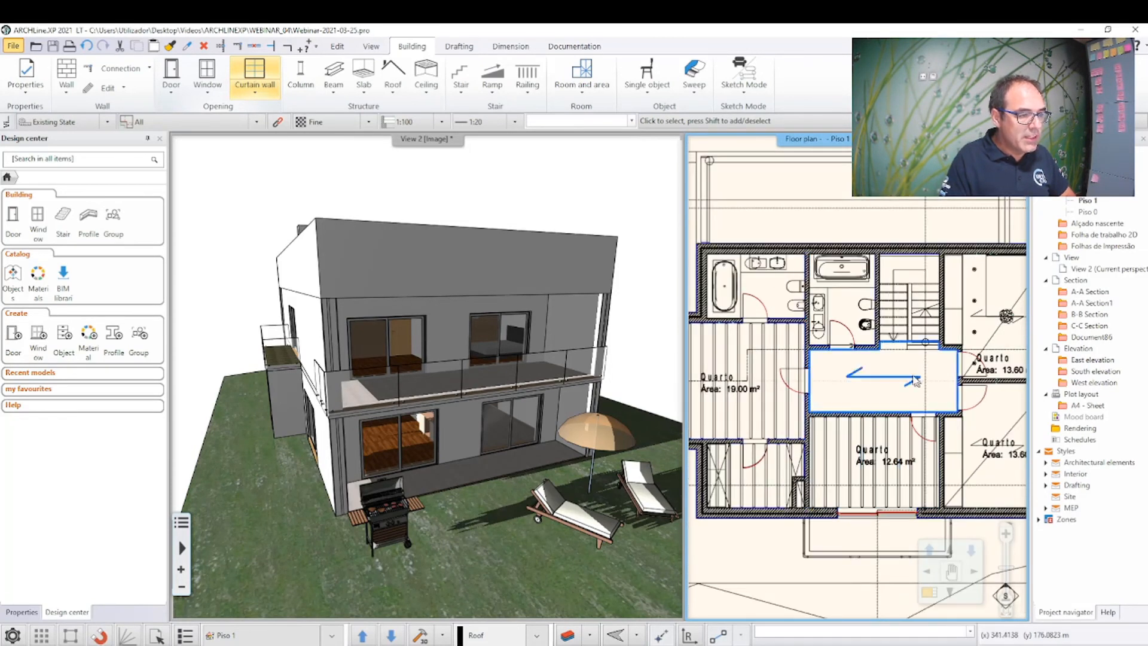
pyautogui.scroll(-1, 910, 366)
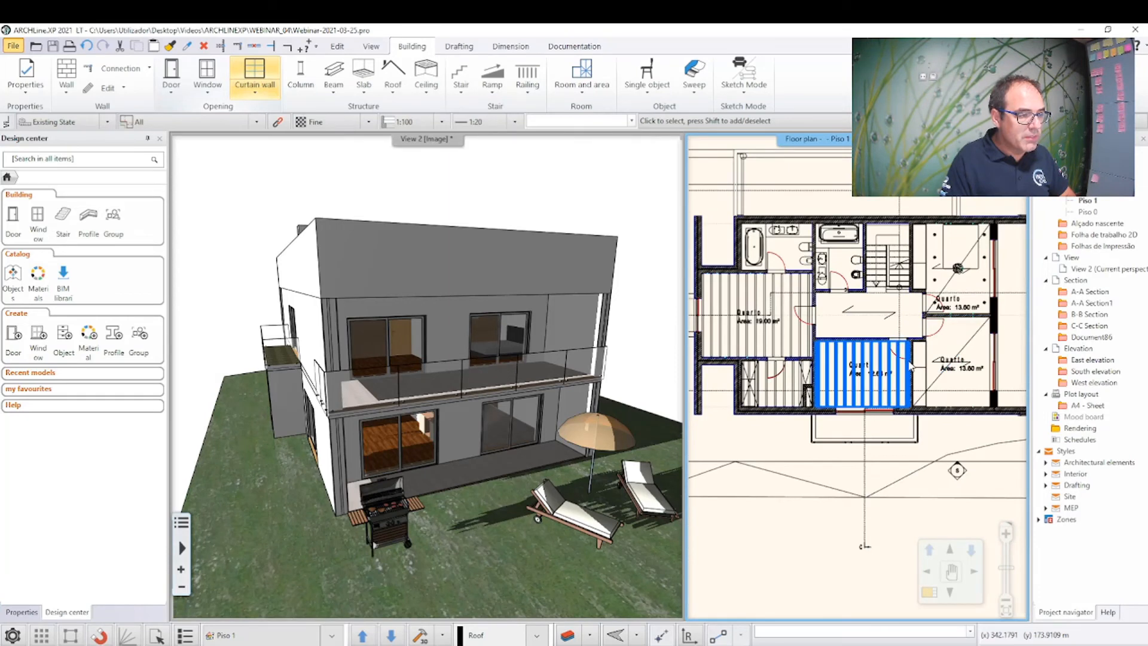
pyautogui.click(929, 592)
pyautogui.scroll(6, 293, 394)
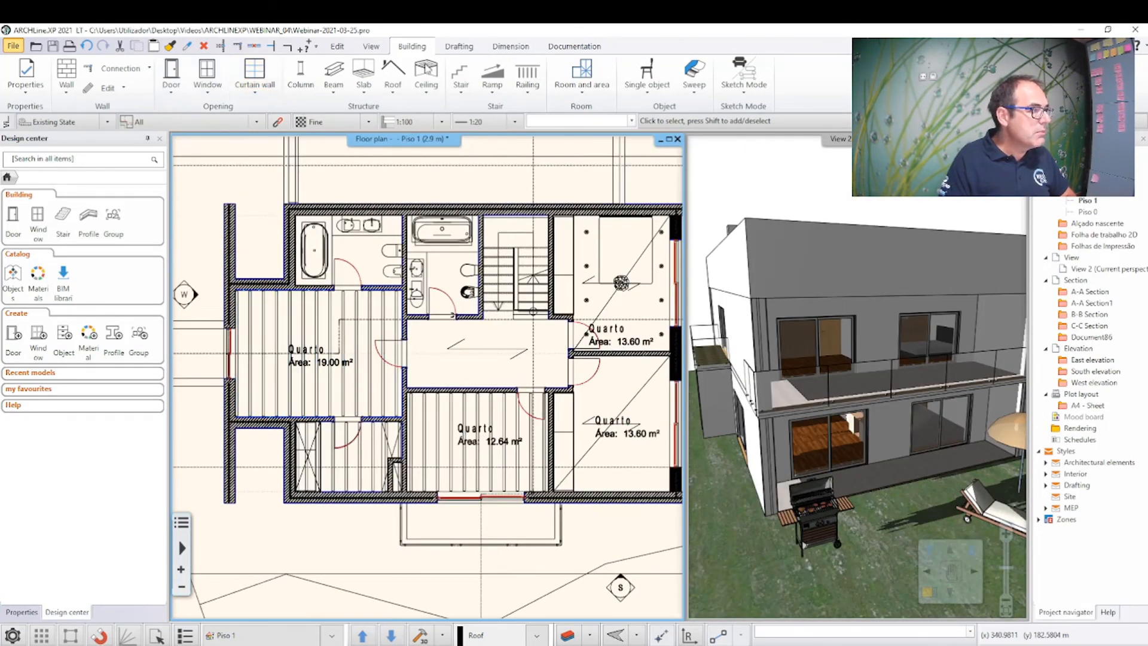
# Step: Place a room by walls with the Habitação\Casa de banho style in the bathroom adjoining the 19.00 m² Quarto on Piso 1
pyautogui.click(582, 83)
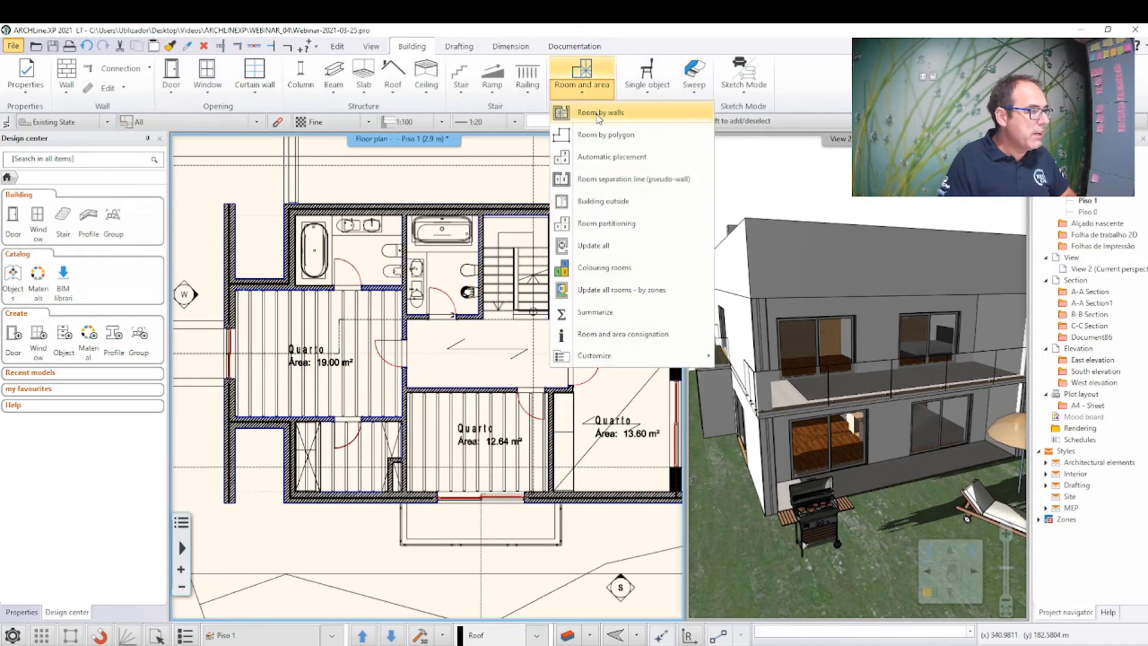
pyautogui.click(598, 114)
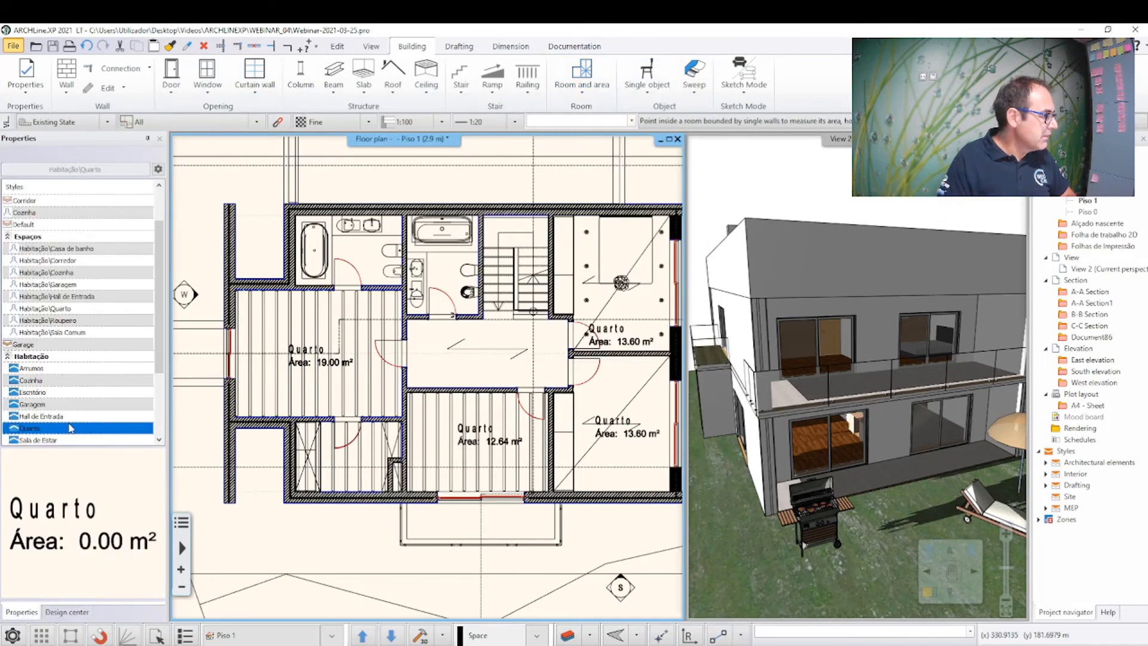
pyautogui.scroll(-2, 73, 421)
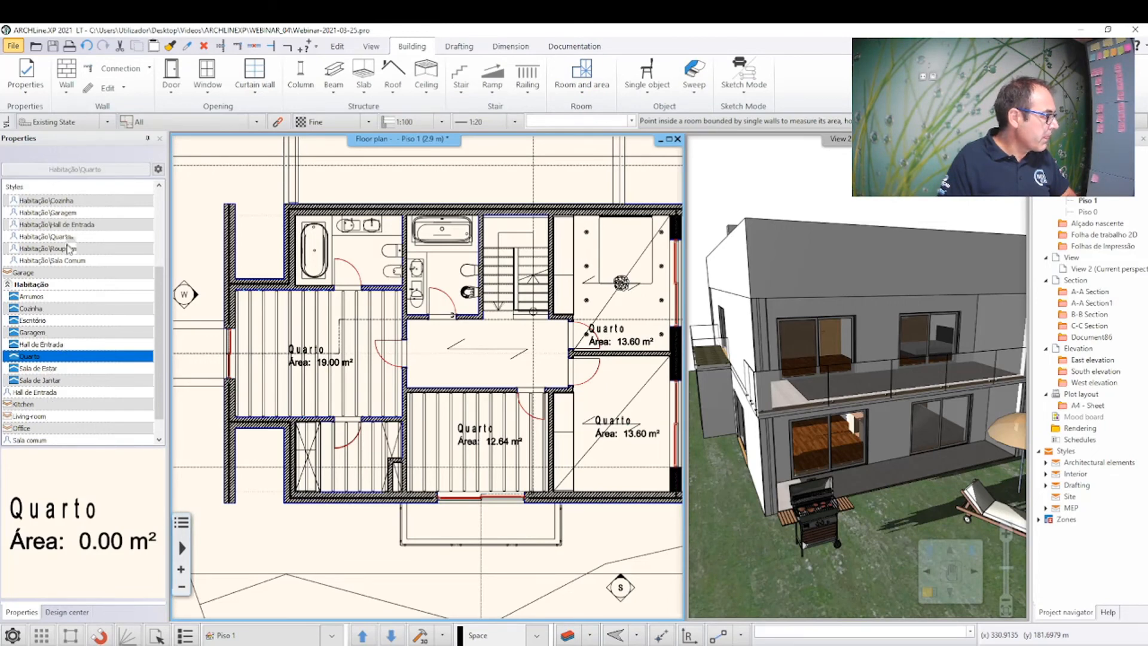
pyautogui.scroll(2, 87, 348)
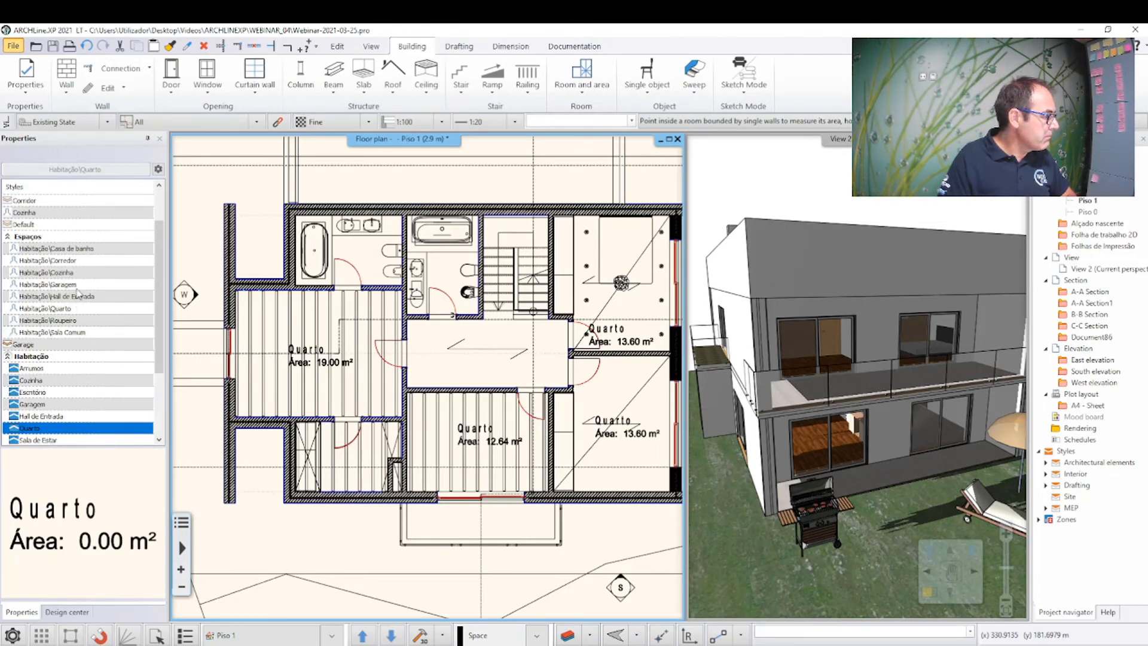
pyautogui.click(77, 248)
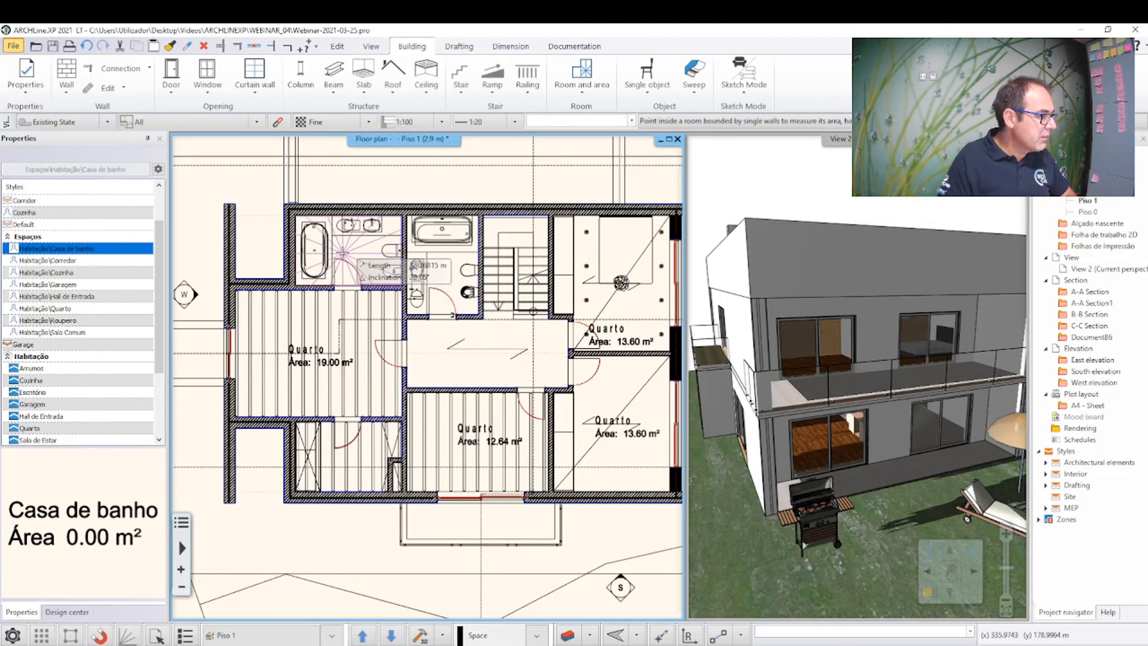
pyautogui.click(342, 254)
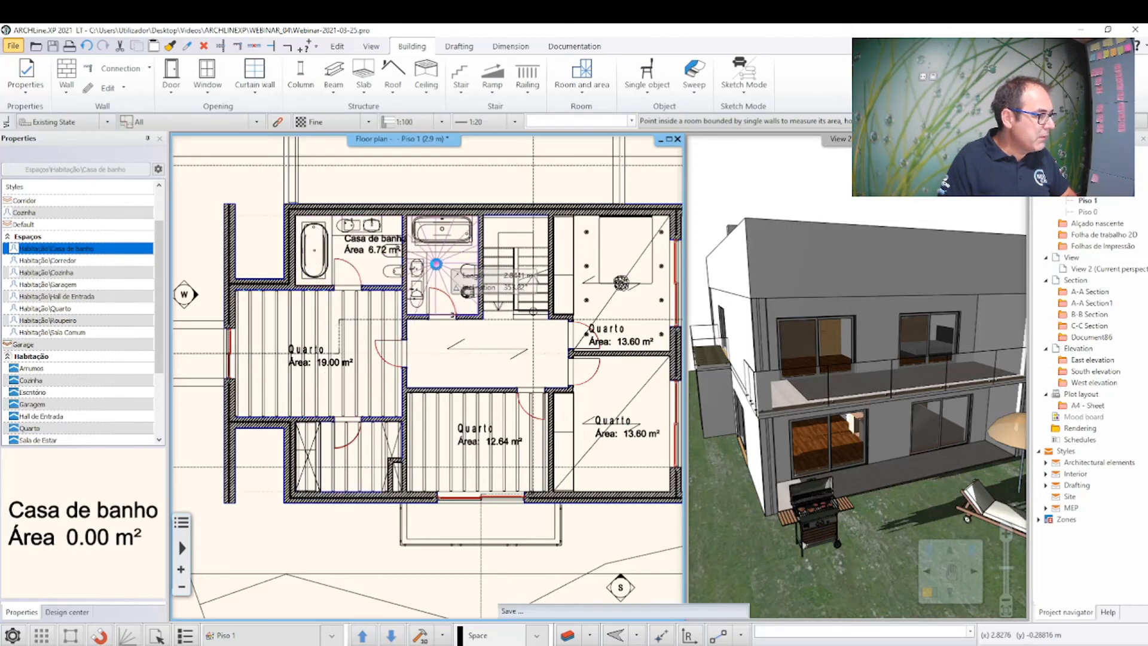
# Step: Define the remaining Piso 1 rooms with Habitação styles: Casa de banho in the second bathroom, Corredor in the hallway, Roupeiro in the closet
pyautogui.click(436, 263)
pyautogui.click(76, 260)
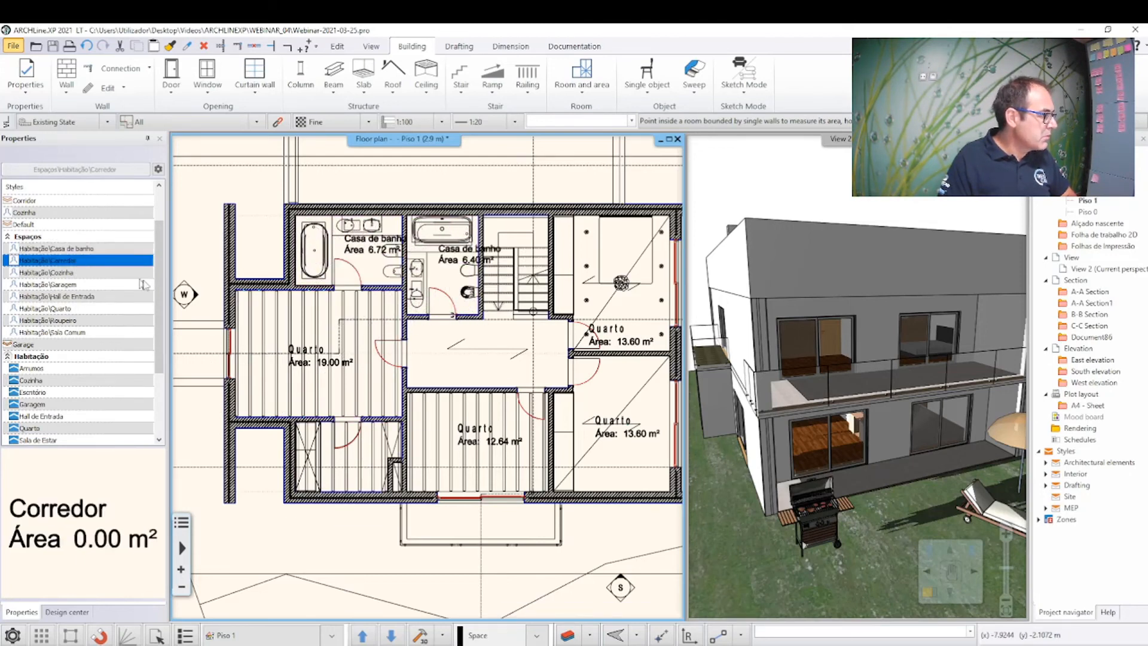
pyautogui.click(503, 352)
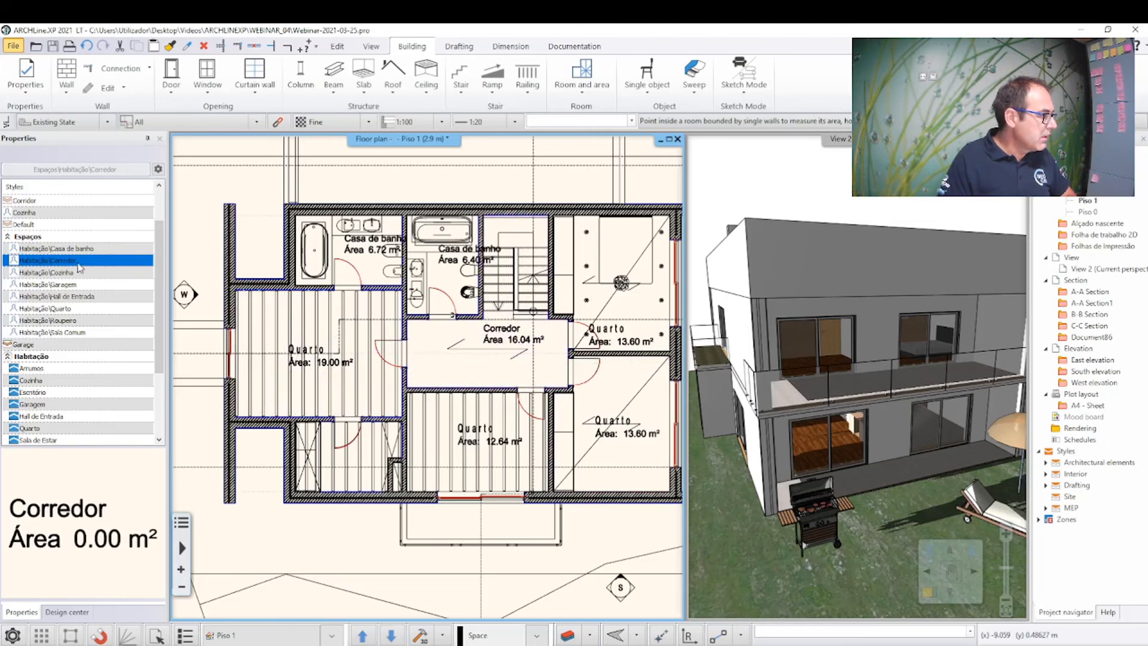
pyautogui.click(66, 320)
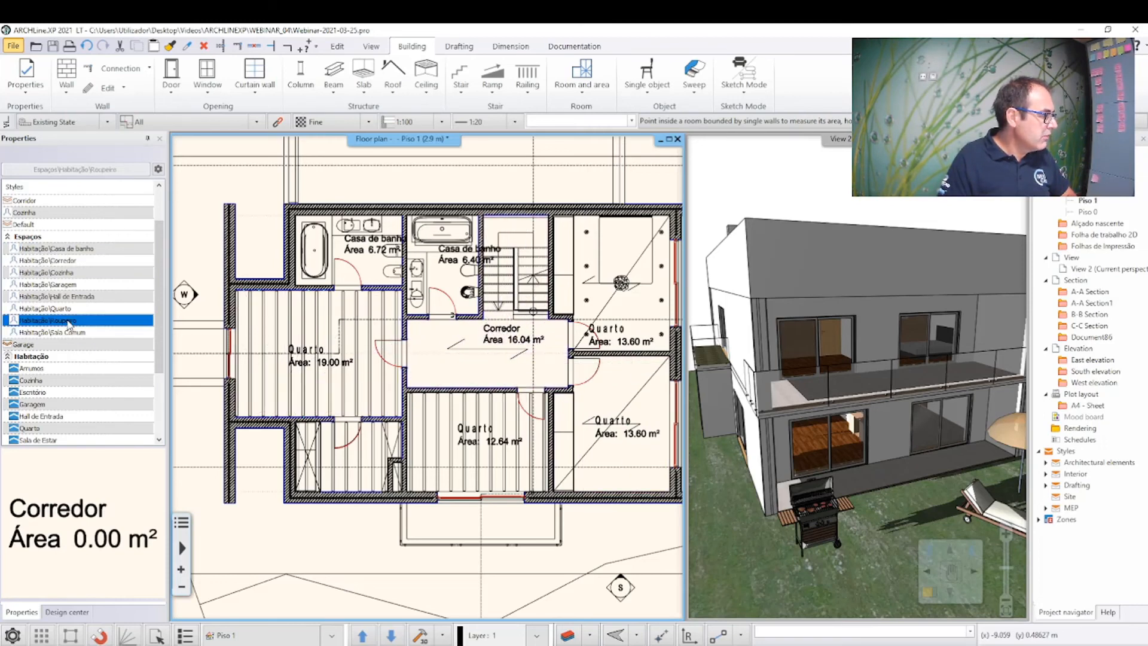
pyautogui.click(392, 458)
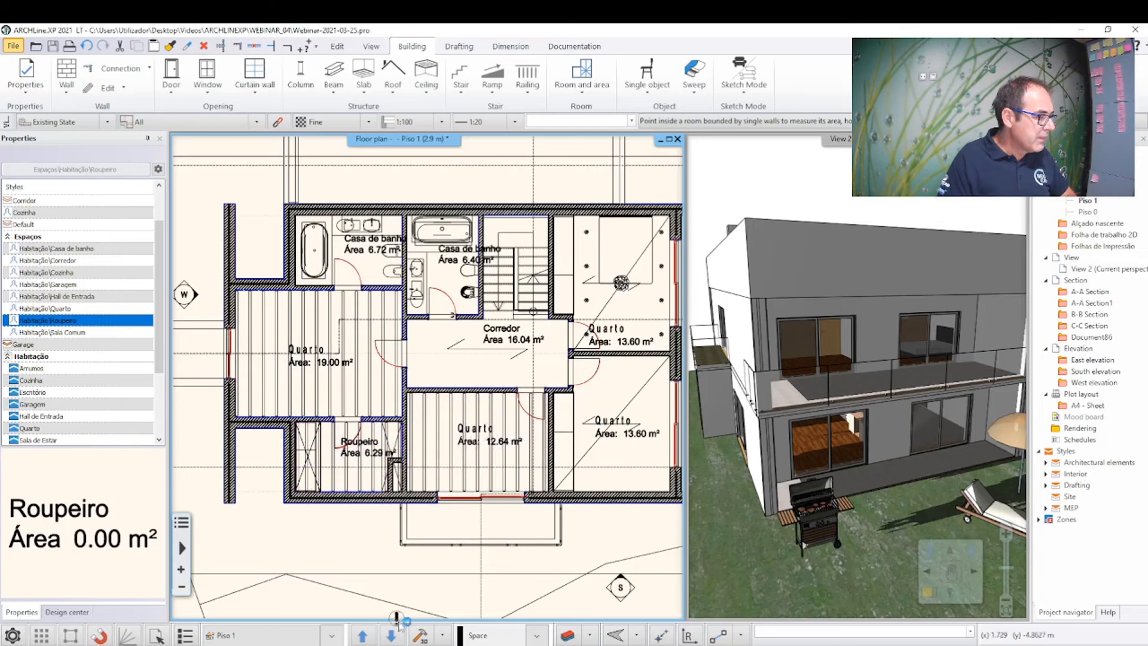
# Step: Go to the Piso 0 floor plan and place a room with the Habitação\Corredor style in the stairwell
pyautogui.click(391, 635)
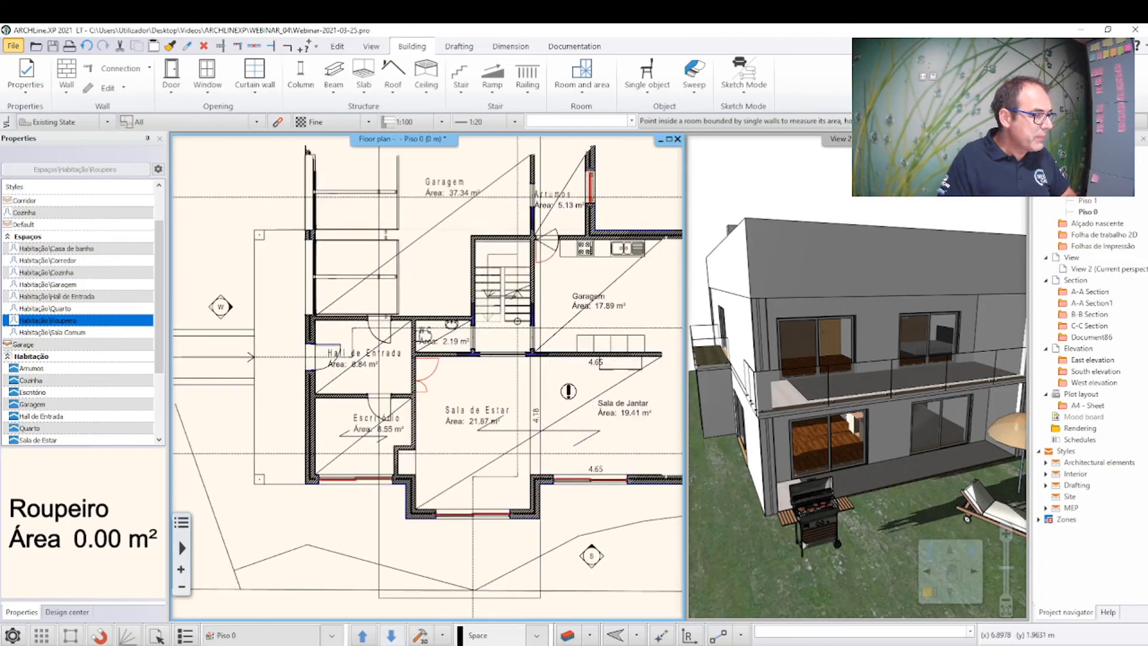
pyautogui.click(71, 261)
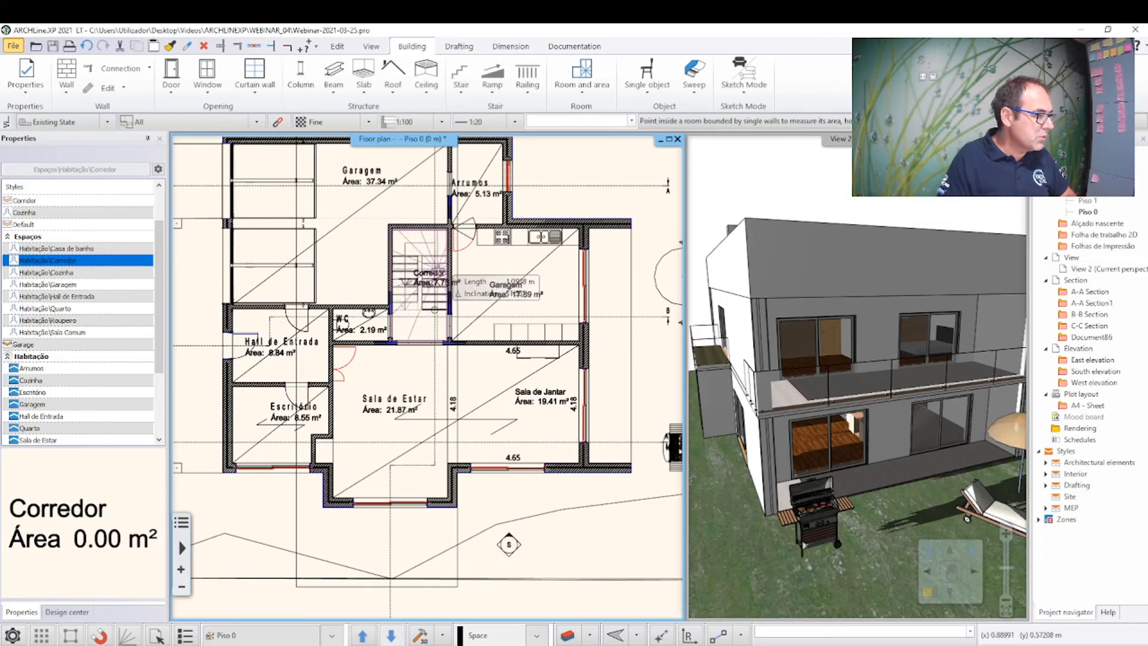
pyautogui.click(435, 309)
pyautogui.moveTo(513, 318); pyautogui.dragTo(496, 377, button='middle')
pyautogui.press('Escape')
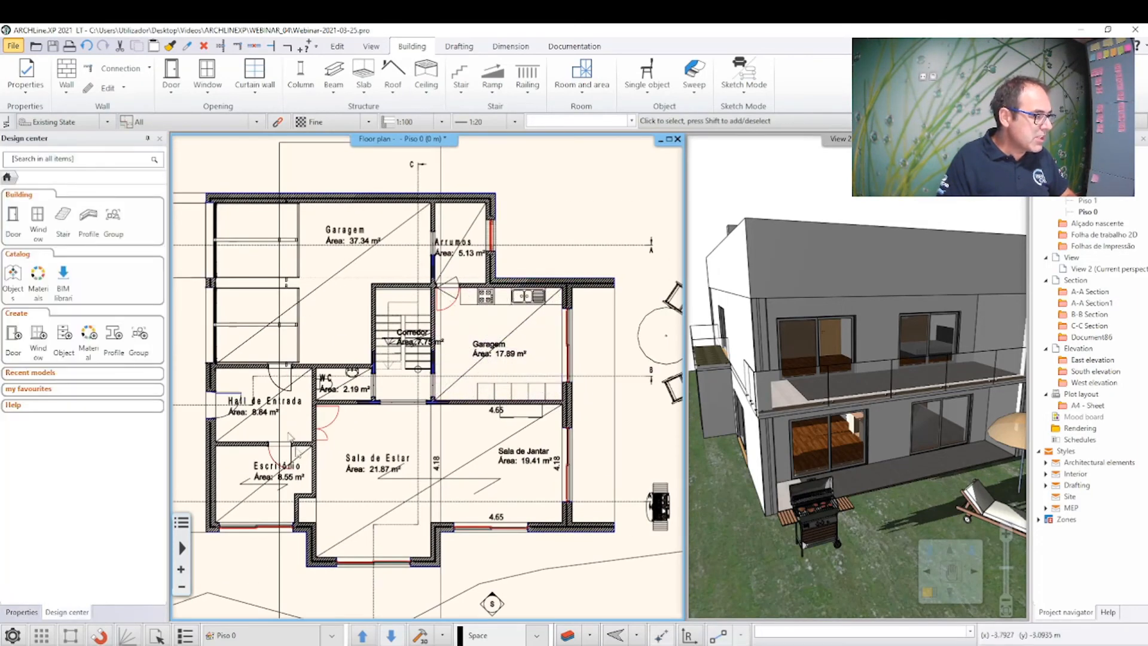
# Step: Export the project as Green Building XML over Edificio_01.xml in the Virtual_Expo_November 2021 folder, computing room volumes
pyautogui.click(10, 46)
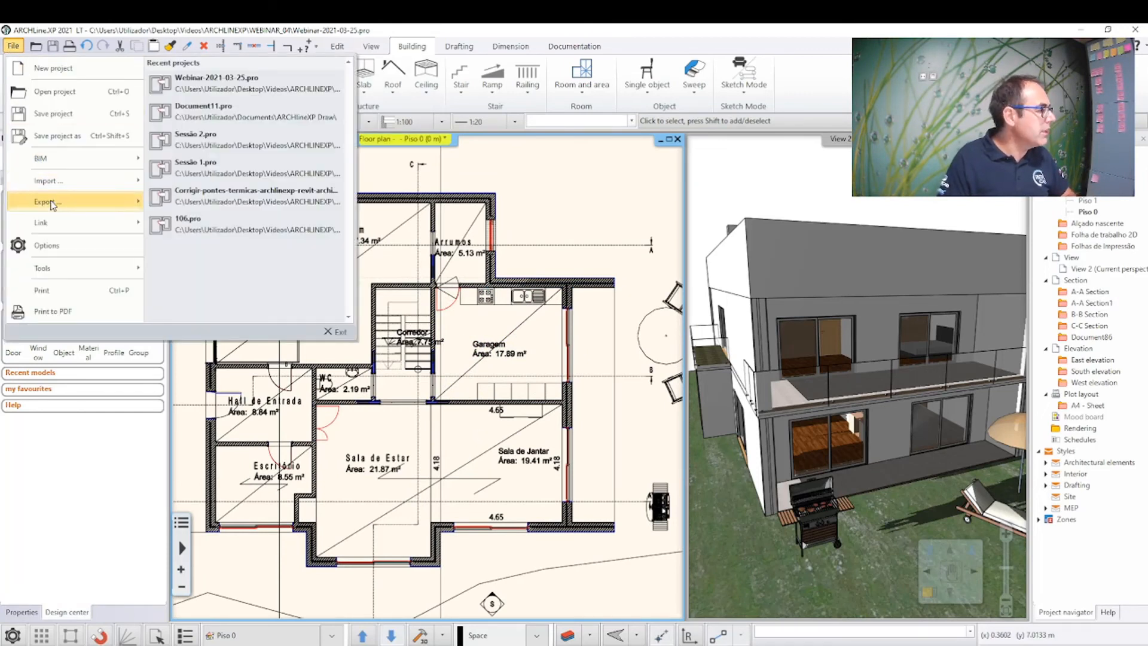
pyautogui.moveTo(54, 201)
pyautogui.click(179, 71)
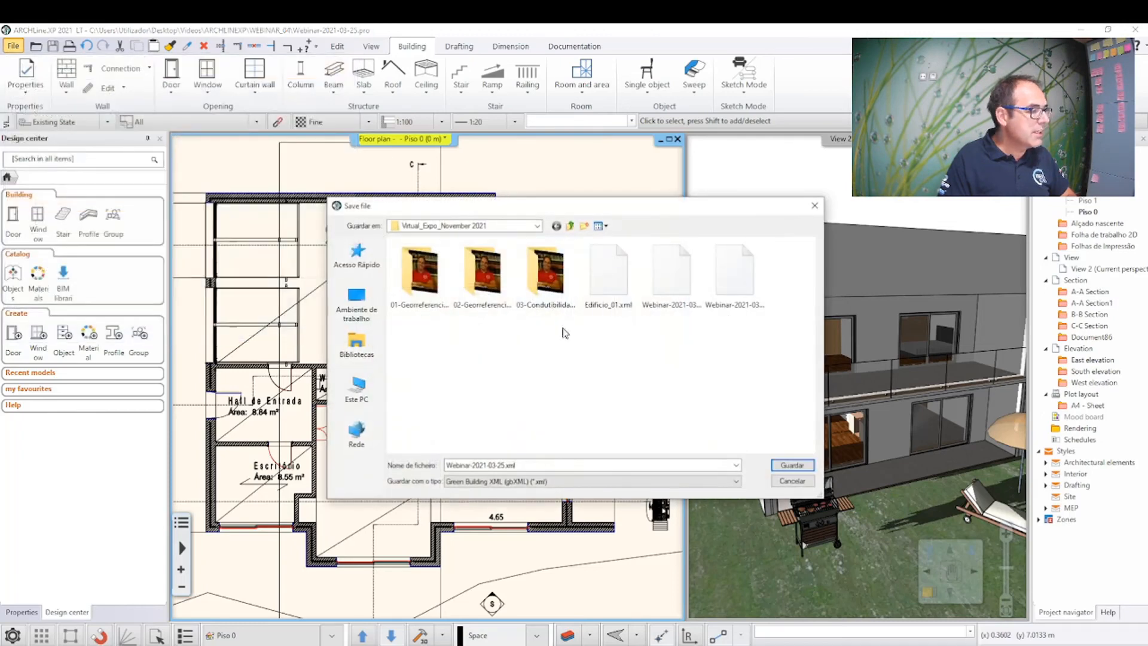
pyautogui.click(608, 273)
pyautogui.click(792, 465)
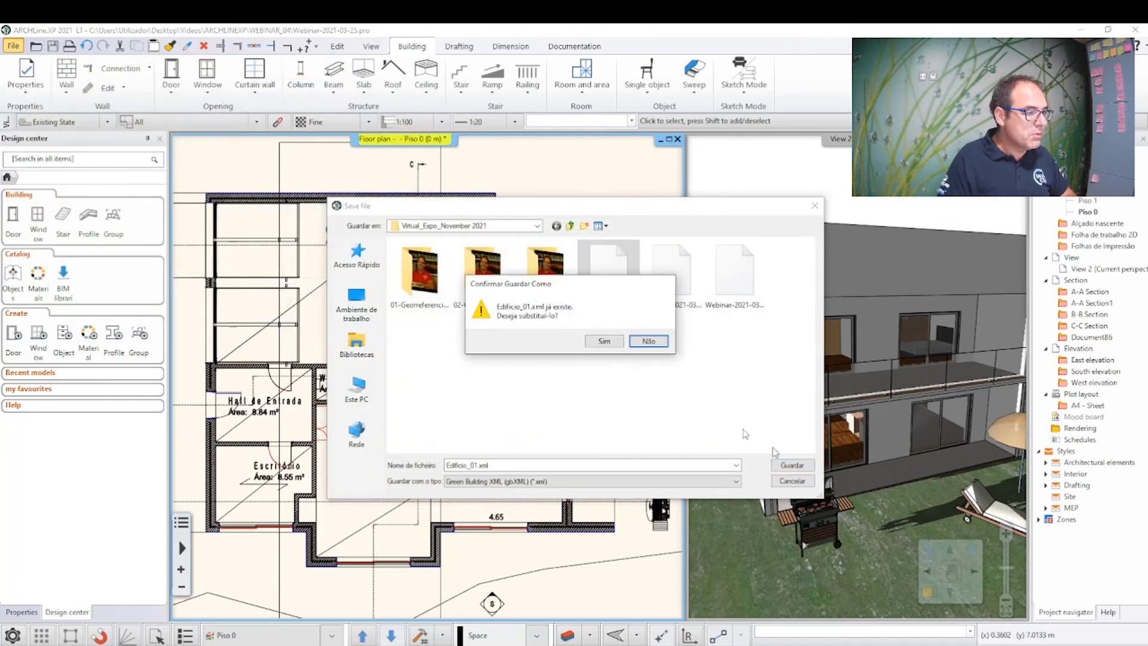
pyautogui.click(604, 342)
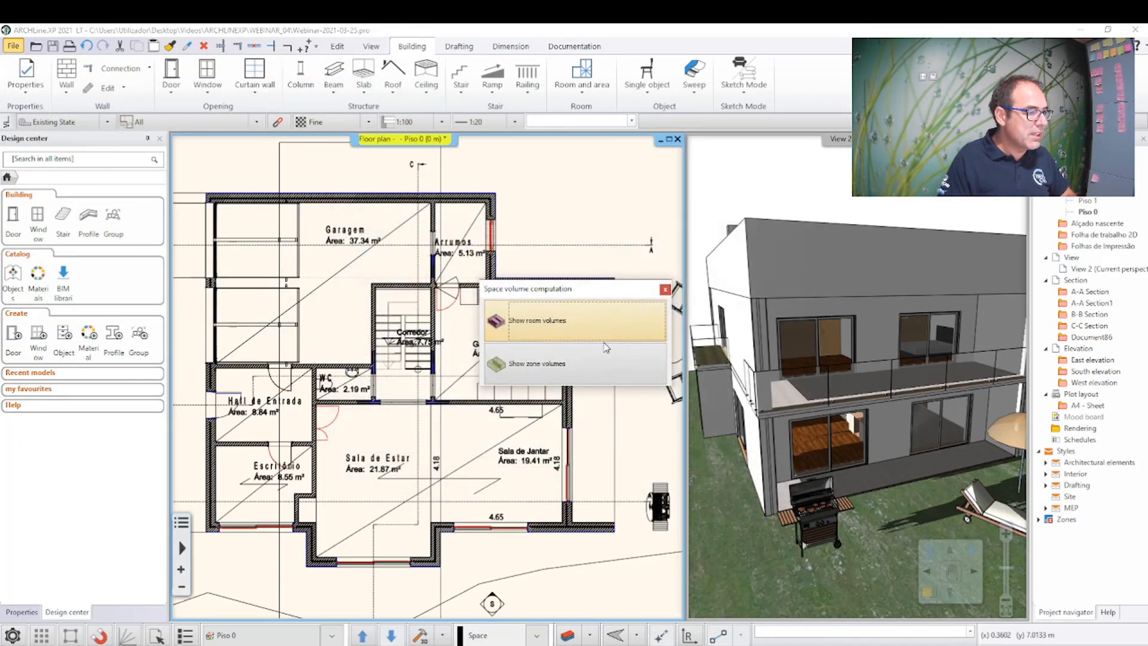
pyautogui.click(561, 327)
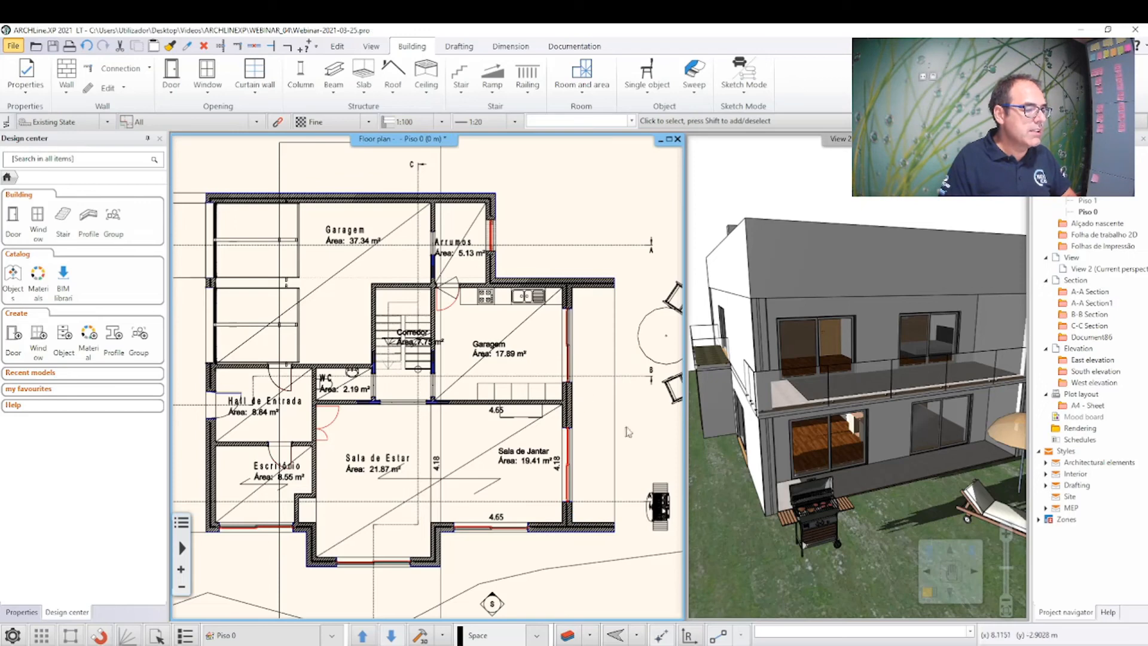
# Step: Switch to the Spider gbXML Viewer in the browser and try to load the re-exported Edificio_01.xml
pyautogui.hotkey('alt', 'Tab')
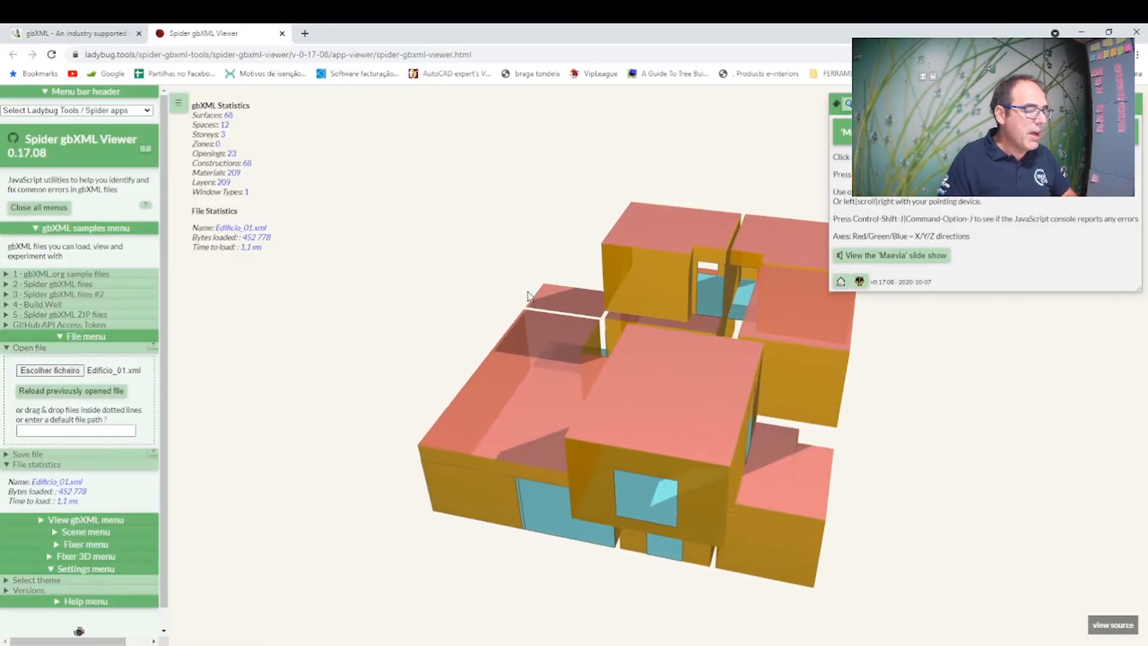
pyautogui.click(50, 370)
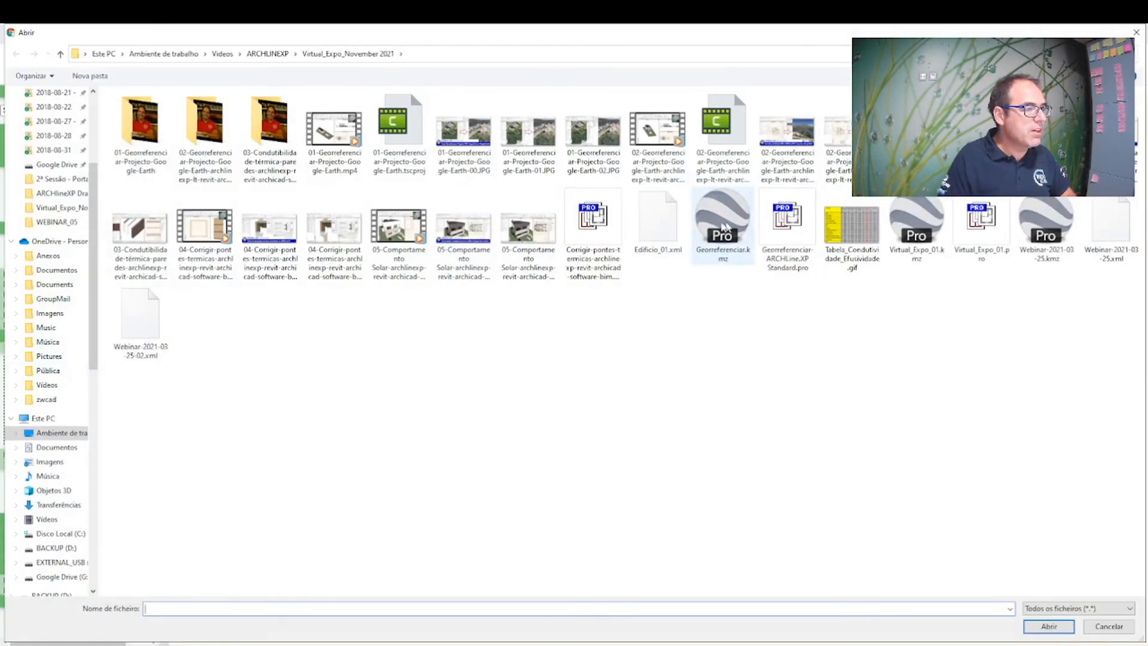
pyautogui.click(674, 223)
pyautogui.click(1030, 627)
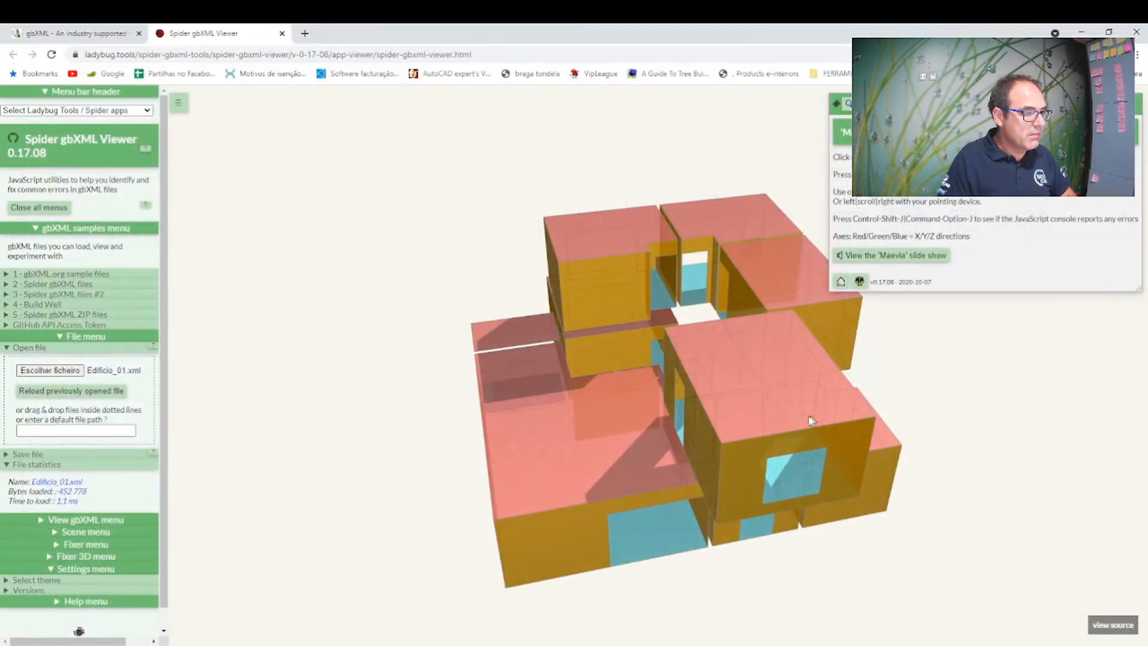
pyautogui.click(709, 382)
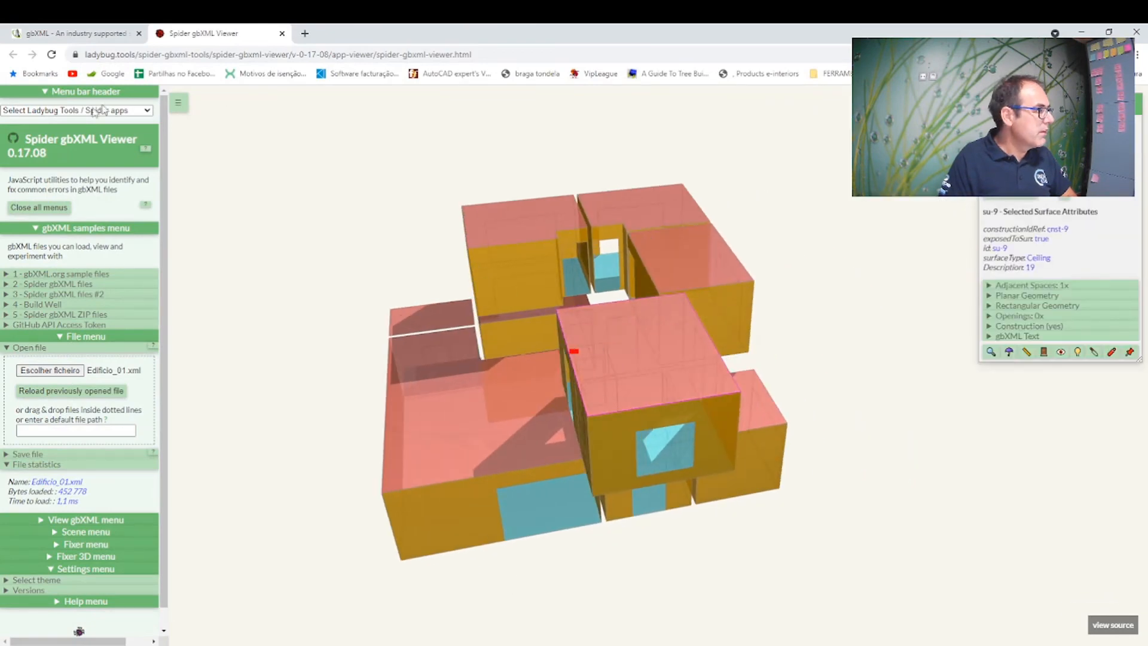
# Step: Refresh the viewer page and load Edificio_01.xml from the Virtual_Expo_November 2021 folder
pyautogui.click(48, 57)
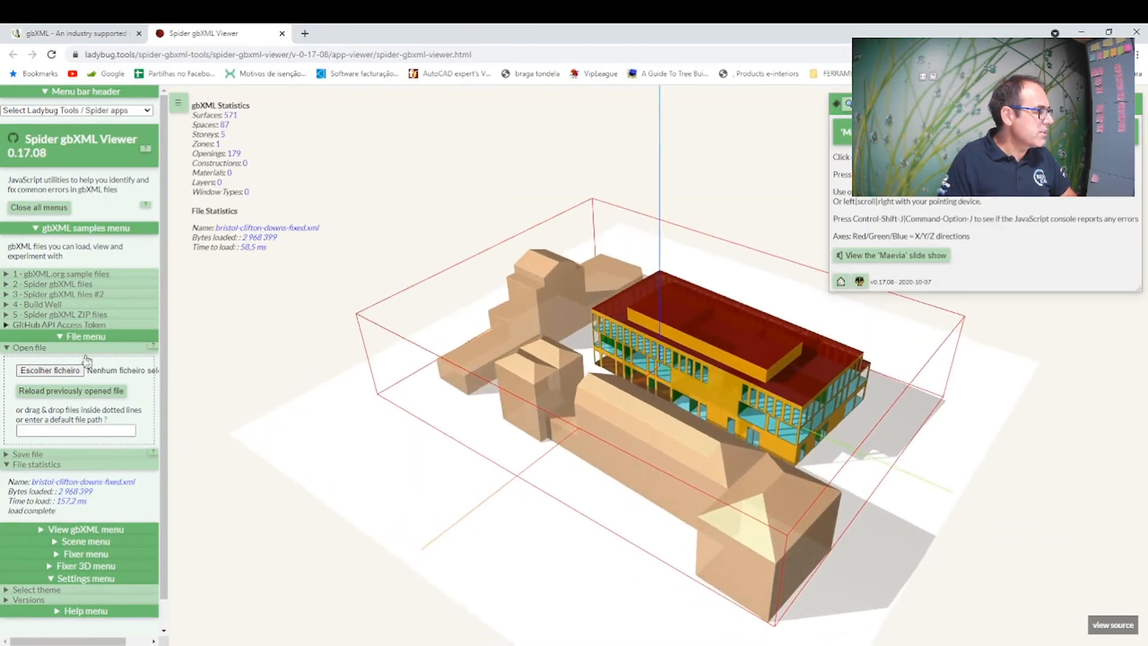
pyautogui.click(63, 371)
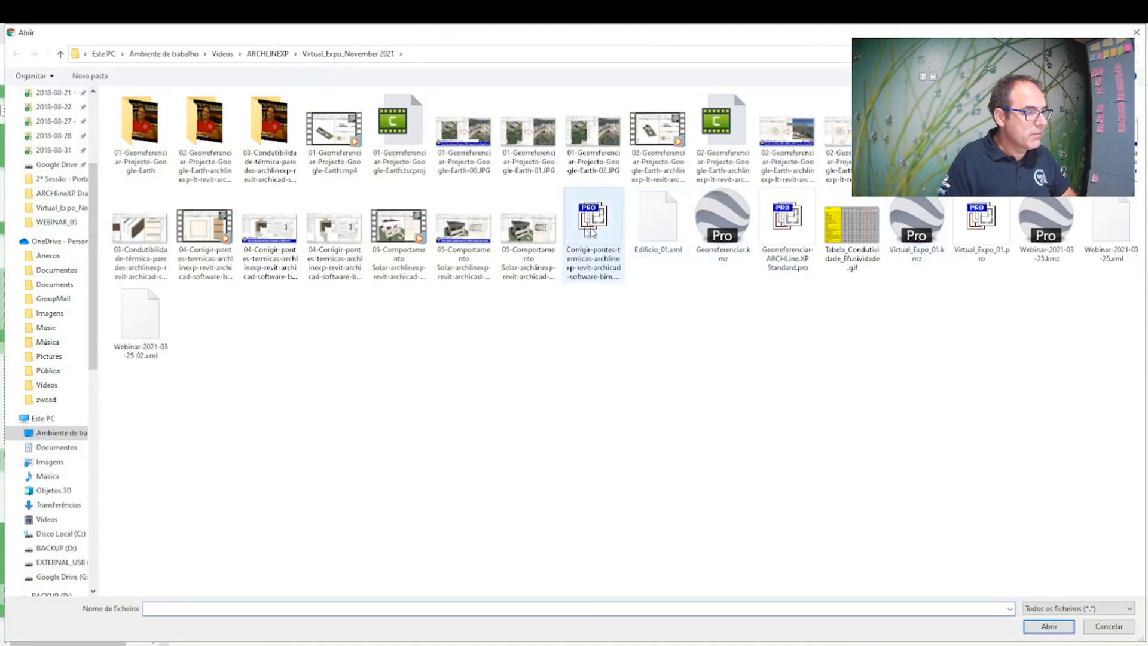
pyautogui.click(667, 229)
pyautogui.click(1049, 626)
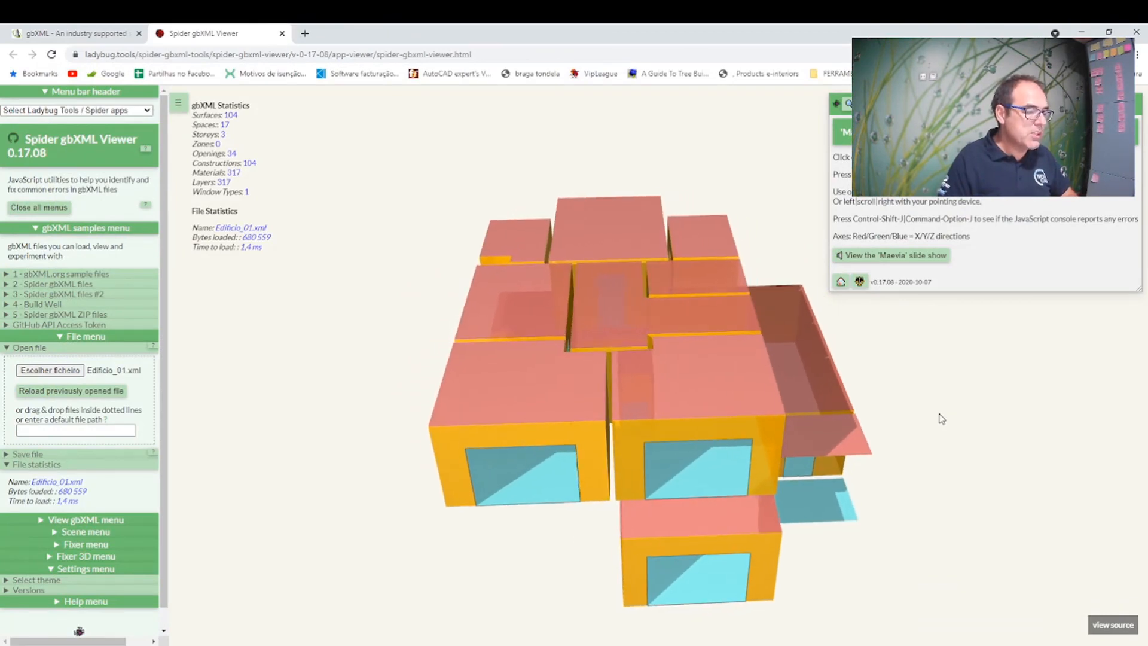
# Step: Inspect the upper-floor ceiling and exterior wall surfaces, including the su-48 ceiling's adjacent spaces, planar geometry and construction
pyautogui.click(558, 457)
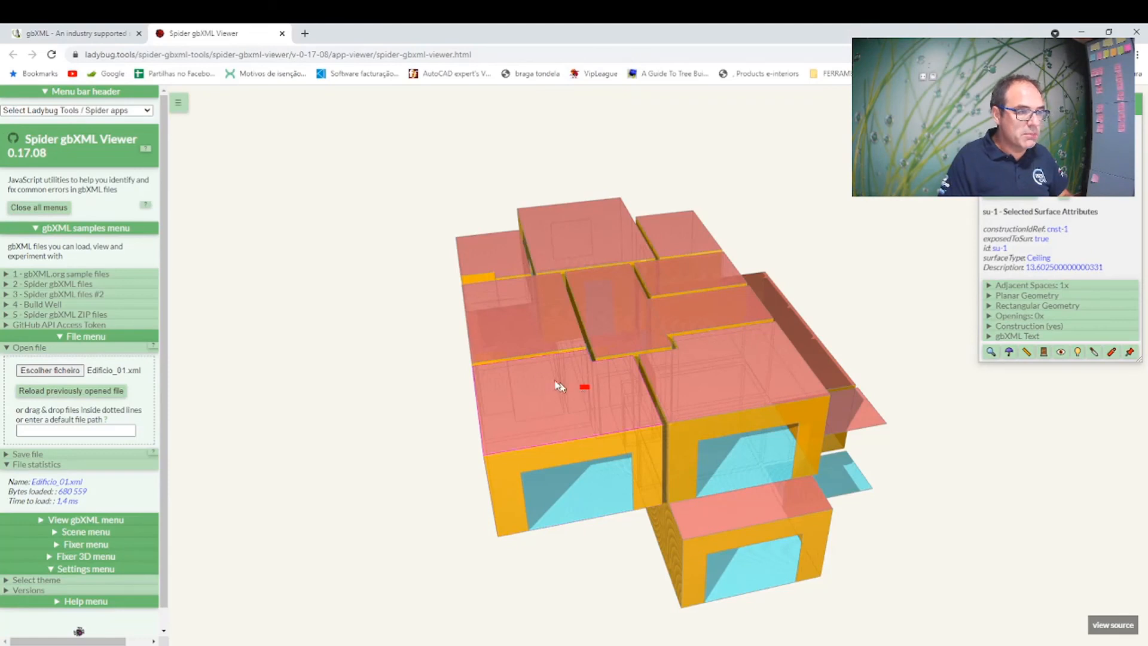
pyautogui.click(521, 350)
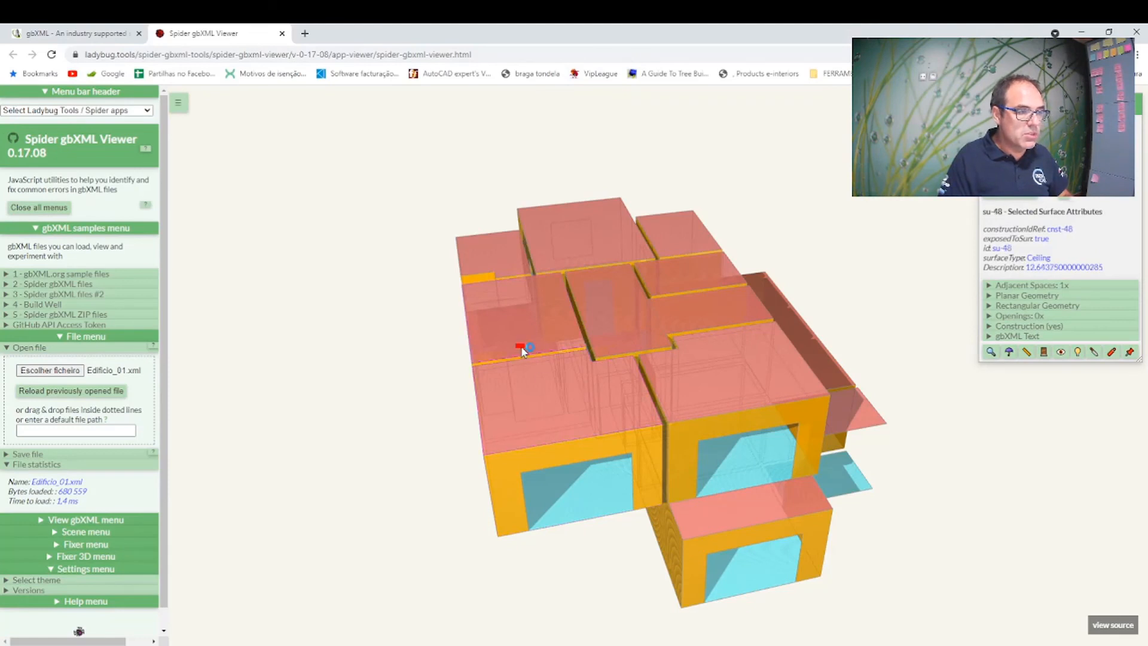
pyautogui.click(1018, 287)
pyautogui.click(1020, 306)
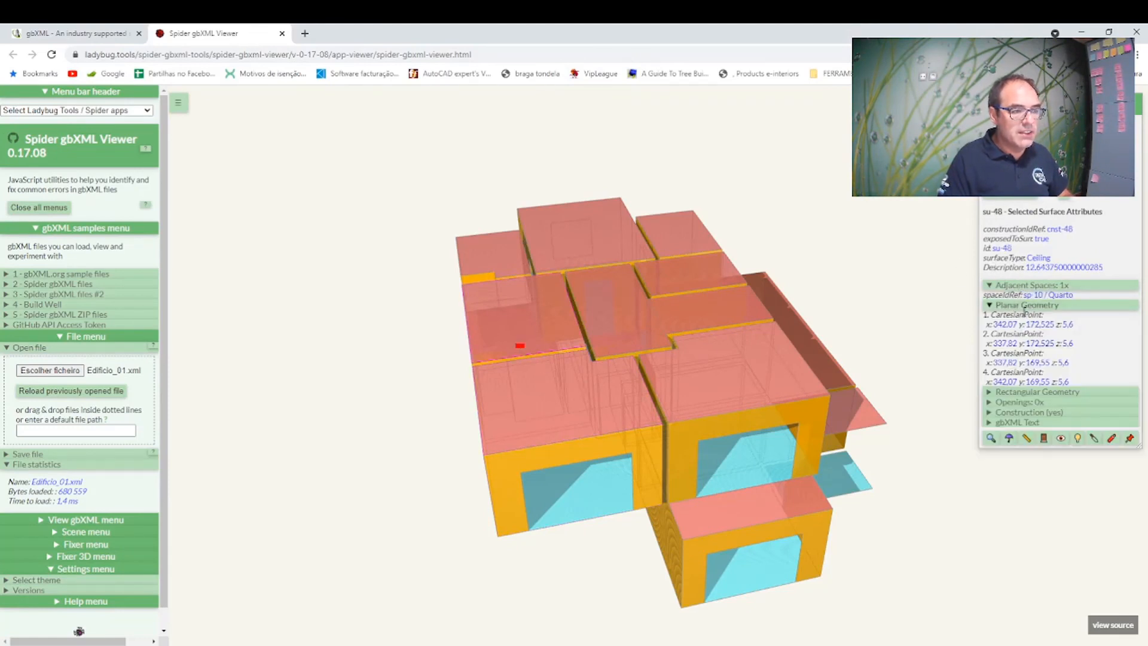
pyautogui.click(1026, 413)
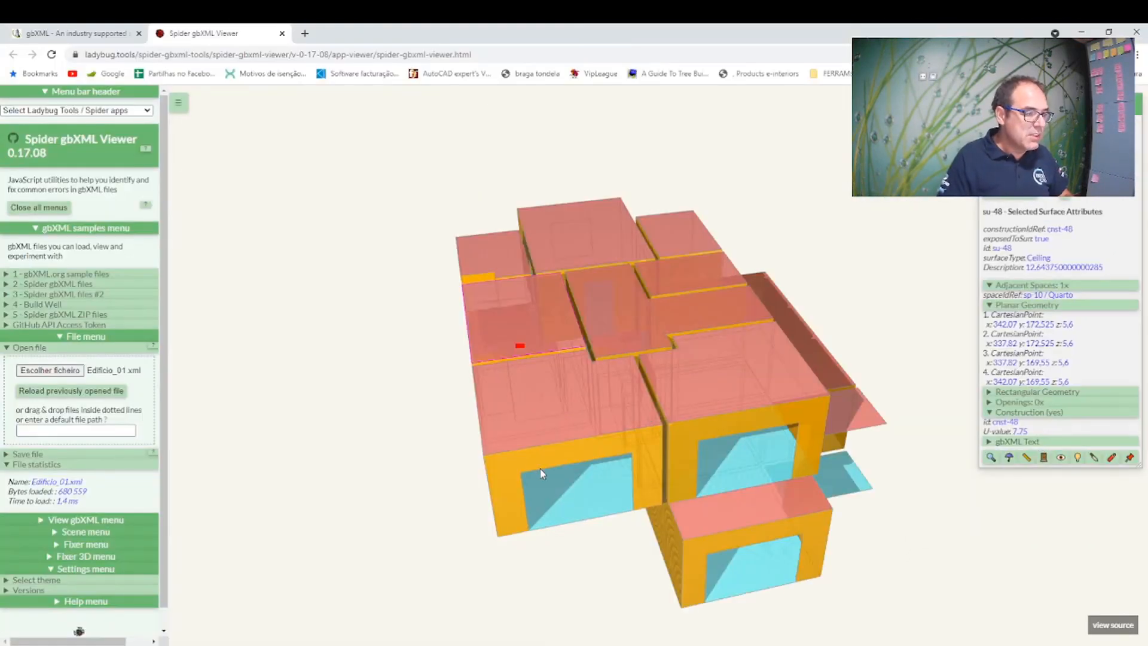
pyautogui.click(540, 471)
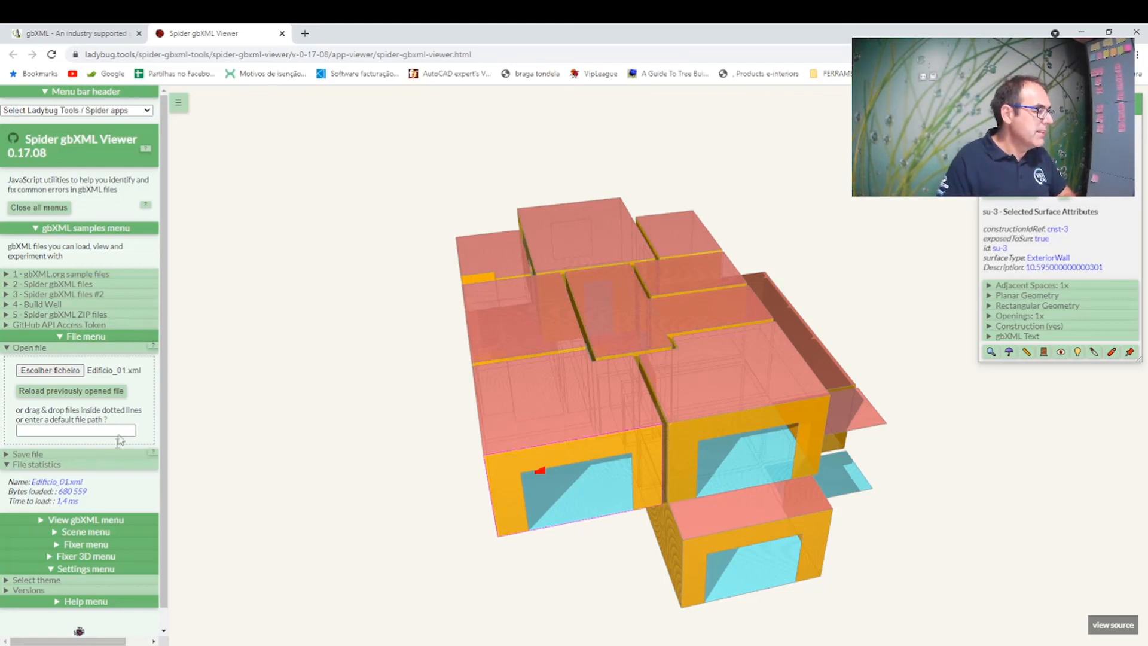
# Step: Use the viewer's fixer to check for surfaces with missing CAD object IDs and fix them all
pyautogui.scroll(-1, 119, 441)
pyautogui.click(55, 526)
pyautogui.scroll(-5, 80, 508)
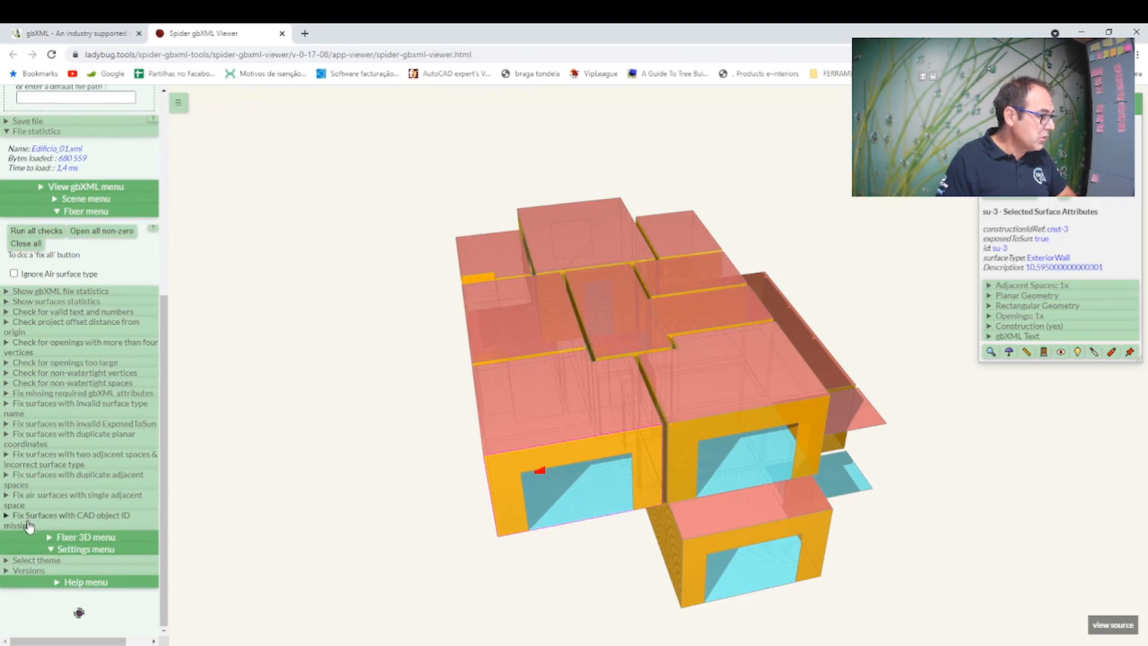
pyautogui.click(28, 525)
pyautogui.scroll(-4, 78, 339)
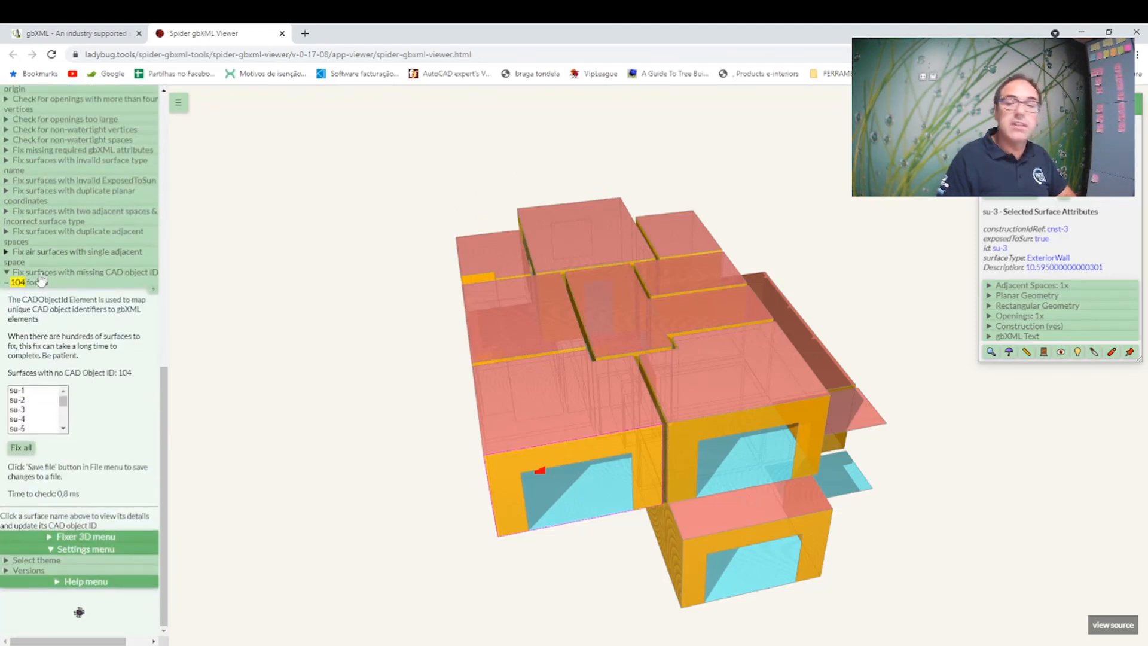
pyautogui.click(20, 448)
# Step: Run the fixer for air surfaces with a single adjacent space and select the su-48 ceiling surface in the model
pyautogui.click(28, 507)
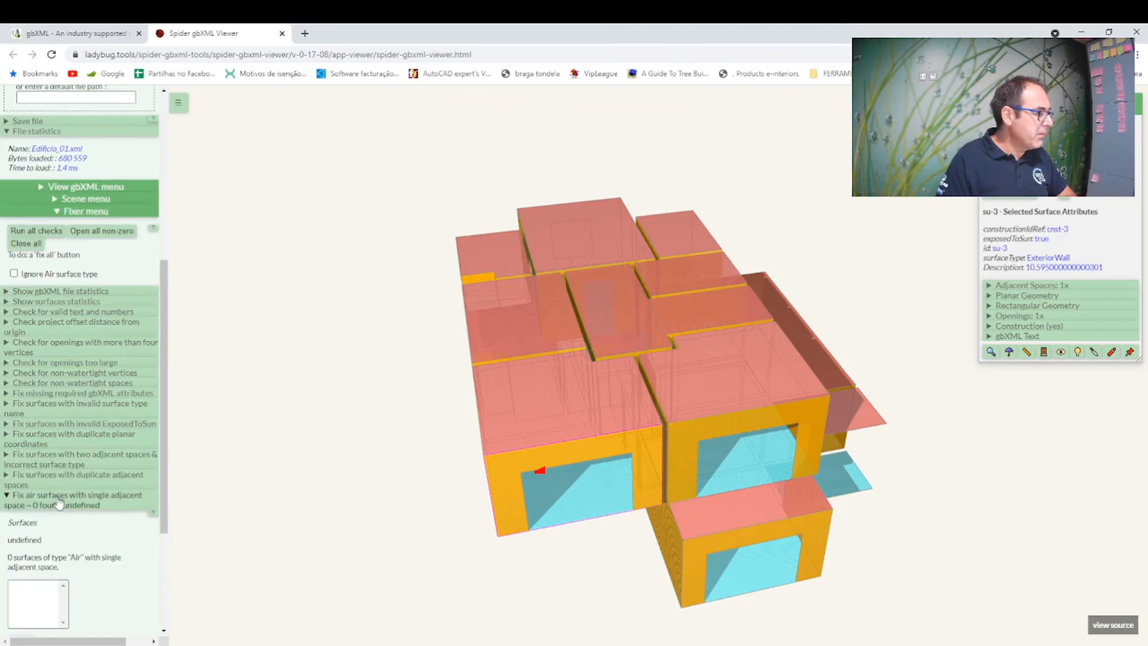
pyautogui.scroll(-3, 53, 591)
pyautogui.click(21, 464)
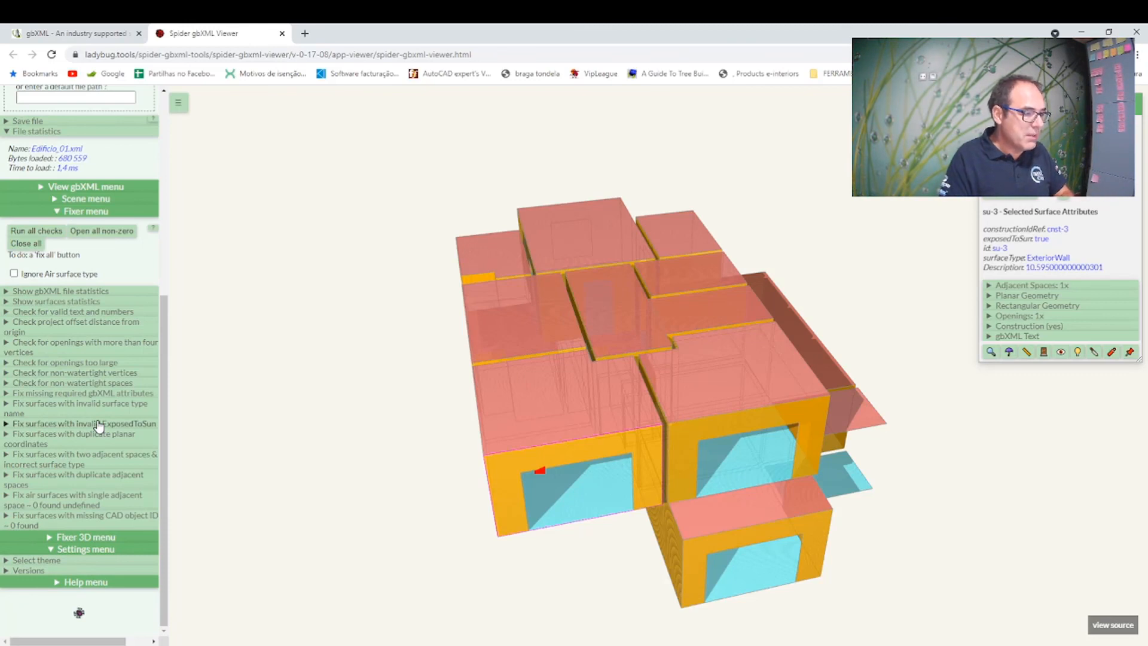
pyautogui.moveTo(518, 323); pyautogui.dragTo(504, 298, button='right')
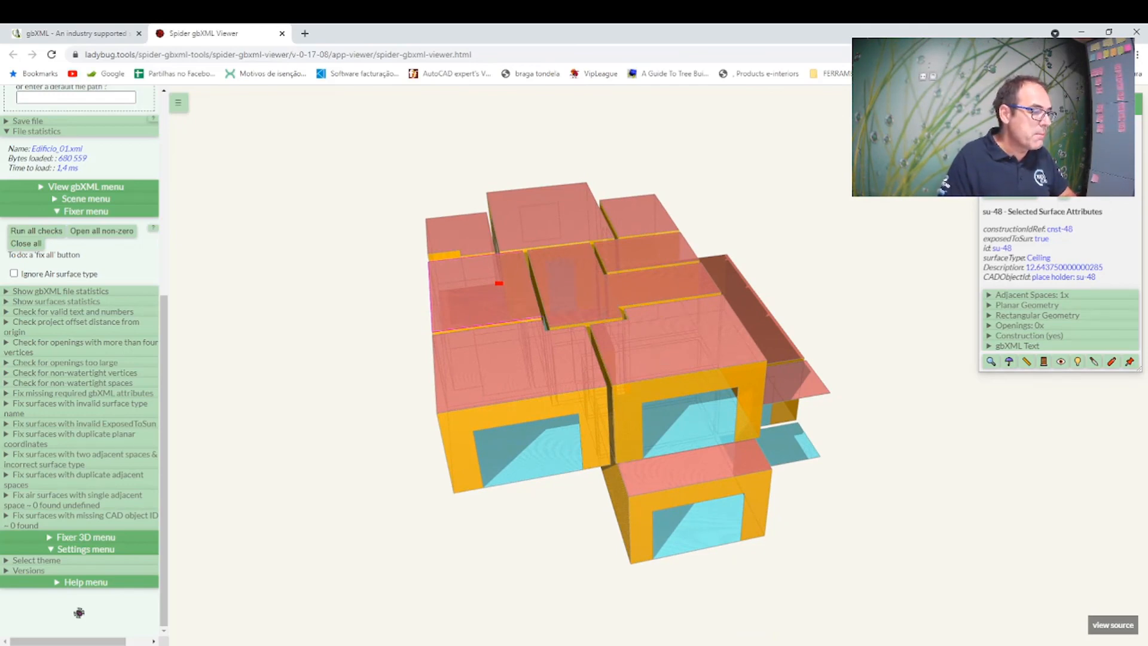
# Step: Switch to ARCHLine.XP and export the building as gbXML file Edificio_02.xml in the Virtual_Expo_November 2021 folder, using zone volumes
pyautogui.hotkey('alt', 'Tab')
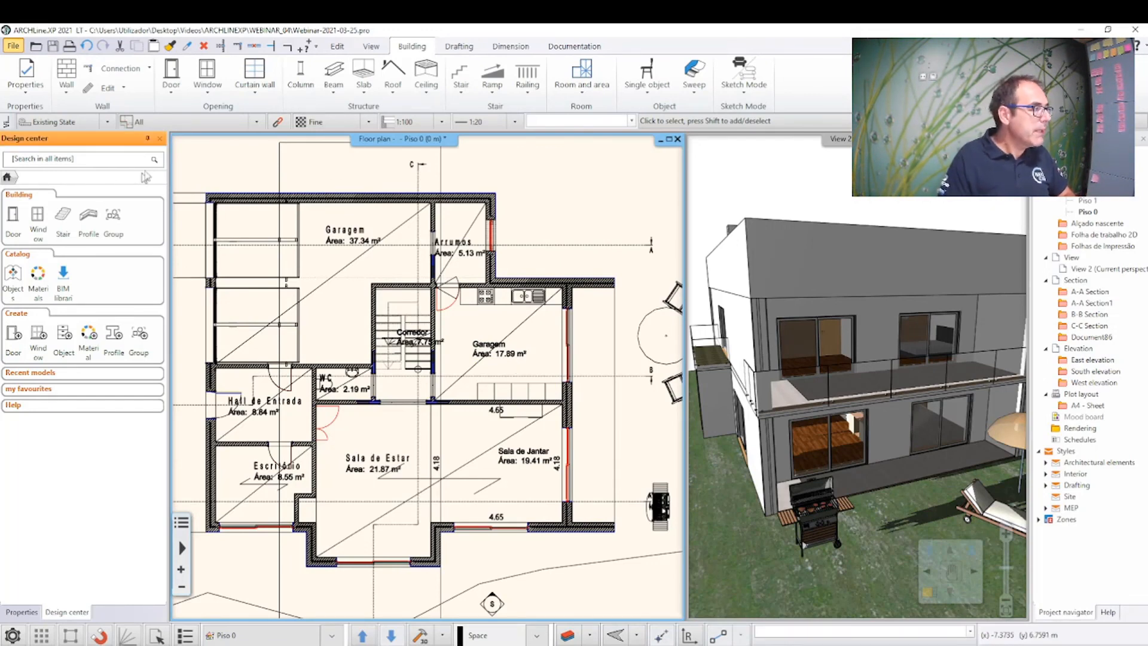
pyautogui.click(13, 46)
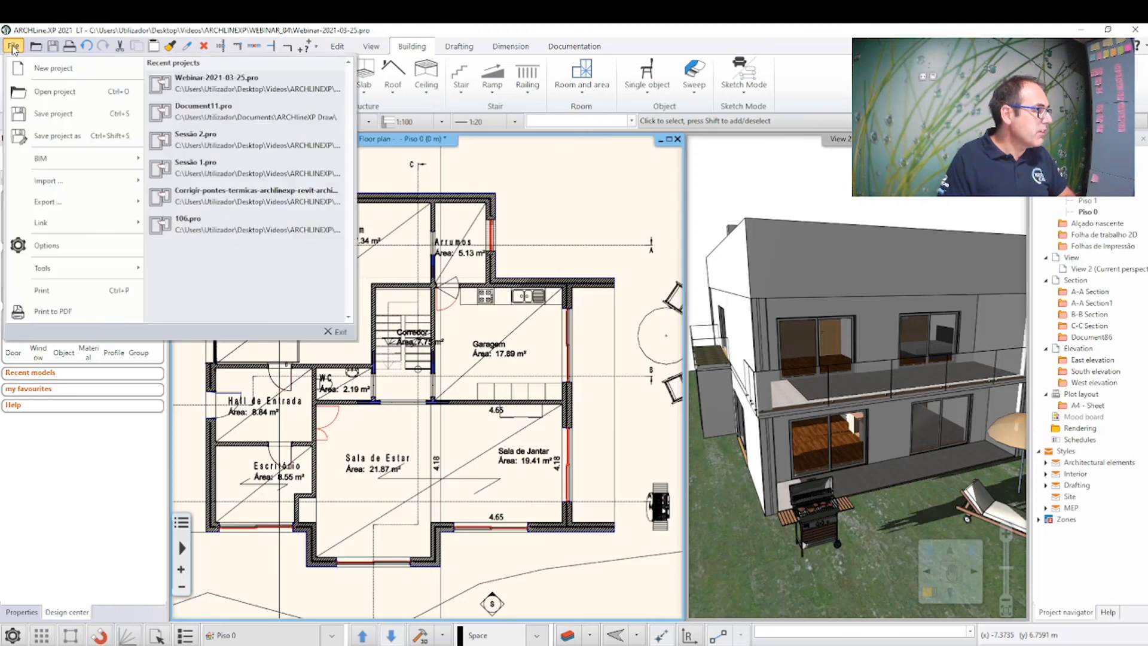
pyautogui.moveTo(48, 202)
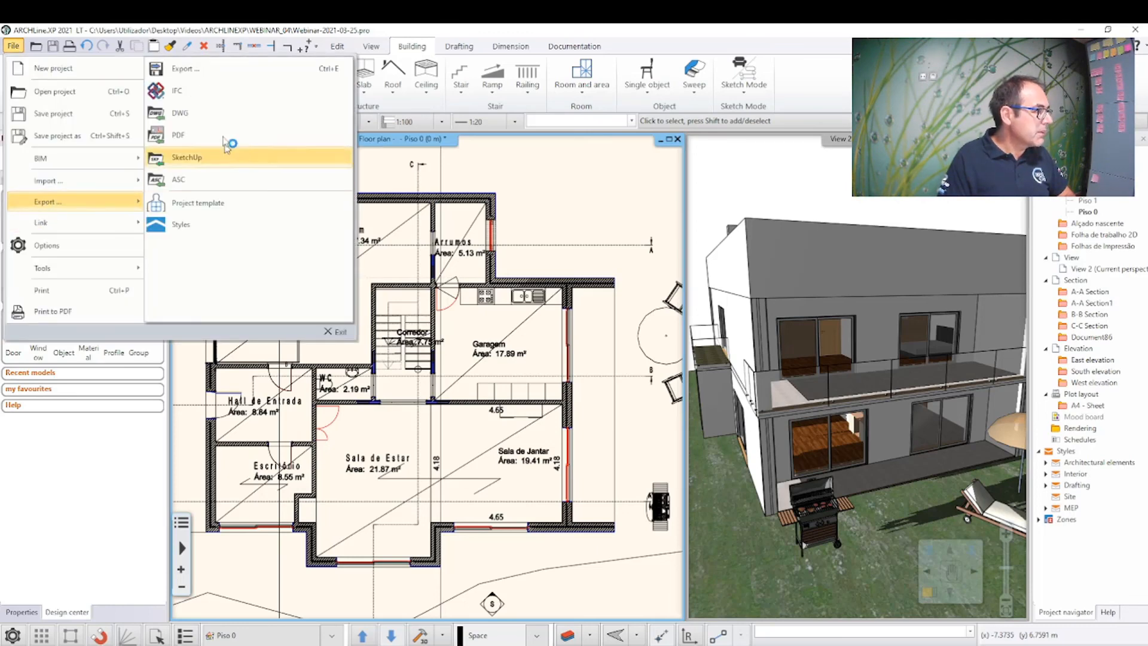
pyautogui.click(182, 69)
pyautogui.click(608, 275)
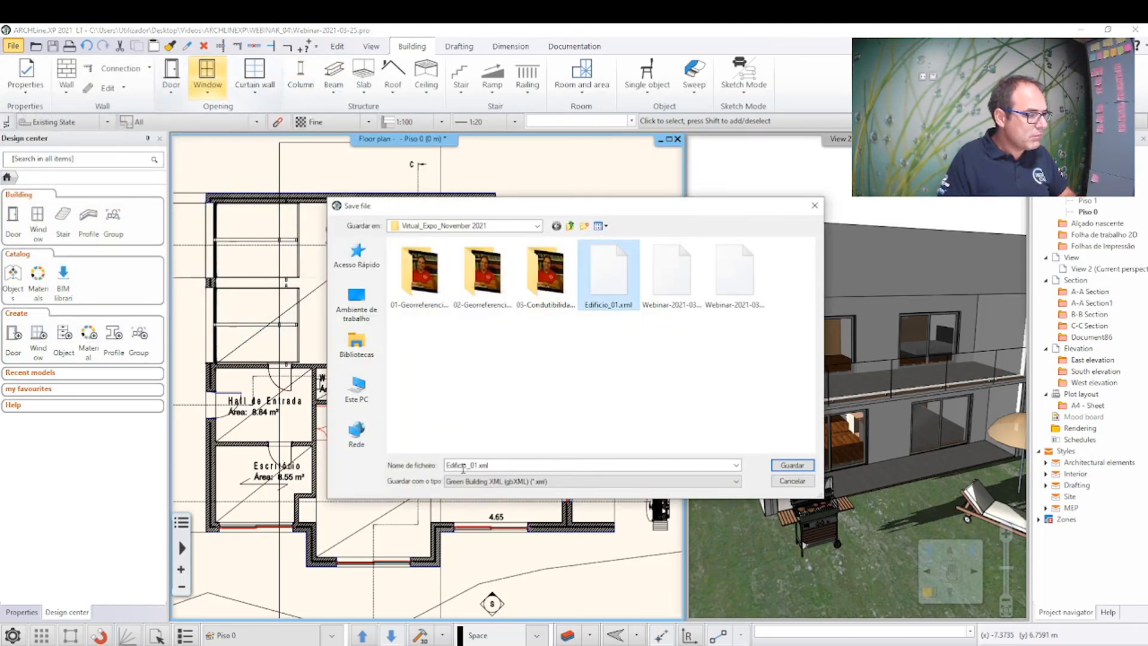
pyautogui.doubleClick(478, 465)
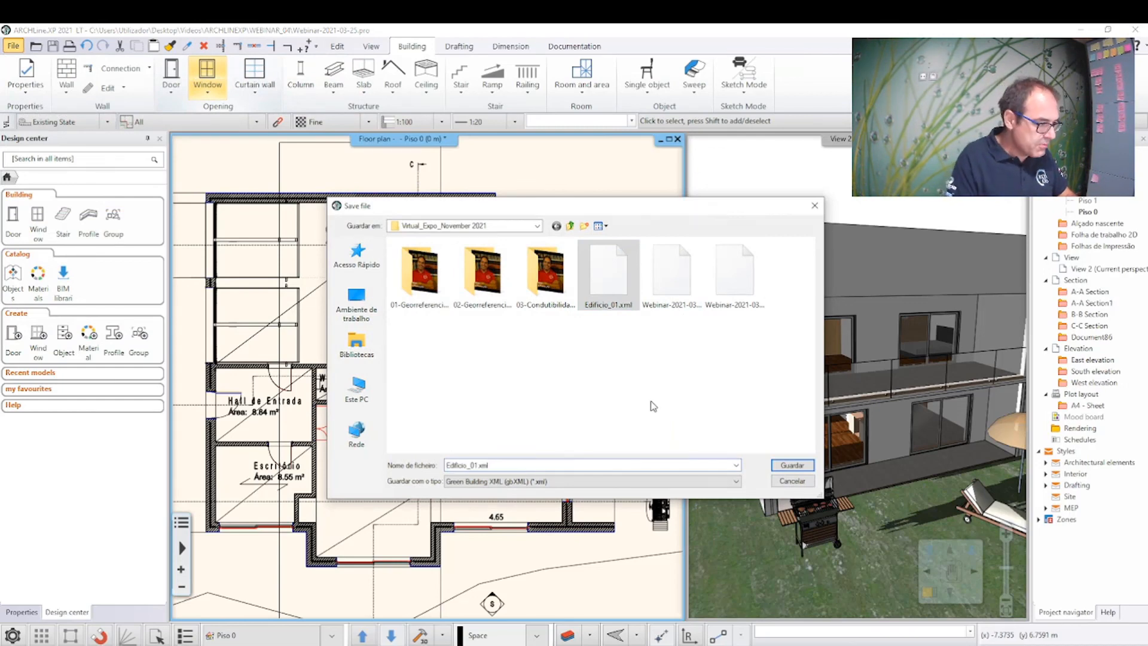
pyautogui.press('Return')
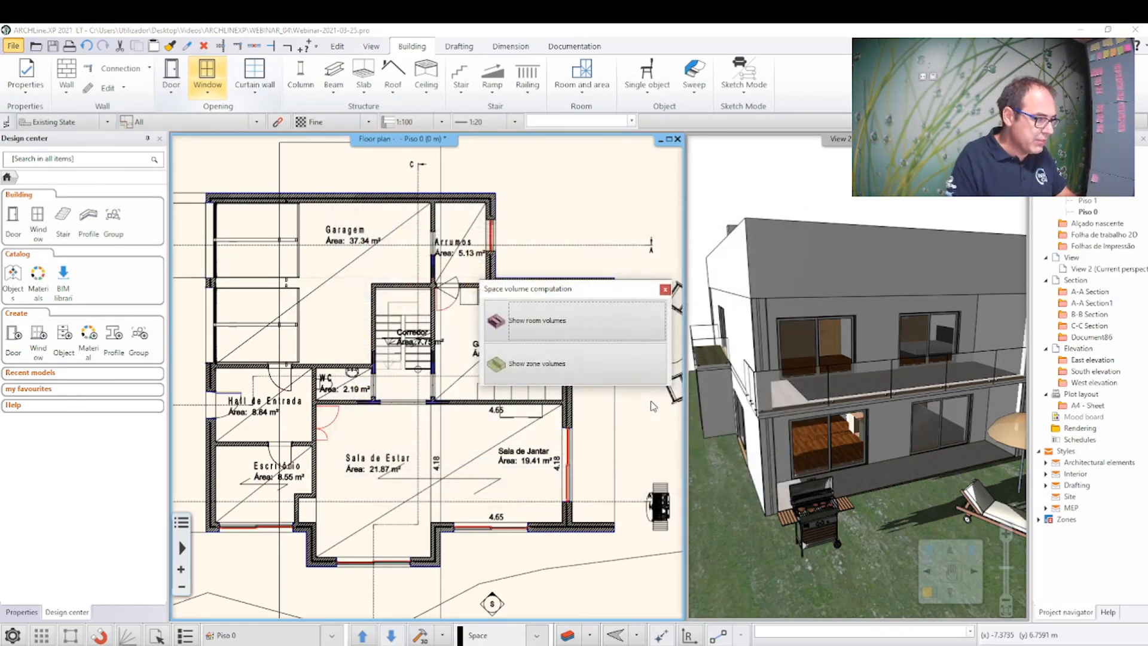
pyautogui.click(544, 379)
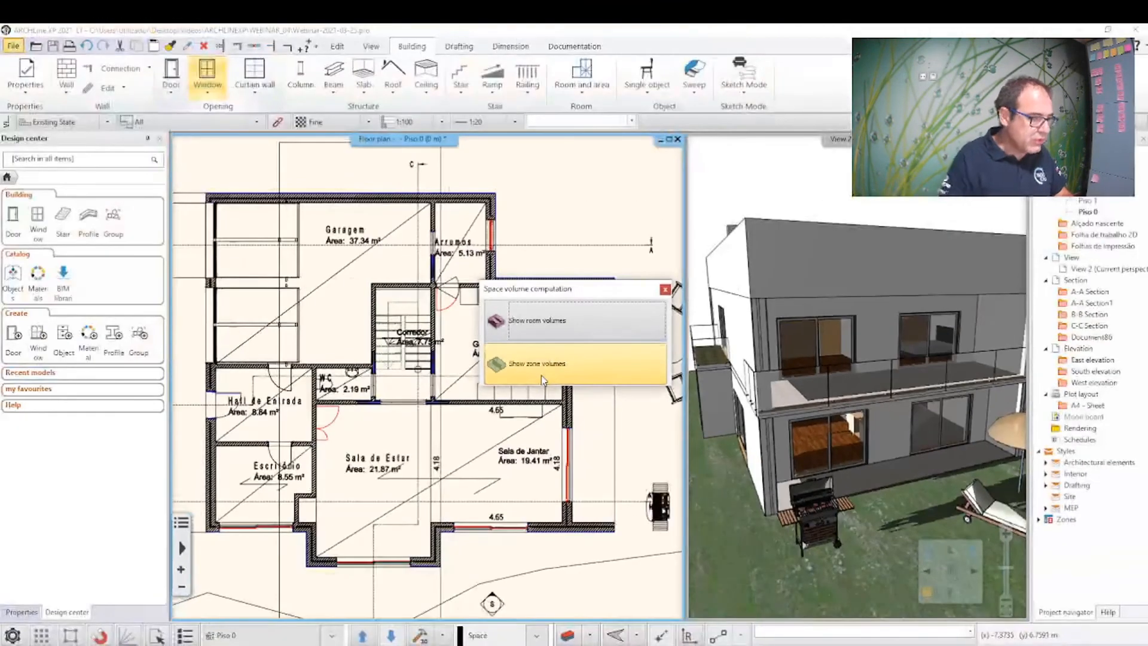
pyautogui.click(542, 375)
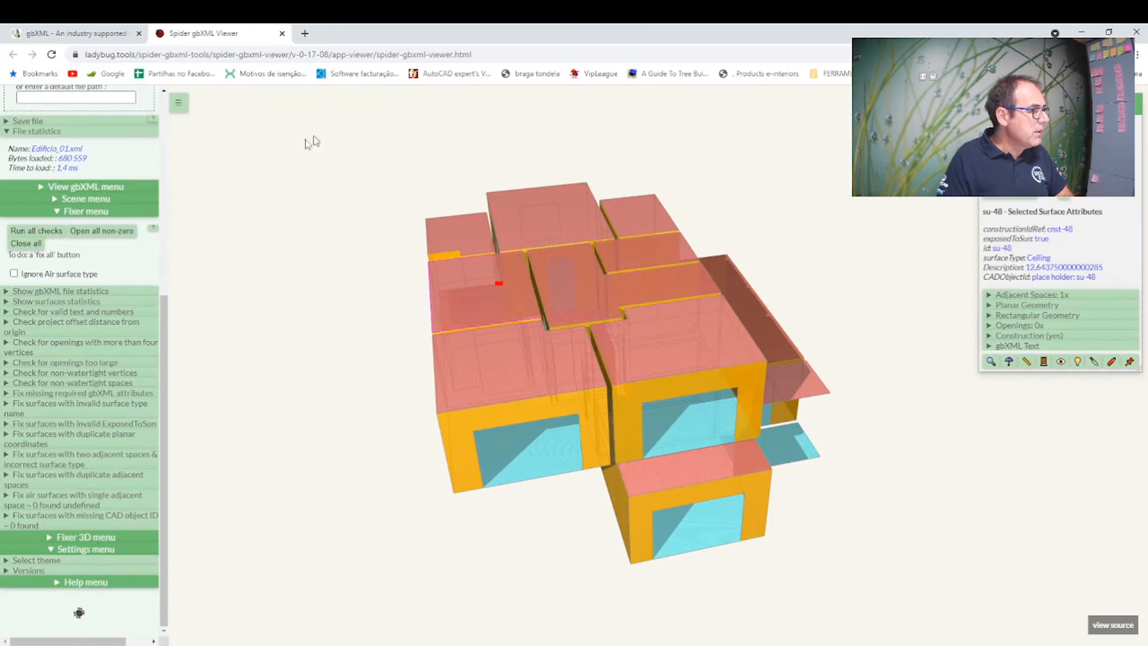
# Step: Switch back to the Spider gbXML Viewer, refresh the page, load Edificio_02.xml and view the model from the front
pyautogui.scroll(2, 232, 204)
pyautogui.click(51, 54)
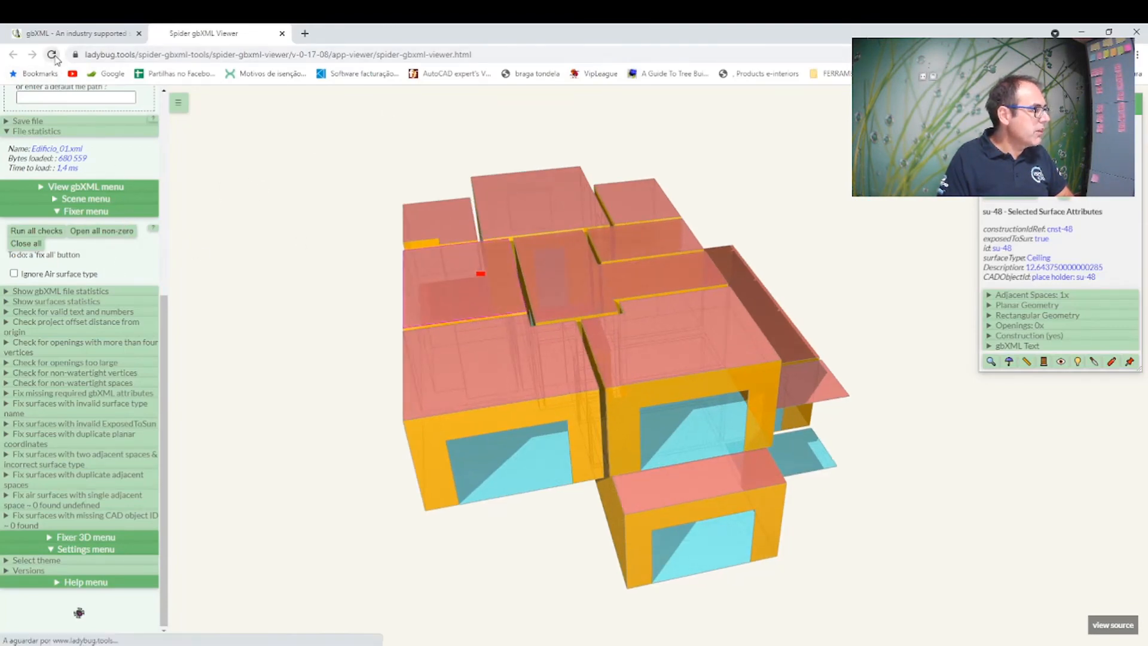
pyautogui.click(49, 370)
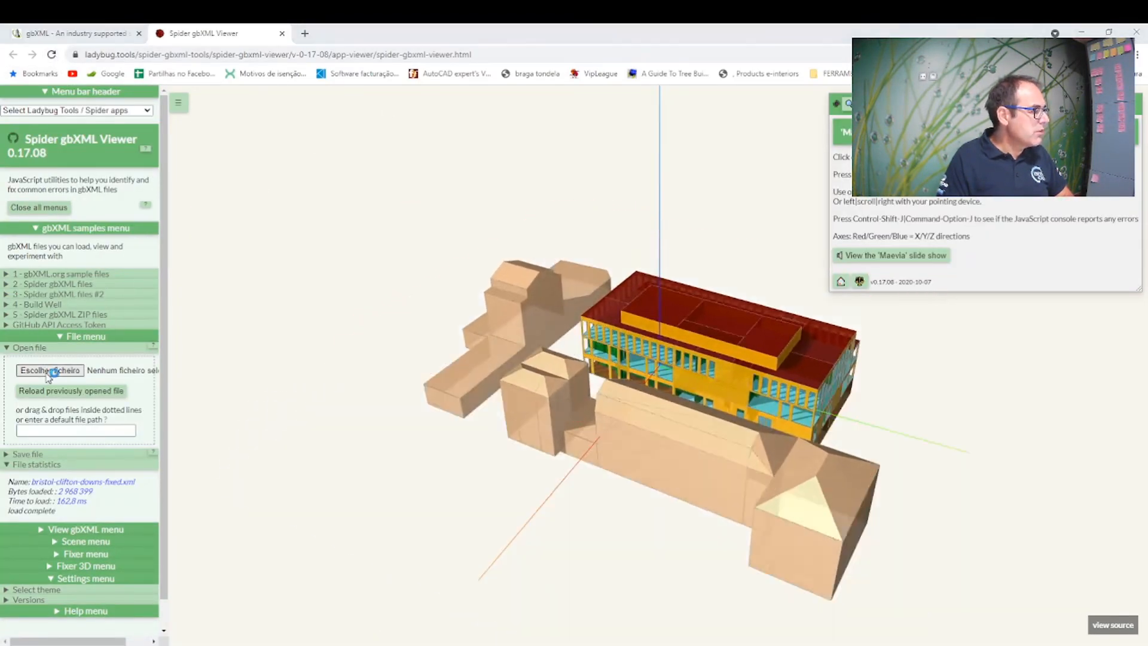
pyautogui.click(722, 237)
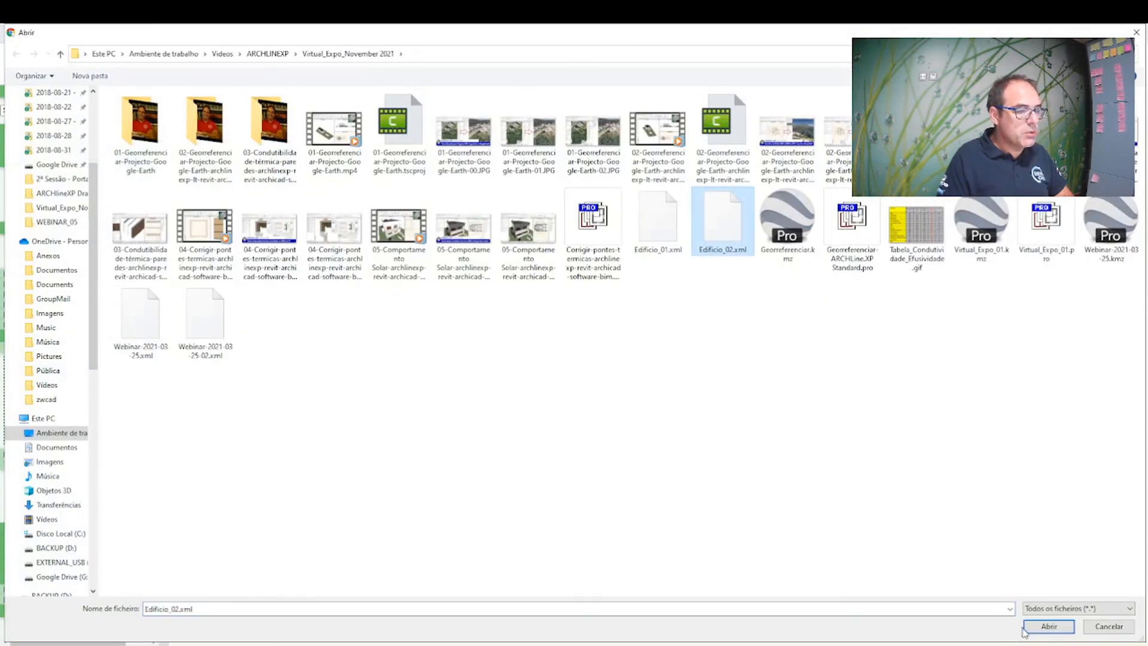
pyautogui.click(1047, 627)
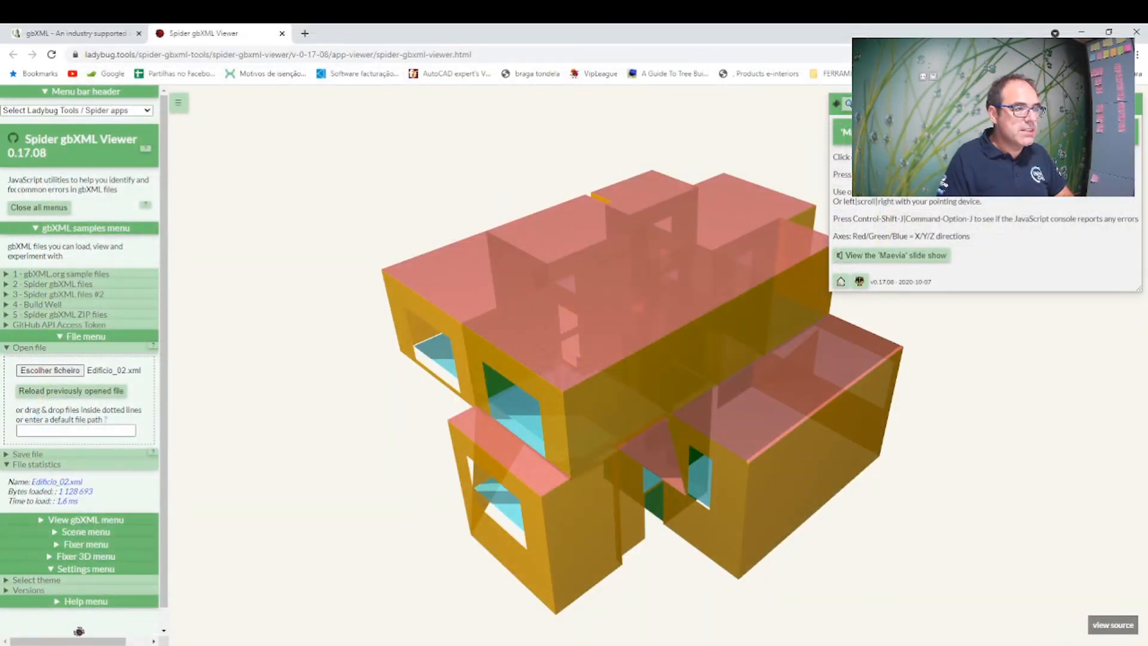
pyautogui.moveTo(866, 303); pyautogui.dragTo(603, 412)
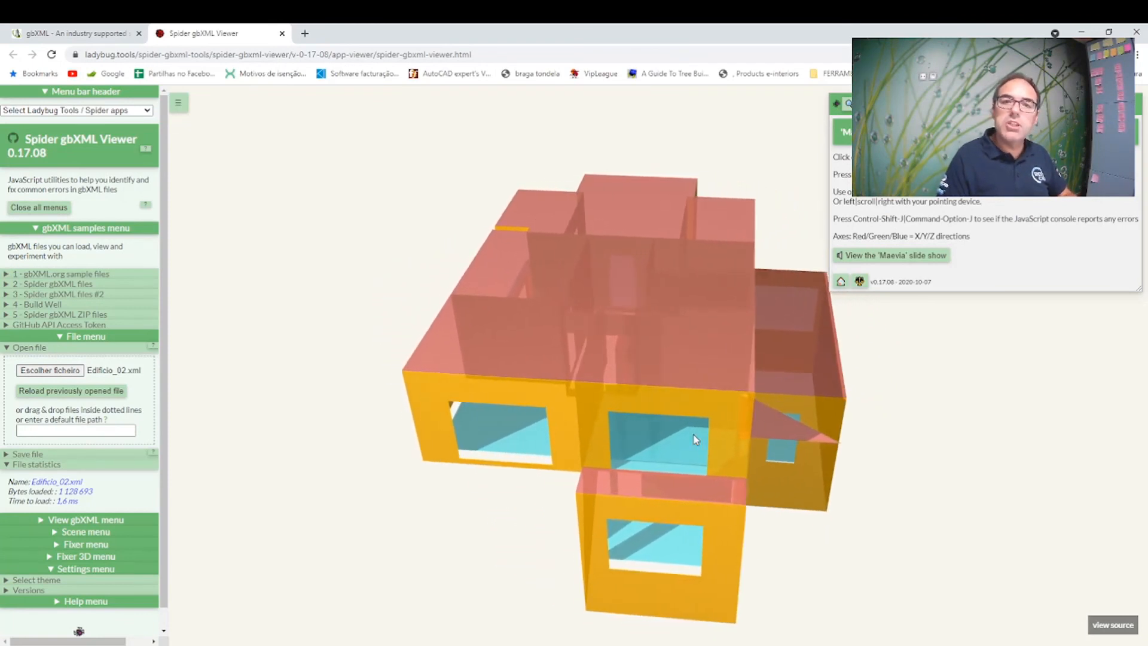